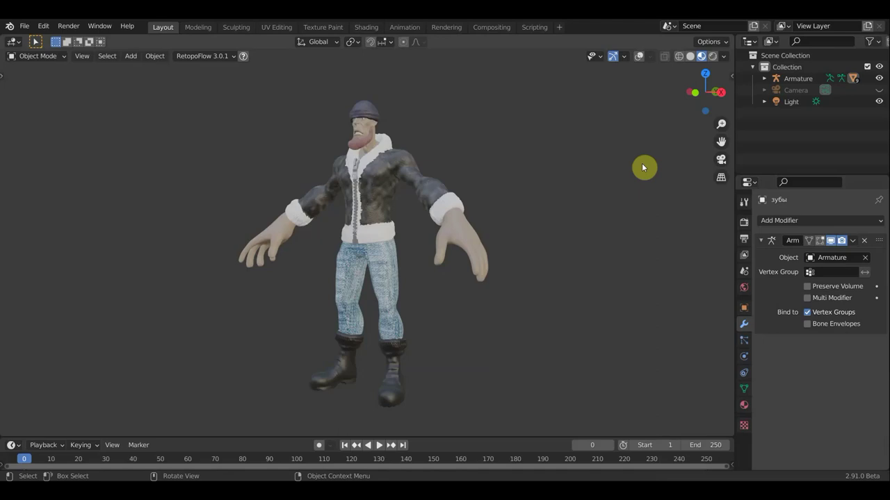
Turn on Viewport Overlays to show the armature bones, and enlarge the timeline area.
middle_click_drag(595, 207, 522, 212)
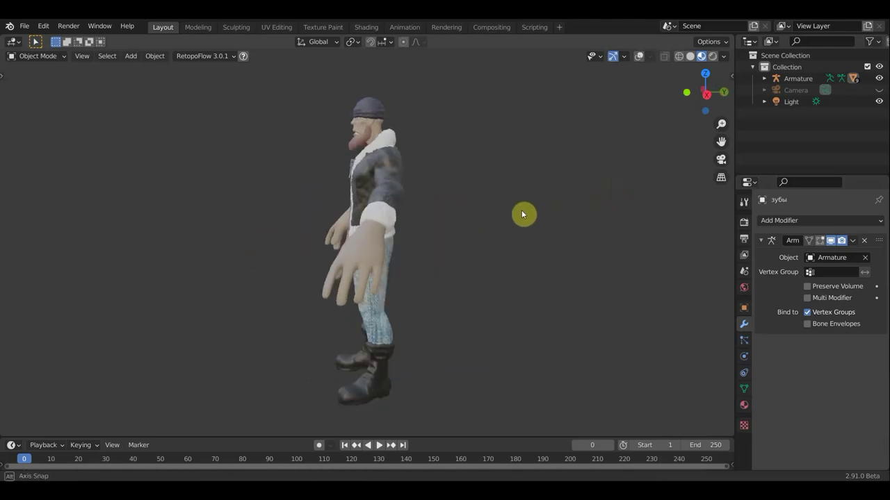
left_click(640, 57)
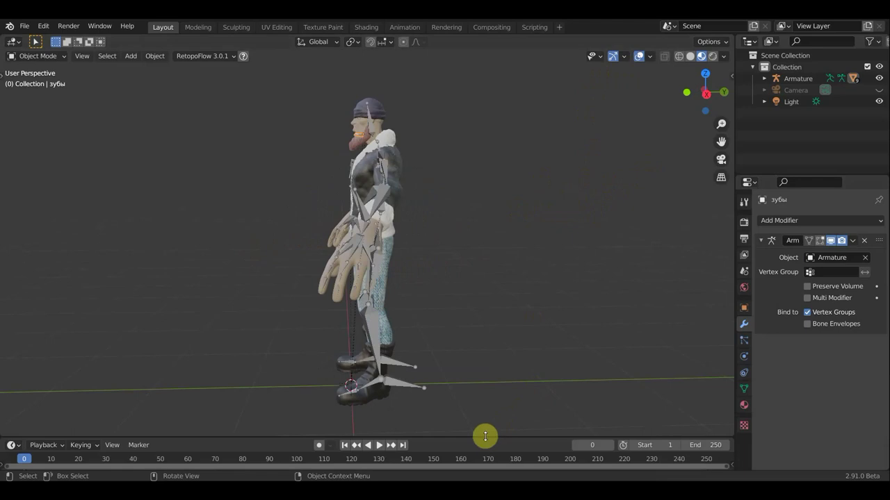
left_click_drag(489, 436, 498, 388)
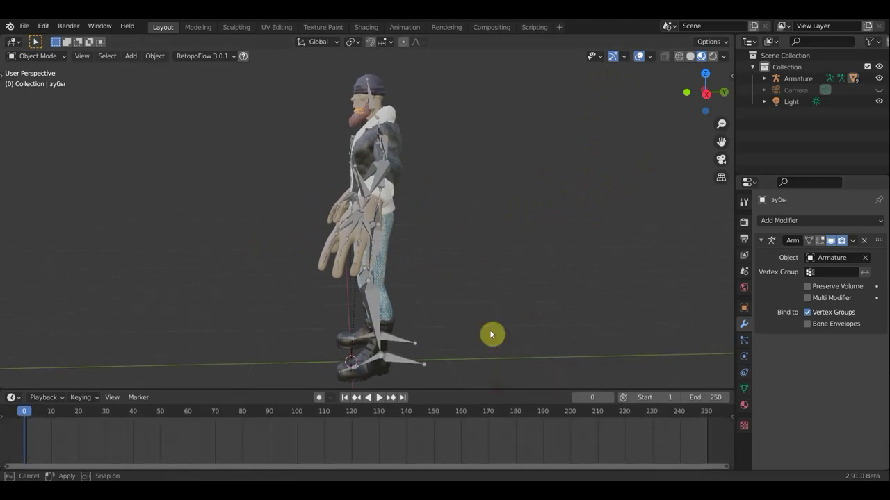
middle_click_drag(516, 301, 613, 303)
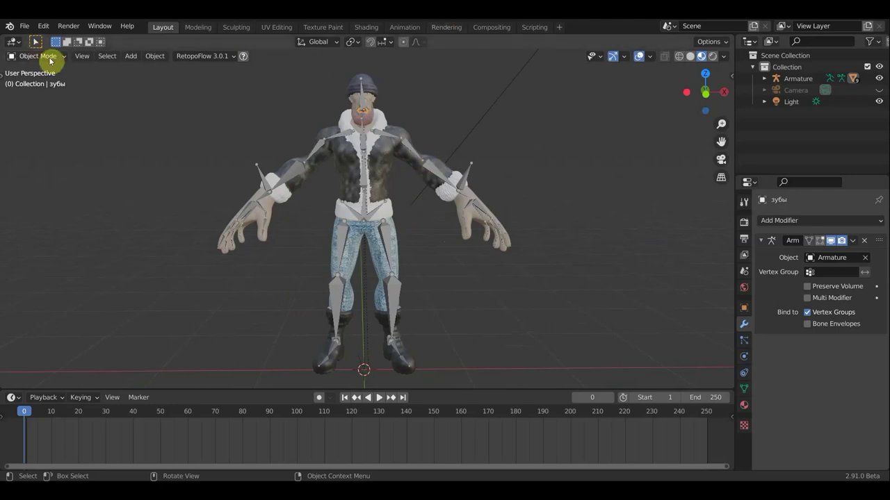
Select the character's armature to get ready to change its interaction mode.
left_click(48, 58)
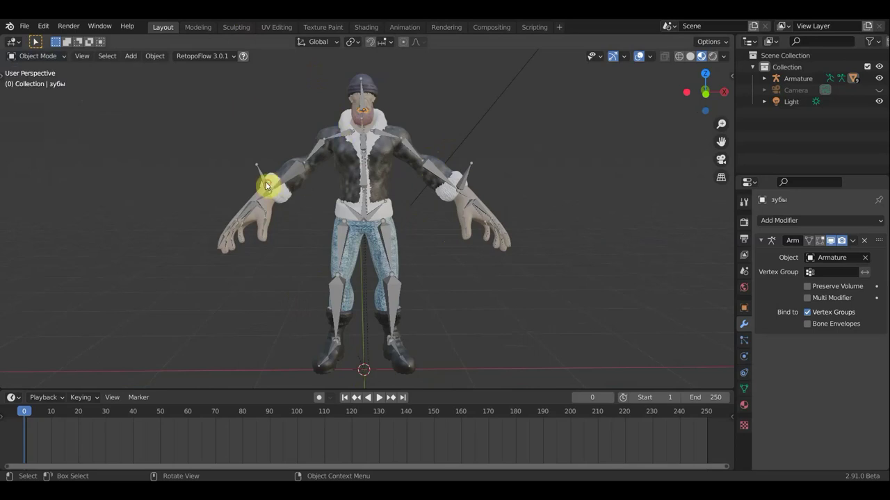
left_click(266, 186)
left_click(36, 55)
Enter Pose Mode and move the hand bone Bone.046 to a new position.
left_click(40, 102)
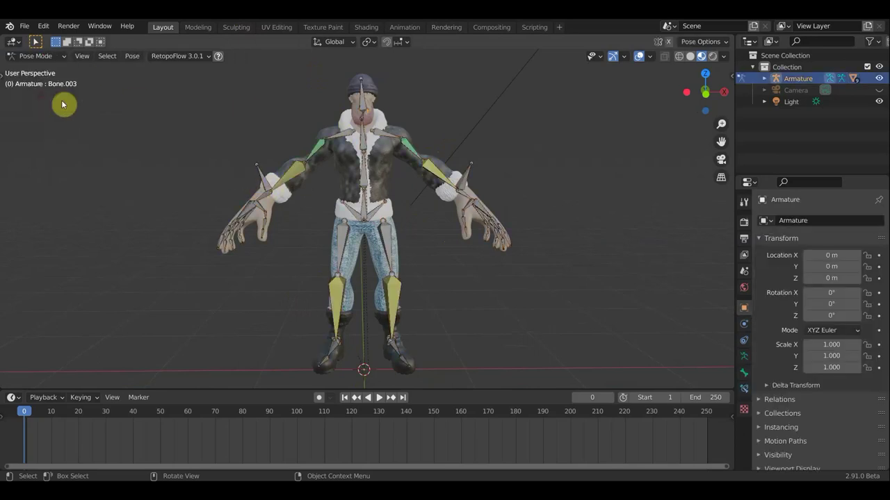
left_click_drag(292, 180, 242, 175)
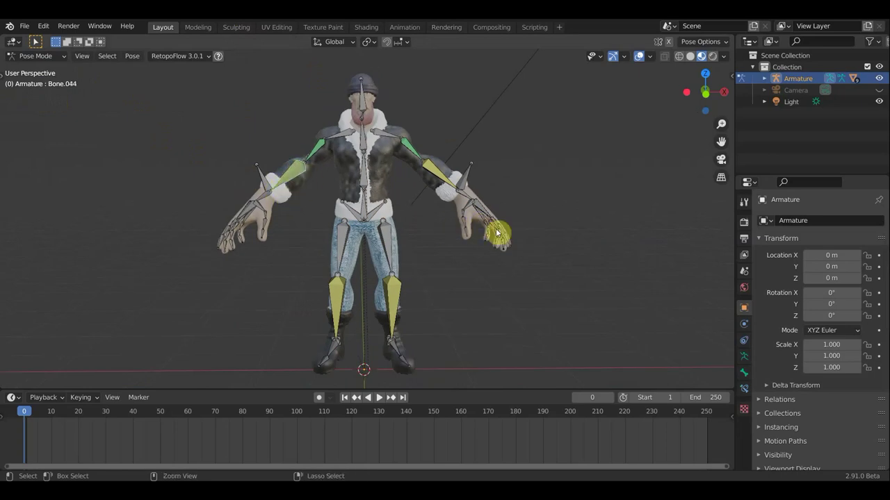
key("ctrl+shift+c")
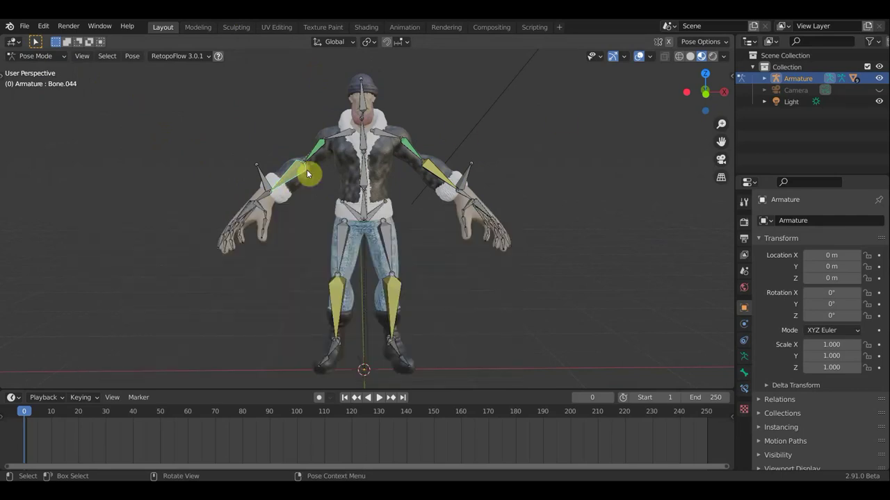
left_click(263, 180)
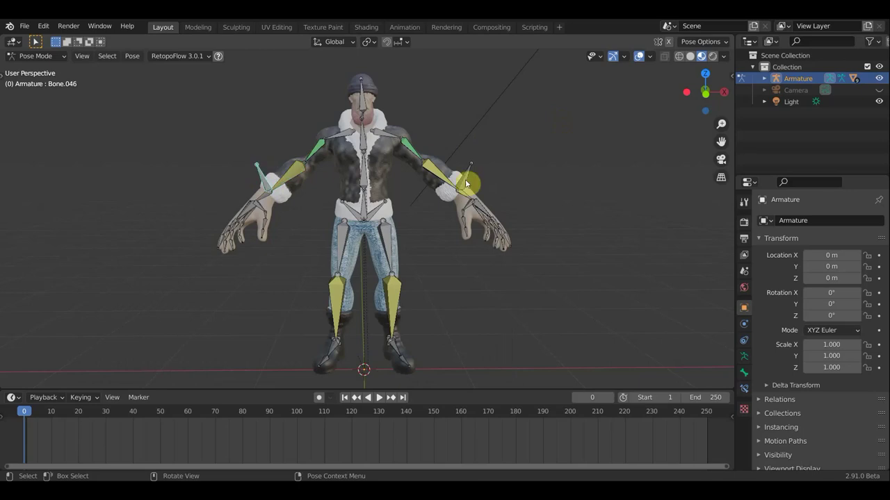
key("g")
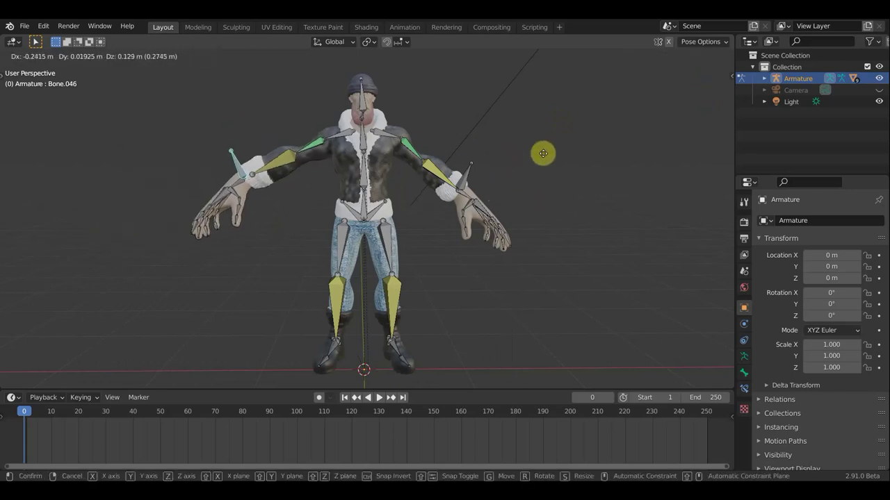
left_click(526, 168)
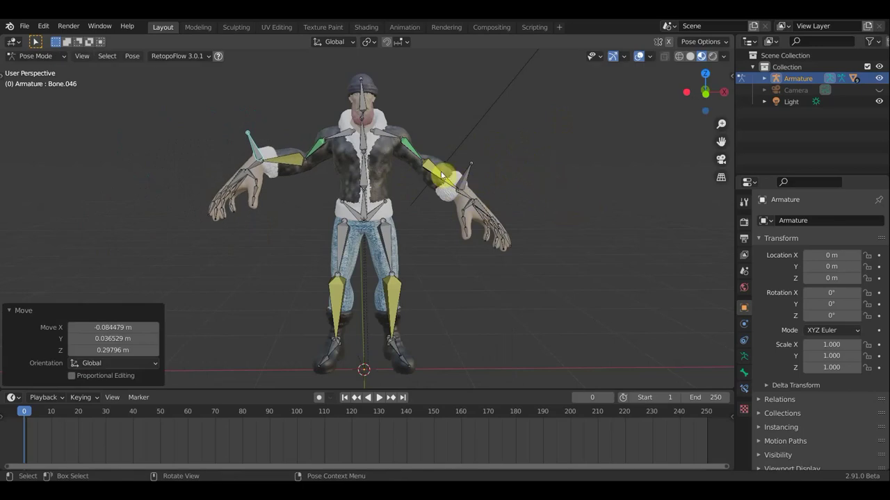
Rotate upper-arm Bone.013 by 5.82° and lower hand Bone.046 toward the hip (−0.43 m Z).
scroll(442, 175, "up", 1)
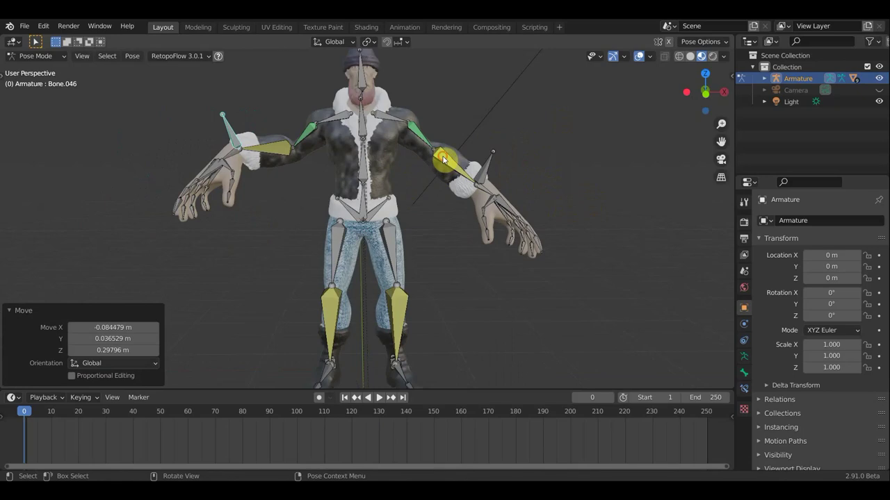
left_click(448, 164)
scroll(449, 163, "down", 2)
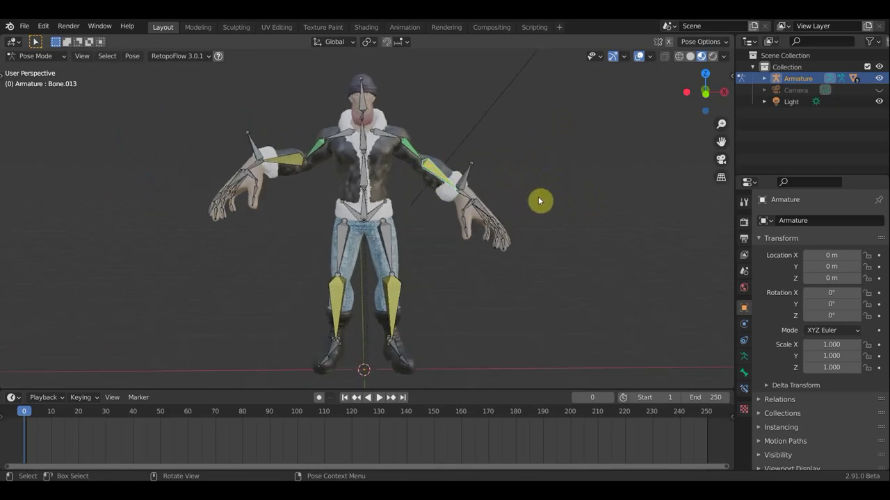
key("r")
left_click(478, 187)
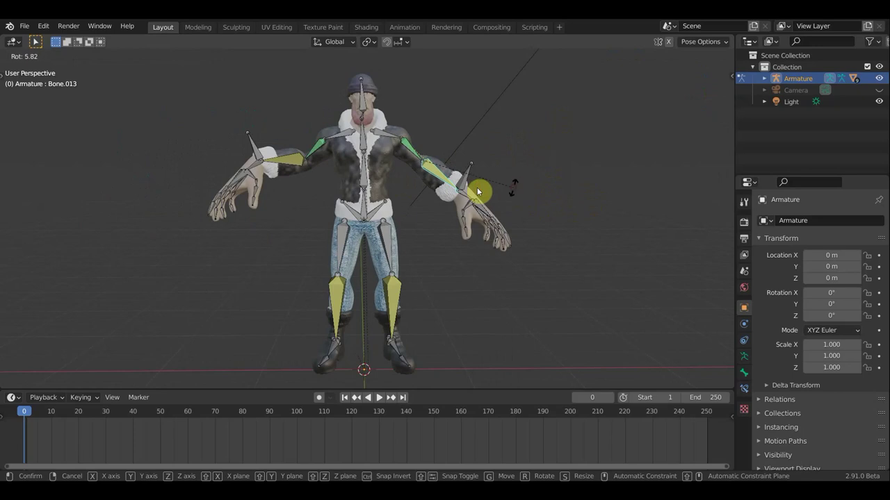
left_click(434, 175)
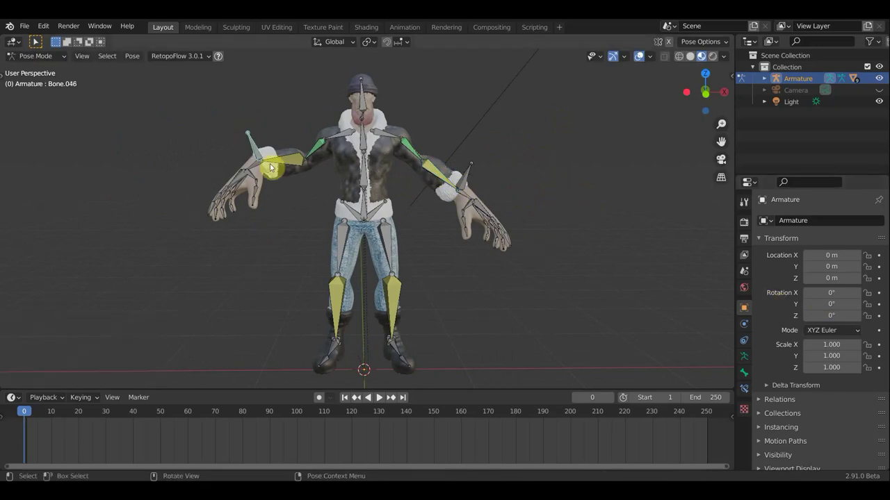
left_click_drag(256, 165, 284, 199)
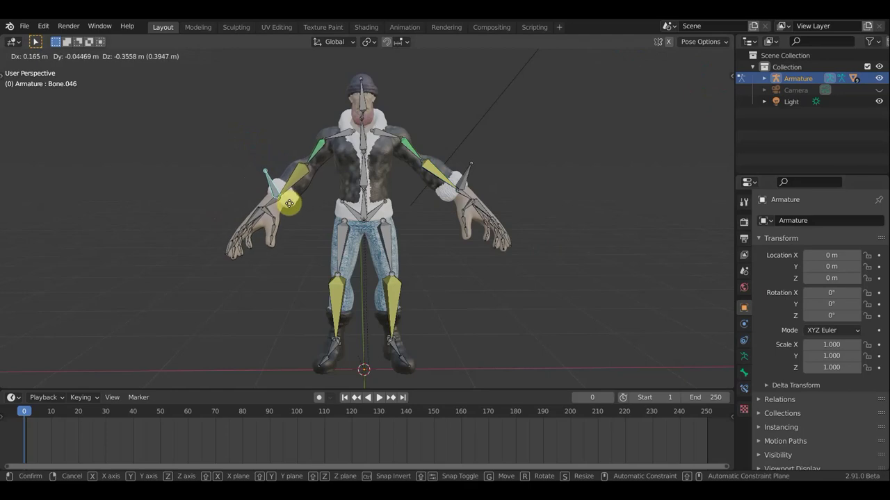
left_click_drag(284, 200, 295, 205)
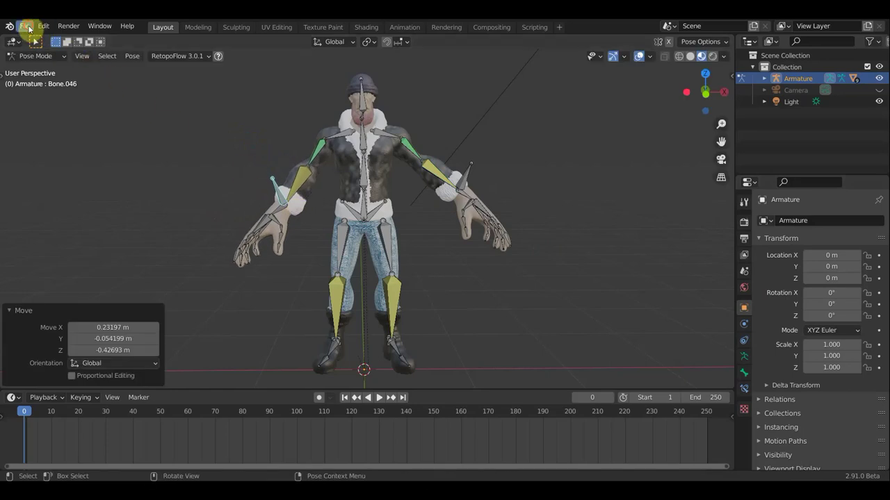
Save the file and delete the IK and Copy Transforms constraints from Bone.013.
left_click(24, 25)
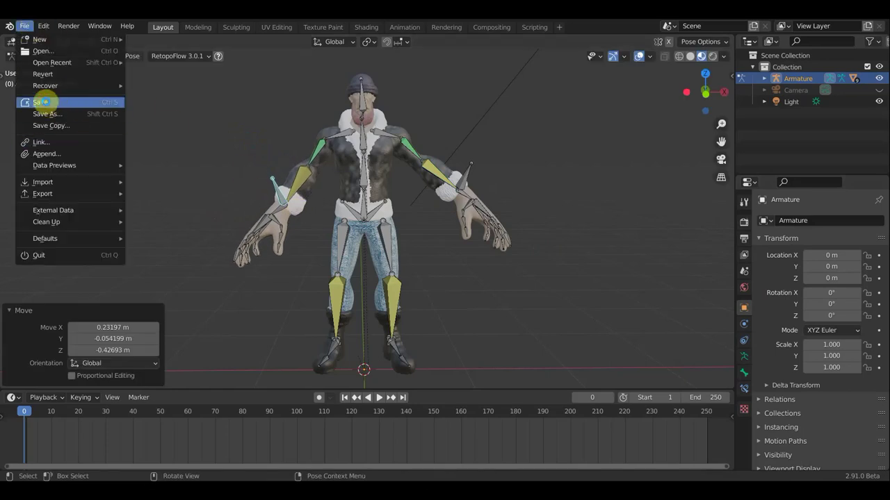
left_click(46, 104)
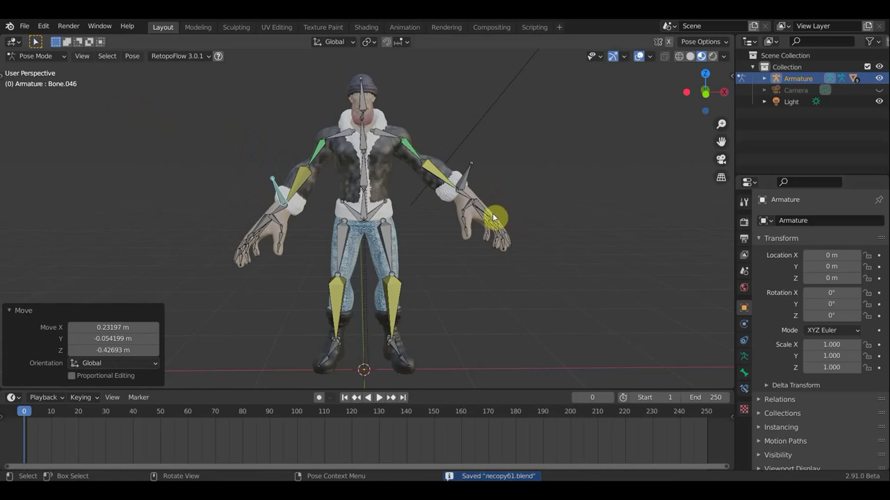
left_click(443, 179)
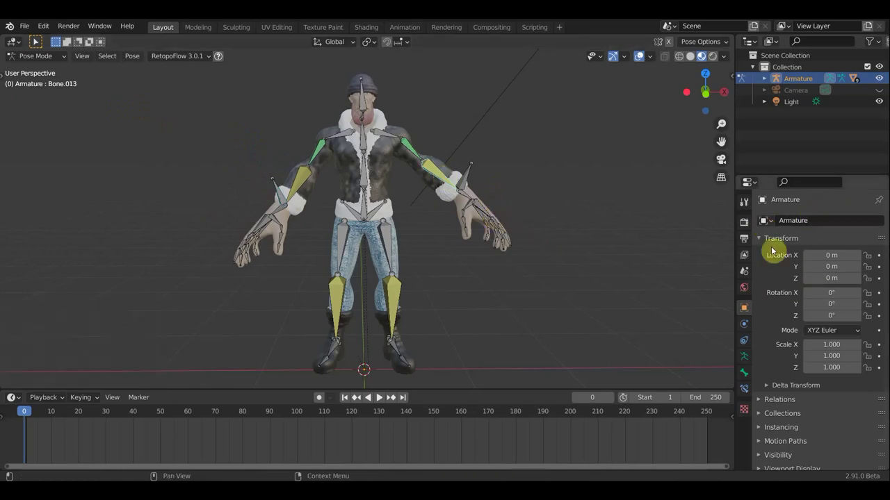
left_click(744, 389)
left_click(864, 241)
left_click(865, 241)
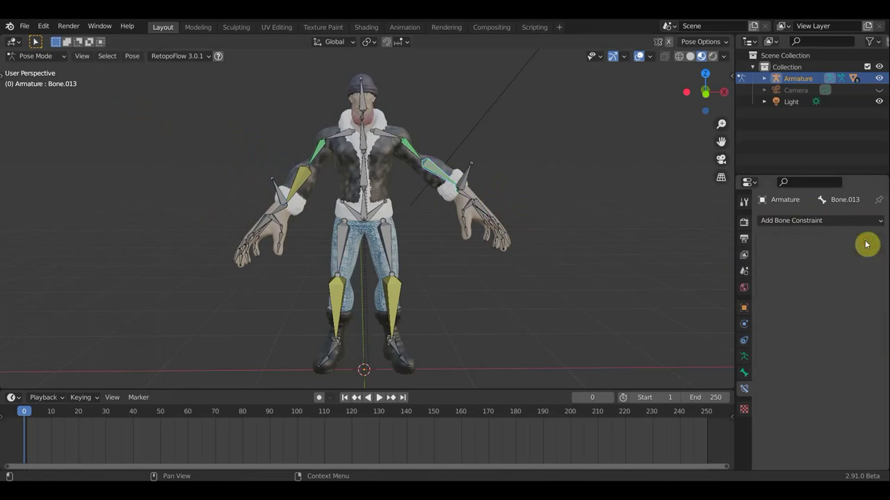
Remove Bone.012's Copy Location constraint and nudge wrist Bone.015 by 0.018 m X, 0.0089 m Z.
left_click(413, 147)
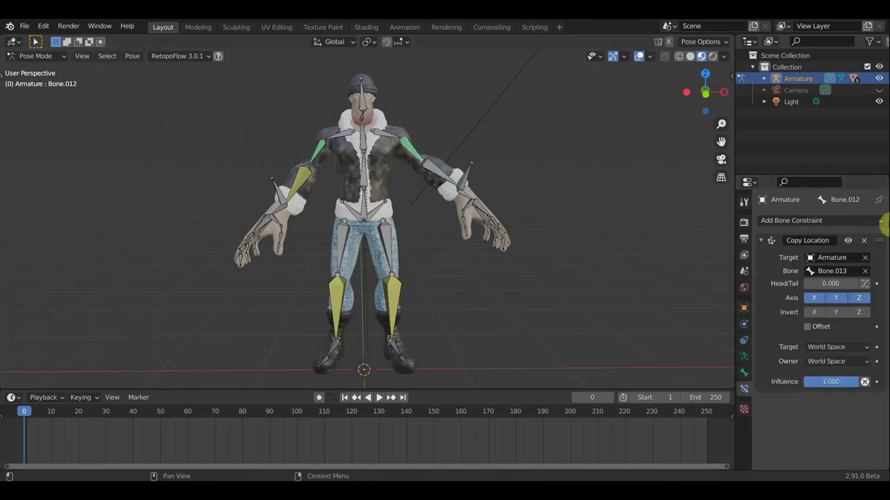
left_click(865, 241)
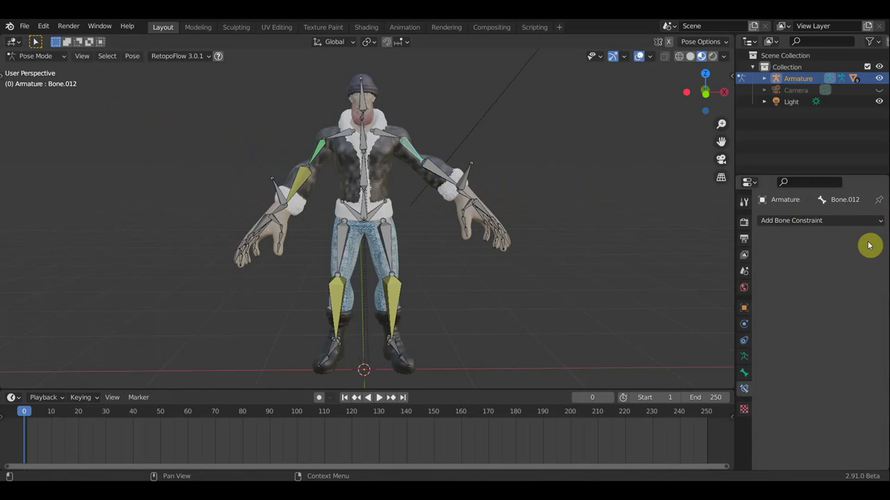
left_click(471, 201)
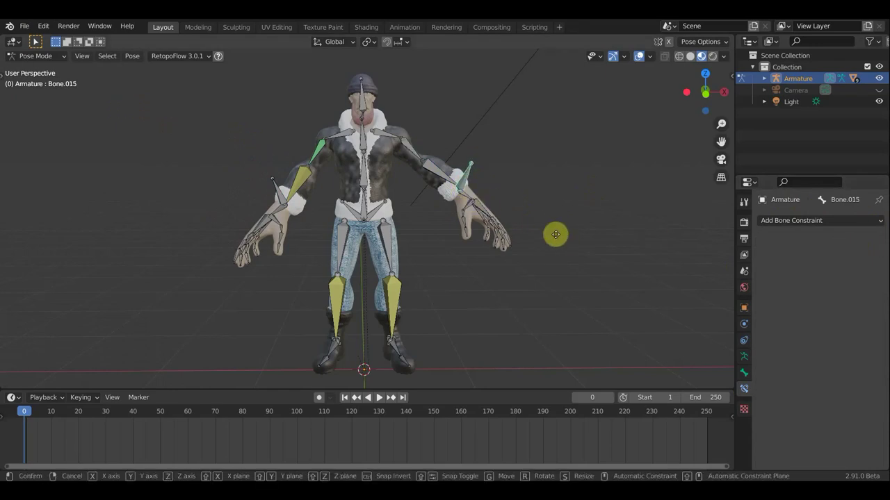
key("g")
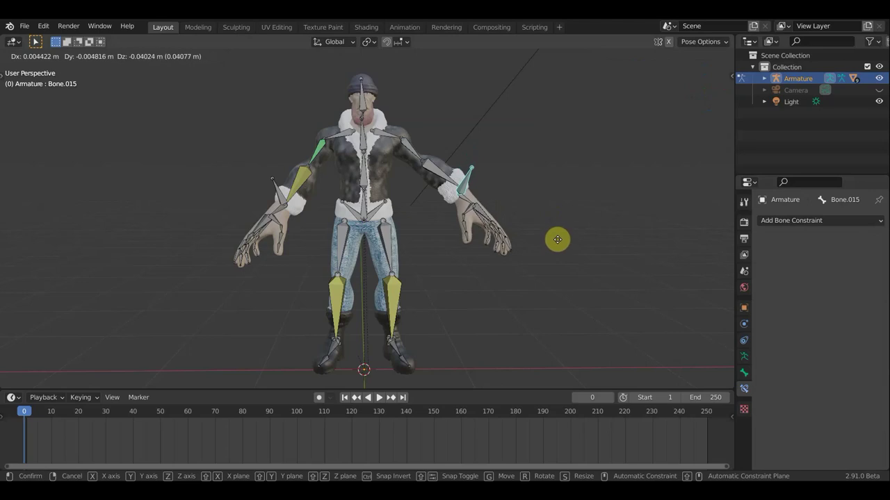
left_click(559, 240)
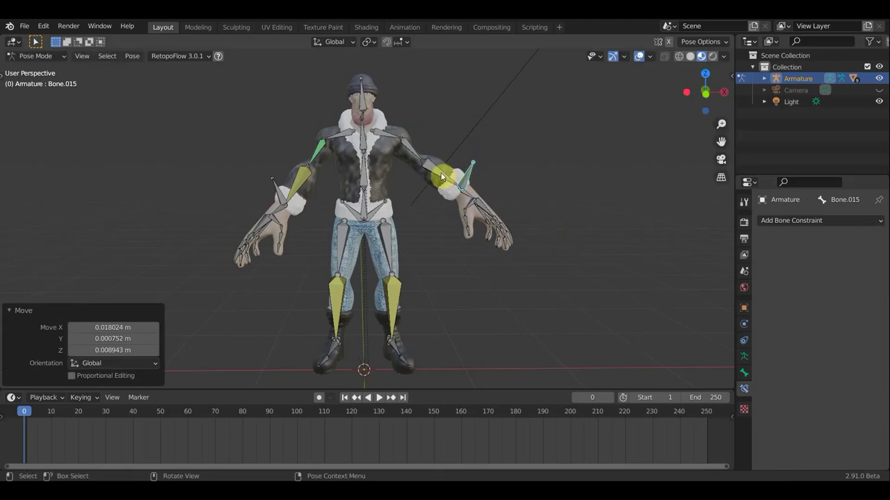
left_click(43, 57)
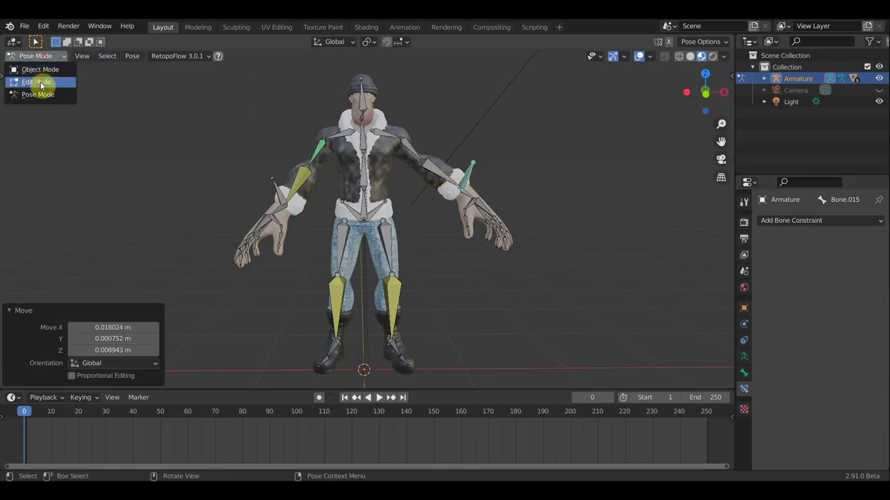
In Edit Mode, delete the extra forearm bone Bone.015.
left_click(41, 84)
scroll(438, 199, "up", 3)
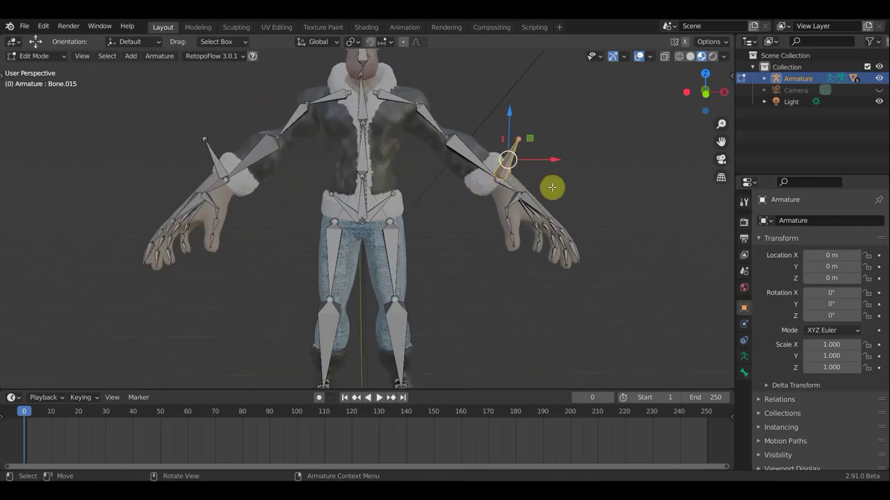
key("x")
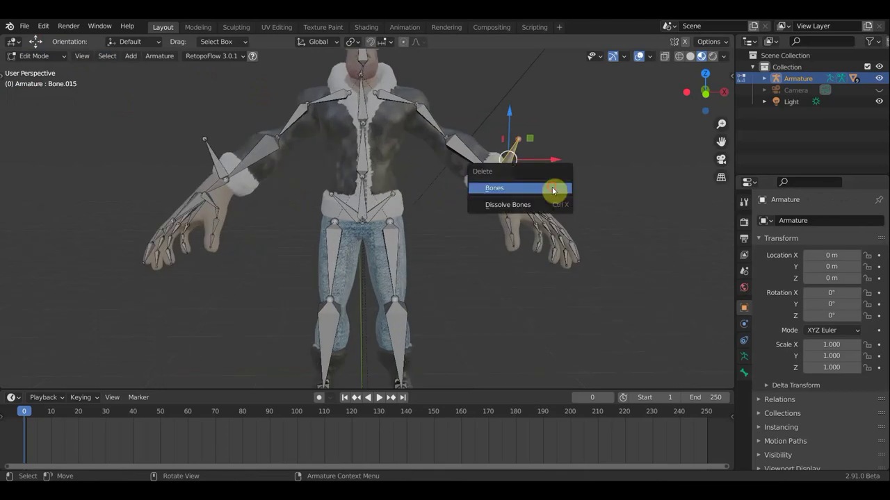
left_click(553, 189)
Parent the bone to Bone.014 with Keep Offset and return to Pose Mode.
left_click(513, 183)
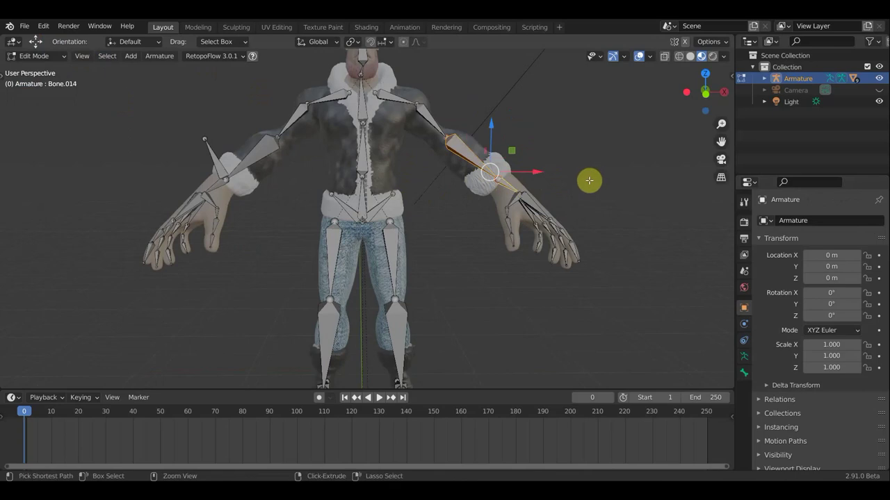
key("ctrl+p")
left_click(577, 192)
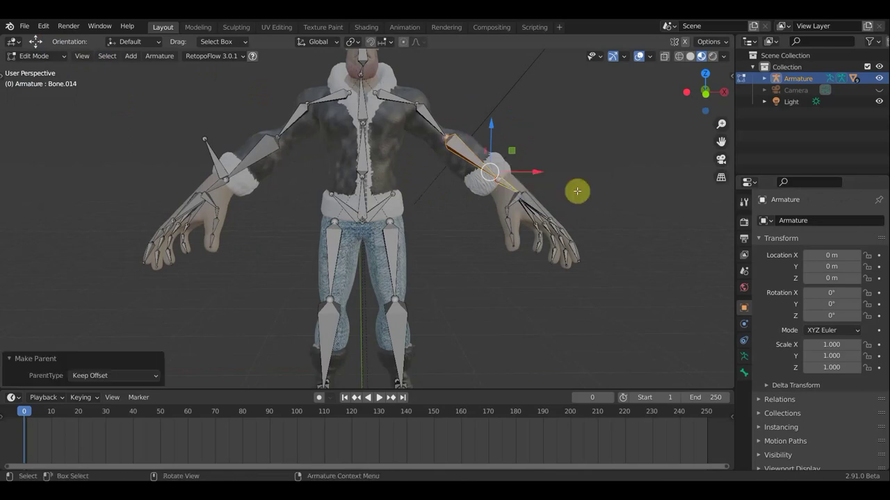
left_click(47, 60)
left_click(43, 95)
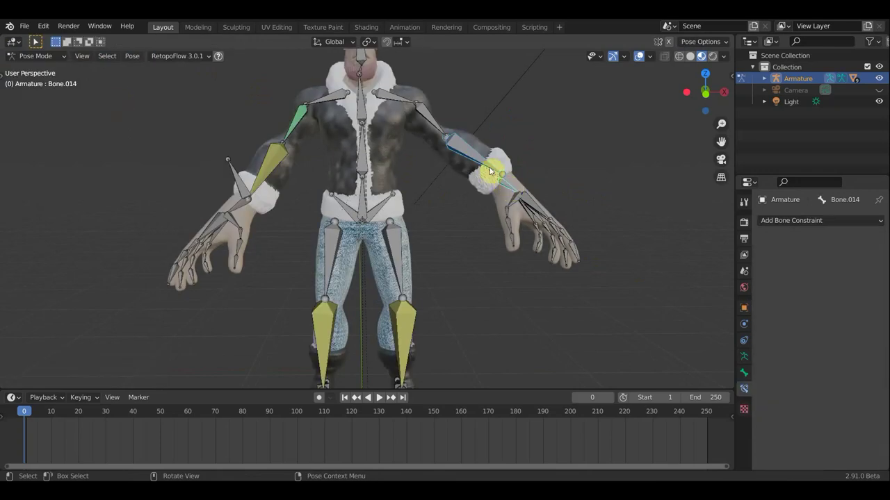
Lower the screen-right arm by rotating Bone.013, Bone.012, shoulder Bone.011 and wrist Bone.014.
left_click(521, 188)
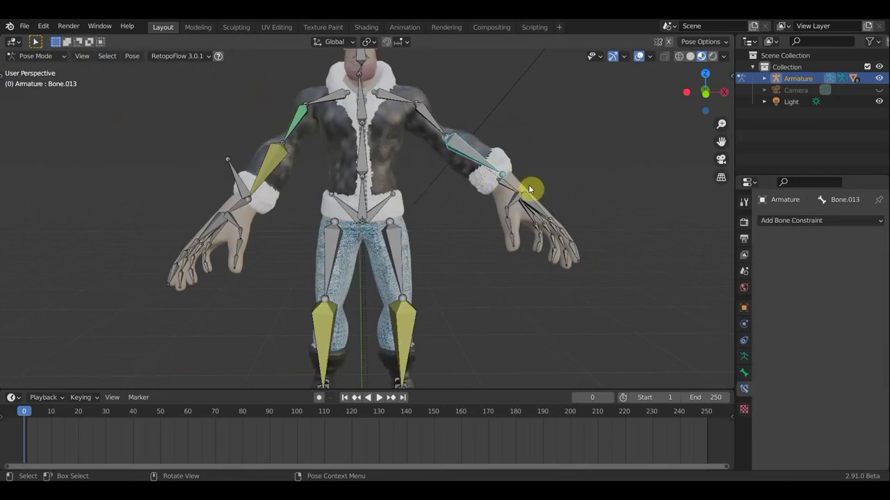
key("r")
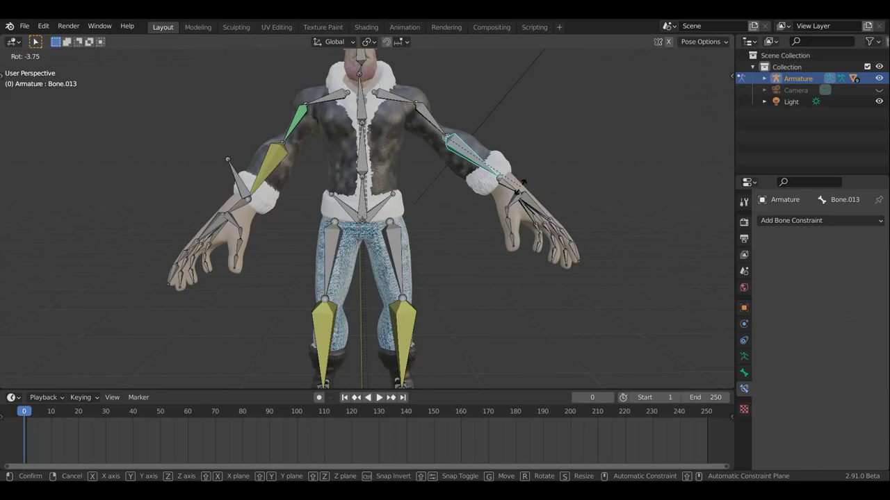
left_click(522, 183)
left_click(488, 145)
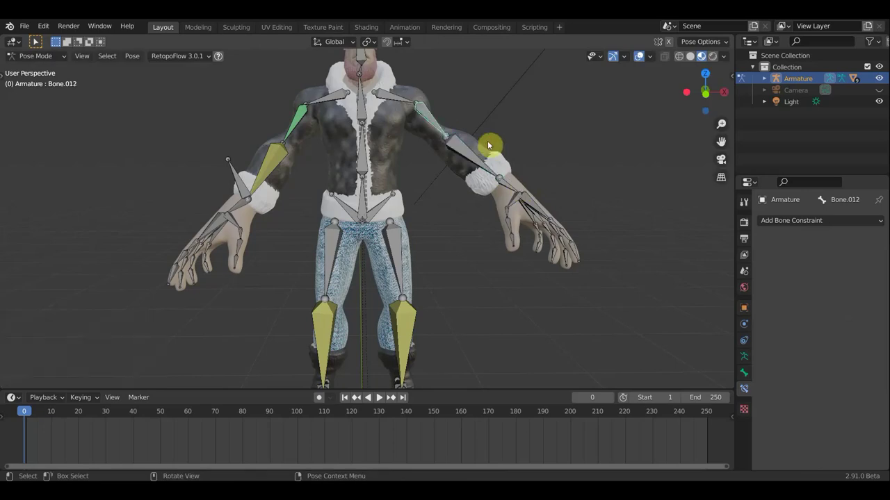
key("r")
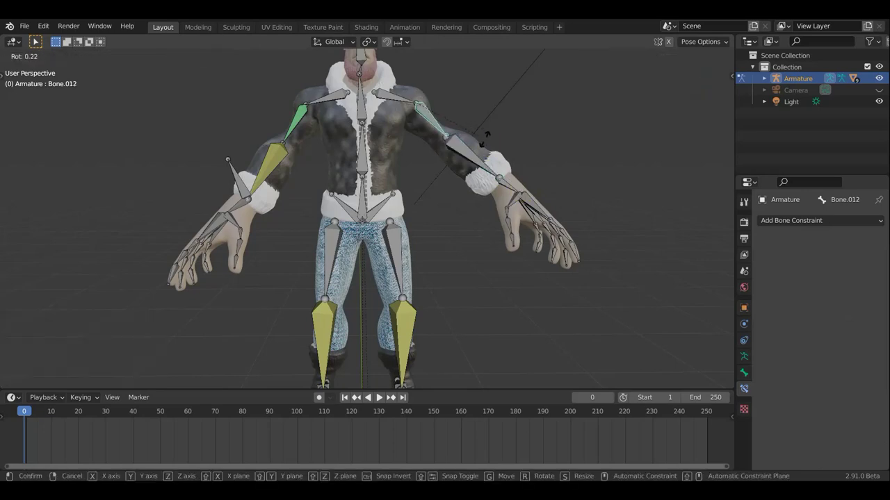
left_click(485, 143)
left_click(402, 104)
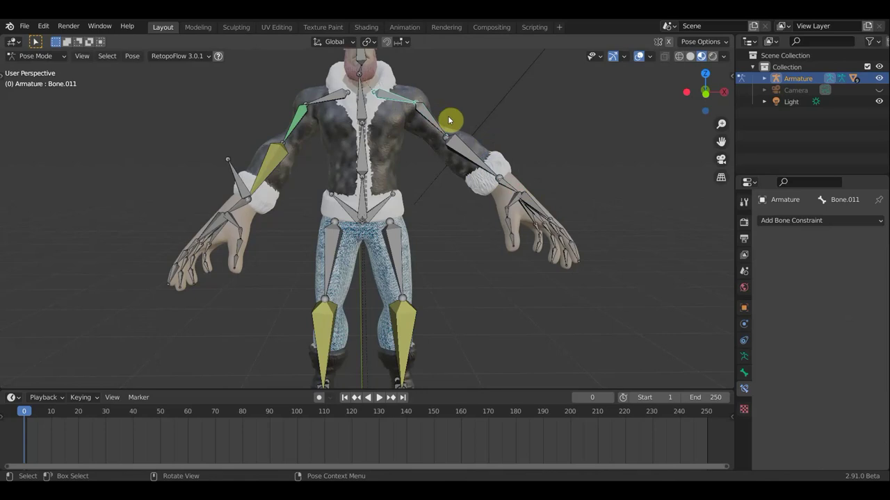
key("r")
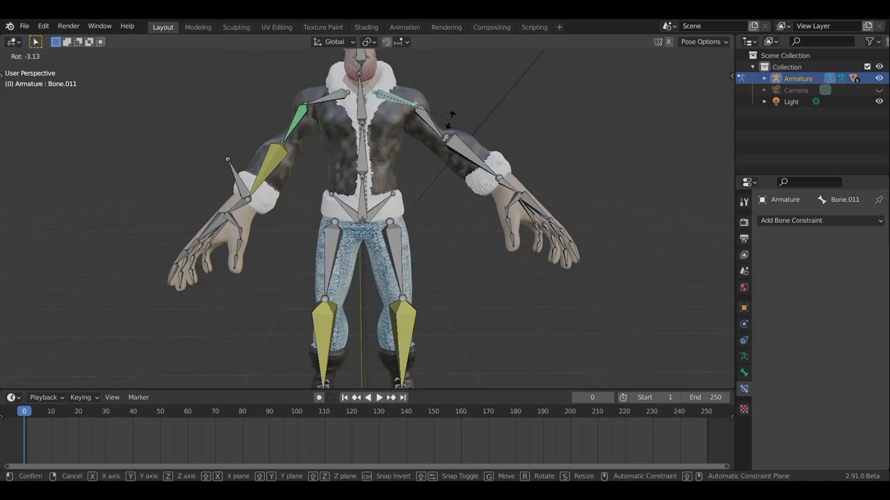
left_click(451, 117)
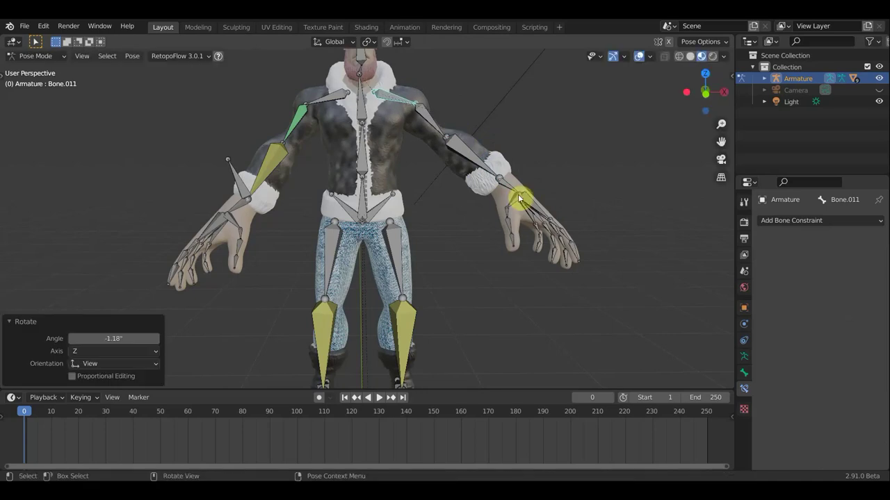
left_click(537, 206)
key("r")
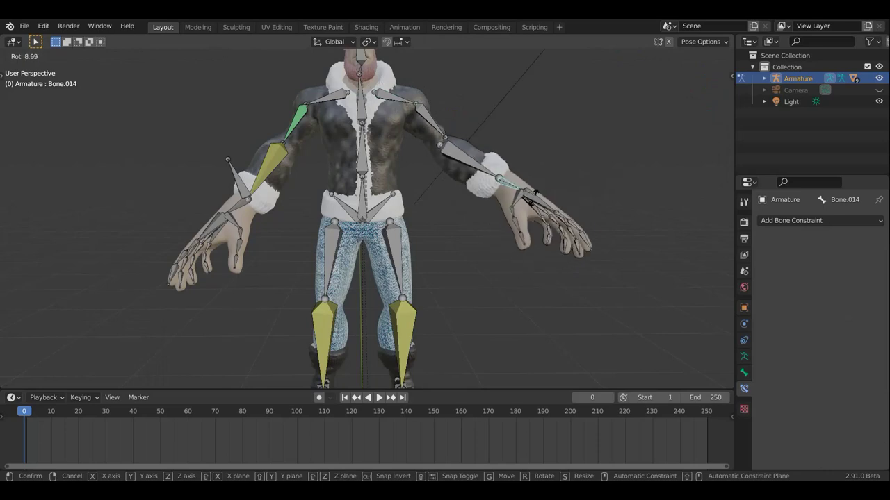
left_click(536, 199)
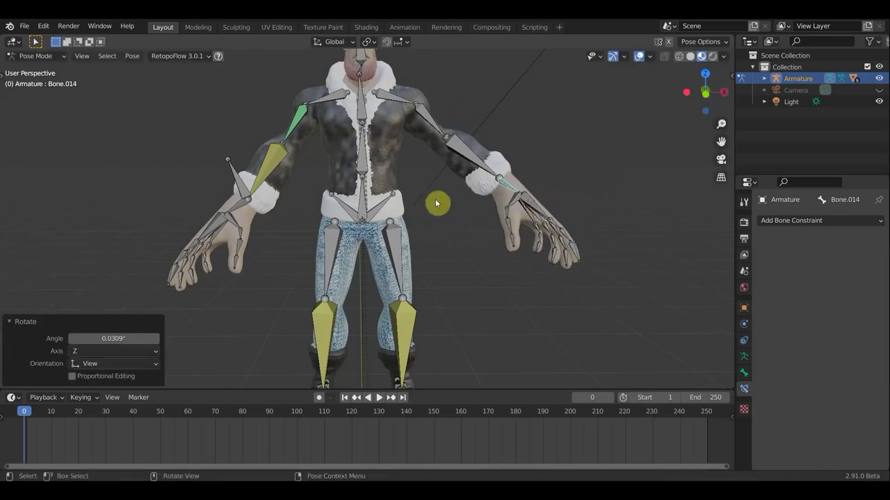
Rotate spine bone Bone.001 to lean the character's torso.
left_click(453, 143)
middle_click_drag(453, 143, 456, 288)
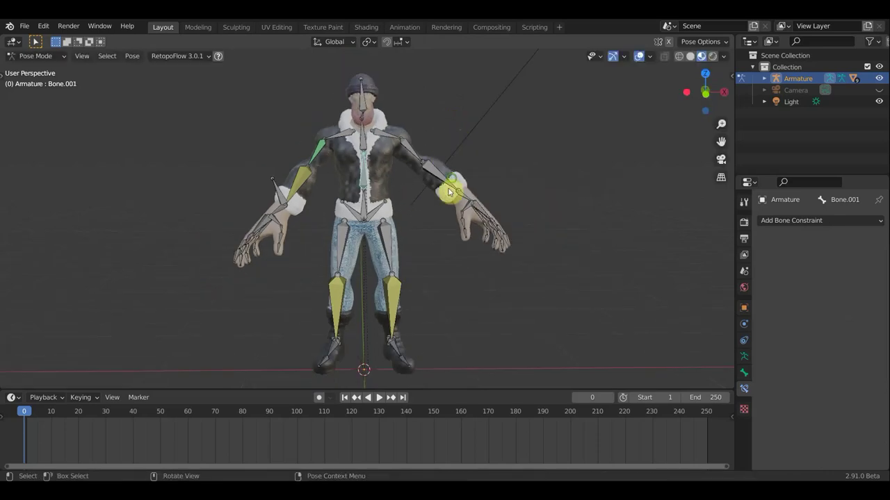
key("r")
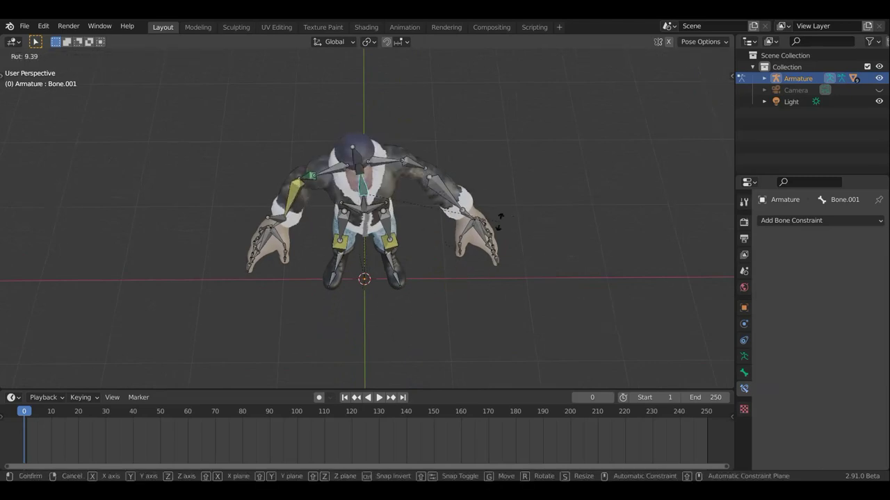
left_click(492, 240)
middle_click_drag(487, 238, 468, 120)
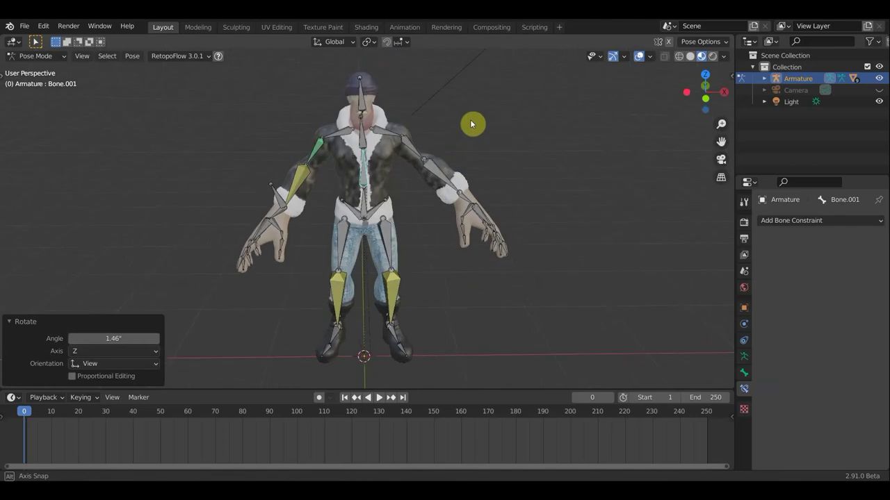
key("r")
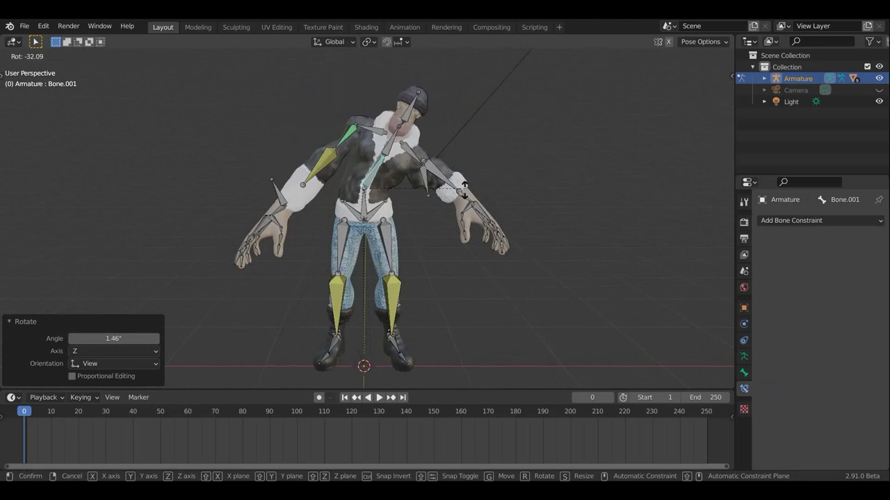
left_click(433, 155)
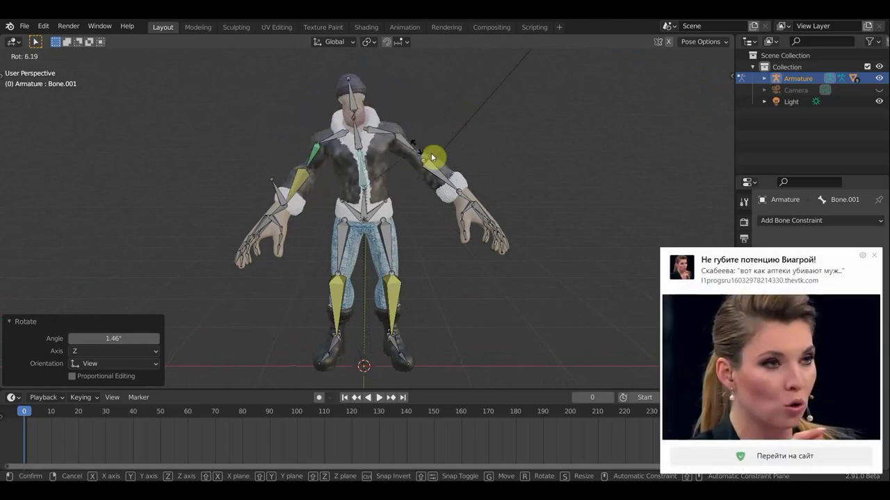
left_click(874, 257)
Raise the screen-left arm up and outward by moving Bone.046, swinging the hand upward.
mouse_move(538, 236)
middle_mouse_down()
mouse_move(427, 243)
mouse_move(602, 246)
mouse_move(482, 248)
mouse_move(386, 238)
mouse_move(324, 218)
middle_mouse_up()
left_click(284, 192)
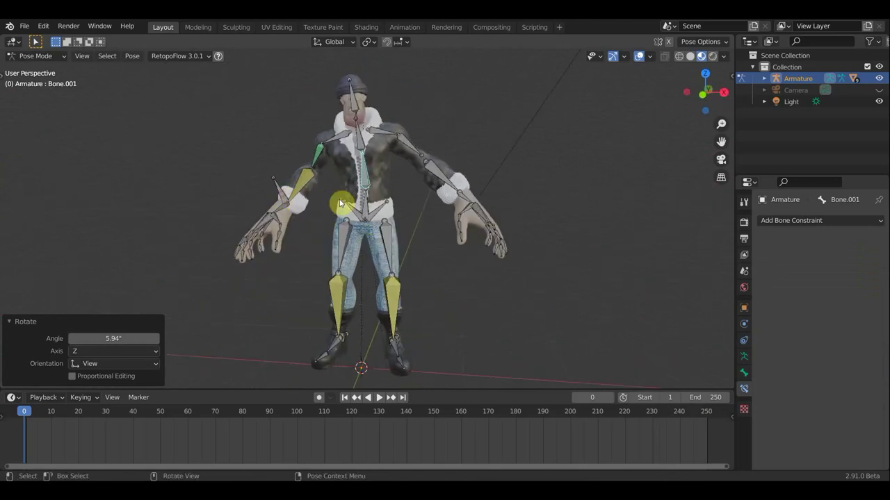
middle_click_drag(397, 224, 431, 224)
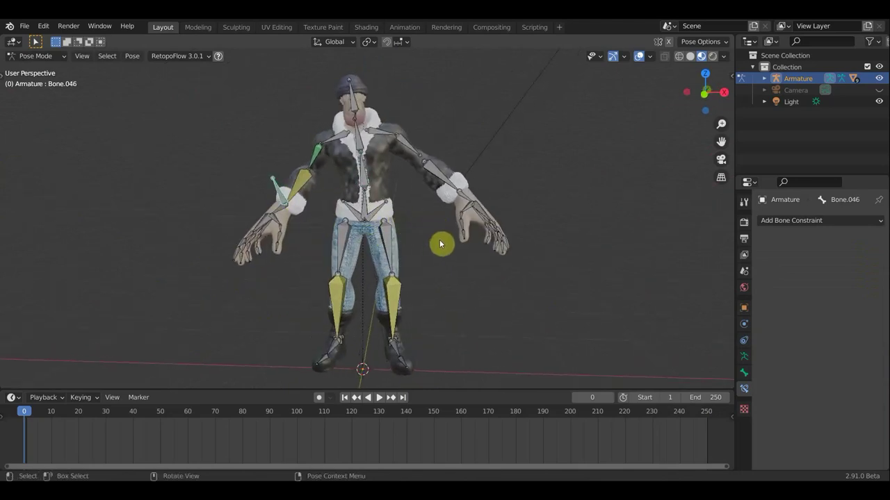
key("g")
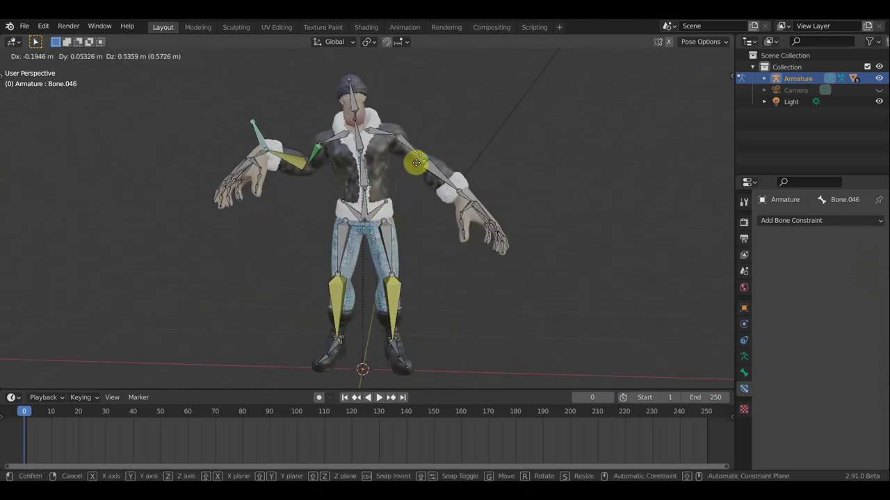
left_click(420, 165)
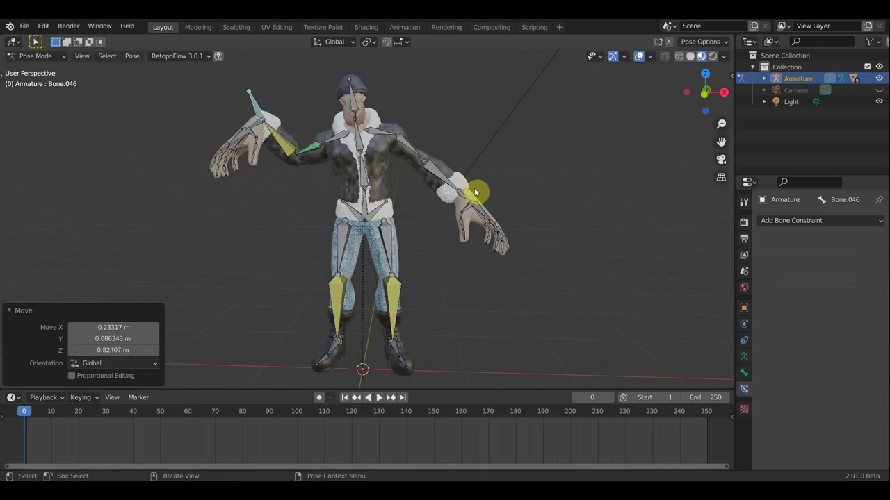
key("r")
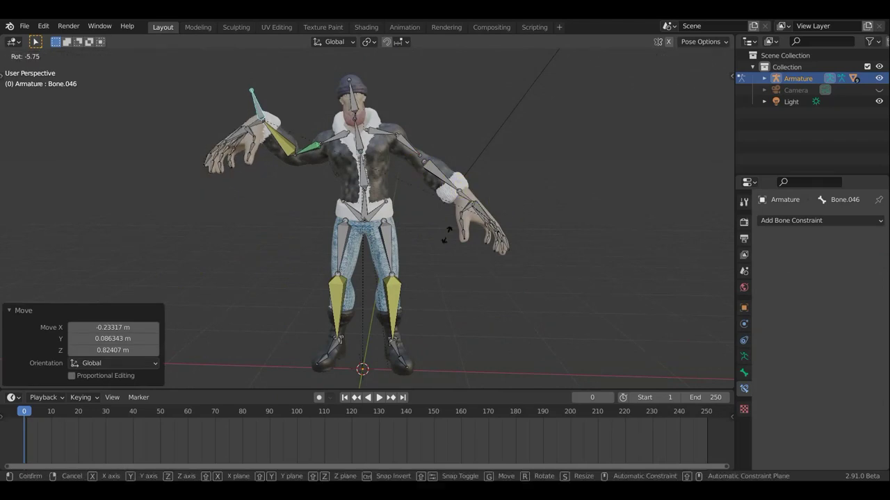
left_click(248, 213)
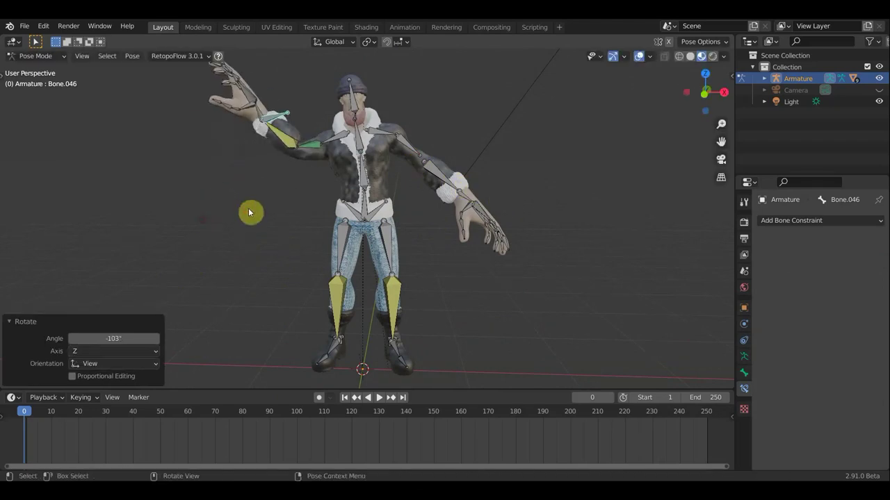
Rotate the raised hand 91.1° from above, tilt it, then select the upper-arm bone.
mouse_move(304, 193)
middle_mouse_down()
mouse_move(308, 356)
mouse_move(377, 300)
middle_mouse_up()
key("r")
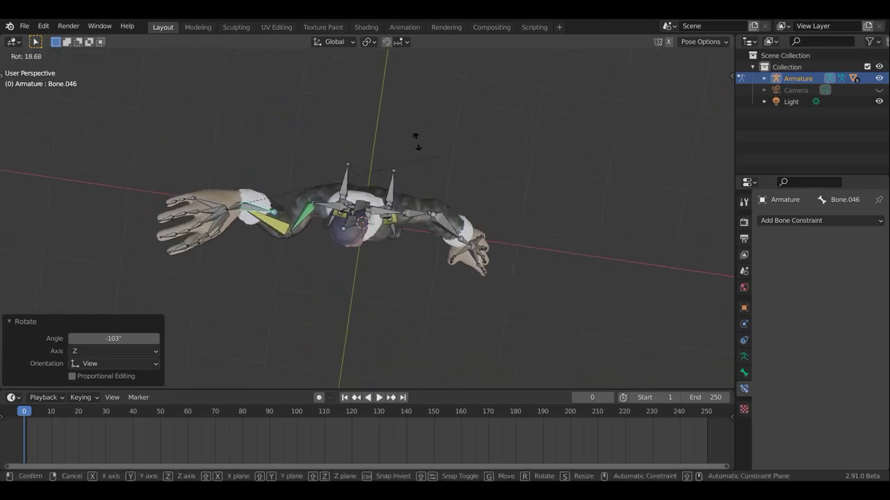
left_click(245, 109)
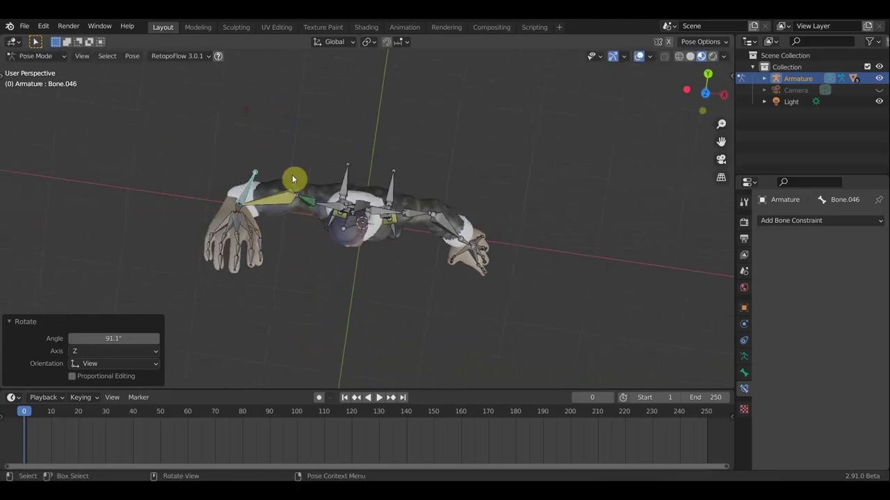
middle_click_drag(298, 176, 322, 375)
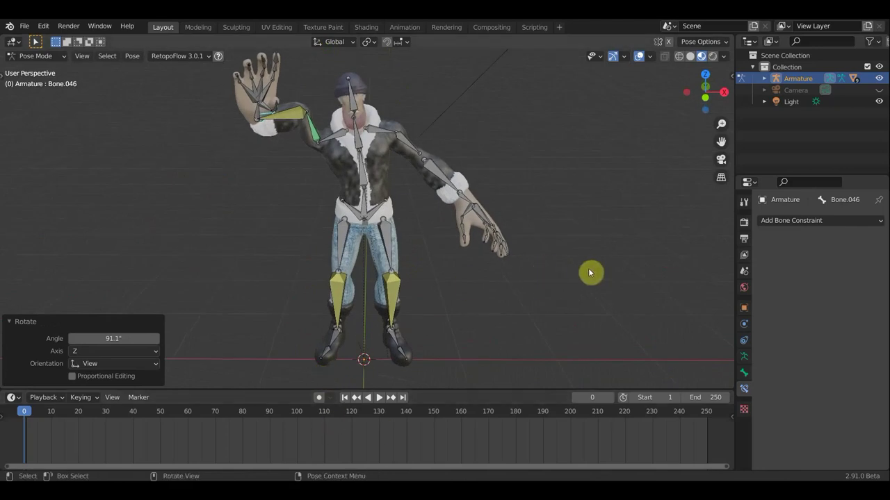
key("r")
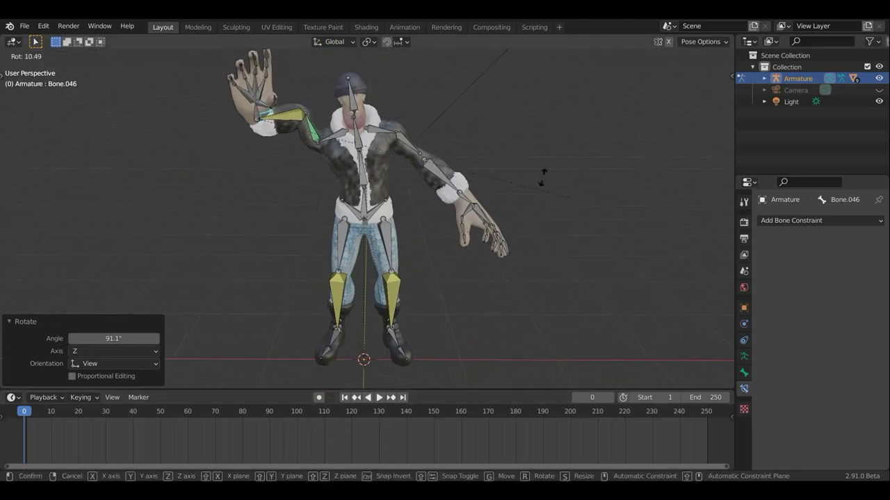
left_click(269, 84)
left_click(310, 147)
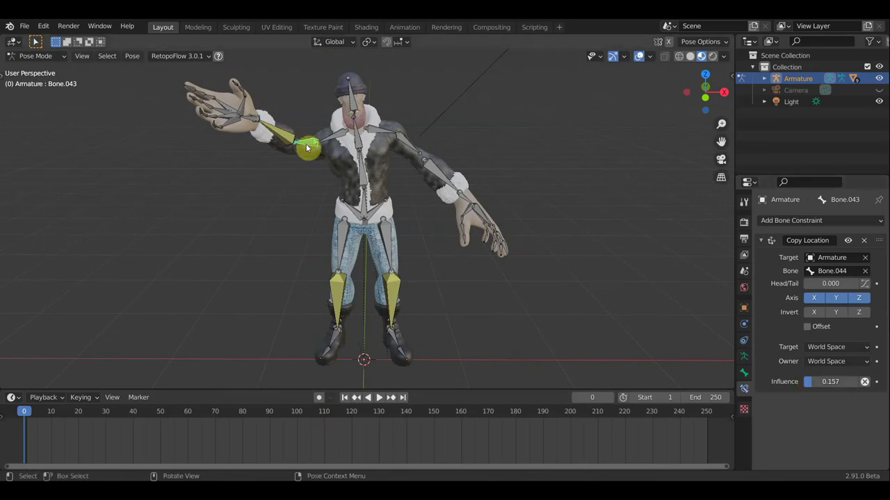
left_click(287, 132)
Drop Bone.044's Copy Transforms influence from 0.562 to 0.215, then make Bone.046 active.
scroll(806, 409, "down", 2)
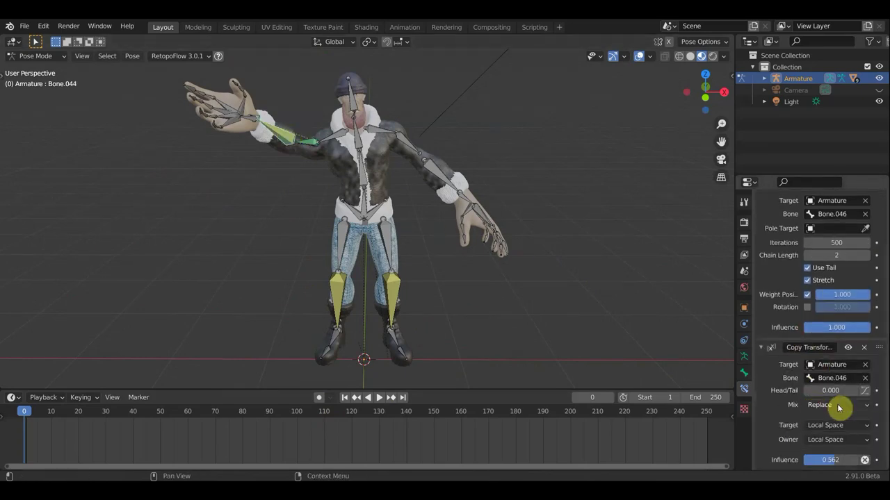
left_click_drag(831, 460, 811, 460)
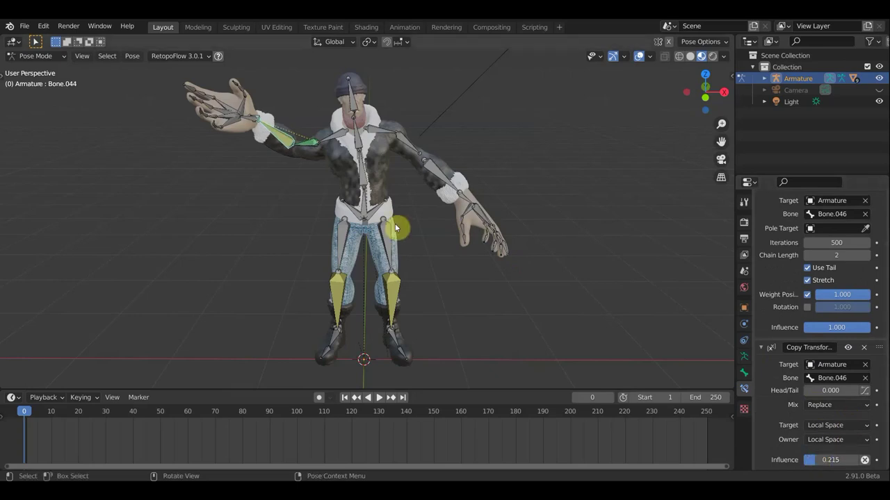
mouse_move(318, 148)
middle_mouse_down()
mouse_move(387, 149)
mouse_move(308, 144)
middle_mouse_up()
mouse_move(394, 143)
middle_mouse_down()
mouse_move(433, 139)
mouse_move(270, 123)
middle_mouse_up()
left_click(462, 167)
mouse_move(463, 167)
middle_mouse_down()
mouse_move(377, 158)
mouse_move(504, 173)
middle_mouse_up()
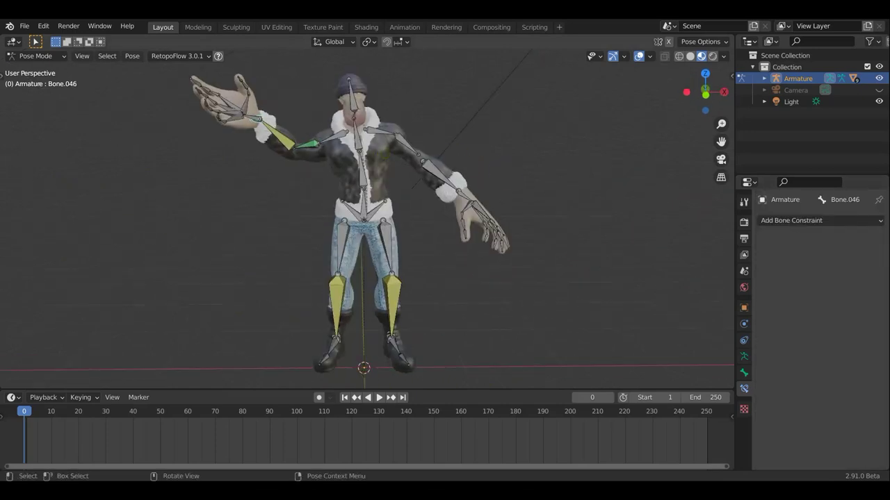
Rotate and reposition the raised arm bone.
key("r")
left_click(457, 199)
key("r")
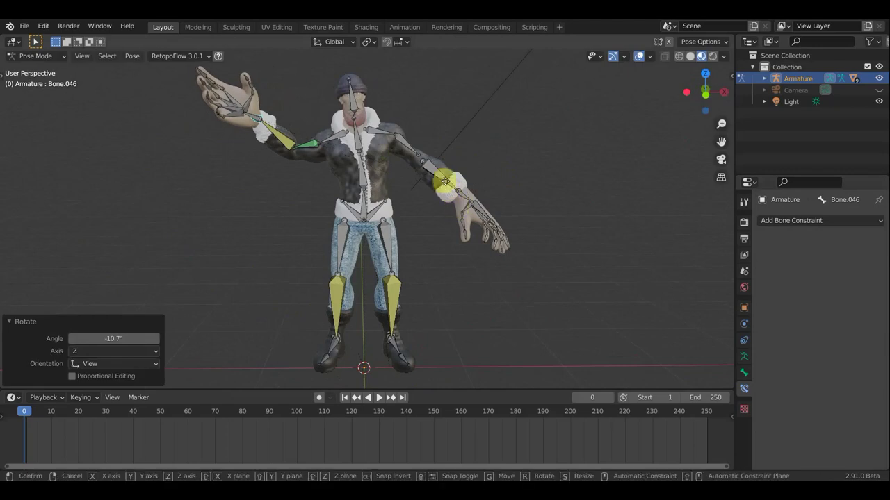
key("g")
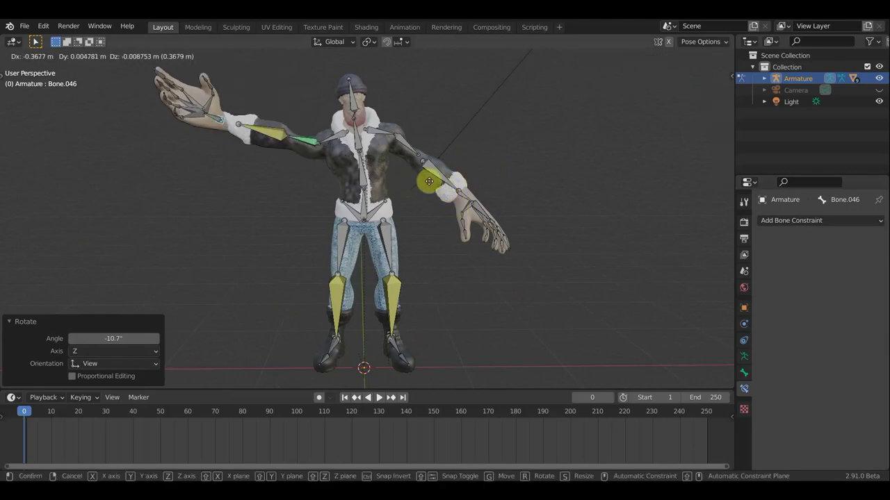
left_click(444, 179)
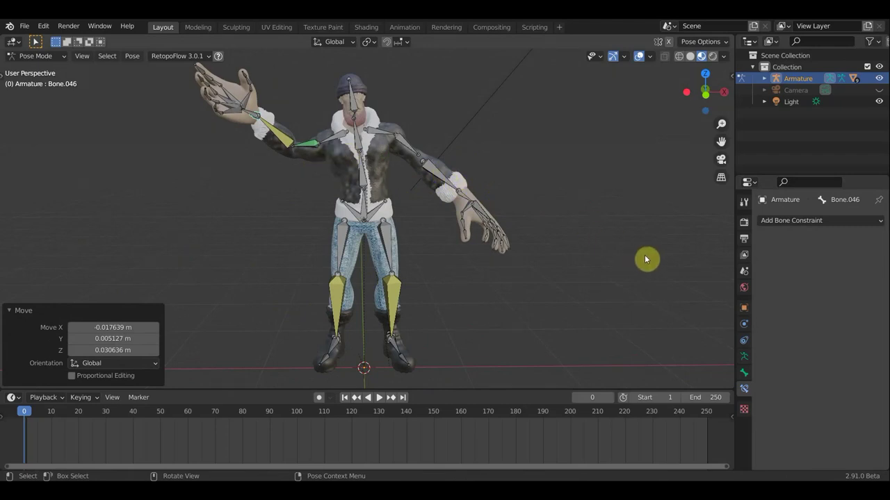
Rotate the raised hand and move it into its final position.
key("r")
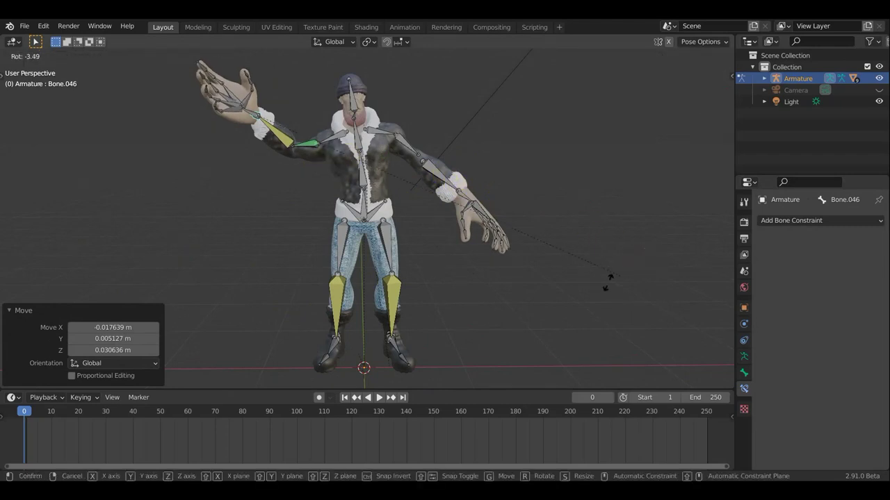
left_click(529, 268)
key("g")
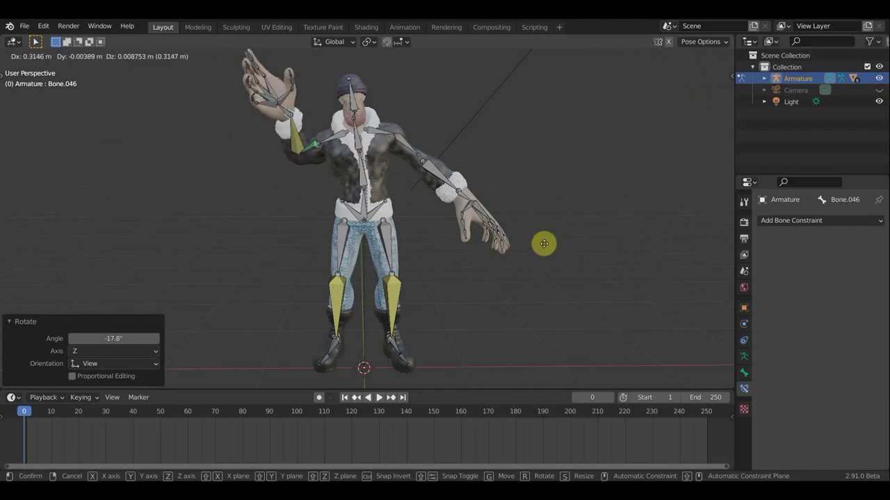
left_click(547, 247)
key("g")
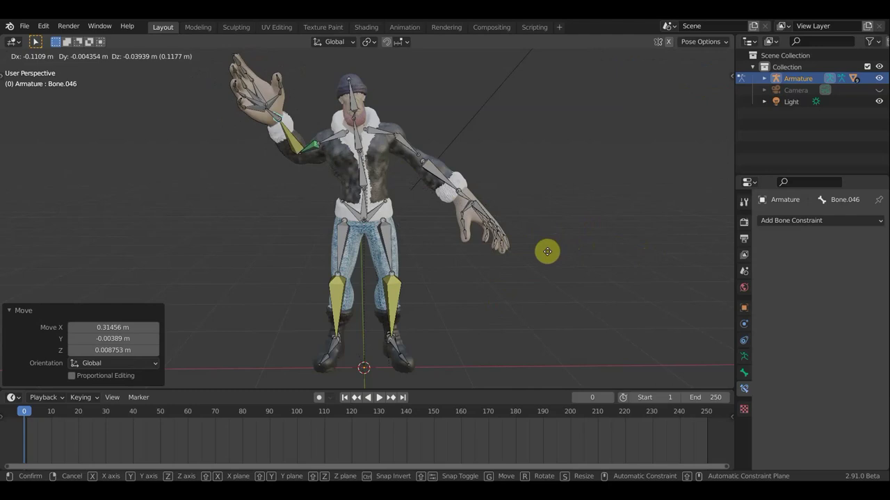
left_click(584, 242)
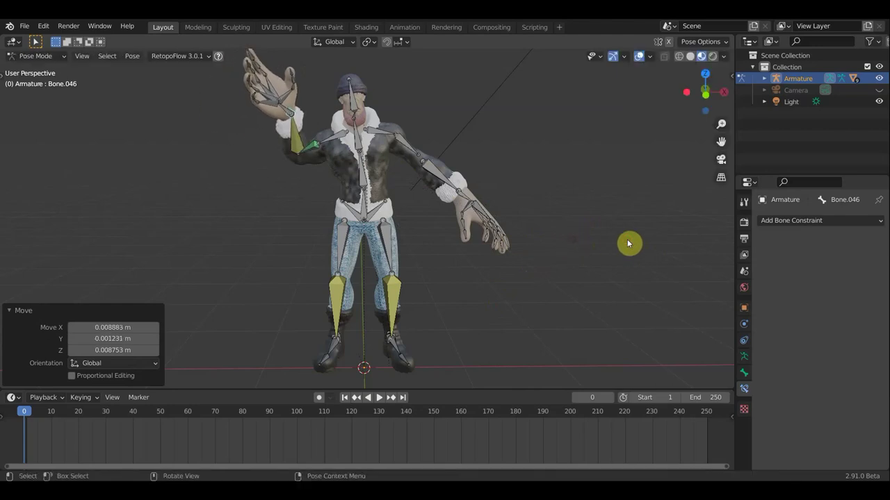
scroll(607, 245, "down", 2)
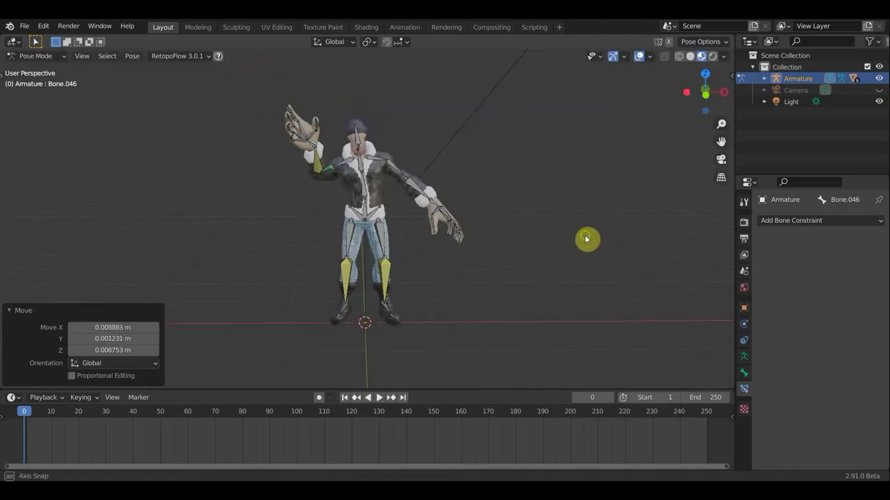
Bend the lowered arm by rotating upper arm Bone.013 and its forearm 11.1°.
left_click(416, 187)
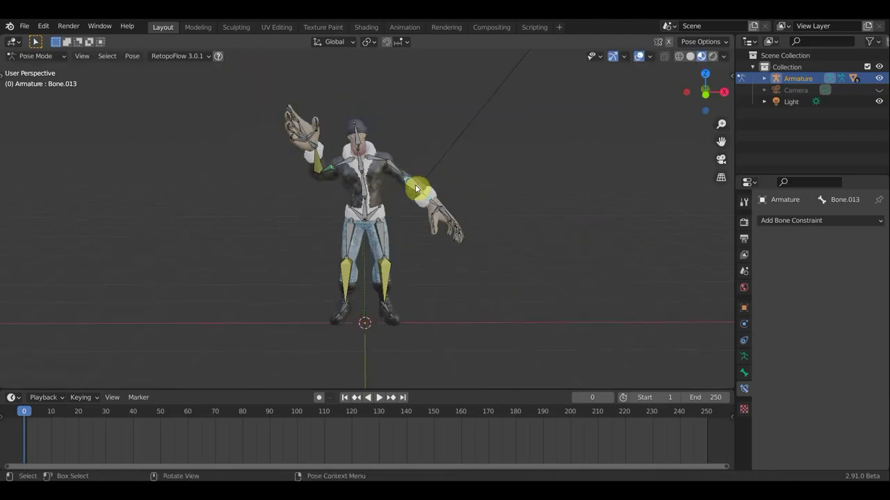
key("r")
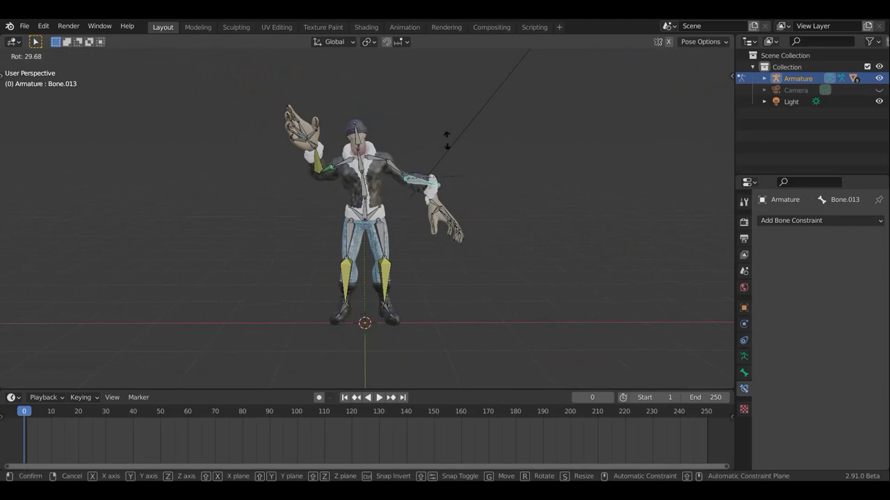
left_click(461, 218)
scroll(461, 219, "up", 3)
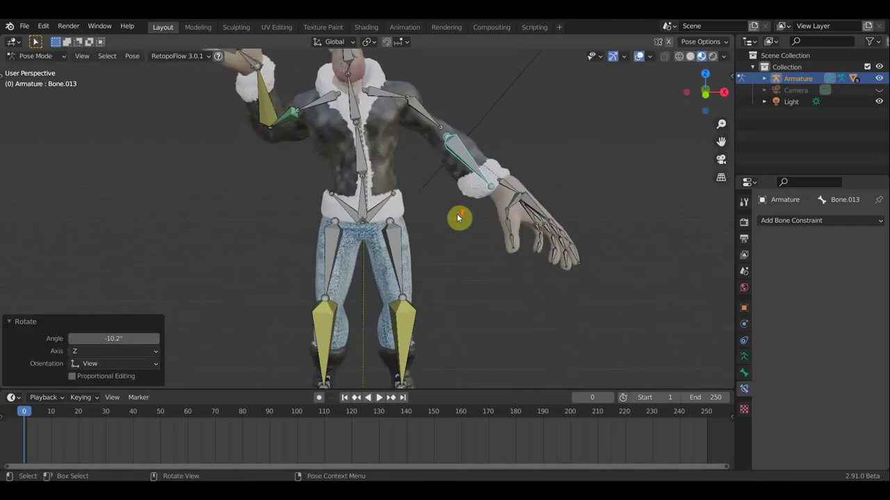
scroll(478, 208, "down", 1)
key("r")
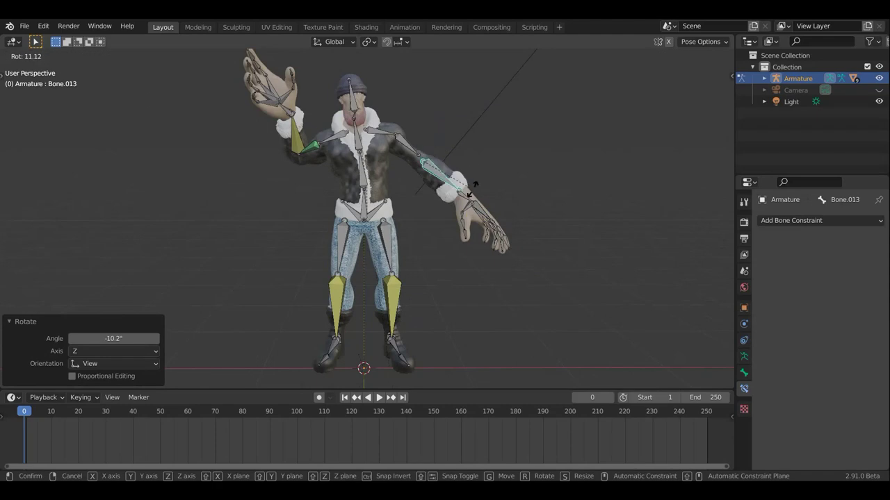
left_click(475, 193)
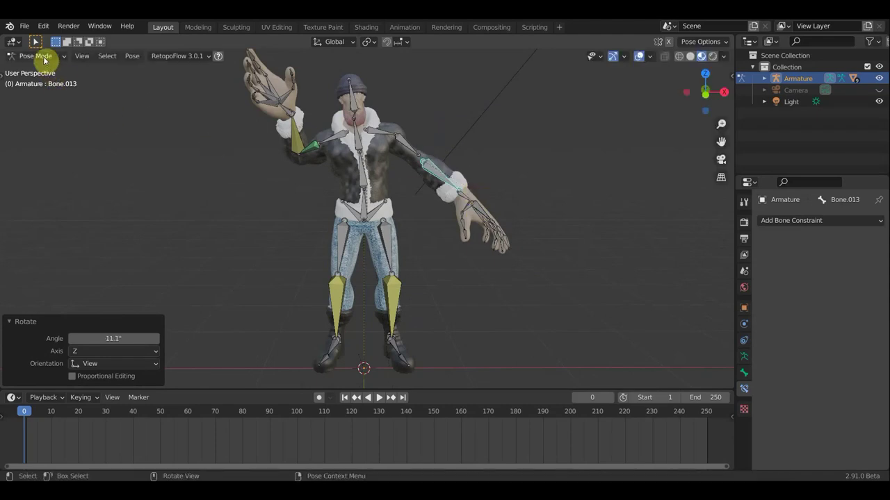
left_click(28, 29)
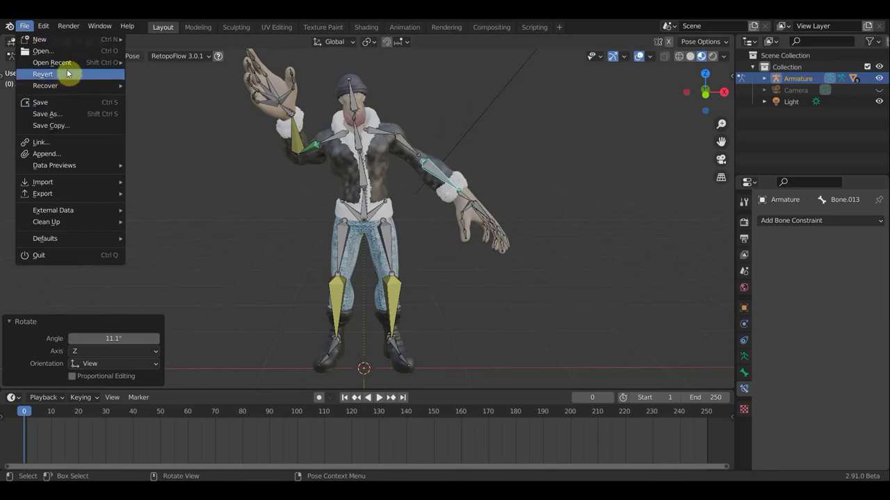
Revert to the last saved file without saving, restoring the arms-down pose.
left_click(179, 66)
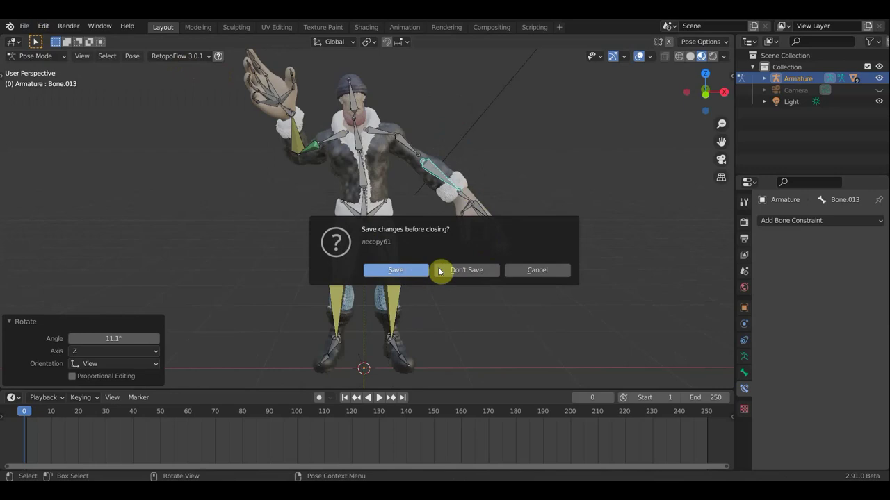
left_click(465, 268)
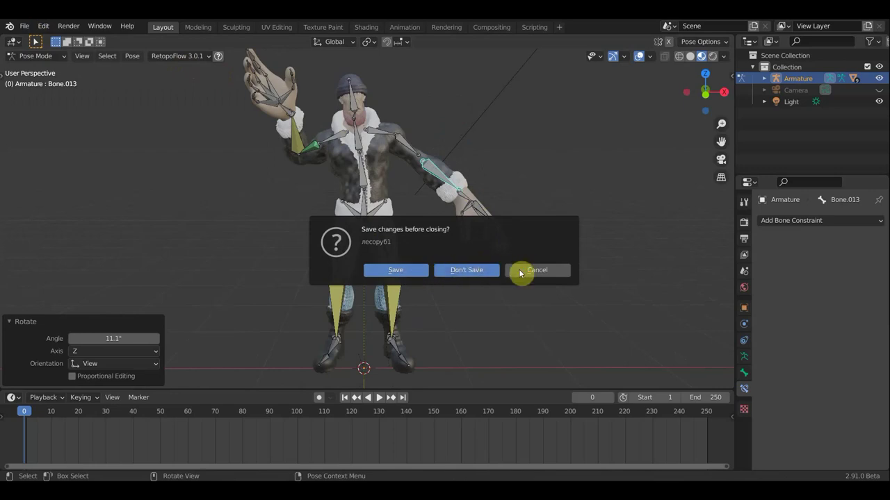
left_click(520, 271)
middle_click_drag(555, 255, 429, 250)
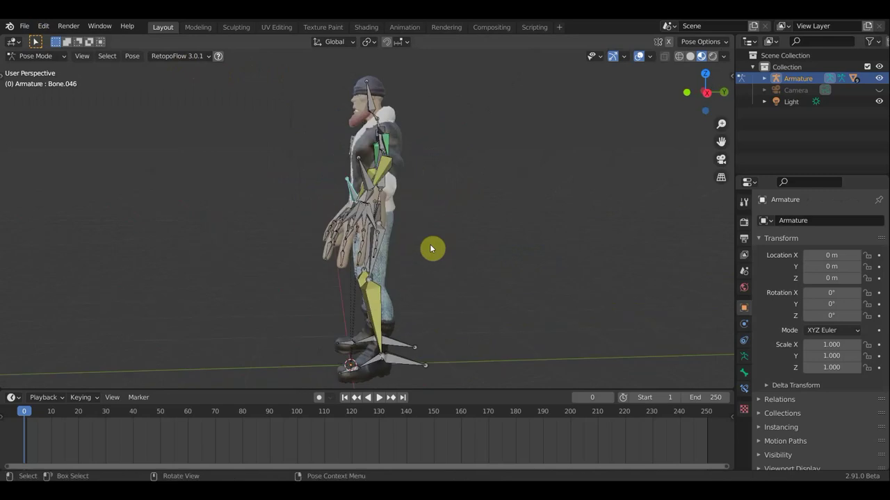
Switch the viewport to plain Solid shading and view the character from the side.
mouse_move(432, 242)
middle_mouse_down()
mouse_move(477, 248)
mouse_move(647, 79)
middle_mouse_up()
left_click(692, 56)
middle_click_drag(515, 232, 584, 234)
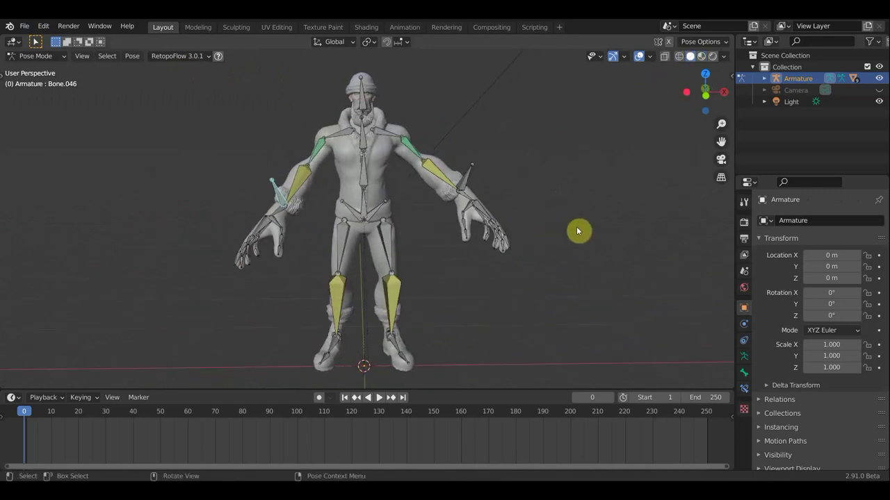
middle_click_drag(487, 254, 401, 244)
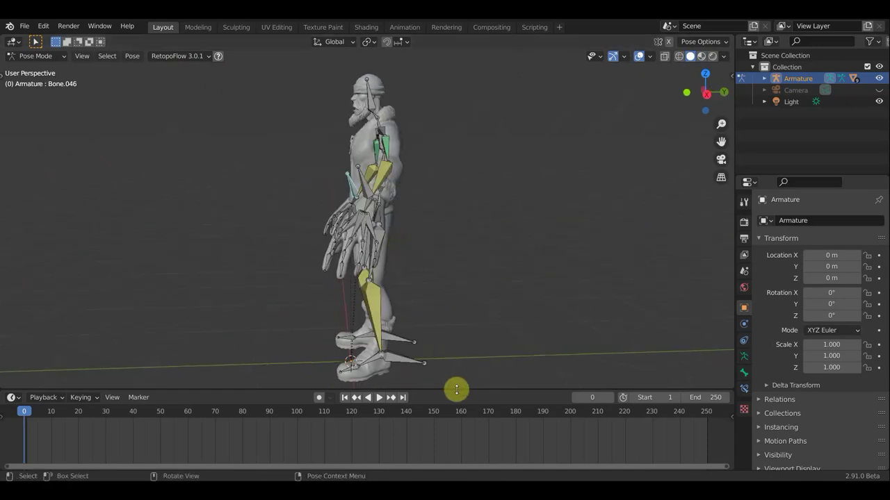
Zoom and pan the timeline to show frames -10 to 45.
scroll(83, 435, "up", 5)
middle_click_drag(657, 436, 688, 437)
mouse_move(308, 469)
middle_mouse_down()
mouse_move(621, 419)
mouse_move(655, 425)
middle_mouse_up()
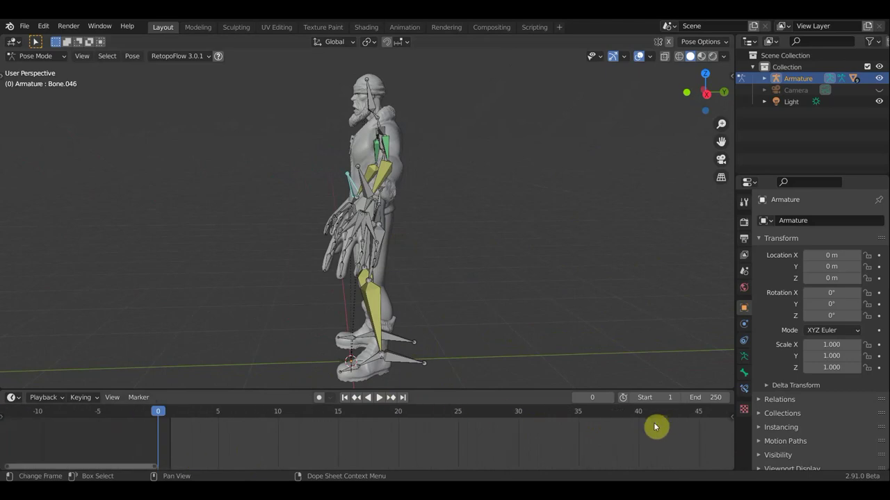
Jump to frame 1 and zoom the timeline.
left_click(171, 413)
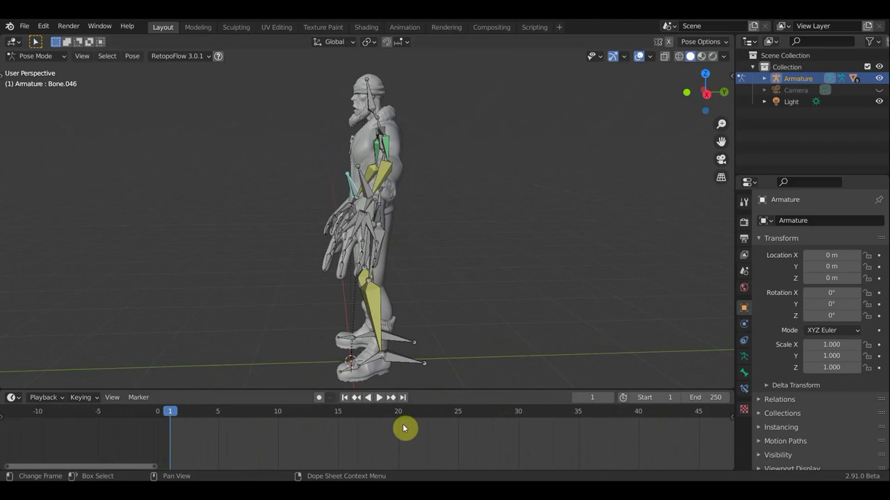
scroll(403, 427, "down", 1)
scroll(404, 428, "down", 1)
scroll(403, 431, "down", 1)
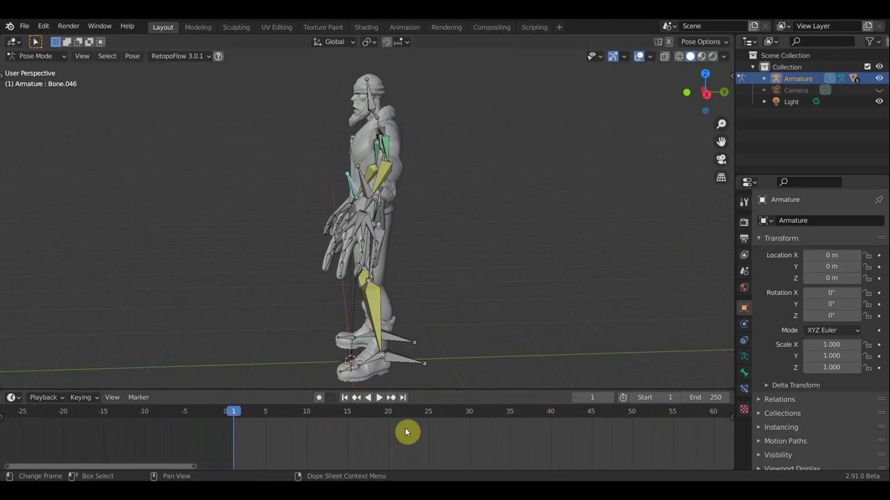
Switch the timeline to seconds-and-frames display and scroll through its range.
key("ctrl+t")
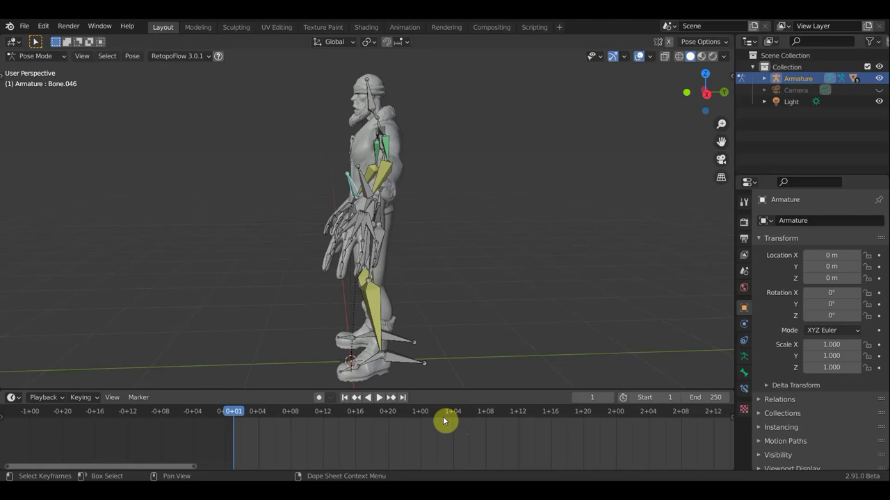
scroll(587, 439, "down", 2)
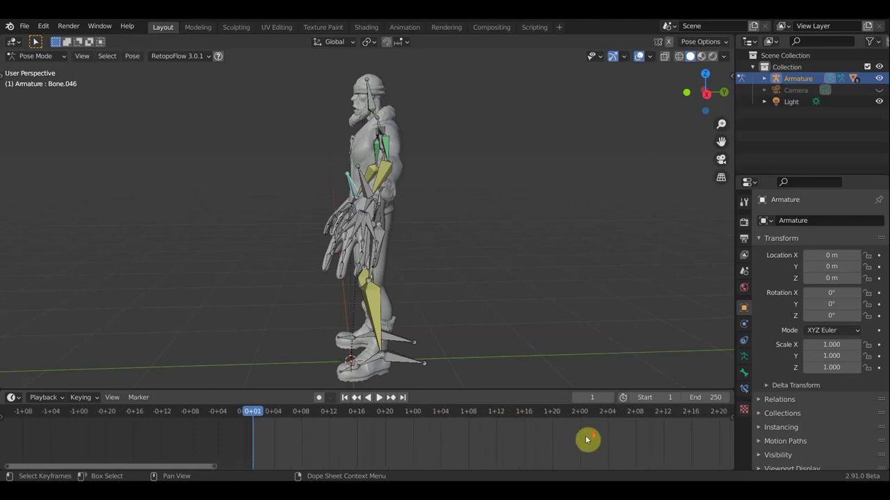
scroll(588, 439, "down", 2)
scroll(588, 441, "up", 2)
scroll(512, 431, "up", 1)
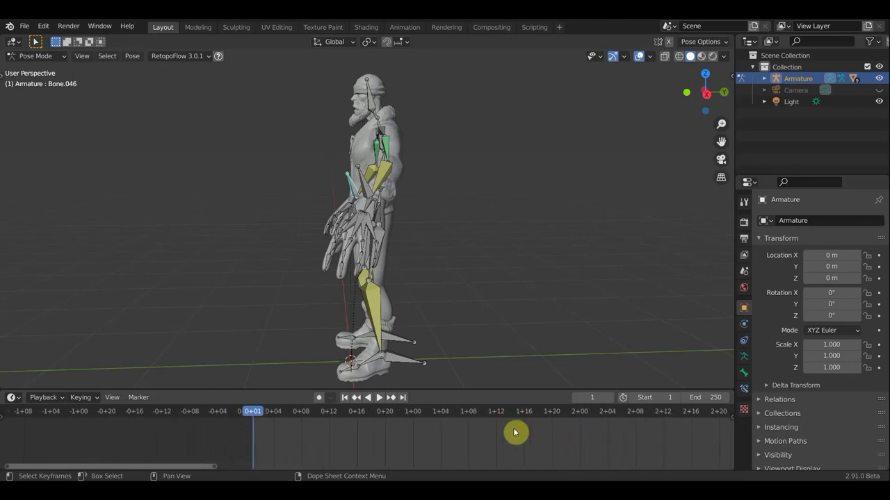
scroll(485, 427, "up", 1)
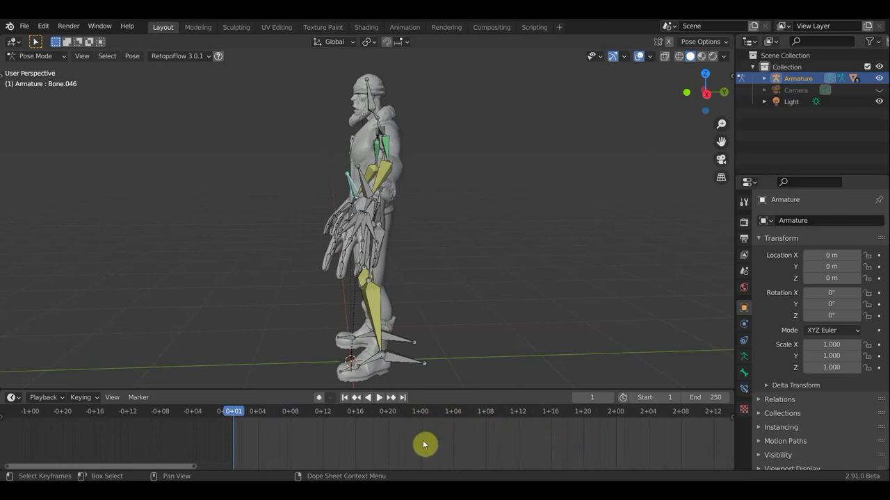
scroll(423, 444, "down", 1)
scroll(424, 444, "down", 1)
scroll(423, 445, "down", 2)
scroll(423, 444, "down", 1)
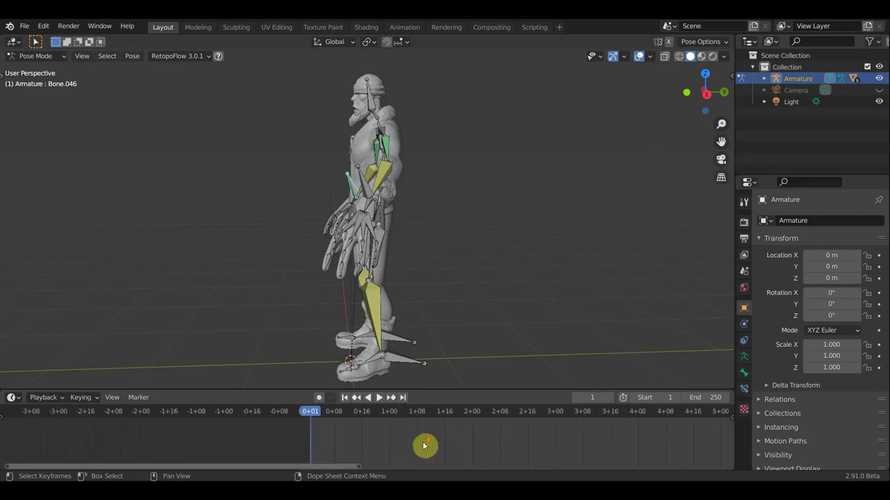
scroll(423, 445, "down", 1)
scroll(423, 444, "down", 1)
scroll(424, 445, "down", 1)
scroll(423, 445, "up", 1)
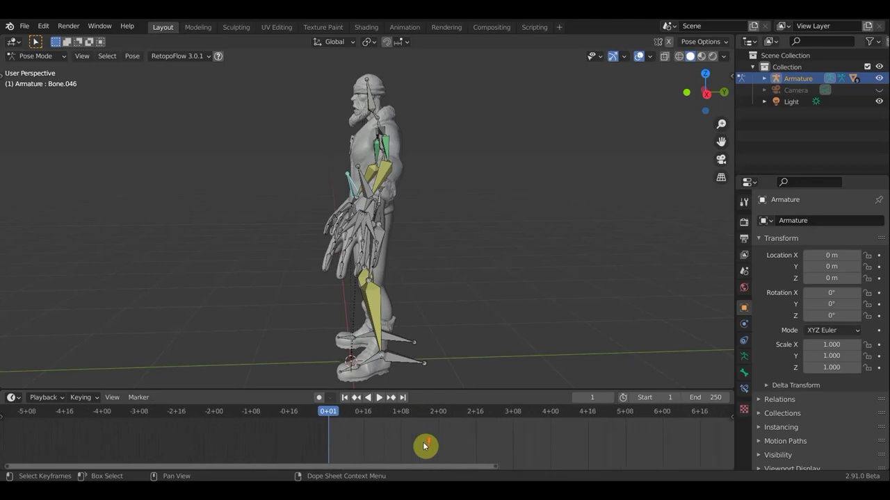
scroll(317, 430, "up", 1)
scroll(278, 429, "up", 2)
scroll(209, 428, "up", 2)
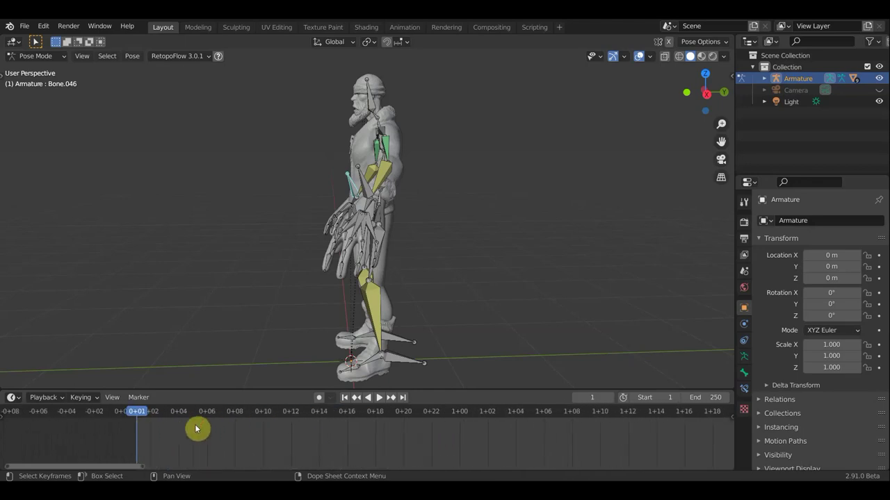
middle_click_drag(227, 435, 246, 438)
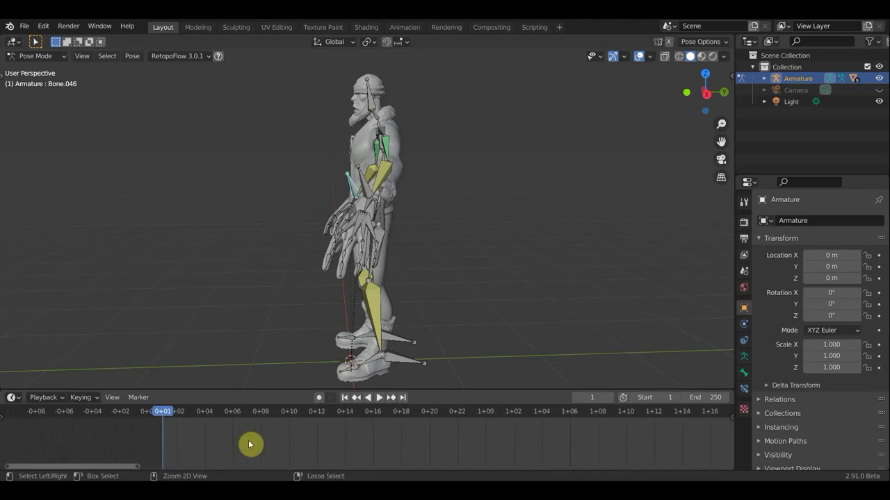
Switch the timeline back to plain frame numbers and bring frame 1 into view.
key("ctrl+t")
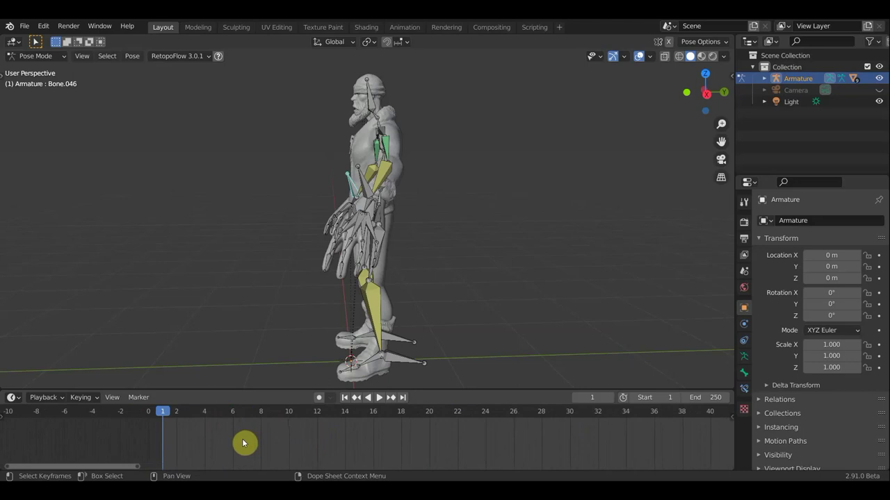
scroll(90, 427, "down", 2)
scroll(180, 431, "up", 2)
scroll(173, 434, "up", 2)
middle_click_drag(164, 435, 464, 418)
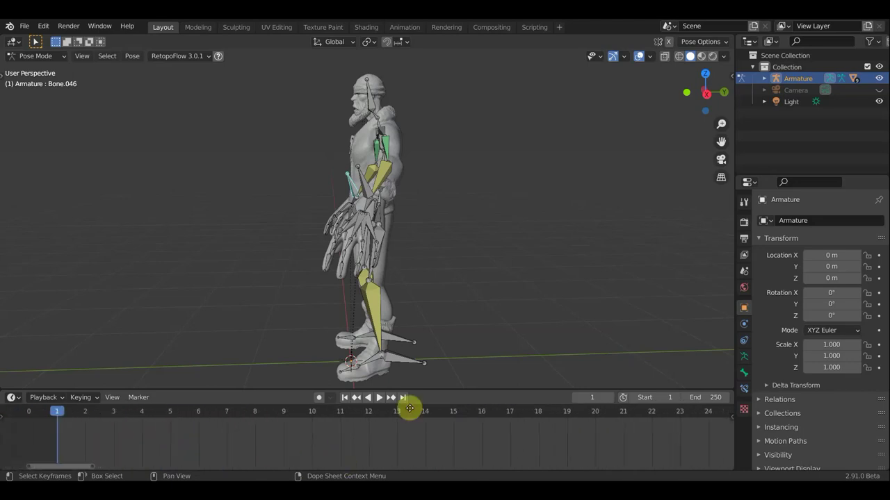
scroll(466, 424, "down", 1)
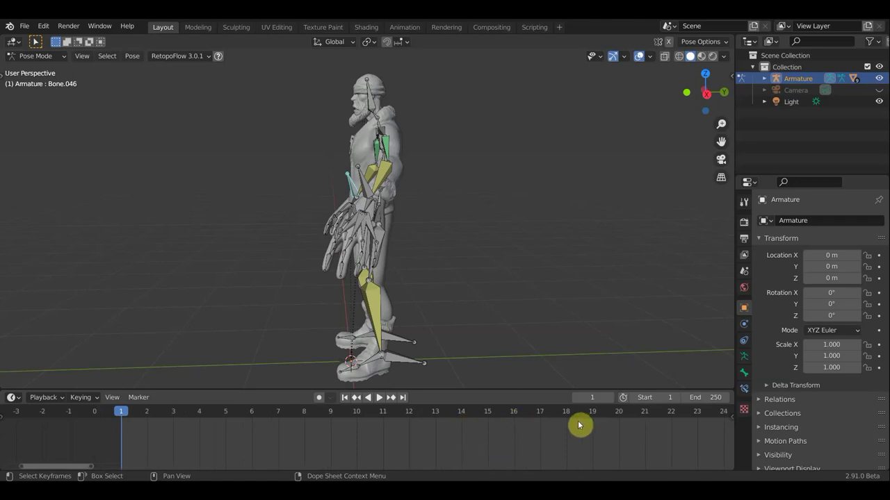
scroll(691, 422, "down", 1)
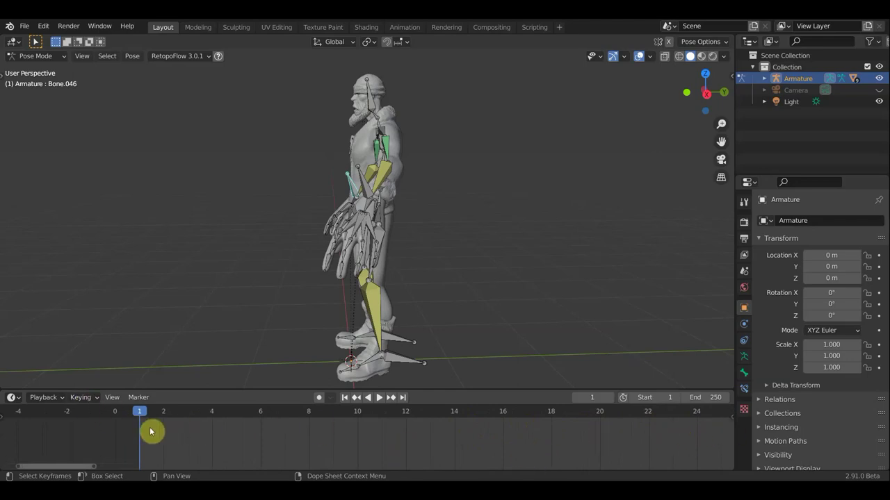
scroll(153, 431, "up", 1)
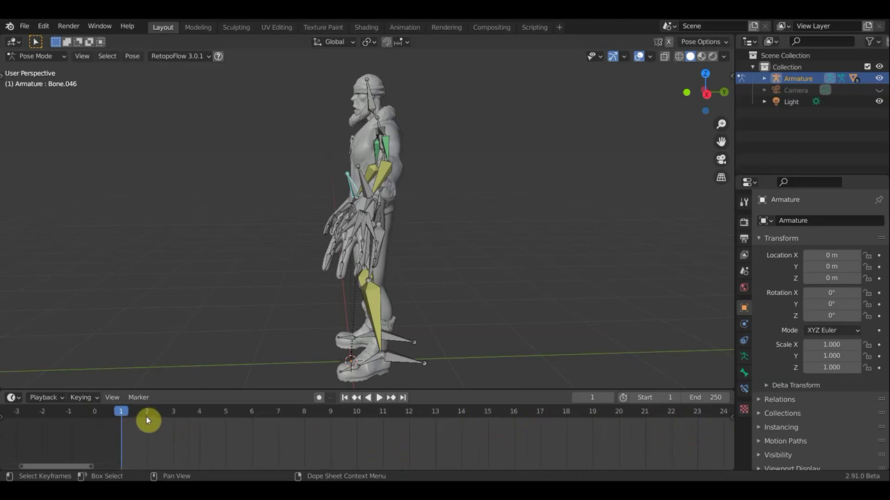
middle_click_drag(407, 294, 403, 292)
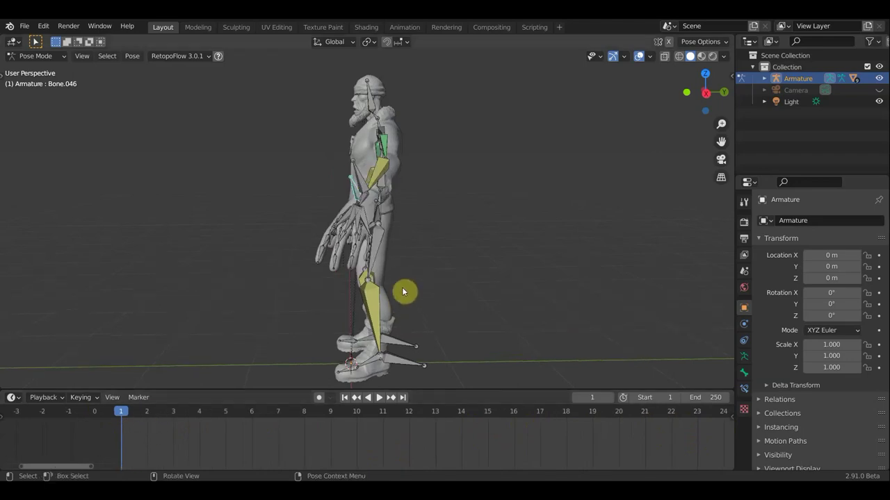
Select forearm bone Bone.046, move it, and rotate it 26°.
key("KP_3")
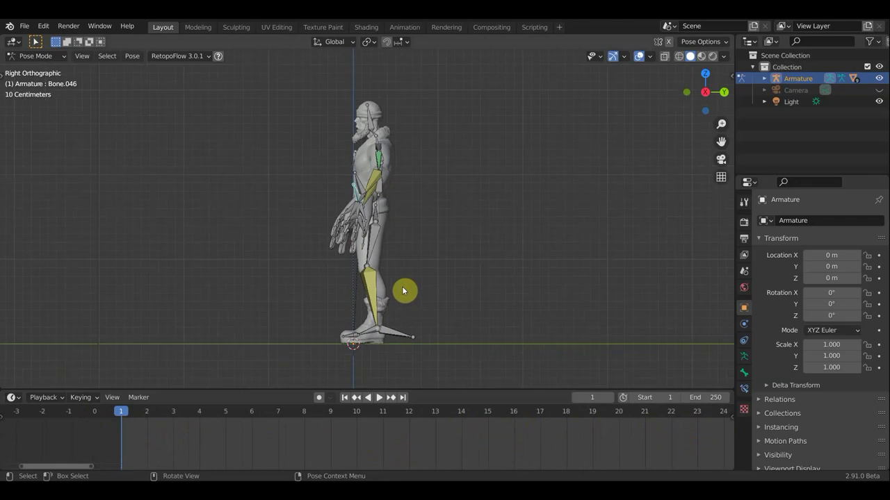
mouse_move(408, 211)
middle_mouse_down()
mouse_move(526, 321)
mouse_move(600, 258)
middle_mouse_up()
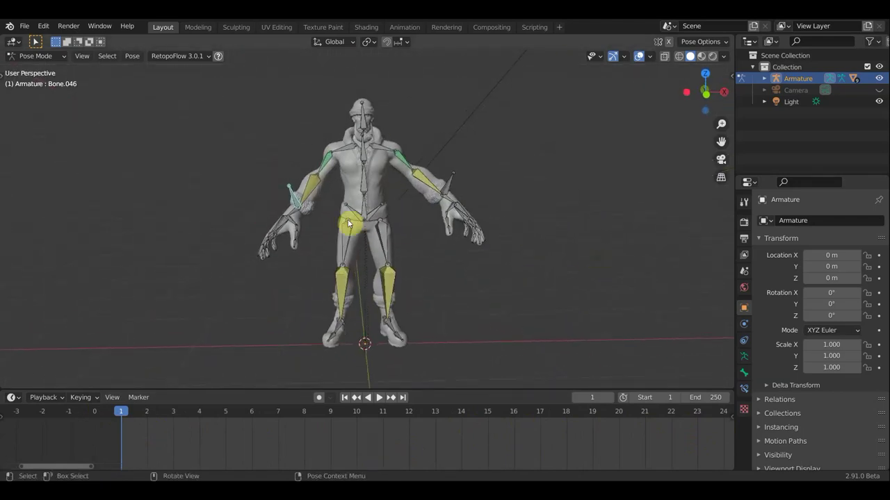
left_click(292, 200)
key("g")
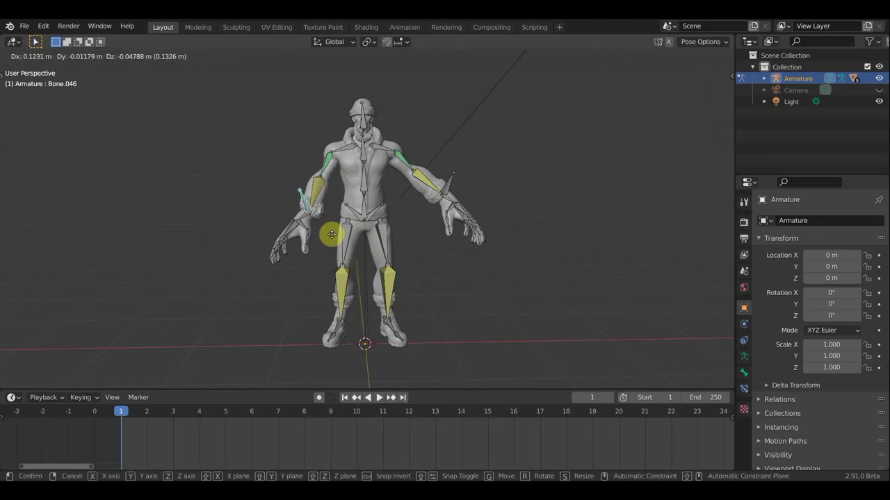
left_click(335, 238)
key("r")
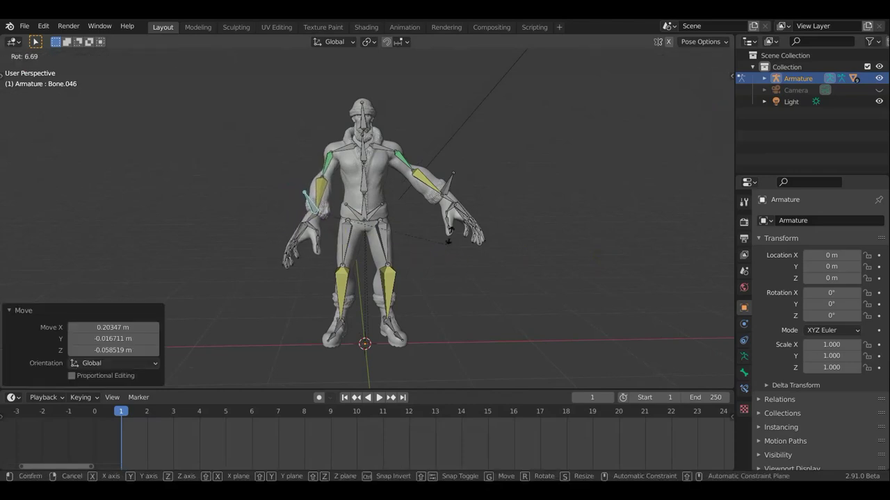
left_click(436, 222)
In top view, rotate Bone.046 22.7° and shift it 0.027 m, then select Bone.015.
middle_click_drag(436, 223, 457, 237)
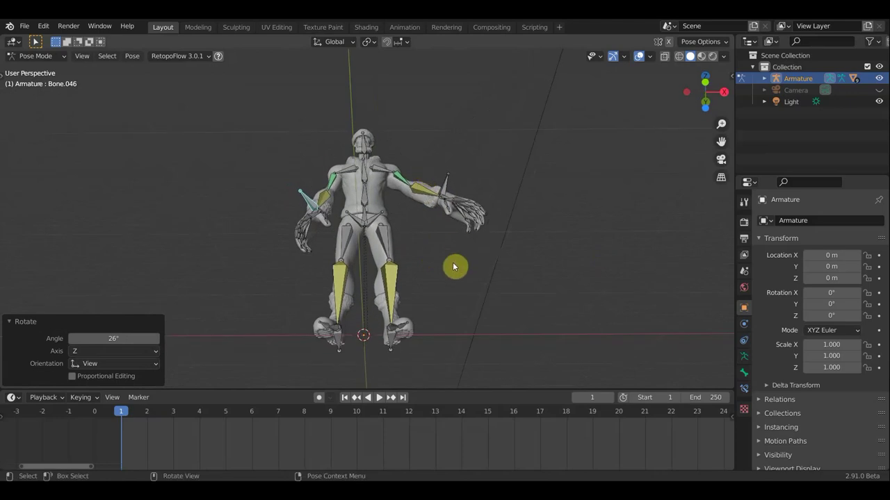
key("KP_7")
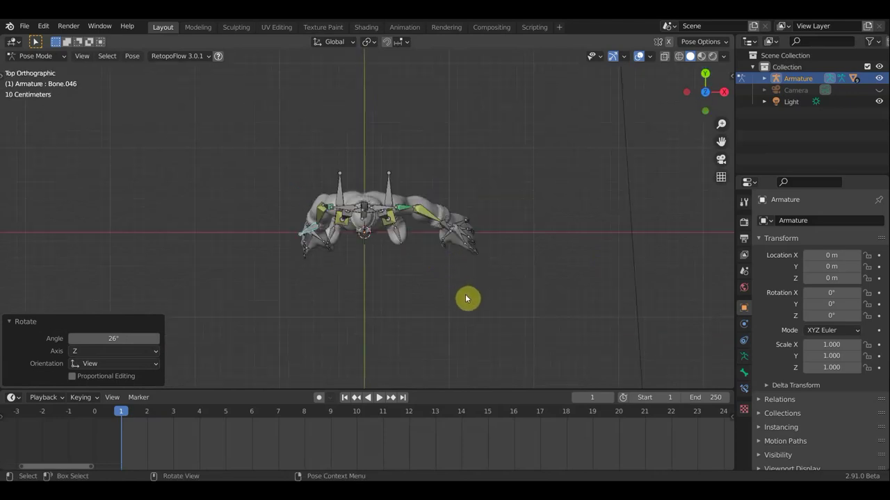
key("r")
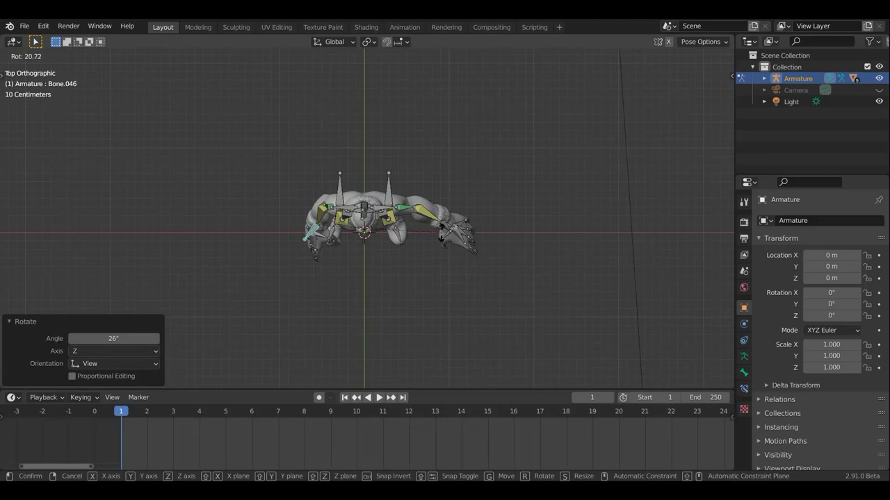
left_click(422, 230)
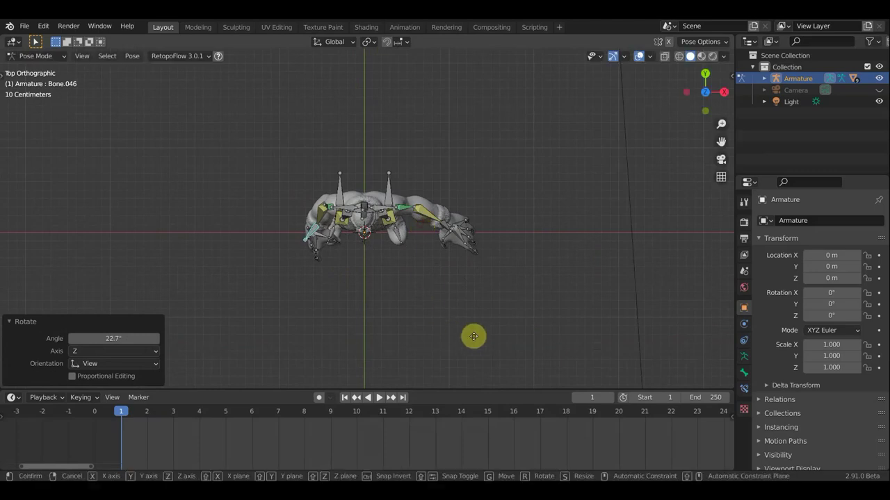
key("g")
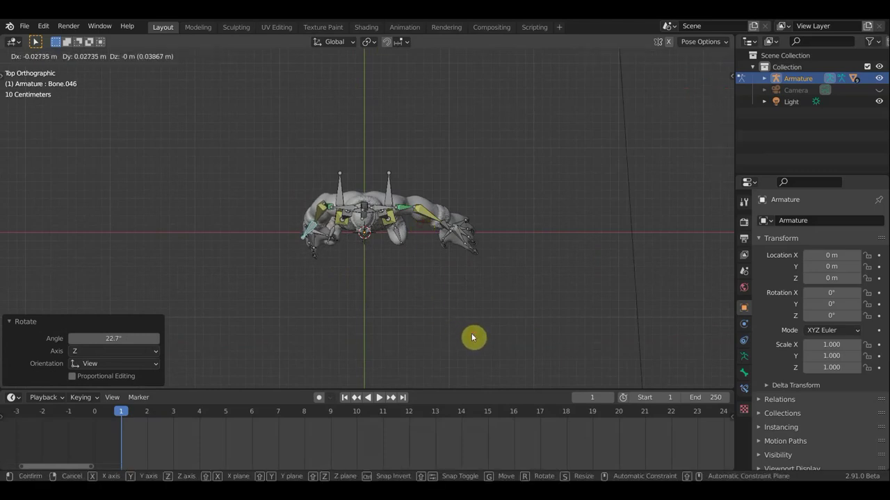
left_click(470, 338)
middle_click_drag(463, 271, 454, 163)
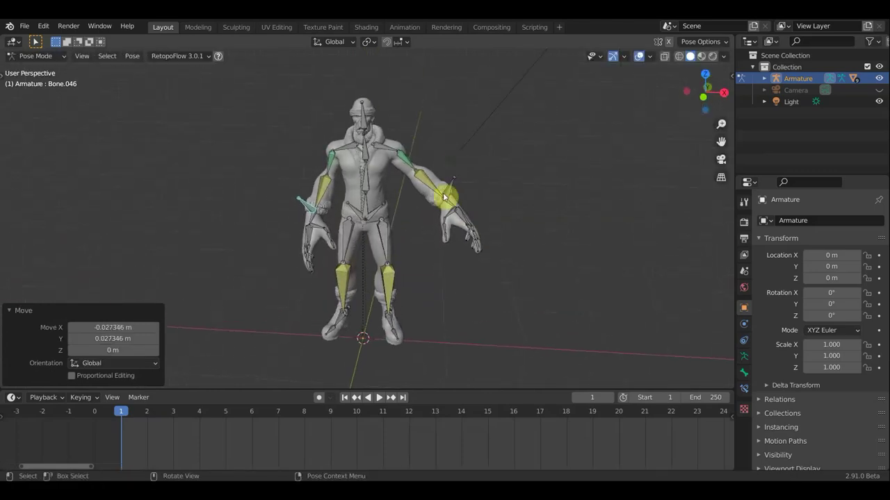
left_click(451, 189)
key("KP_1")
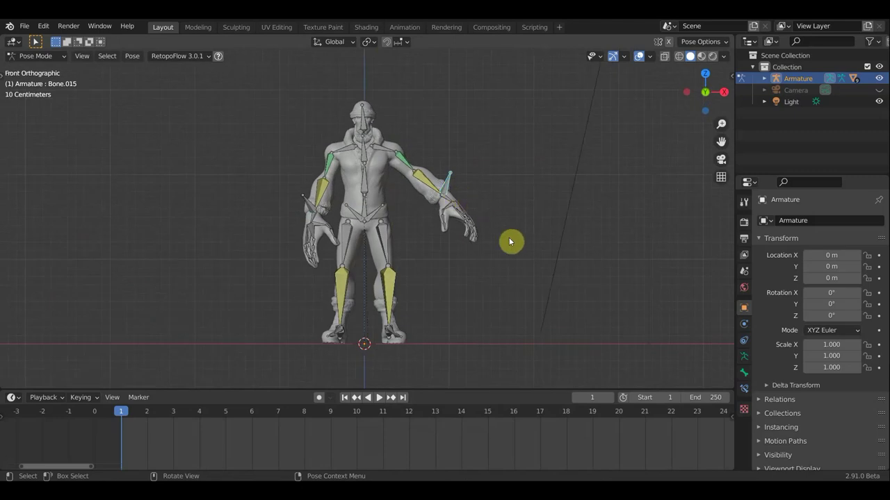
Move Bone.015 (−0.323 m X, −0.213 m Z) and rotate it −28.8° then 30.3° from above.
key("g")
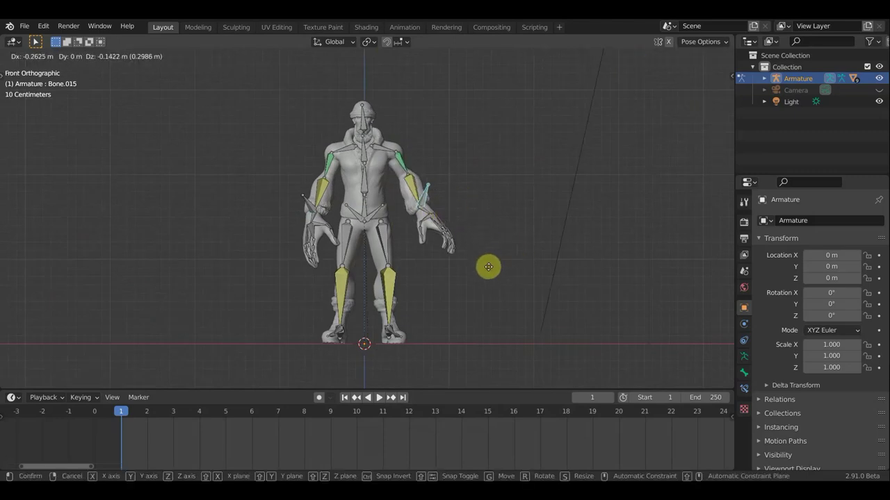
left_click(488, 268)
mouse_move(496, 271)
middle_mouse_down()
mouse_move(514, 254)
mouse_move(514, 289)
middle_mouse_up()
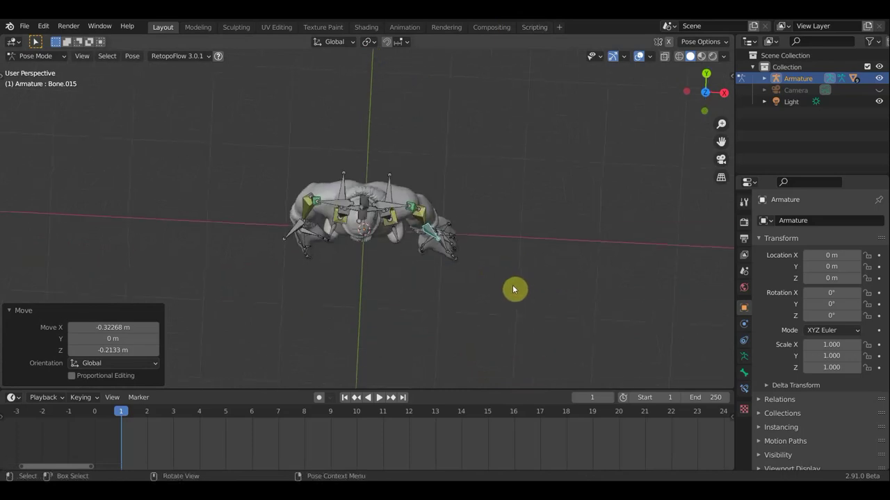
key("KP_7")
key("r")
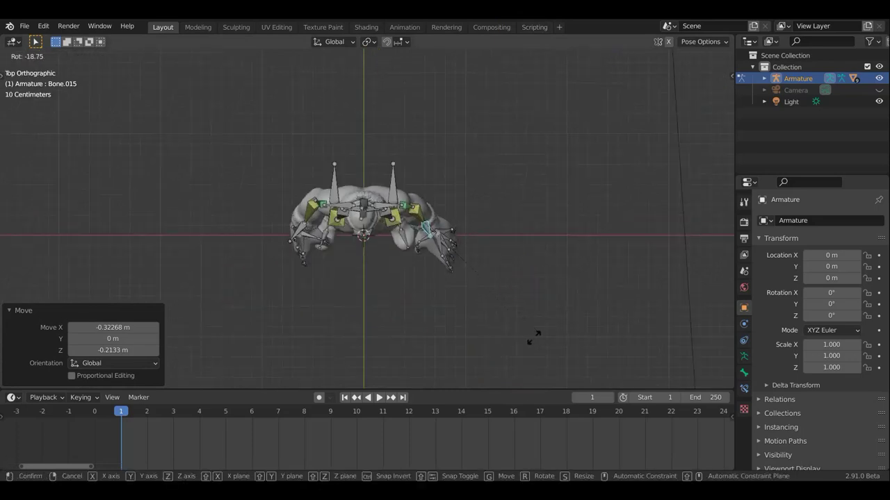
left_click(520, 351)
middle_click_drag(520, 351, 508, 123)
key("r")
left_click(481, 138)
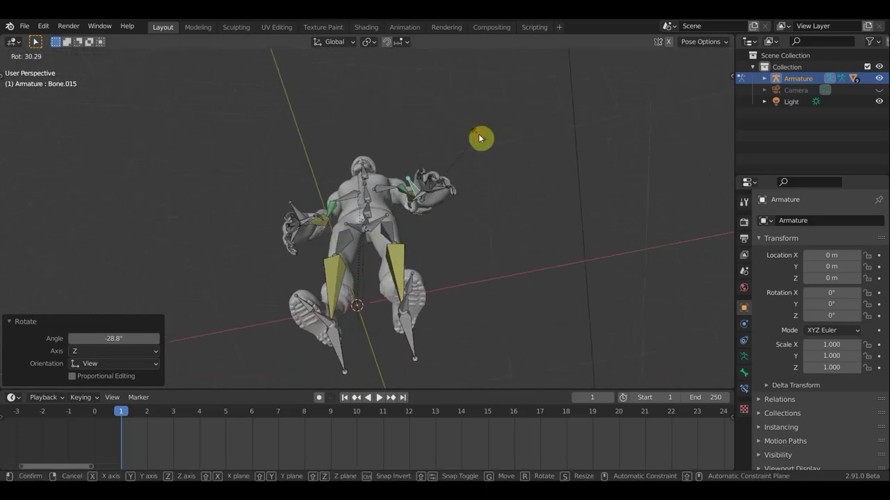
left_click_drag(325, 215, 300, 214)
Reselect Bone.046 and rotate it −19.3° about Z.
left_click(301, 213)
key("r")
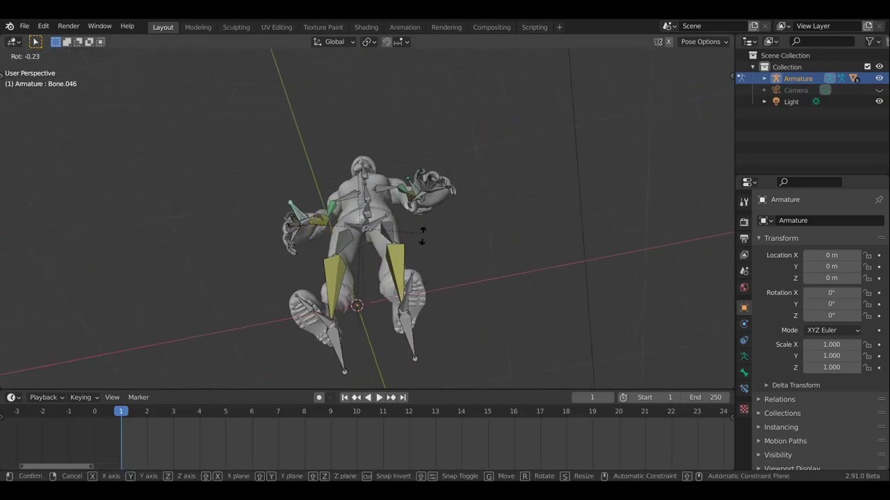
left_click(426, 280)
mouse_move(459, 285)
middle_mouse_down()
mouse_move(452, 324)
mouse_move(485, 347)
mouse_move(468, 338)
mouse_move(484, 336)
mouse_move(288, 329)
middle_mouse_up()
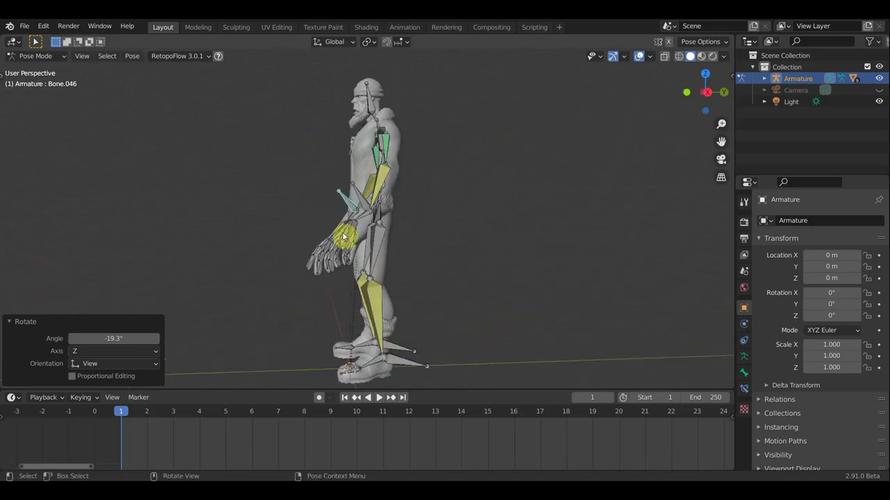
Twist the chest bone 12.6° about the vertical axis in top view.
left_click(367, 206)
middle_click_drag(392, 213, 491, 229)
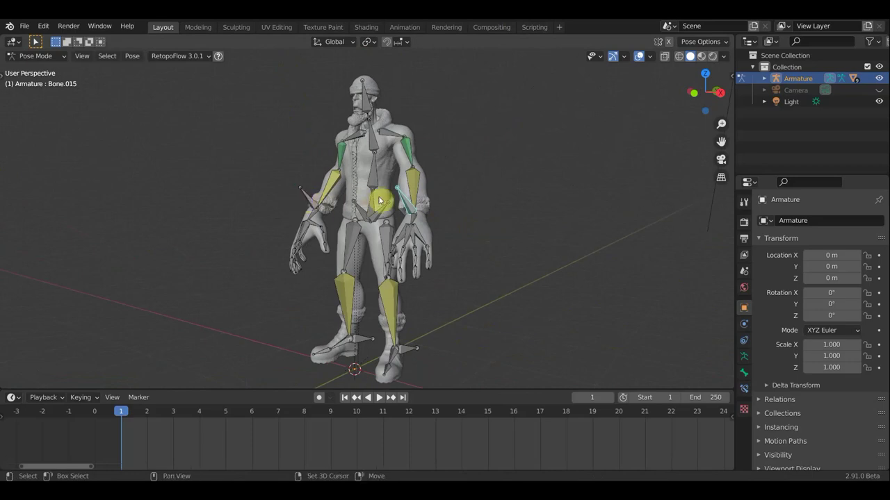
middle_click_drag(382, 194, 429, 222)
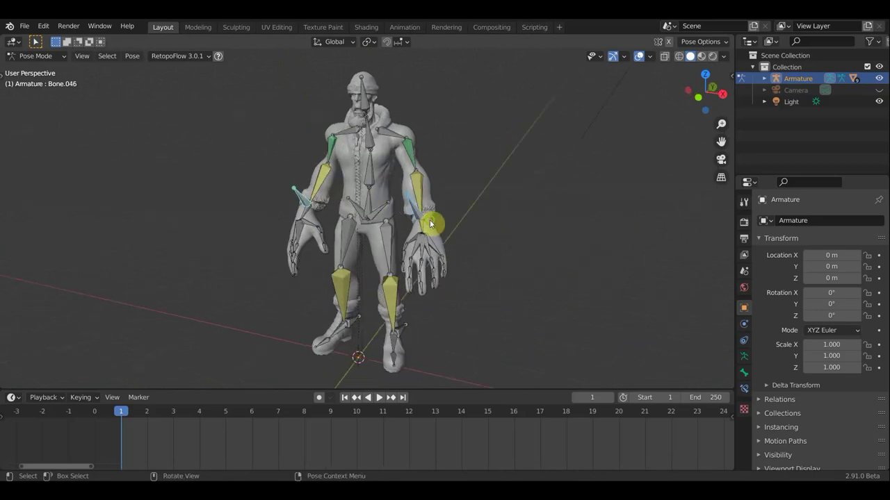
left_click(372, 174)
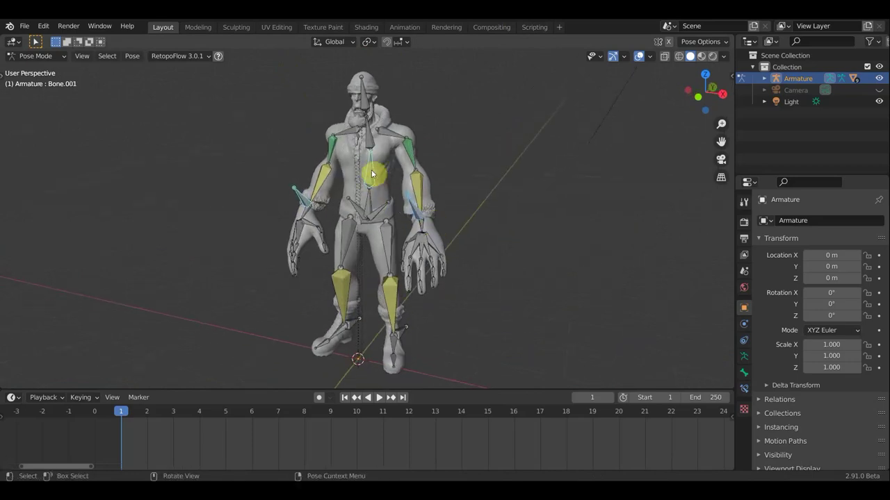
middle_click_drag(513, 220, 527, 246)
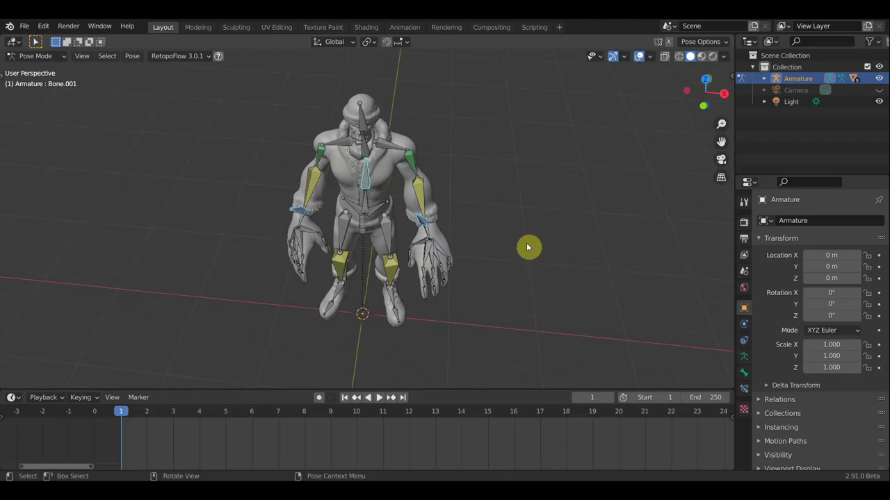
key("KP_7")
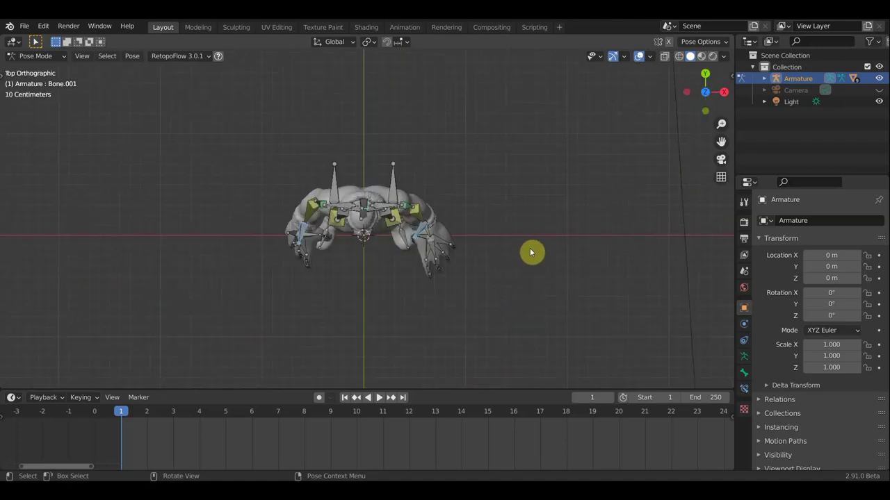
key("r")
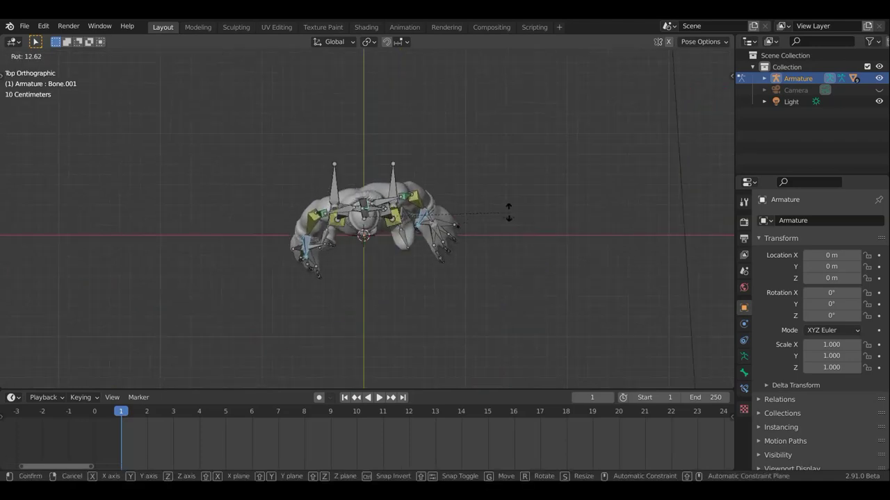
left_click(508, 212)
mouse_move(500, 221)
middle_mouse_down()
mouse_move(463, 219)
mouse_move(433, 148)
middle_mouse_up()
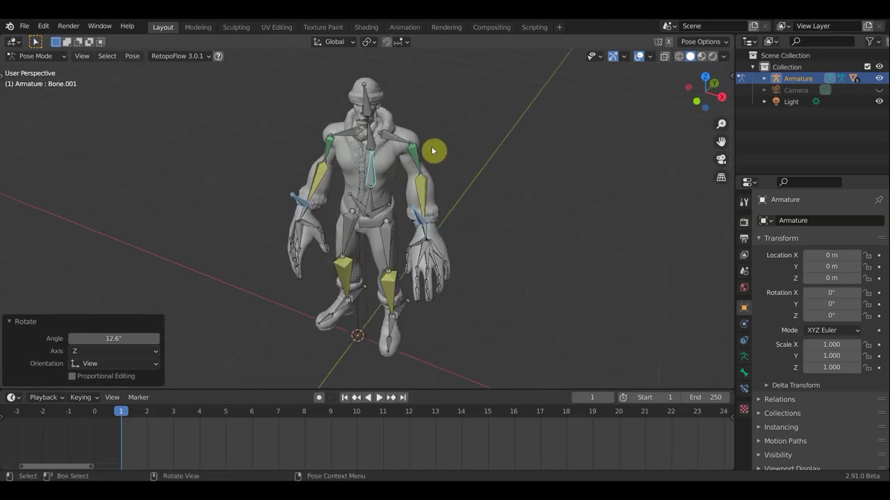
Twist the head bone Bone.004 42.3° about Z in top view.
left_click(366, 108)
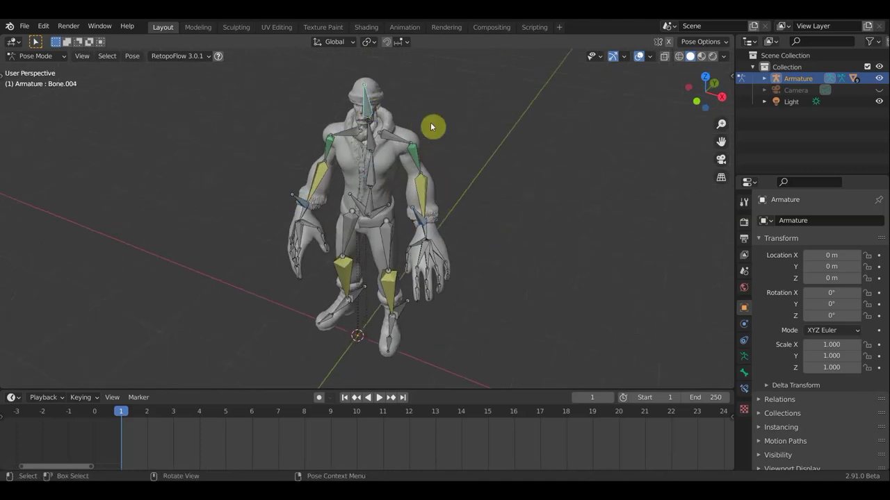
key("KP_7")
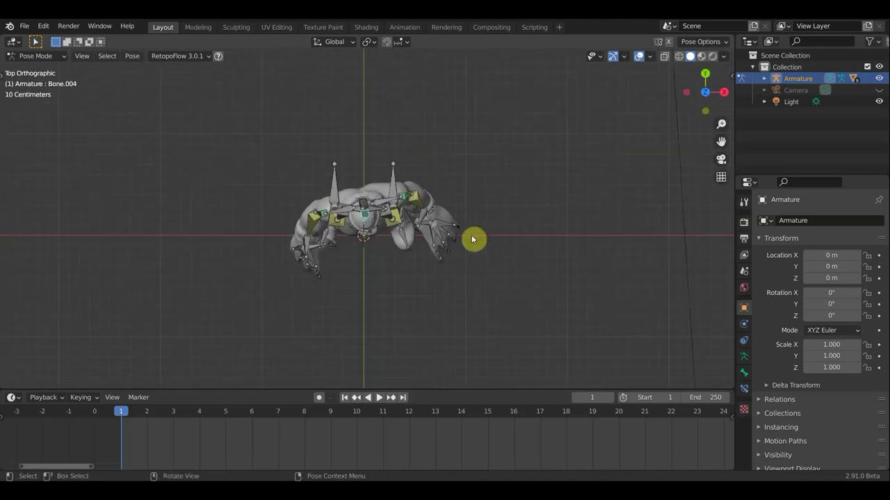
key("r")
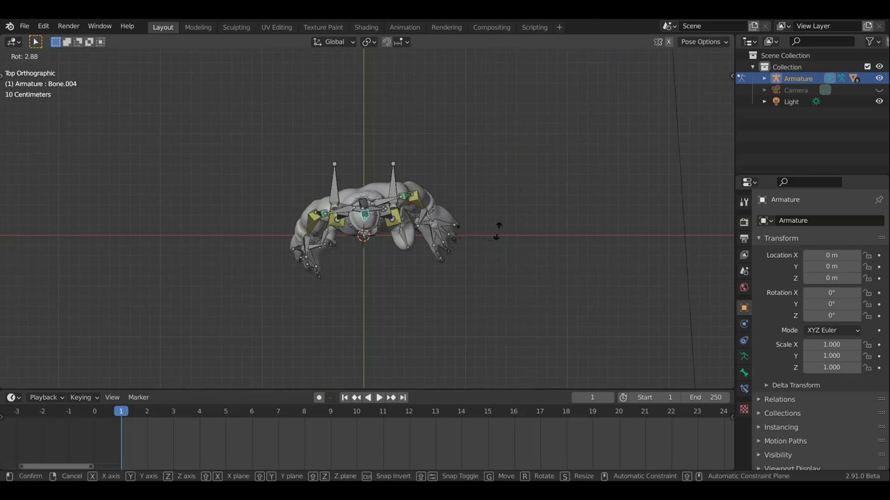
left_click(451, 166)
mouse_move(485, 233)
middle_mouse_down()
mouse_move(440, 175)
mouse_move(344, 100)
mouse_move(374, 120)
mouse_move(538, 173)
mouse_move(435, 167)
mouse_move(488, 171)
middle_mouse_up()
Hide viewport overlays to inspect the pose from several angles, then show them again.
left_click(640, 56)
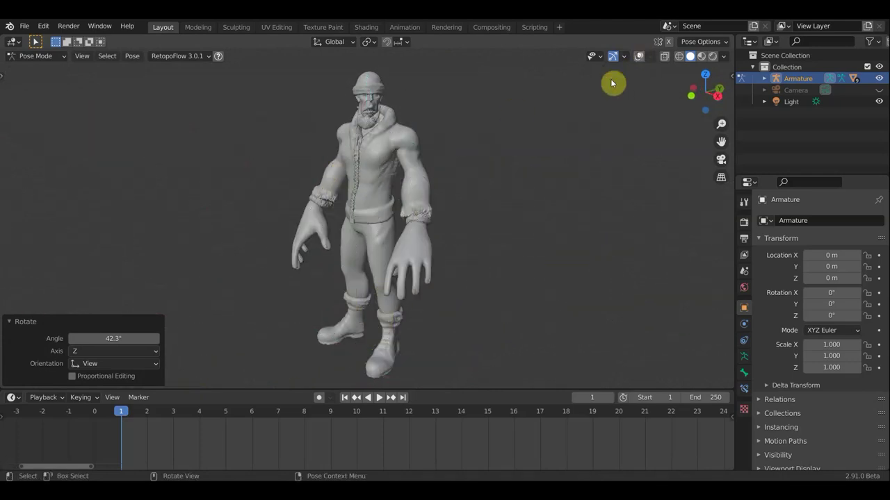
scroll(545, 136, "up", 3)
mouse_move(548, 138)
middle_mouse_down("shift")
mouse_move(542, 211)
mouse_move(520, 203)
middle_mouse_up("shift")
mouse_move(466, 201)
middle_mouse_down()
mouse_move(368, 208)
mouse_move(429, 193)
mouse_move(502, 219)
mouse_move(621, 89)
middle_mouse_up()
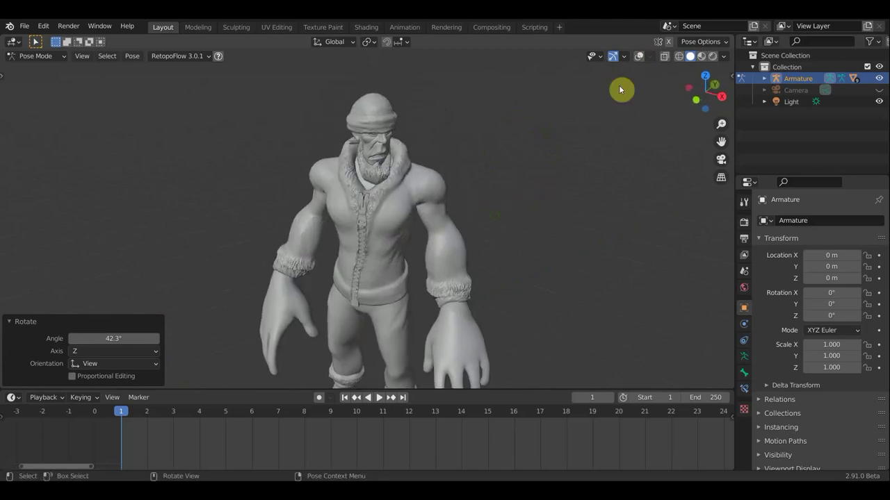
left_click(640, 55)
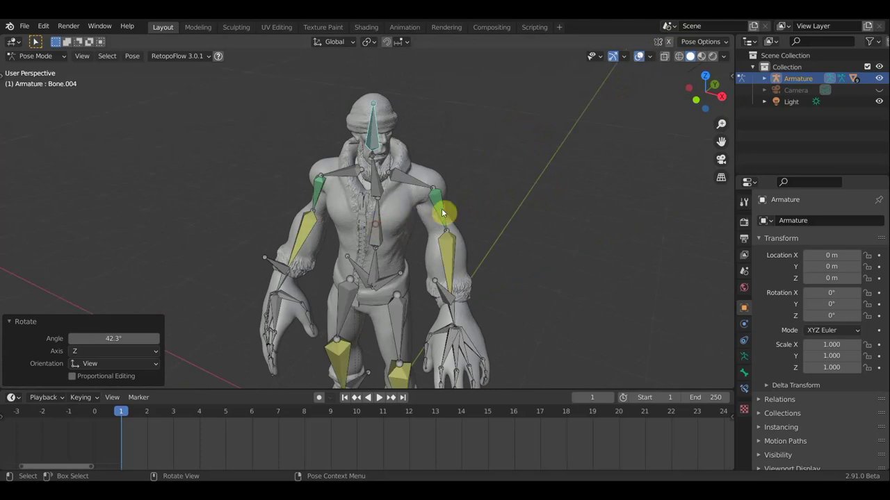
Give the chest bone an extra twist of about 5°.
mouse_move(515, 218)
middle_mouse_down()
mouse_move(533, 268)
mouse_move(542, 267)
middle_mouse_up()
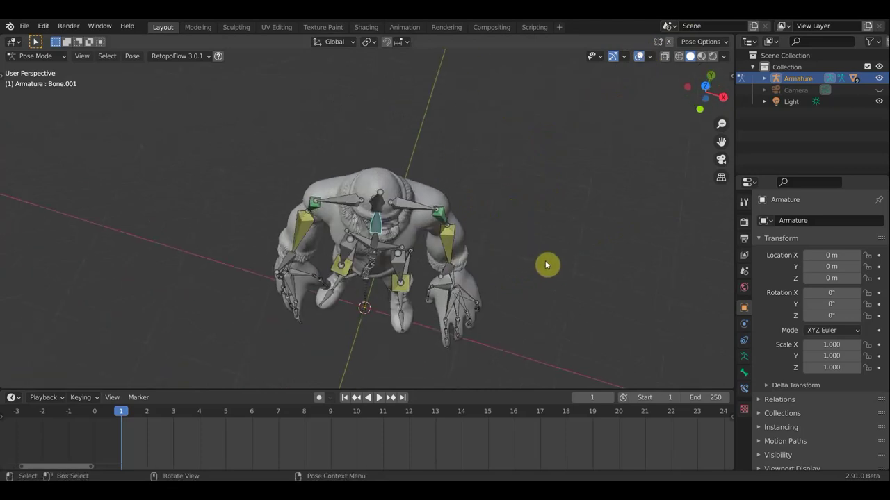
key("r")
left_click(546, 250)
mouse_move(546, 255)
middle_mouse_down()
mouse_move(423, 149)
mouse_move(410, 202)
mouse_move(433, 213)
mouse_move(433, 236)
mouse_move(363, 242)
mouse_move(411, 255)
mouse_move(374, 254)
middle_mouse_up()
Select the root bone and frame the character in straight front view.
left_click(427, 278)
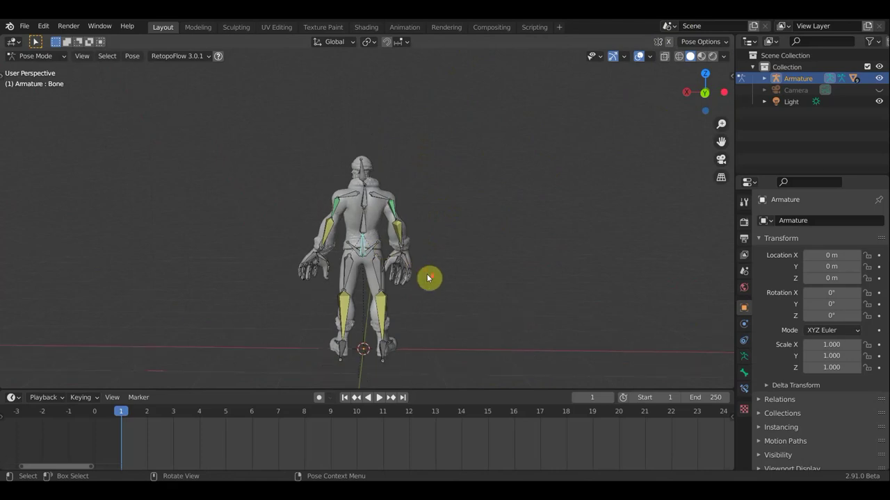
mouse_move(443, 272)
middle_mouse_down()
mouse_move(550, 298)
mouse_move(702, 286)
mouse_move(586, 306)
middle_mouse_up()
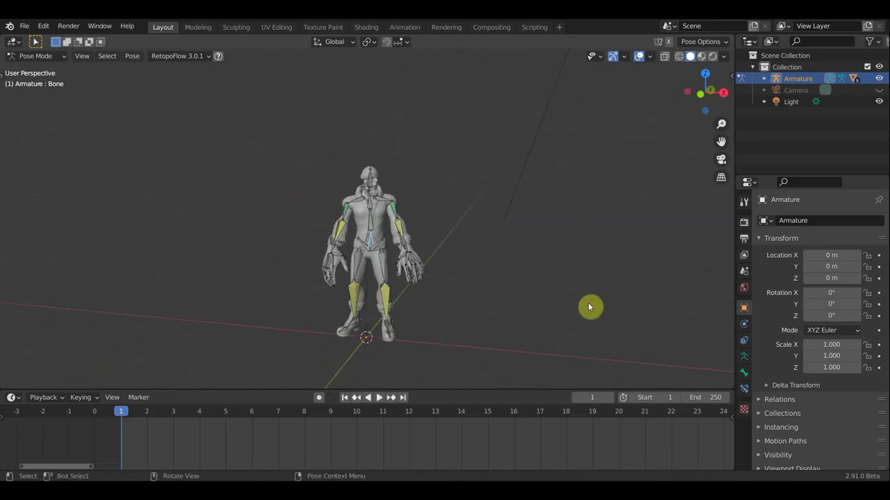
key("KP_1")
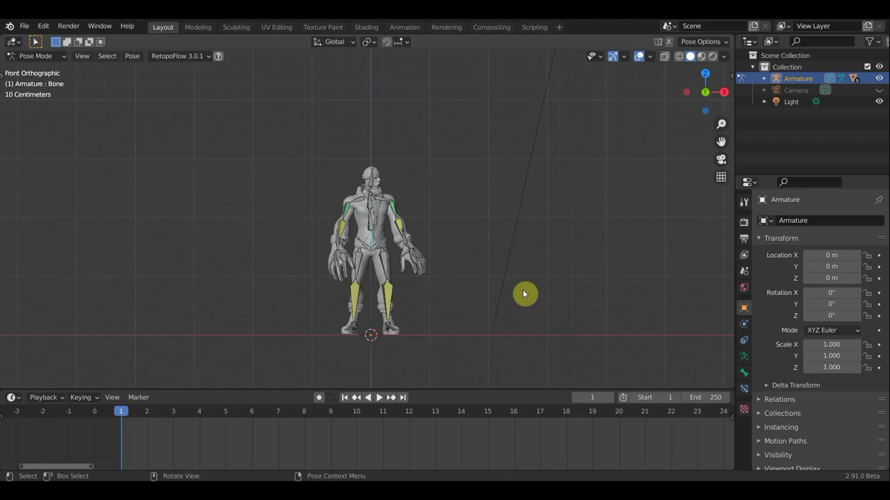
mouse_move(520, 287)
middle_mouse_down("shift")
mouse_move(517, 220)
mouse_move(519, 267)
middle_mouse_up("shift")
scroll(517, 221, "up", 4)
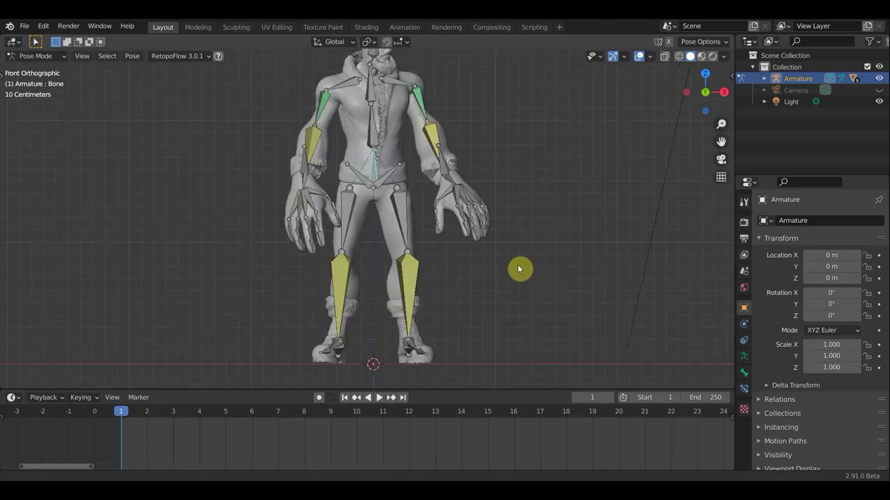
scroll(519, 267, "down", 1)
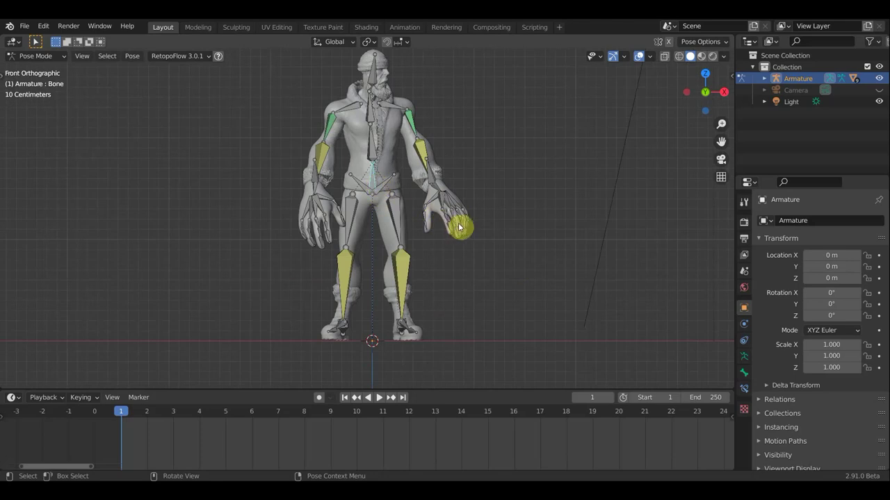
Lower the root bone 0.178 m, then shift the hips −0.073 m along X from behind.
key("g")
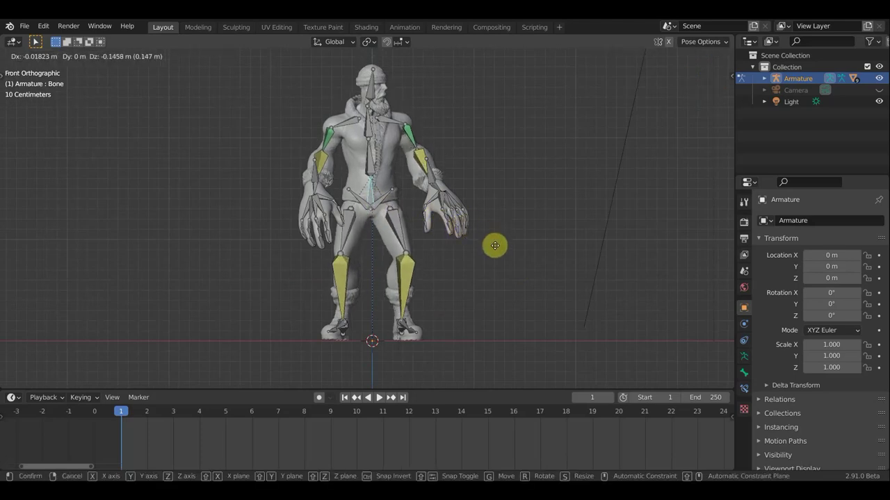
left_click(495, 245)
mouse_move(392, 319)
middle_mouse_down()
mouse_move(318, 332)
mouse_move(175, 330)
mouse_move(333, 325)
mouse_move(209, 318)
mouse_move(221, 329)
middle_mouse_up()
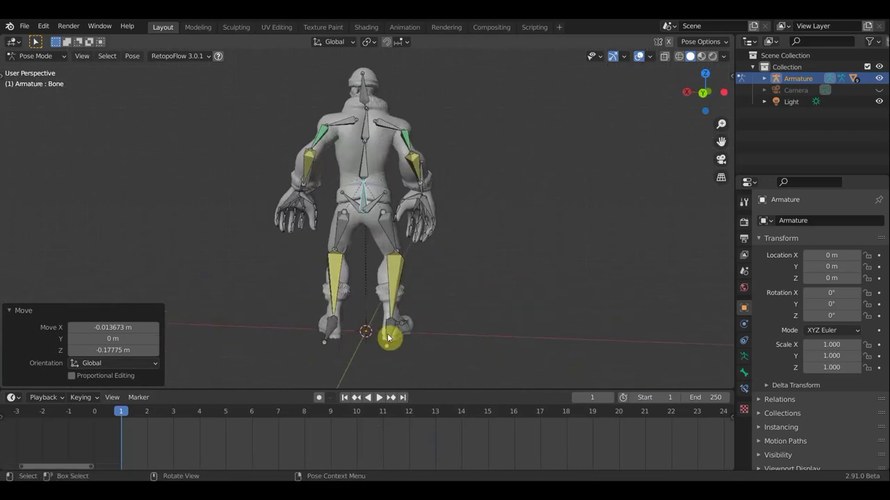
middle_click_drag(454, 324, 458, 323)
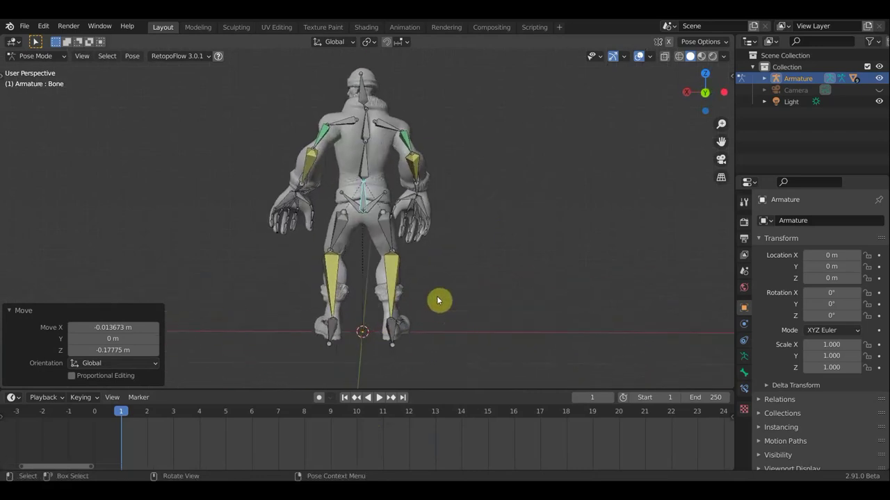
key("g")
left_click(445, 301)
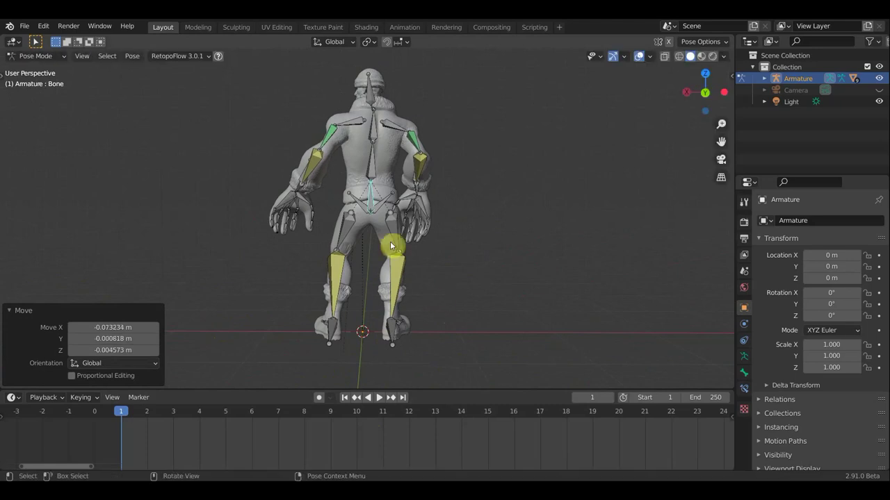
Select the foot bone, raise it up and forward, and tilt it 54.4° in side view.
left_click(377, 336)
middle_click_drag(376, 336, 458, 348)
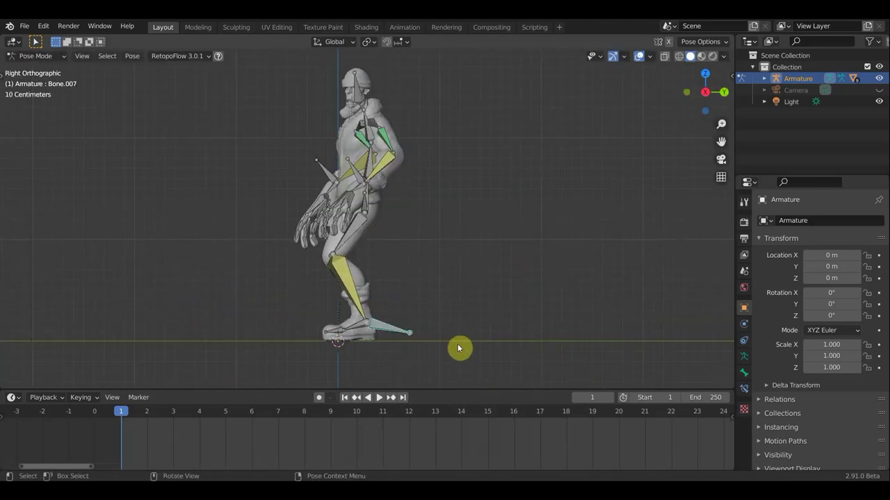
key("g")
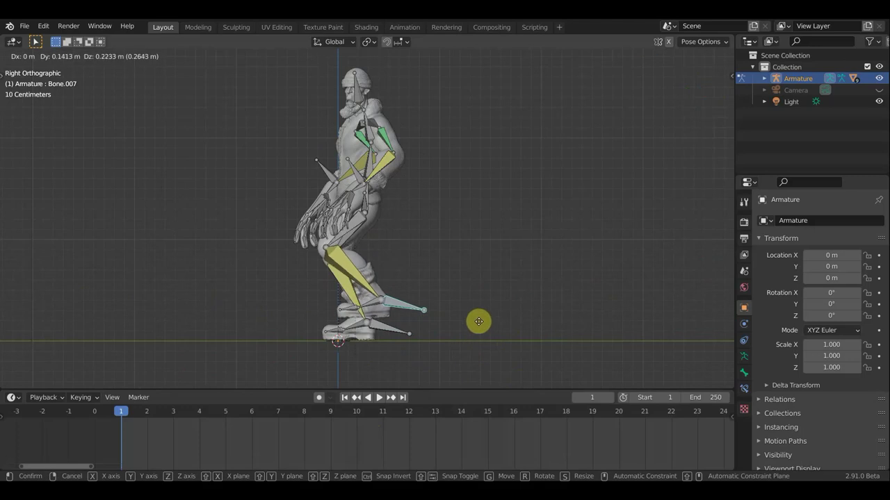
left_click(482, 316)
key("r")
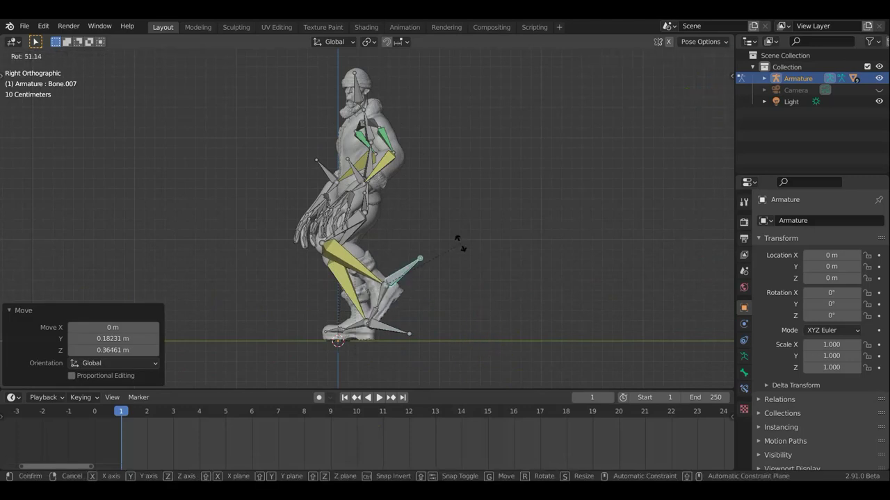
left_click(456, 256)
Refine Bone.007 to a 24° rotation, moved 0.242 m in Y and 0.087 m in Z.
key("g")
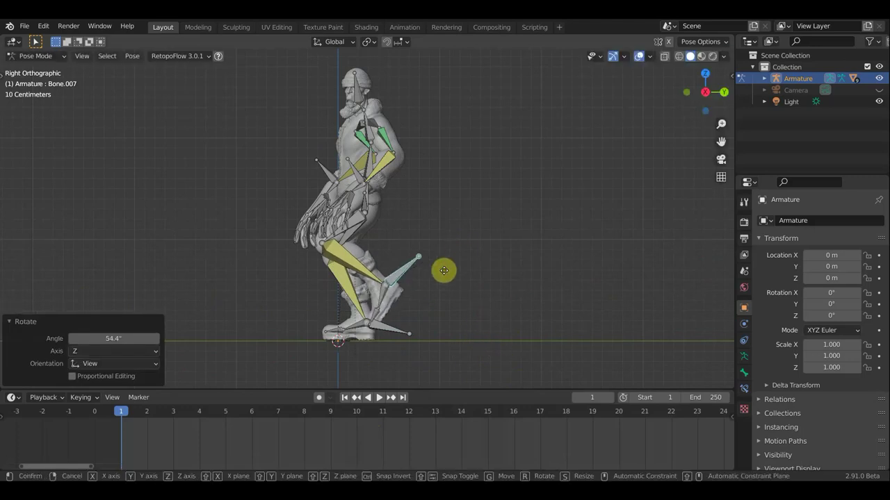
left_click(483, 283)
key("g")
key("r")
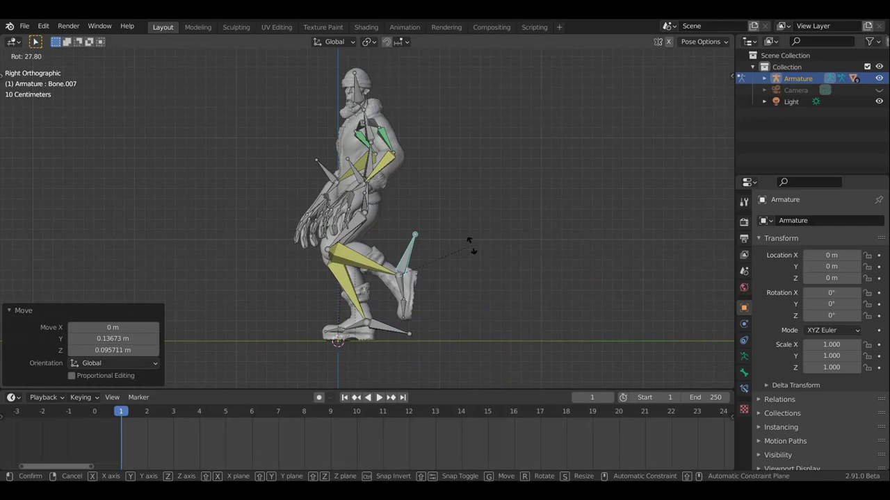
left_click(473, 250)
key("g")
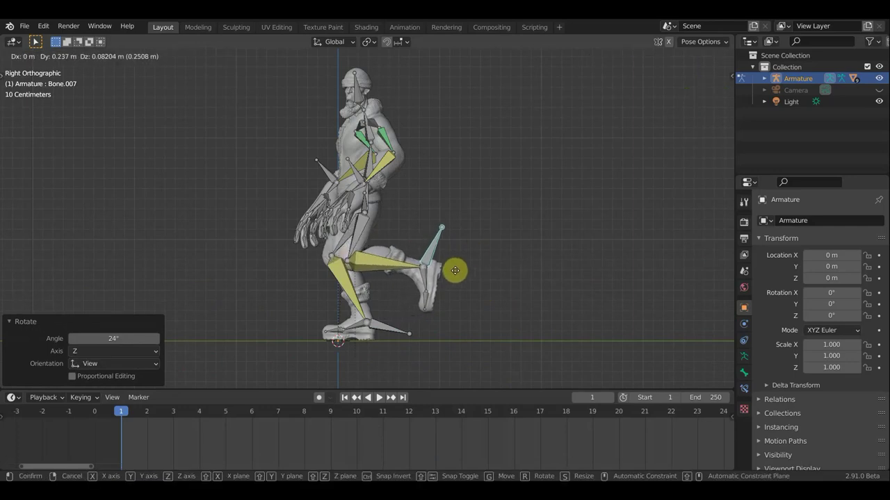
left_click(457, 274)
mouse_move(413, 160)
middle_mouse_down()
mouse_move(510, 176)
mouse_move(536, 167)
middle_mouse_up()
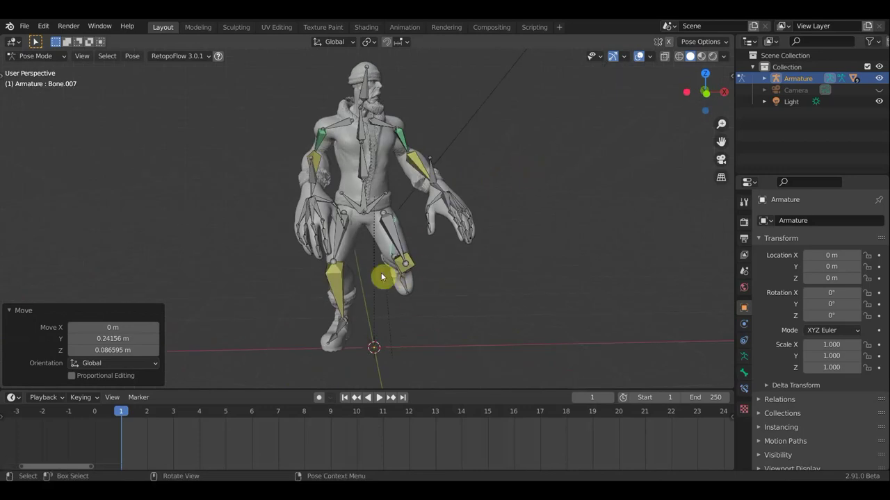
Select foot bone Bone.038 and shift it 0.237 m in X and −0.018 m in Z from the front.
middle_click_drag(399, 266, 396, 259)
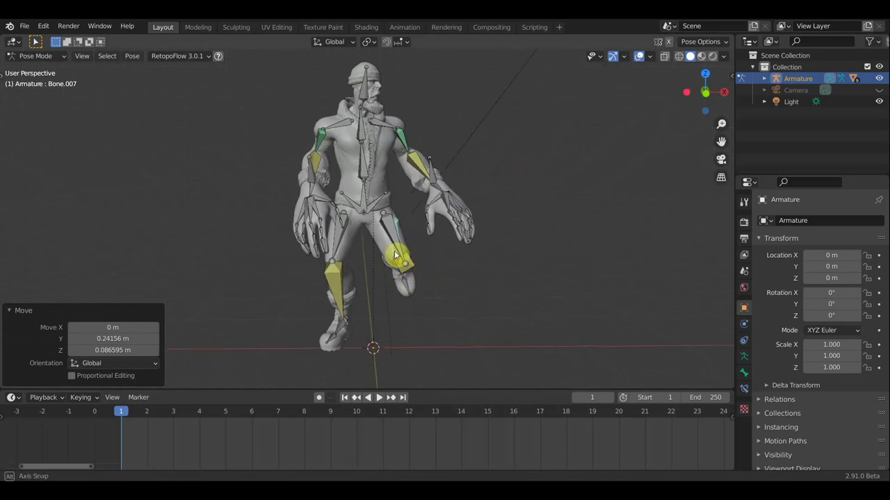
left_click(362, 196)
left_click(314, 178, "shift")
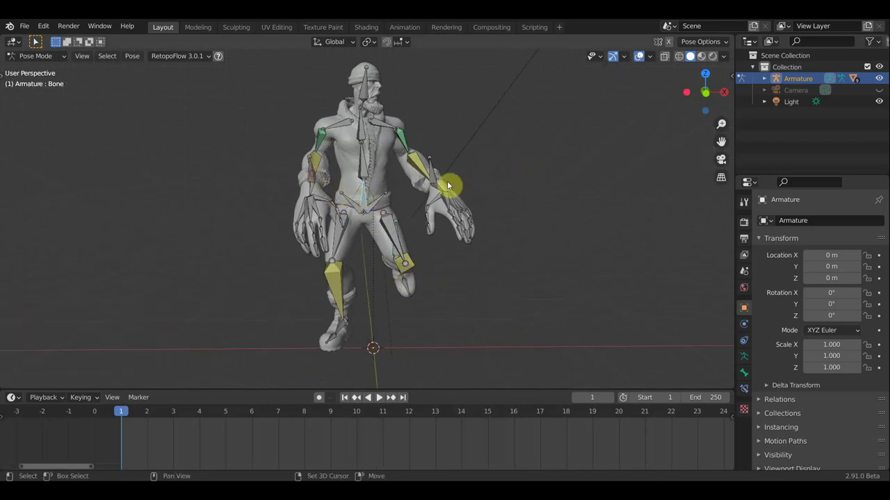
mouse_move(354, 318)
middle_mouse_down()
mouse_move(206, 313)
mouse_move(109, 330)
middle_mouse_up()
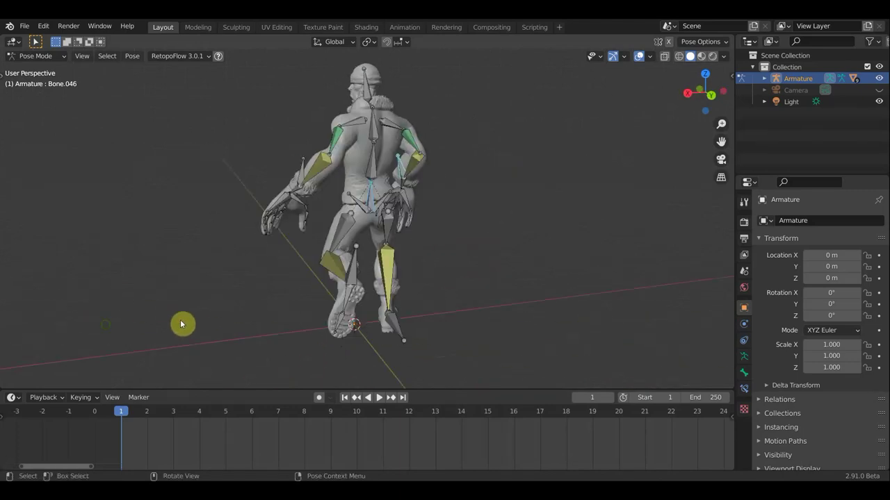
mouse_move(453, 310)
middle_mouse_down()
mouse_move(408, 300)
mouse_move(409, 318)
middle_mouse_up()
left_click(394, 326)
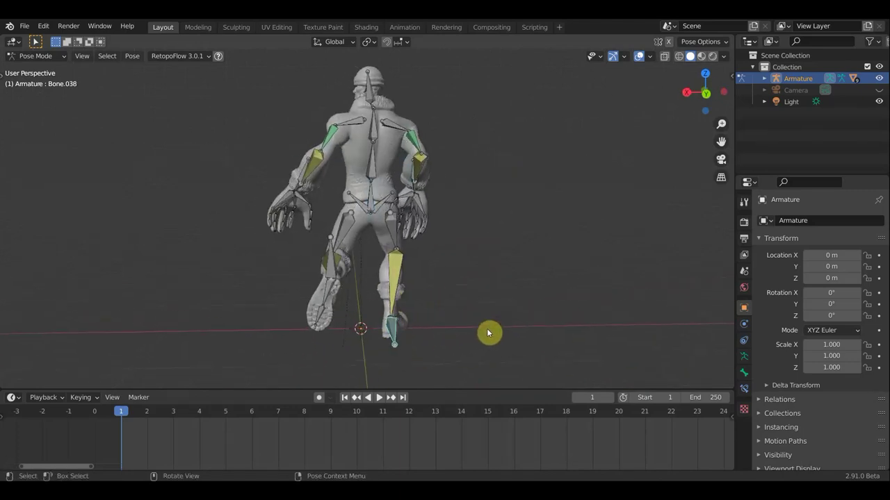
key("KP_1")
key("g")
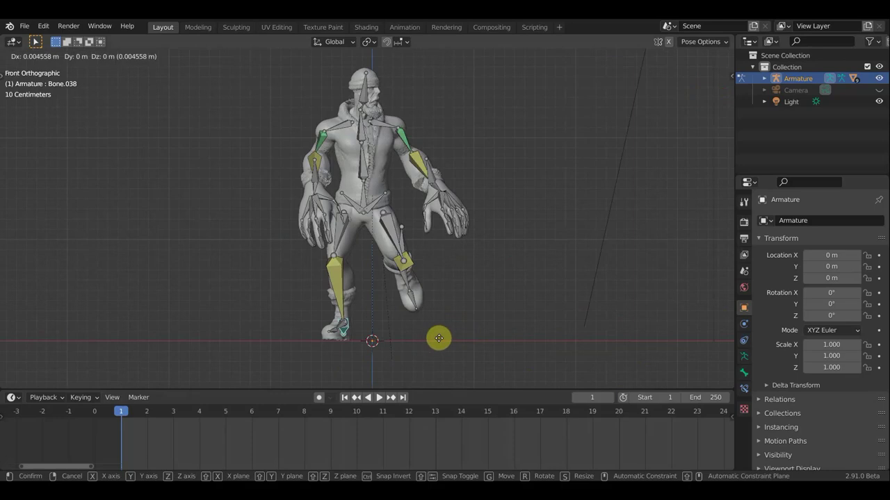
left_click(456, 343)
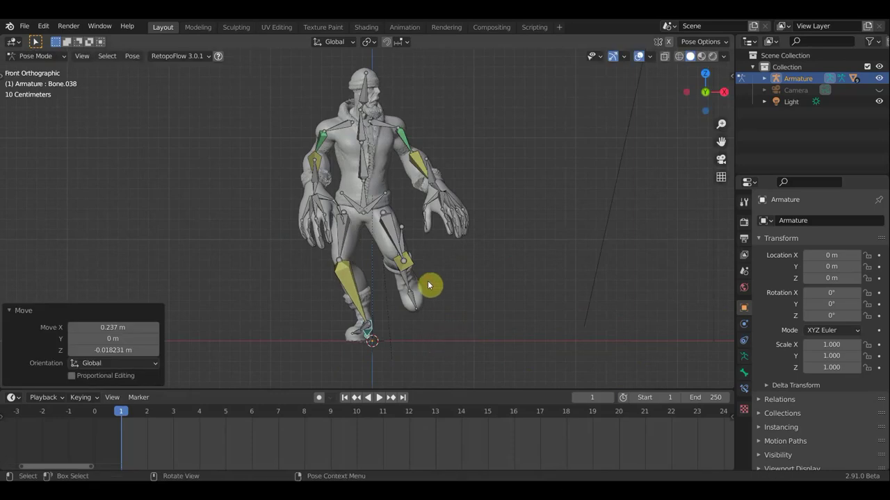
Select the neck bone and try a rotation, then undo it.
middle_click_drag(500, 227, 393, 232)
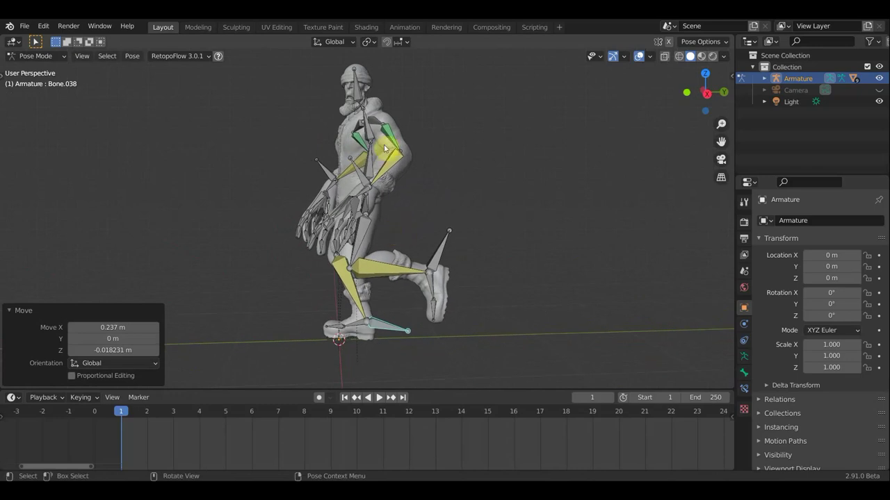
left_click(368, 163)
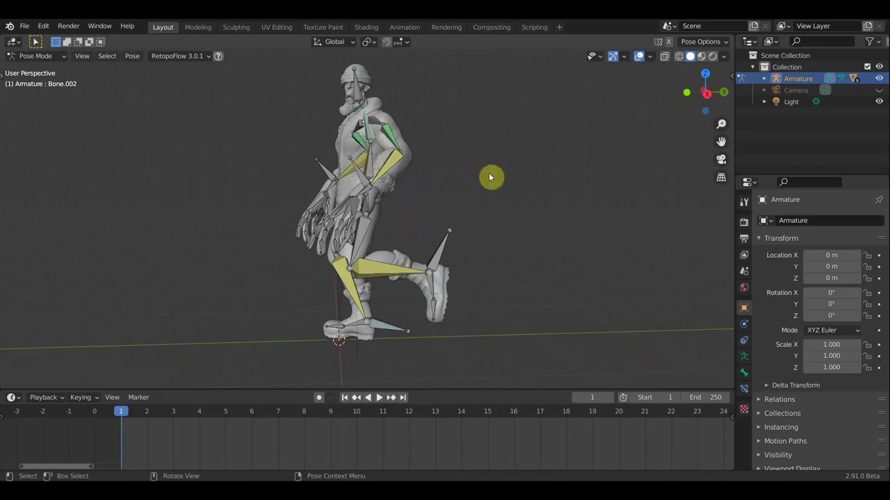
key("r")
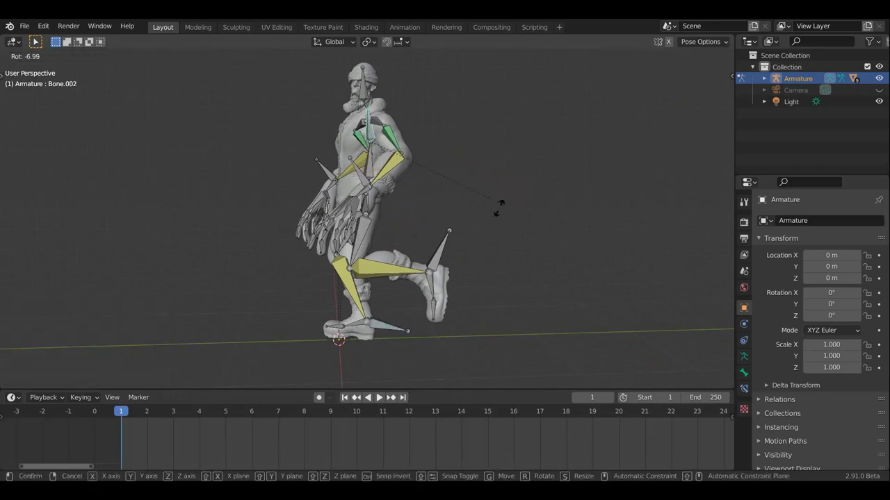
left_click(462, 200)
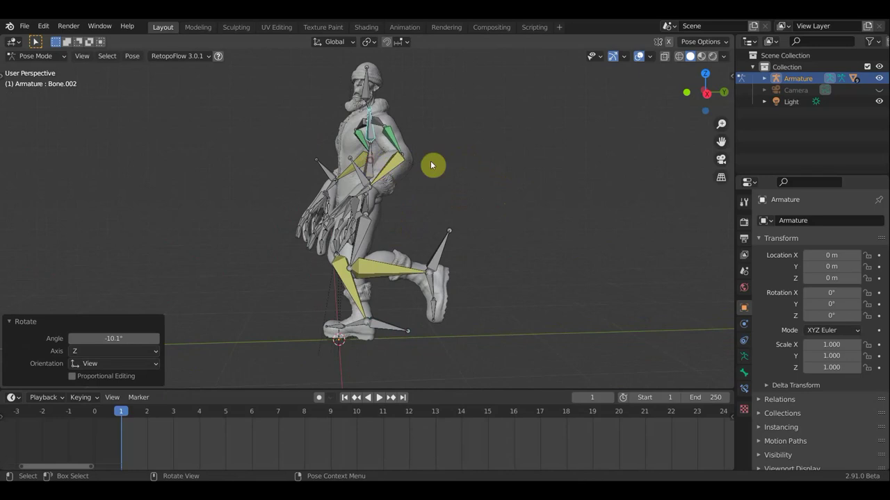
key("ctrl+z")
Rotate Bone.001 14.8° and Bone.002 −6.69° about Z, then check the pose.
key("r")
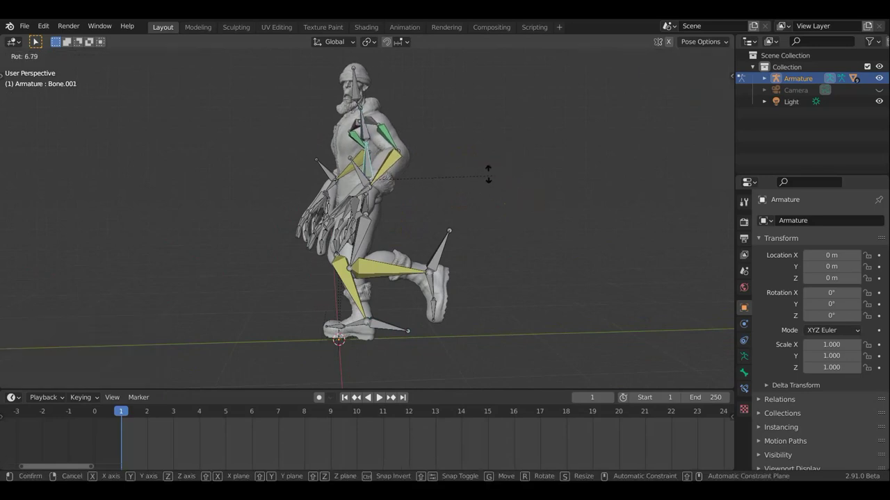
left_click(440, 173)
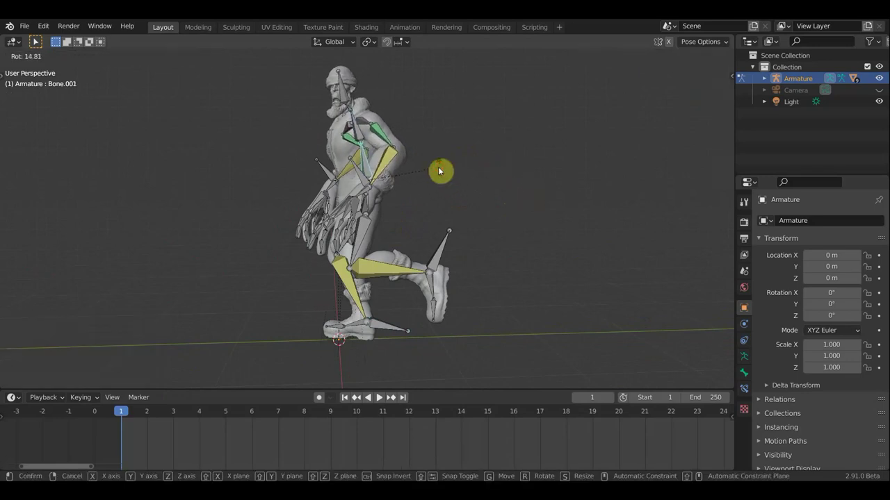
key("r")
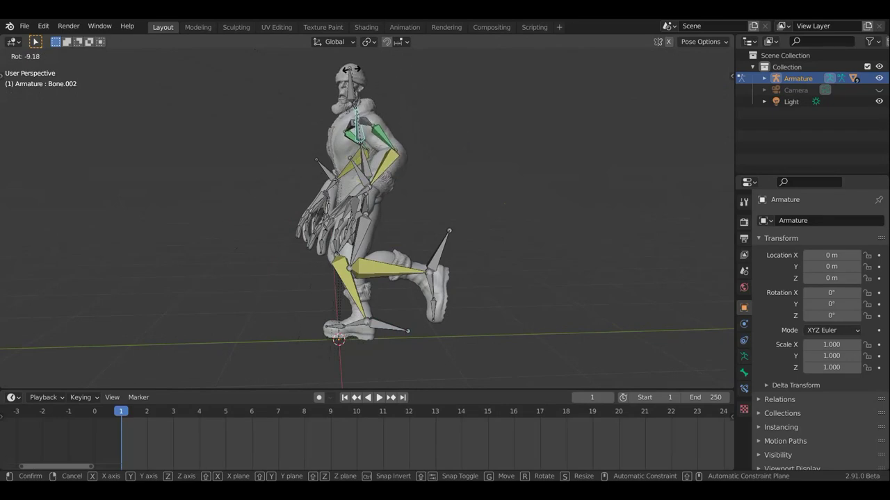
left_click(349, 73)
mouse_move(472, 154)
middle_mouse_down()
mouse_move(521, 174)
mouse_move(591, 171)
mouse_move(490, 169)
mouse_move(486, 153)
mouse_move(440, 150)
mouse_move(384, 164)
middle_mouse_up()
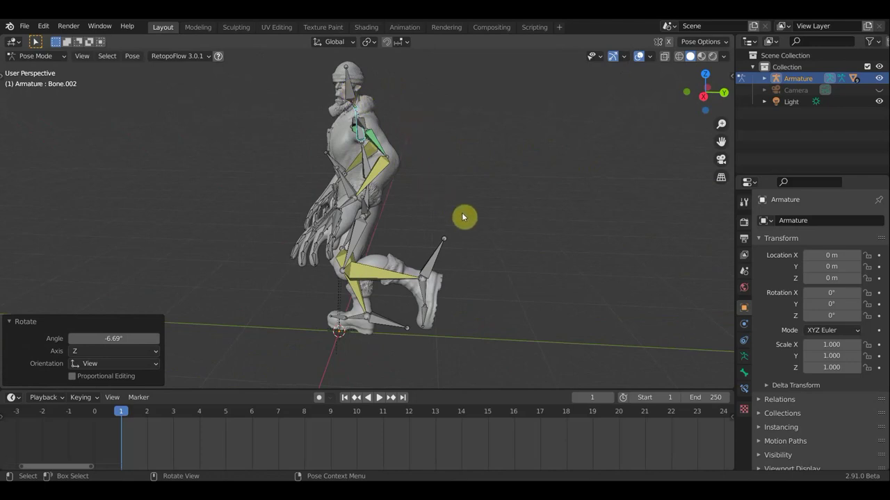
middle_click_drag(508, 219, 508, 194, "alt")
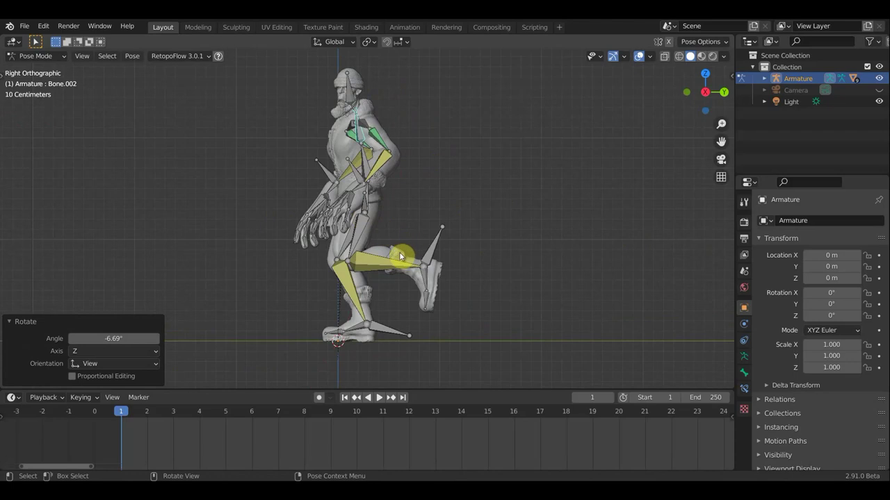
Move Bone.015 beside the torso, then move the hand bone to a new spot.
left_click(358, 179)
key("g")
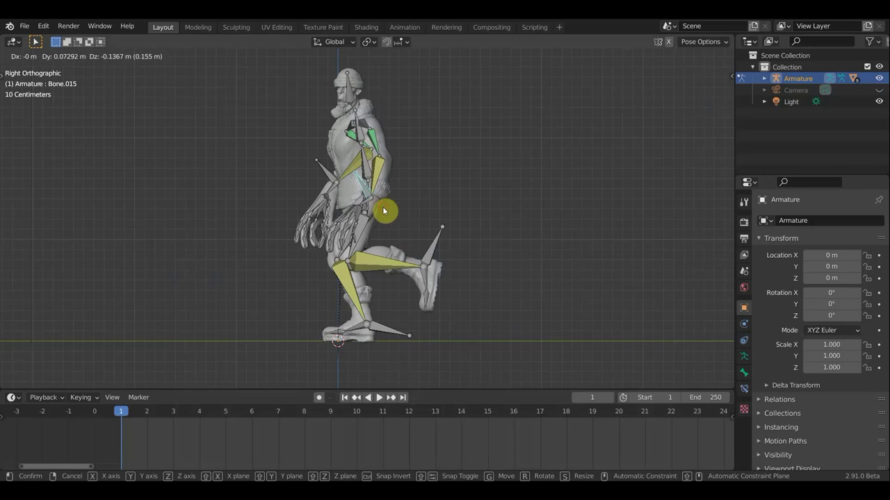
left_click(384, 211)
mouse_move(410, 264)
middle_mouse_down()
mouse_move(391, 350)
mouse_move(341, 350)
mouse_move(304, 312)
mouse_move(244, 306)
mouse_move(262, 306)
middle_mouse_up()
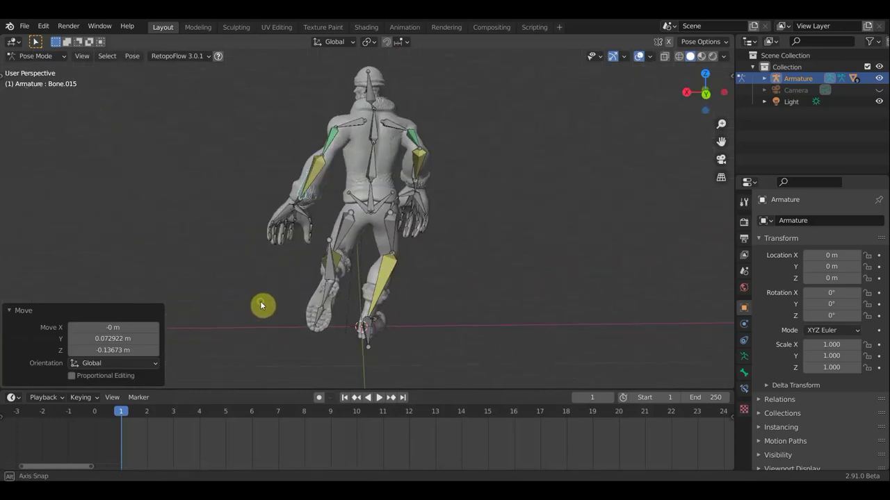
key("g")
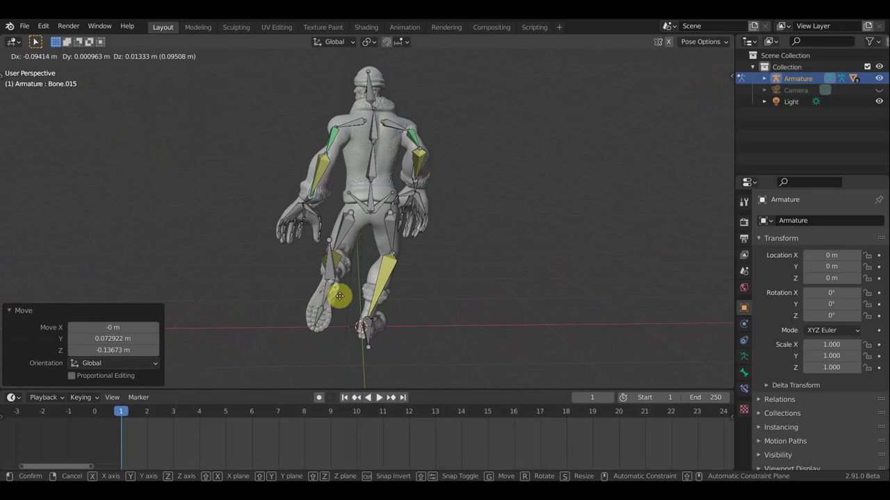
left_click(340, 299)
mouse_move(433, 224)
middle_mouse_down()
mouse_move(244, 241)
mouse_move(376, 179)
middle_mouse_up()
Rotate hand bone Bone.046 and shift it into place.
left_click(401, 172)
middle_click_drag(440, 195, 479, 222)
key("r")
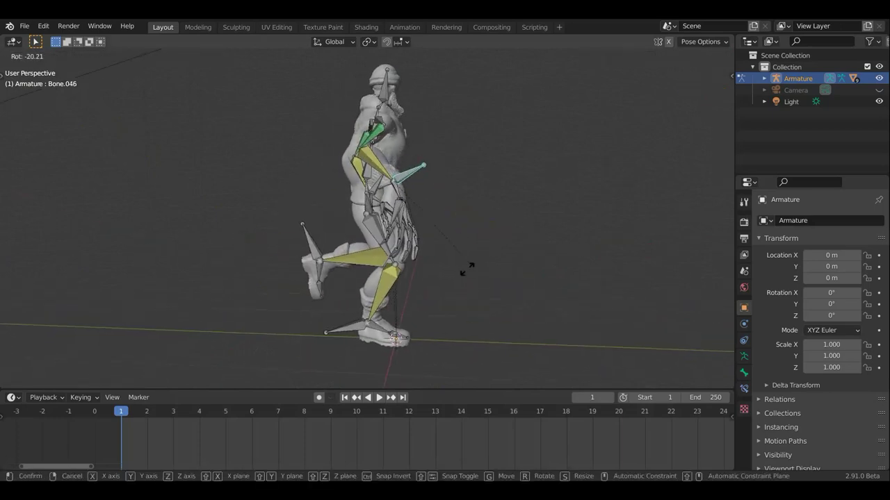
left_click(476, 262)
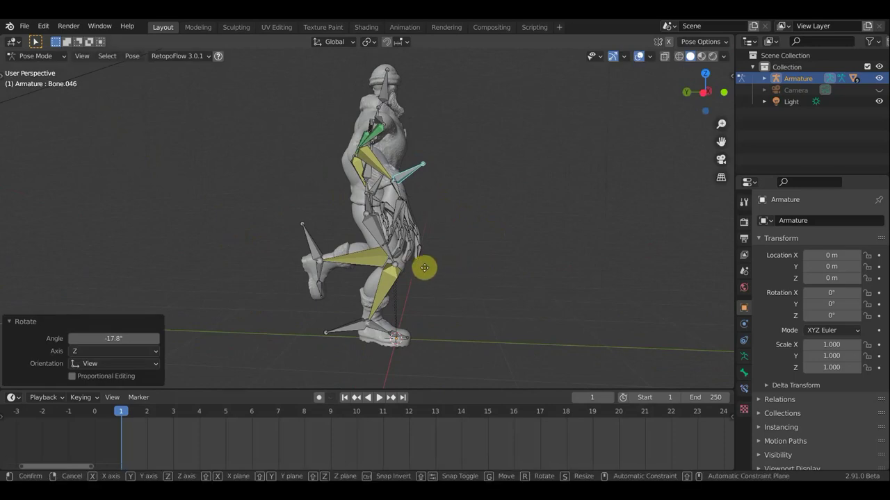
key("g")
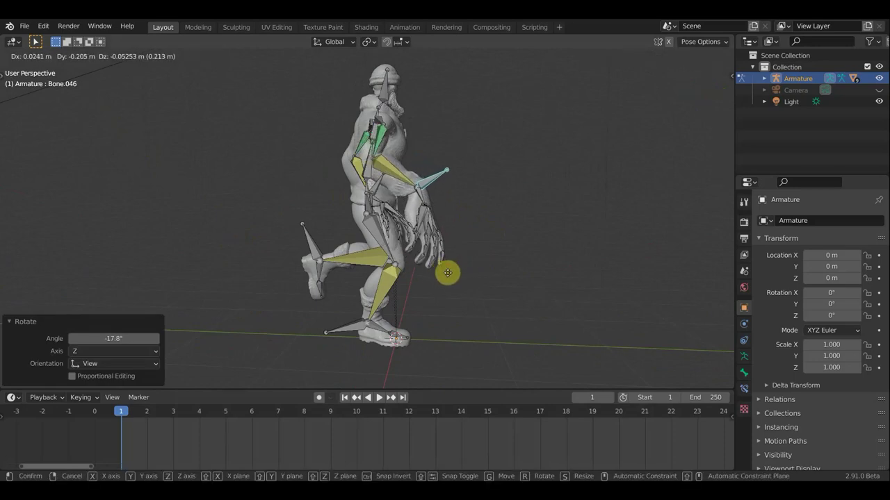
left_click(456, 272)
Move Bone.046 further forward and rotate it −11.6° about Z.
mouse_move(465, 272)
middle_mouse_down()
mouse_move(369, 282)
mouse_move(159, 276)
middle_mouse_up()
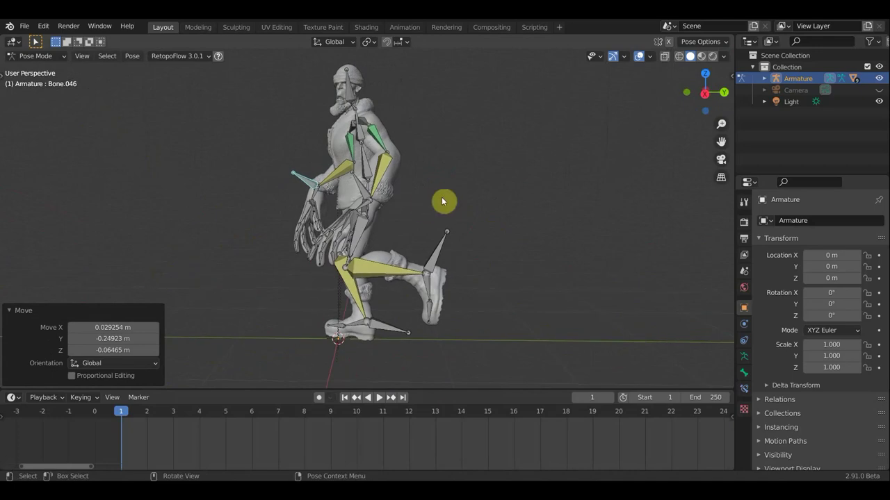
key("g")
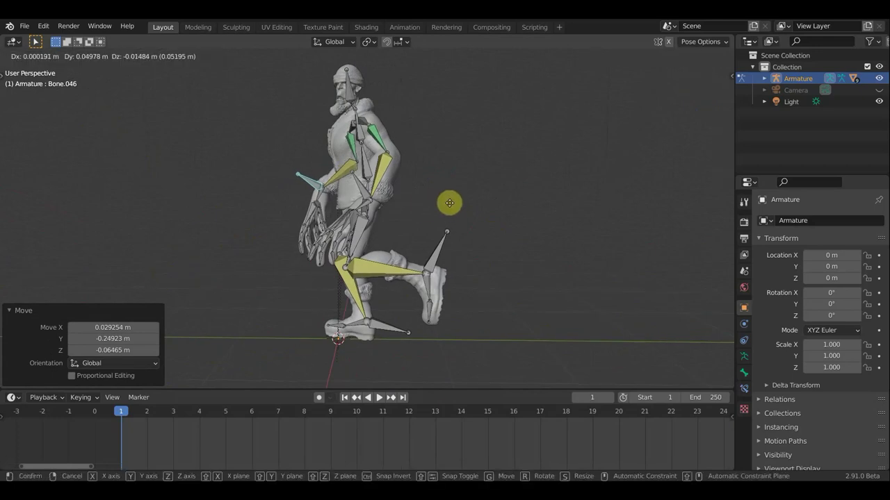
left_click(456, 198)
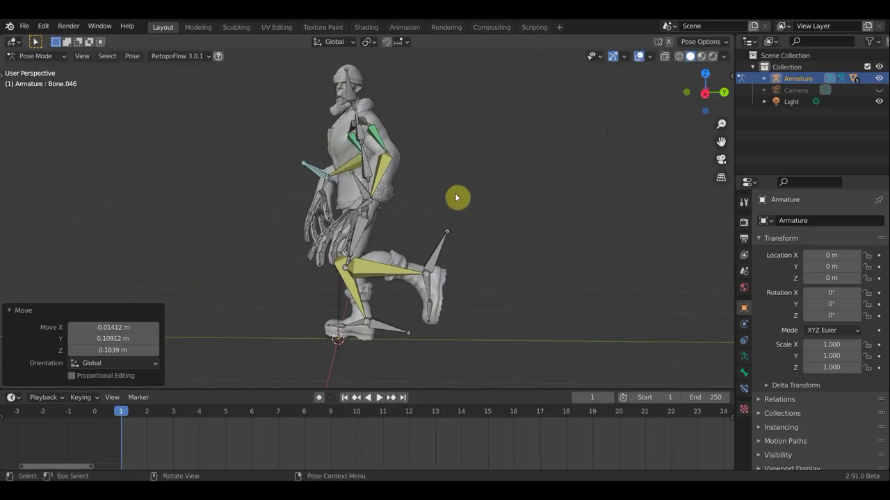
key("r")
left_click(441, 203)
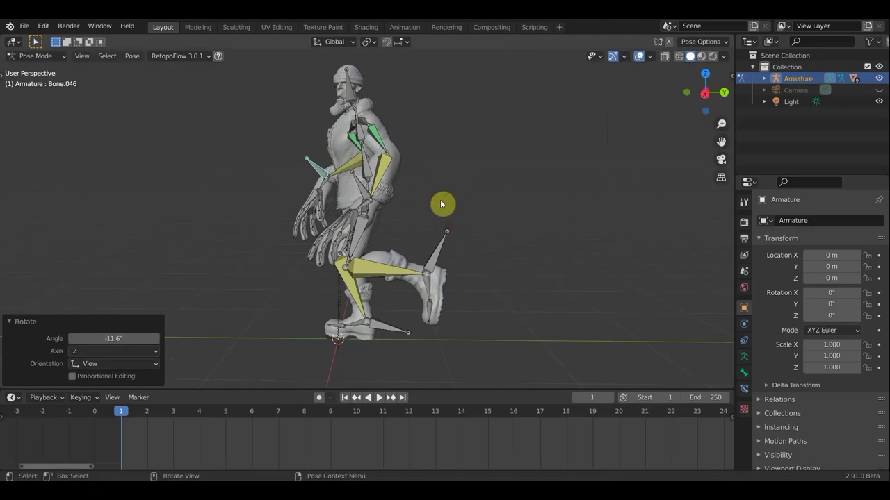
middle_click_drag(391, 153, 422, 148)
Rotate spine bone Bone.002 by 15.8° and upper spine Bone.001 by 7.08°.
left_click(362, 142)
mouse_move(476, 150)
middle_mouse_down()
mouse_move(417, 149)
mouse_move(429, 153)
mouse_move(443, 142)
middle_mouse_up()
key("r")
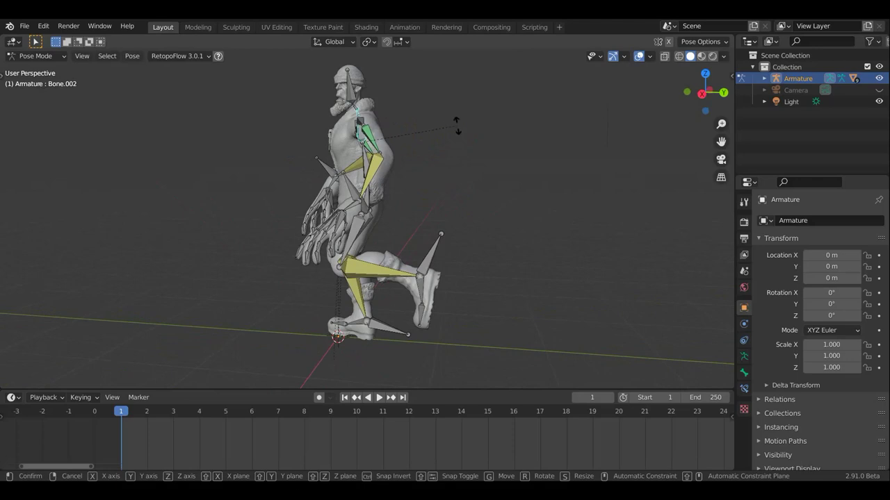
left_click(411, 126)
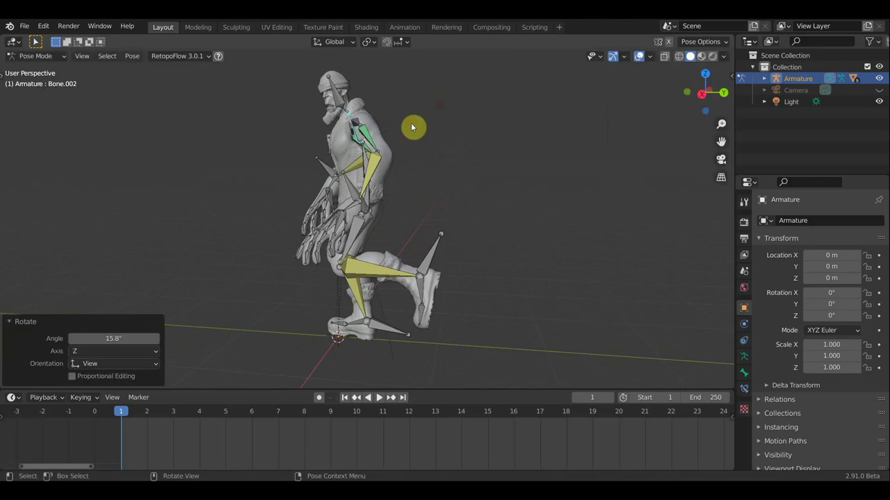
left_click(366, 152)
key("r")
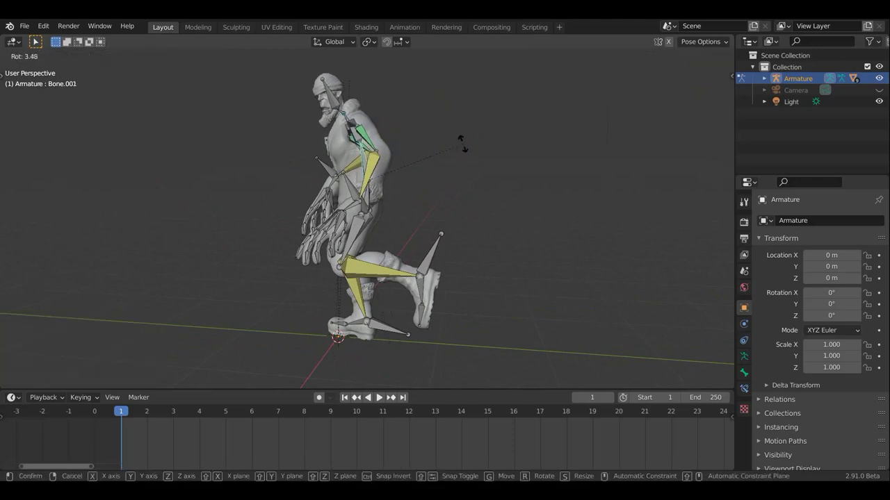
left_click(458, 143)
middle_click_drag(449, 157, 536, 251)
Rotate Bone.004 from the top view, then undo the last change.
key("KP_7")
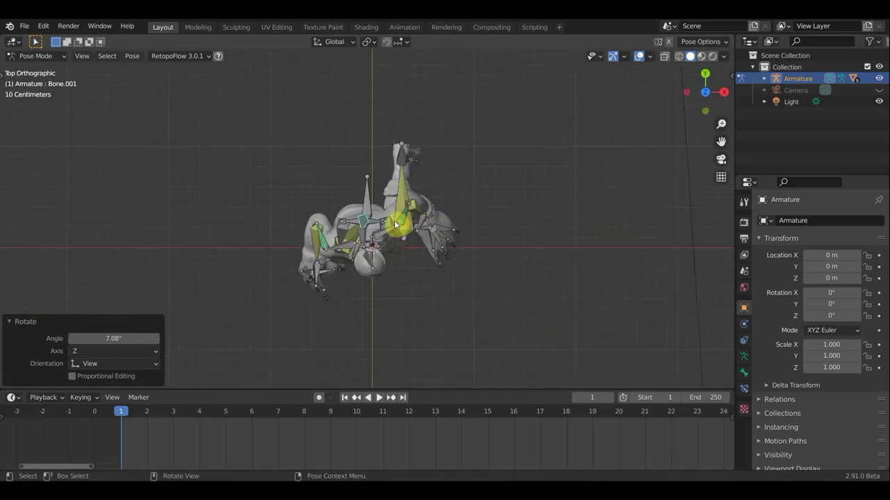
left_click(420, 275)
key("r")
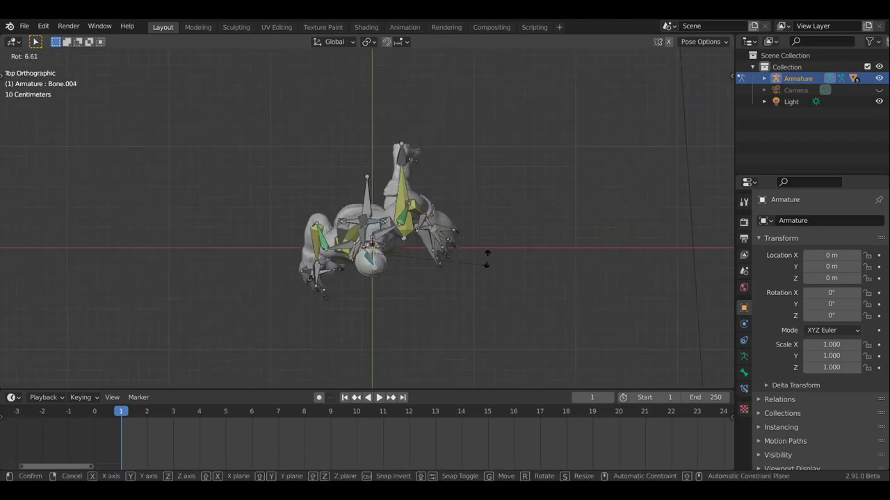
left_click(497, 258)
mouse_move(497, 258)
middle_mouse_down()
mouse_move(417, 199)
mouse_move(401, 109)
mouse_move(390, 140)
mouse_move(386, 125)
middle_mouse_up()
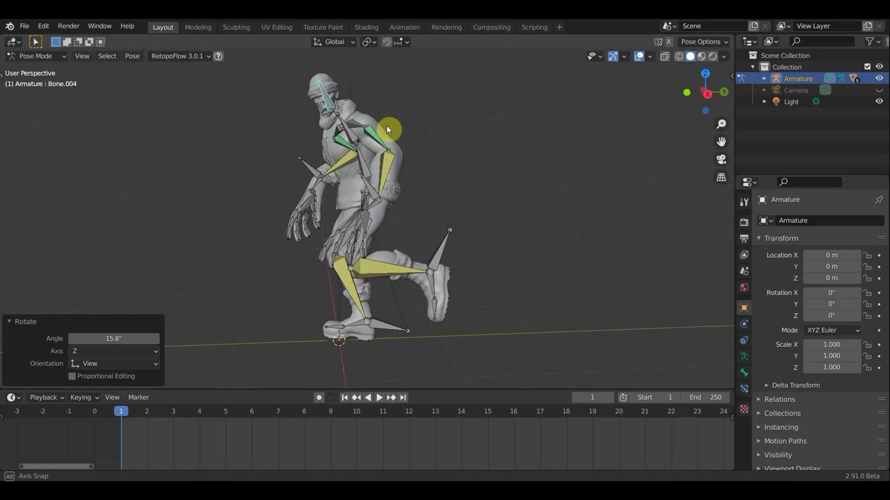
mouse_move(403, 181)
middle_mouse_down()
mouse_move(478, 188)
mouse_move(541, 179)
middle_mouse_up()
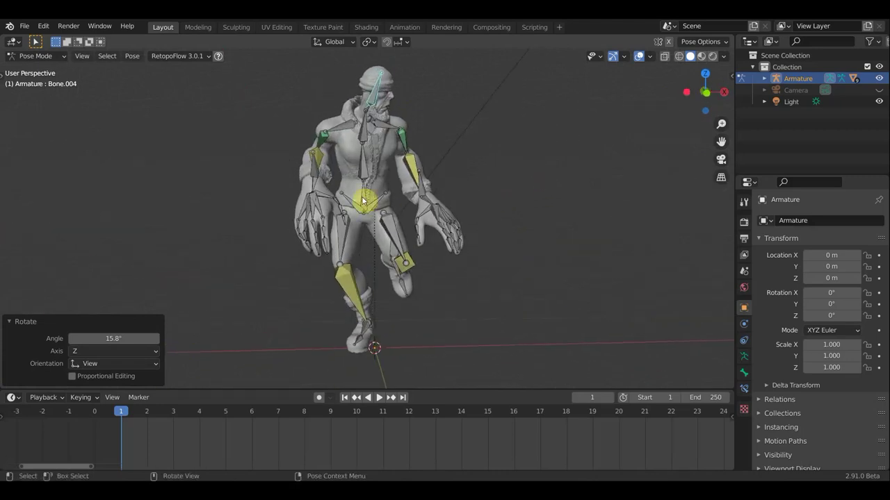
key("ctrl+z")
key("ctrl+z")
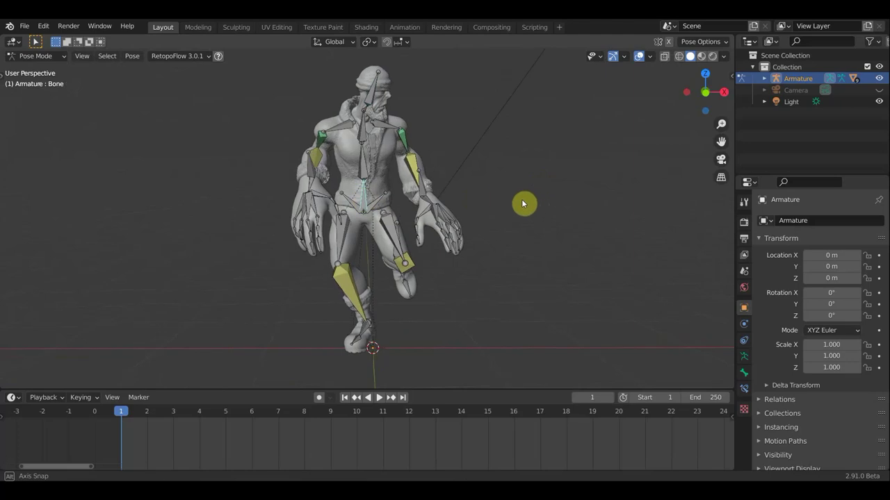
Shift the selected hip bones −0.0227 m in X and 0.0045 m in Z.
key("g")
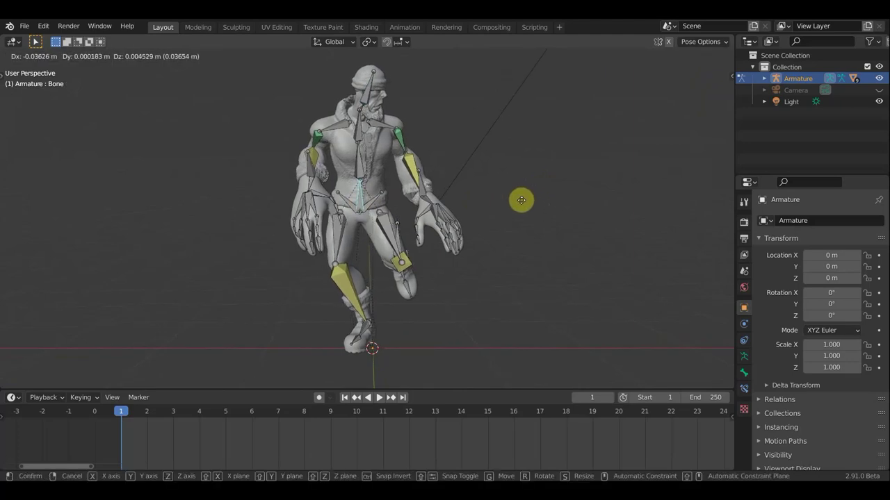
left_click(523, 200)
middle_click_drag(532, 210, 451, 226)
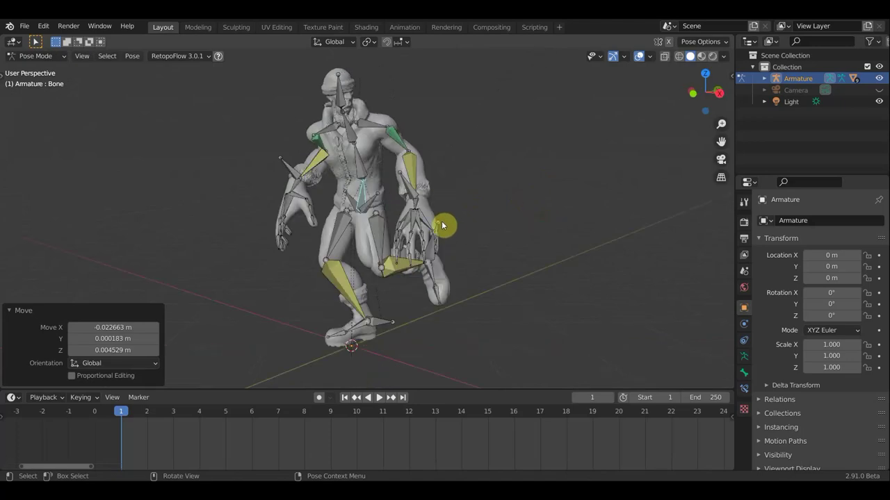
Hide the viewport overlays to inspect the bare striding mesh, then show them again.
left_click(639, 55)
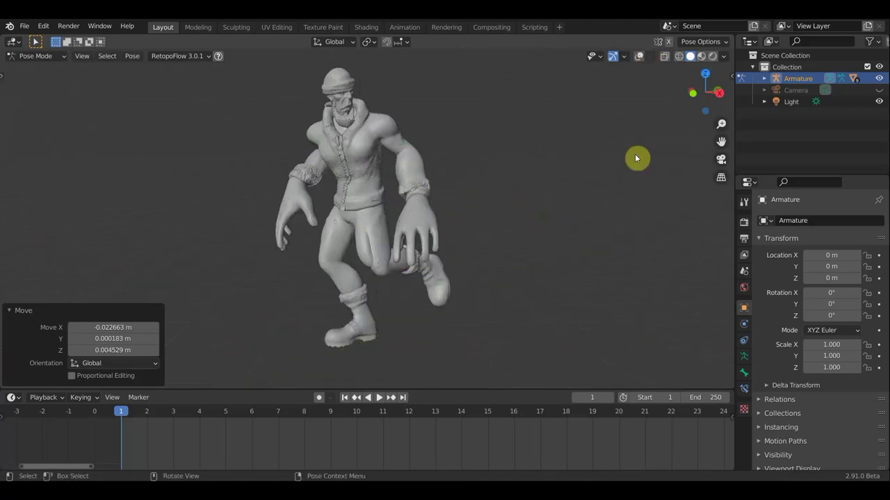
mouse_move(560, 238)
middle_mouse_down()
mouse_move(506, 238)
mouse_move(600, 241)
mouse_move(506, 235)
mouse_move(630, 236)
mouse_move(534, 244)
mouse_move(486, 260)
mouse_move(512, 185)
mouse_move(556, 196)
mouse_move(512, 215)
mouse_move(466, 257)
middle_mouse_up()
scroll(535, 245, "up", 4)
left_click(397, 272)
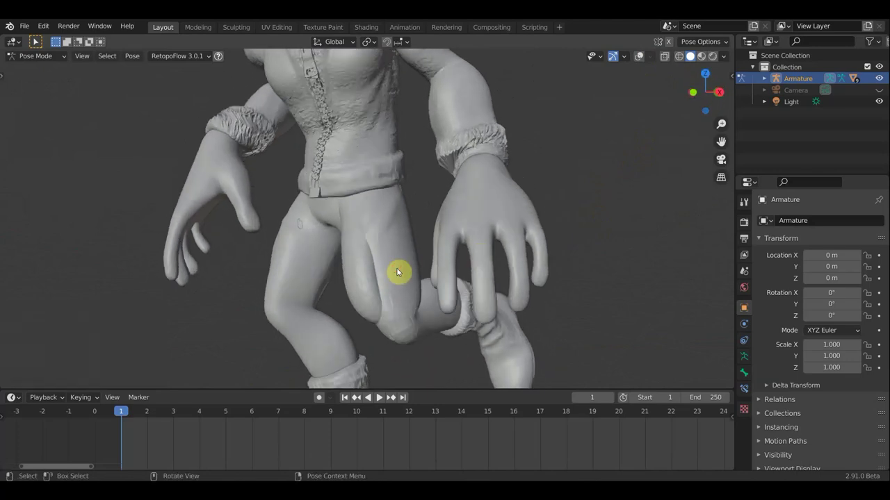
left_click(638, 56)
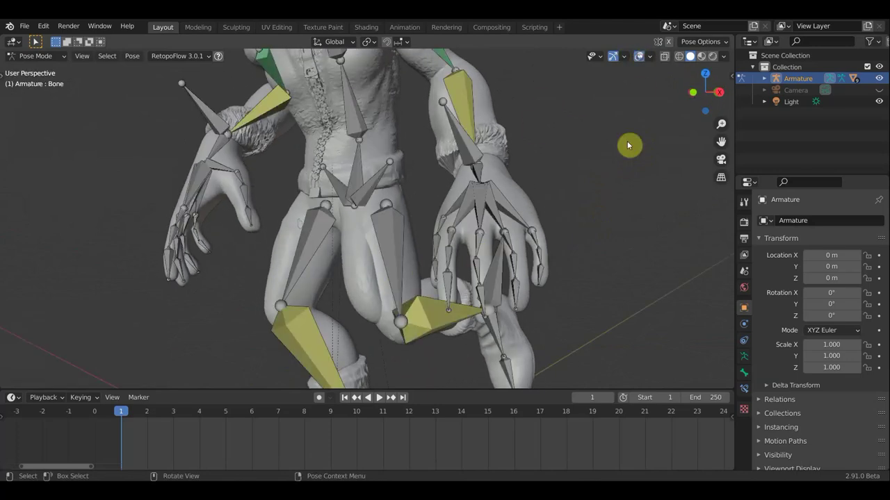
mouse_move(593, 241)
middle_mouse_down()
mouse_move(570, 246)
mouse_move(619, 246)
mouse_move(431, 234)
middle_mouse_up()
middle_click_drag(604, 169, 599, 192)
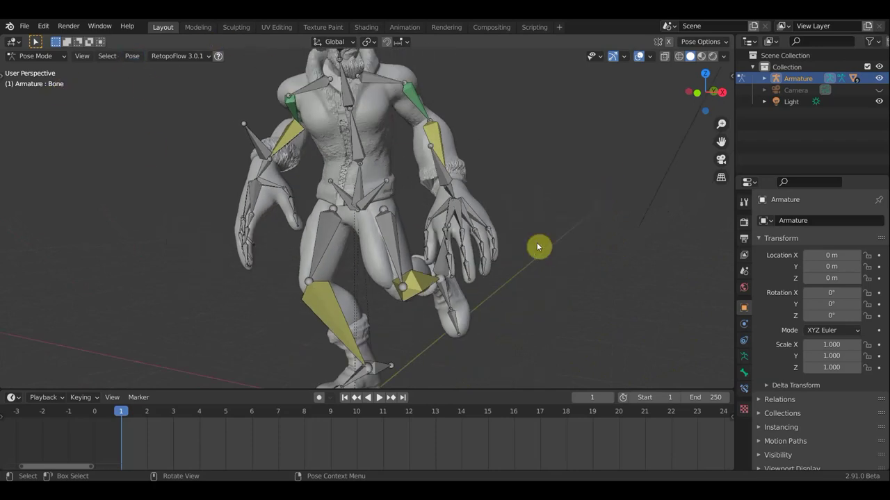
Select all bones and insert Location & Rotation keyframes at frame 1.
key("a")
key("i")
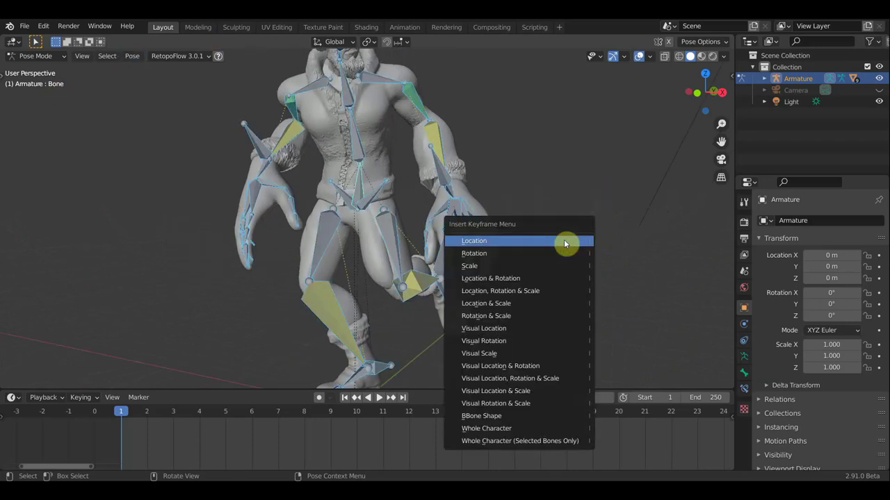
left_click(527, 279)
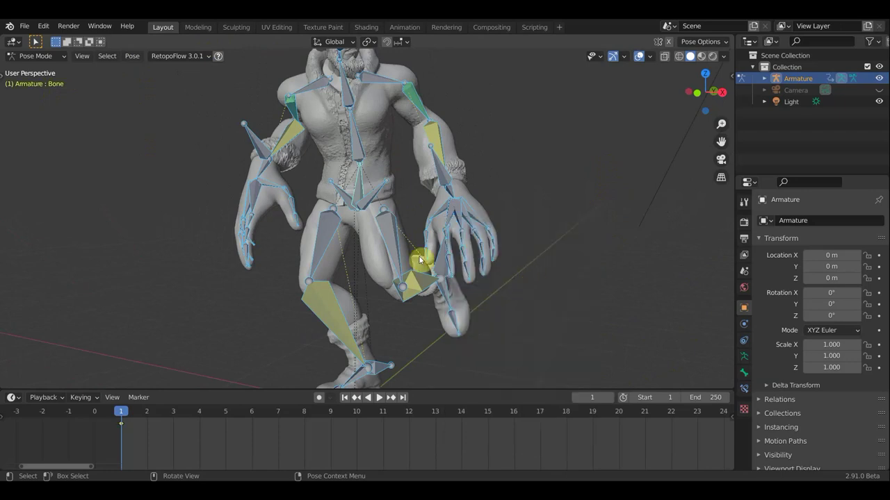
mouse_move(501, 236)
middle_mouse_down()
mouse_move(403, 244)
mouse_move(413, 244)
middle_mouse_up()
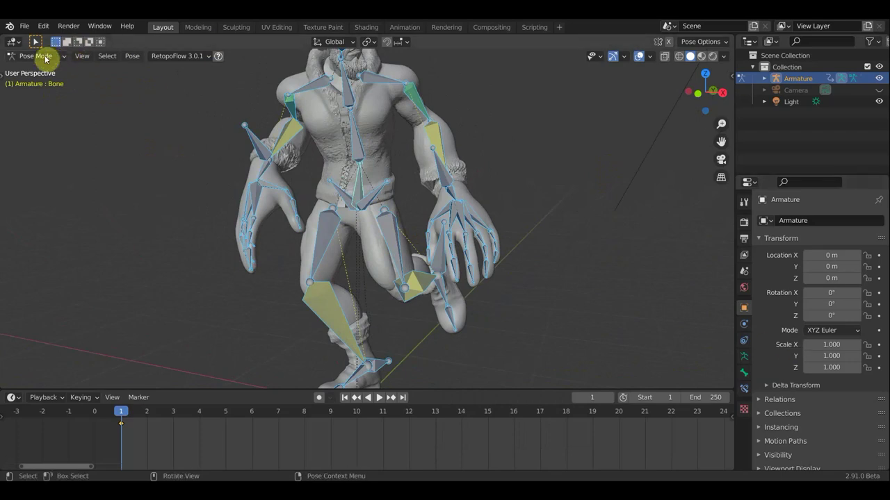
left_click(46, 59)
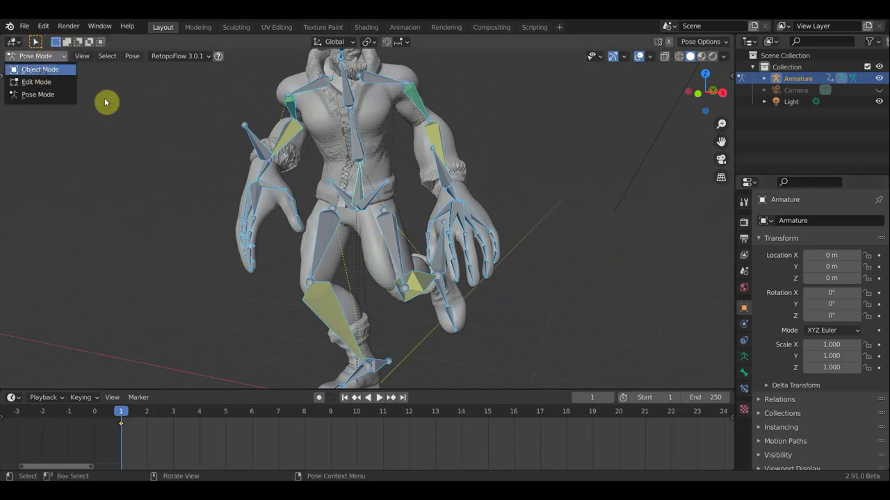
In Object Mode, select the pants mesh штаны and review its modifiers.
key("ctrl+Tab")
left_click(394, 210)
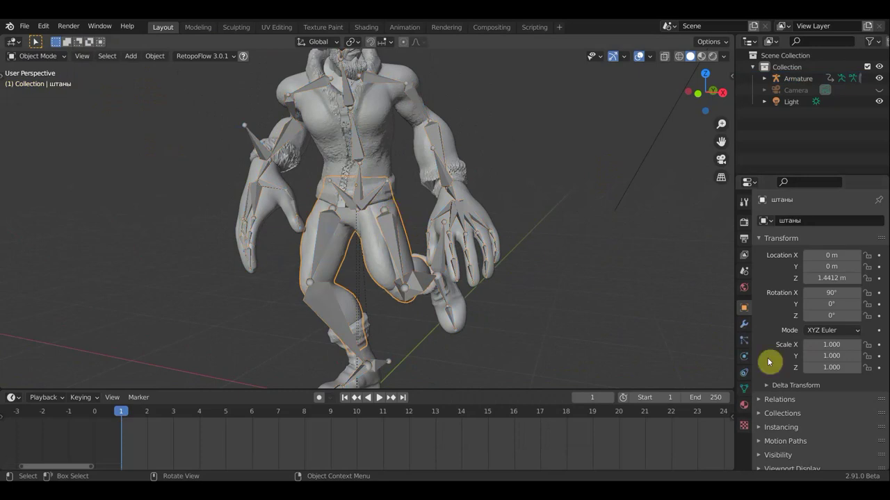
left_click(744, 327)
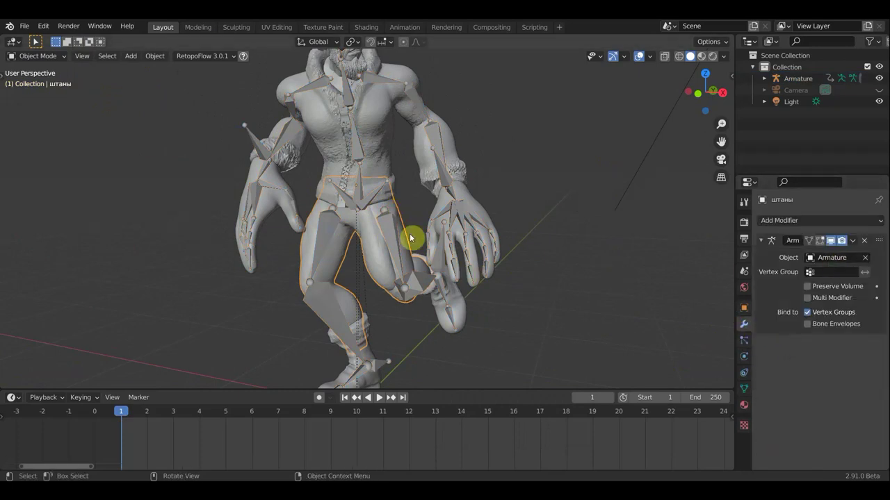
scroll(403, 226, "up", 2)
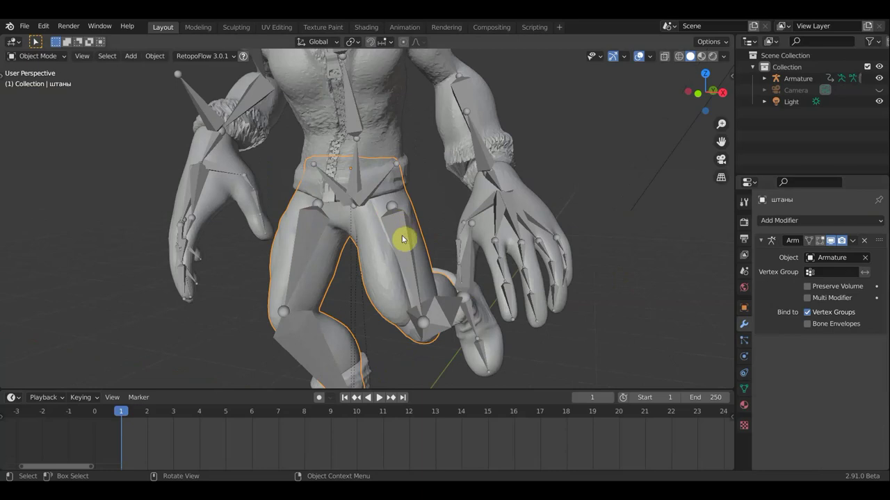
left_click(382, 273)
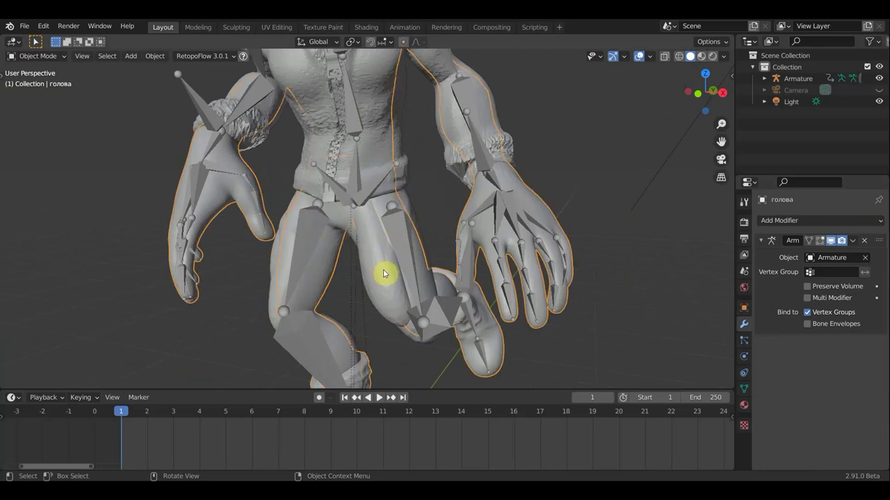
left_click(422, 263)
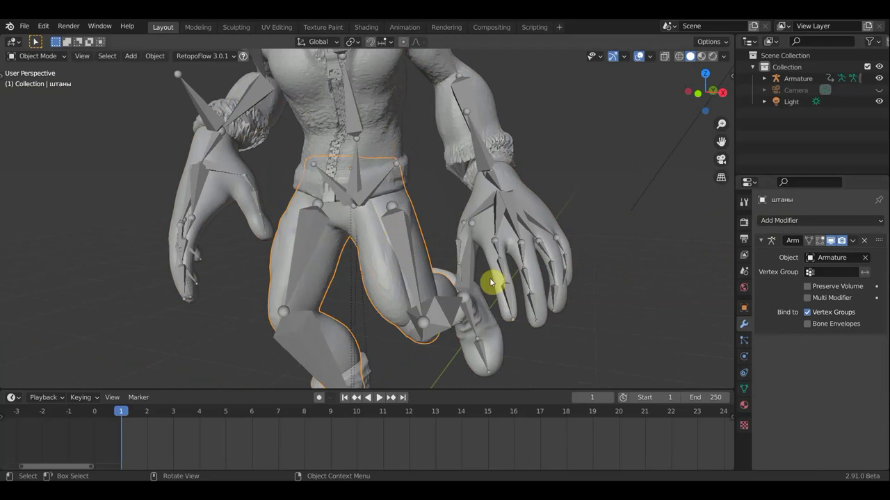
scroll(492, 283, "down", 2)
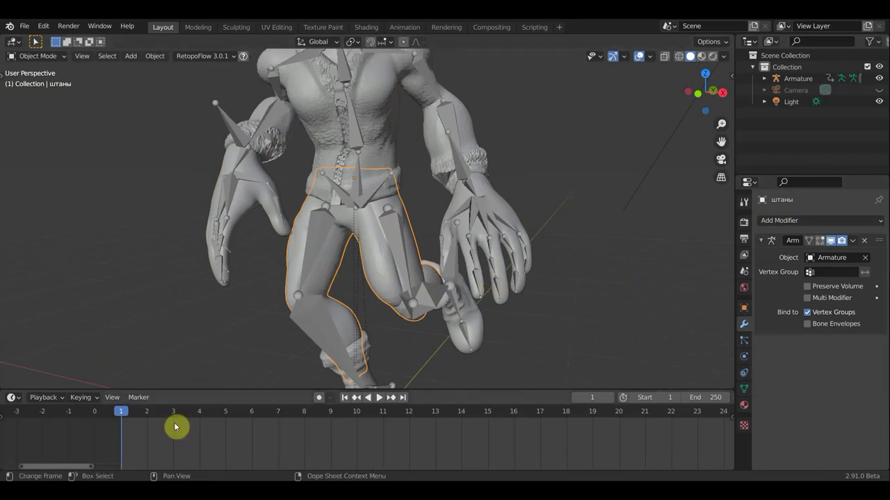
Parent штаны to the Armature using With Empty Groups, then make штаны active again.
left_click(42, 56)
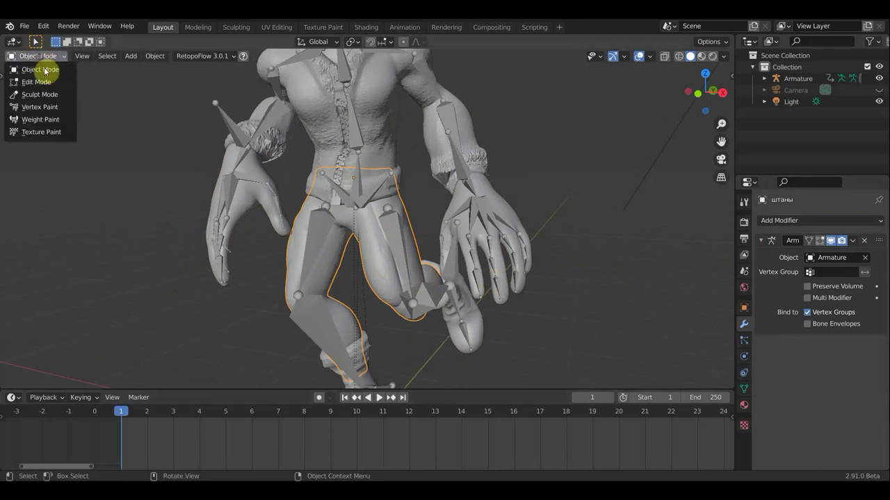
left_click(345, 77)
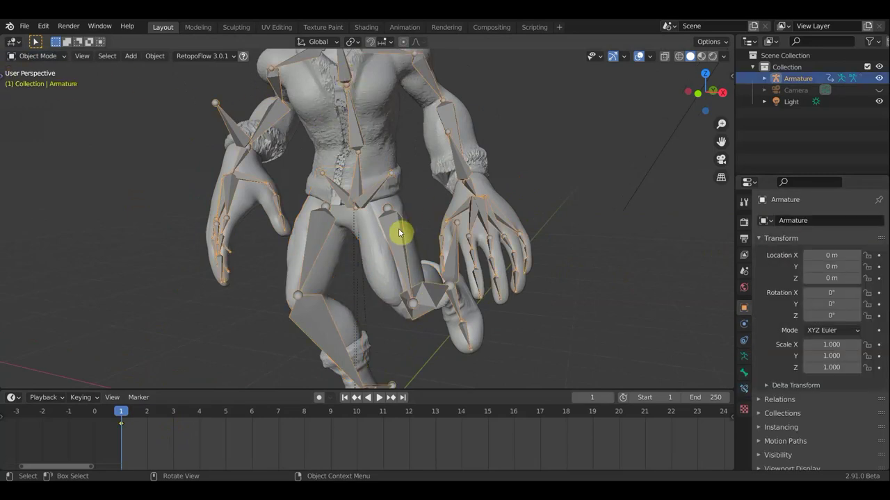
left_click(401, 209)
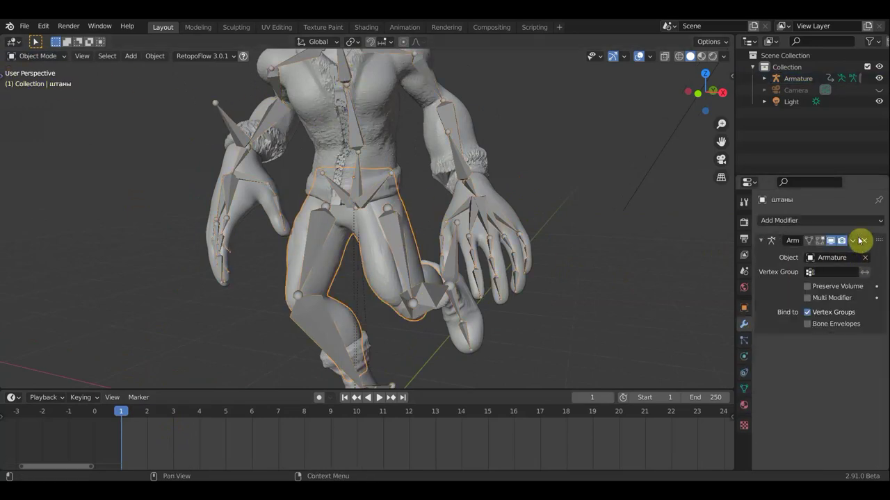
left_click(842, 221)
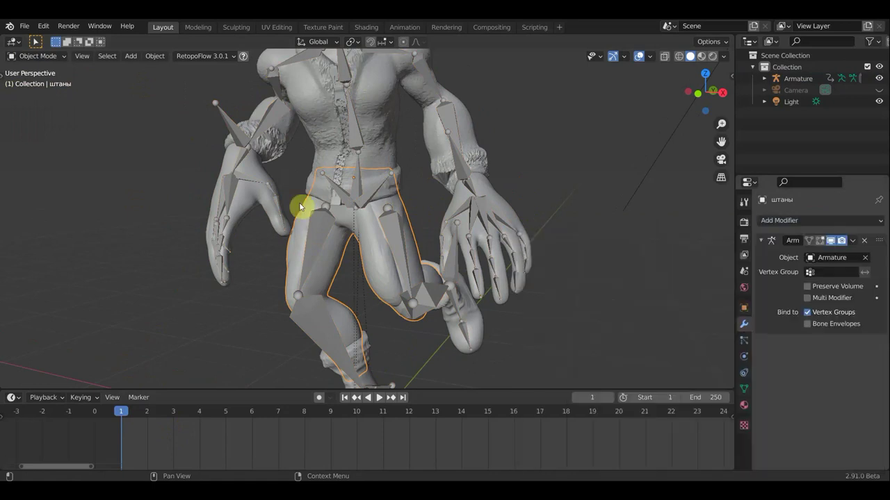
left_click(406, 233, "shift")
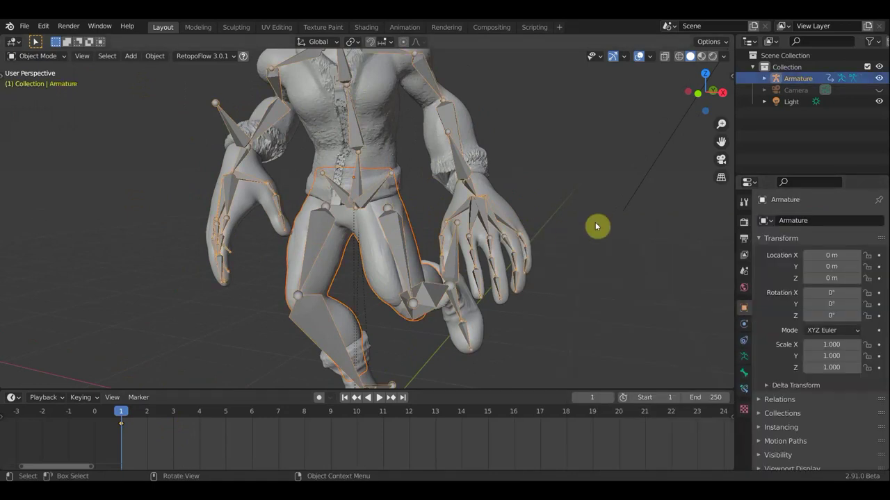
key("ctrl+p")
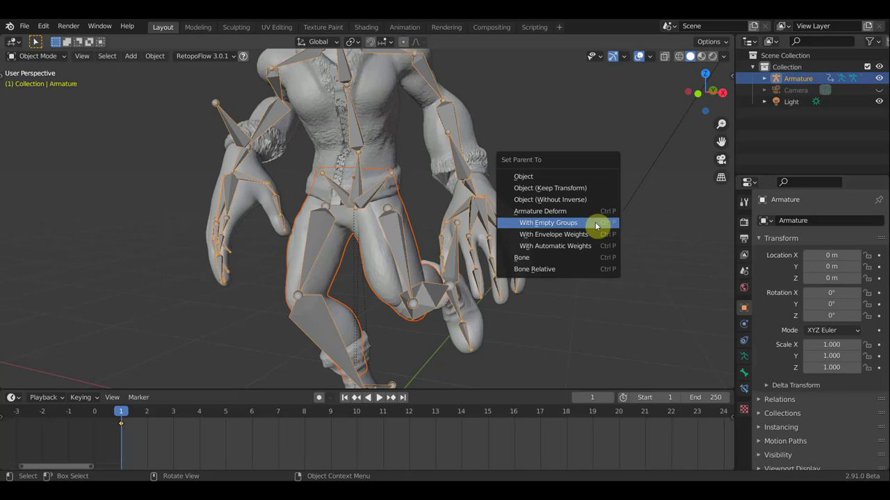
left_click(564, 224)
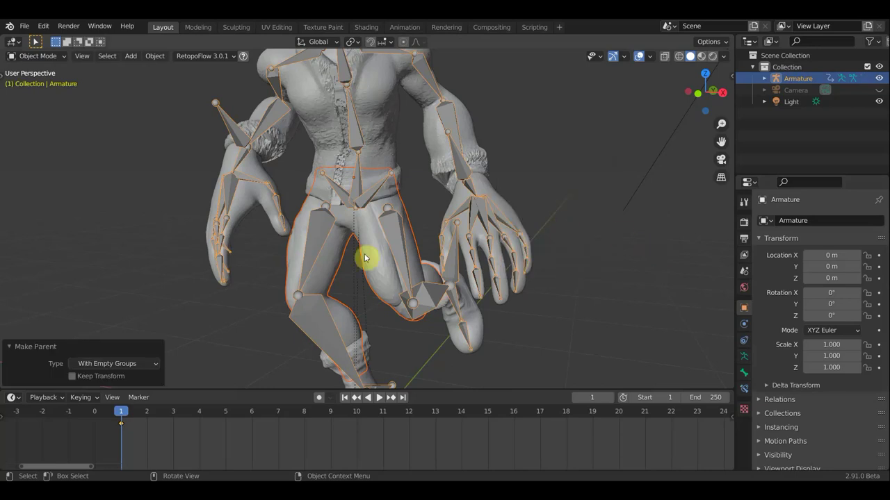
left_click(398, 203)
left_click(790, 221)
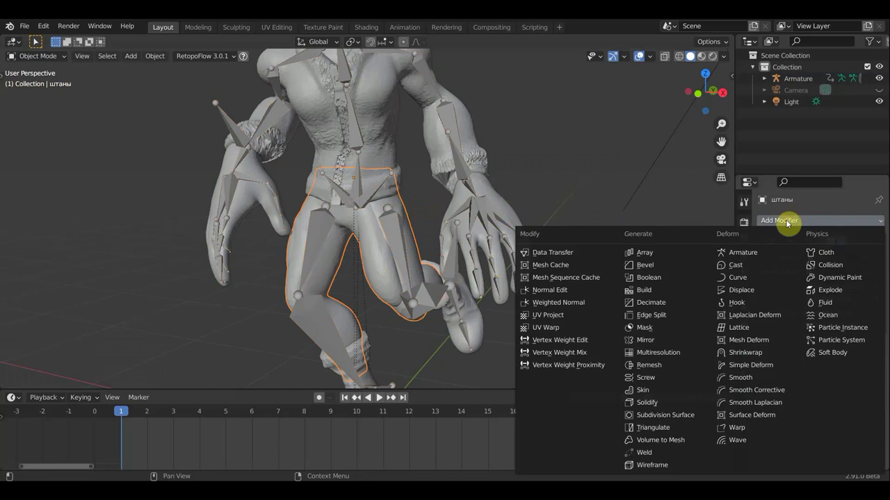
Add a Data Transfer modifier to штаны with source голова and vertex data enabled.
left_click(555, 254)
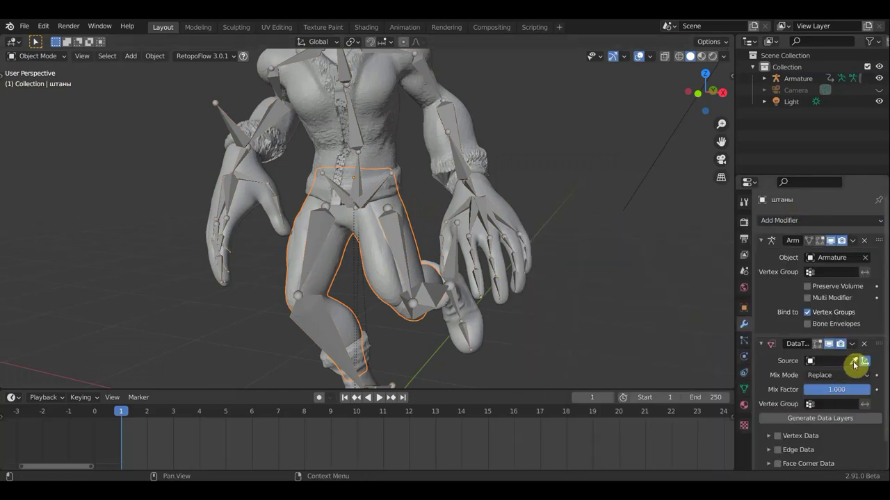
left_click(854, 363)
left_click(509, 206)
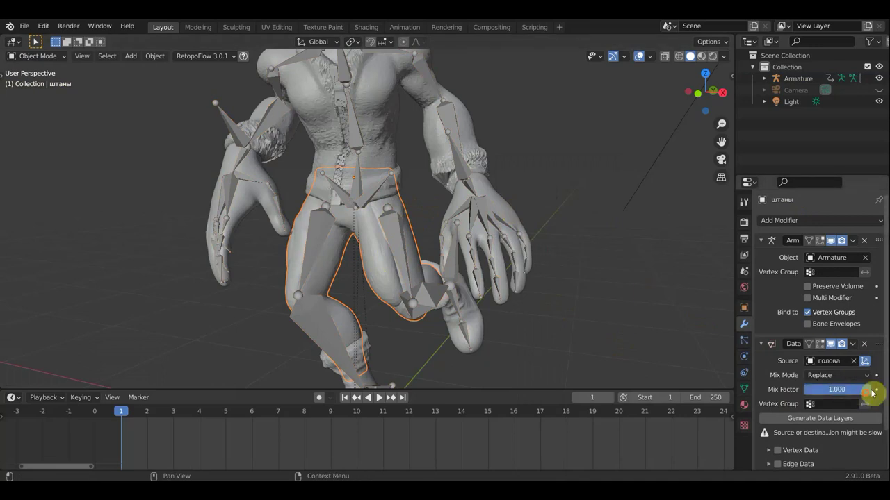
left_click(777, 450)
scroll(785, 441, "down", 1)
scroll(792, 431, "down", 2)
left_click(768, 408)
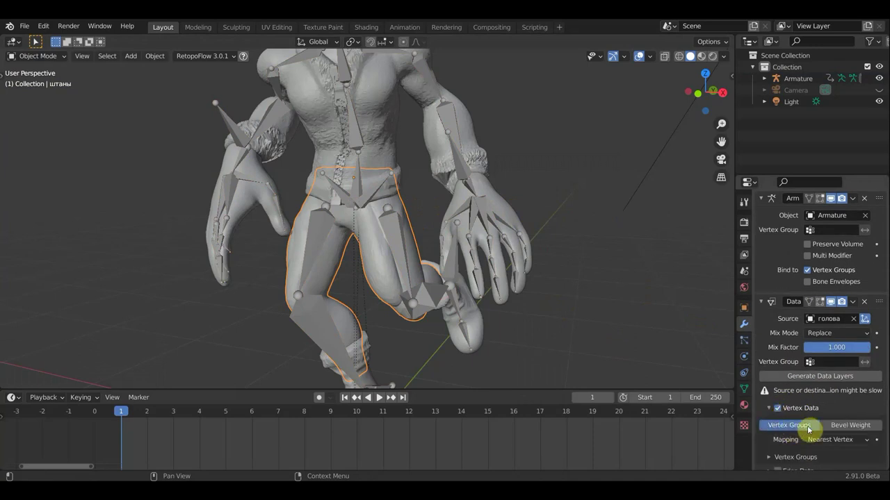
scroll(843, 384, "down", 2)
scroll(841, 383, "down", 1)
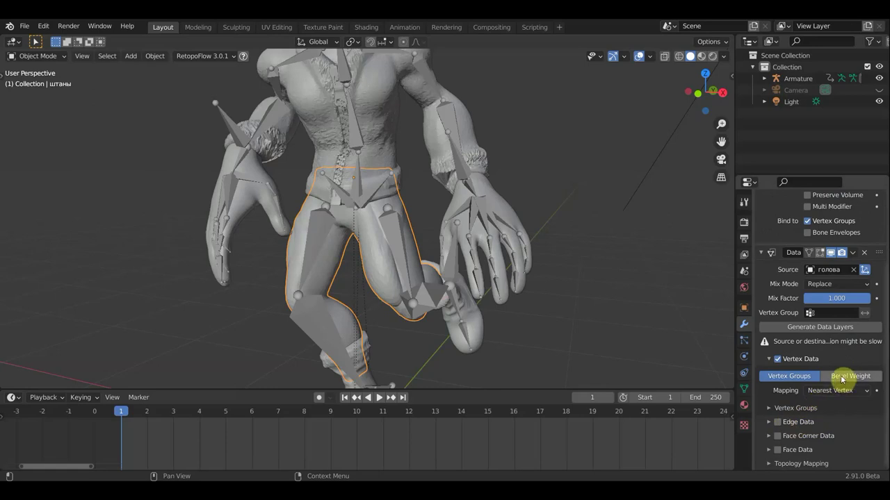
scroll(842, 380, "up", 2)
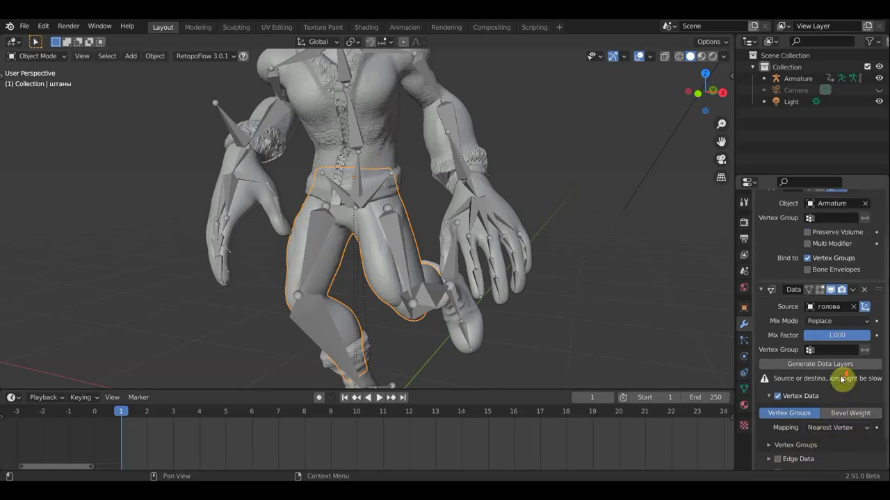
Apply the Data Transfer modifier, undo it, then delete the modifier.
left_click(854, 290)
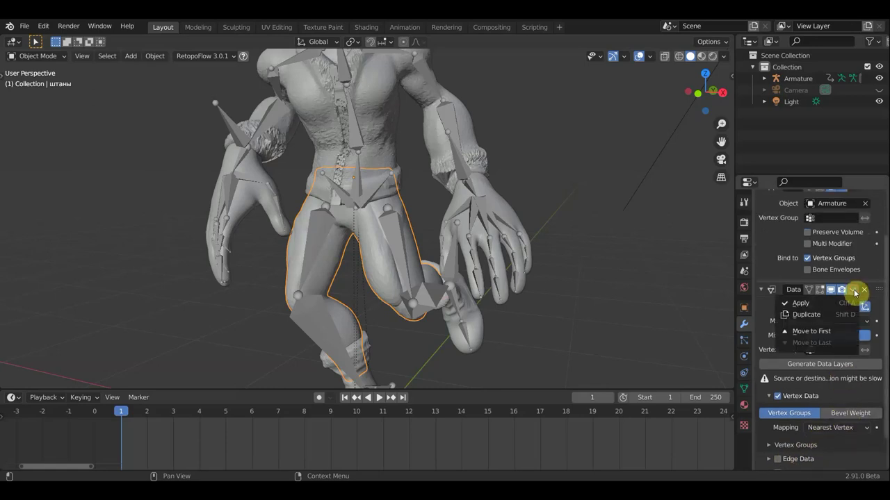
left_click(810, 307)
middle_click_drag(635, 329, 708, 329)
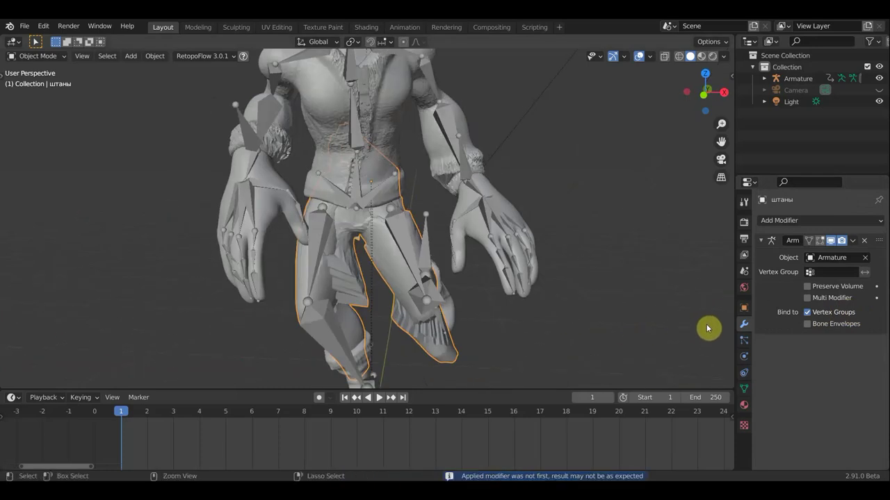
key("ctrl+z")
mouse_move(723, 320)
middle_mouse_down()
mouse_move(622, 328)
mouse_move(577, 319)
middle_mouse_up()
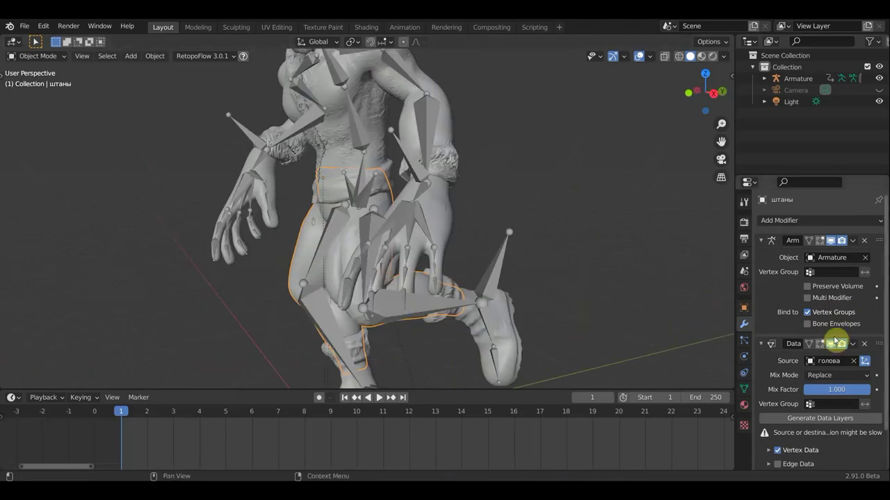
left_click(866, 344)
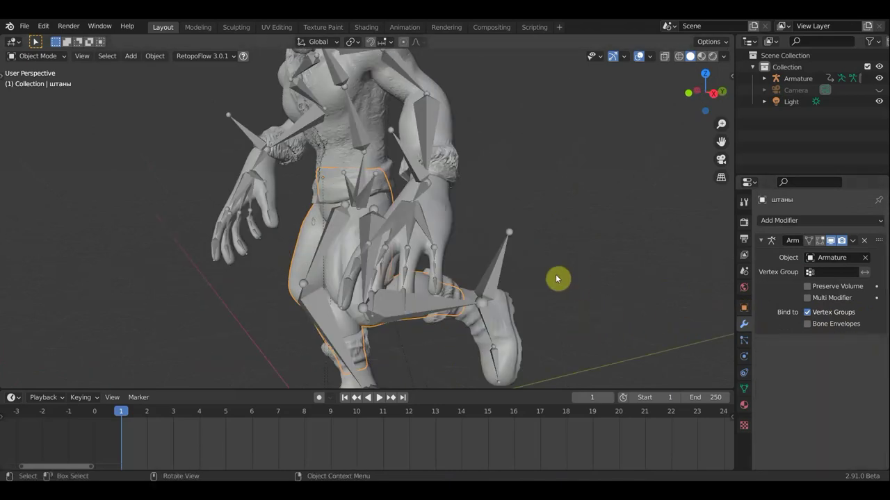
middle_click_drag(552, 279, 513, 211)
Put the Armature into Pose Mode and stop playback on frame 5.
left_click(421, 135)
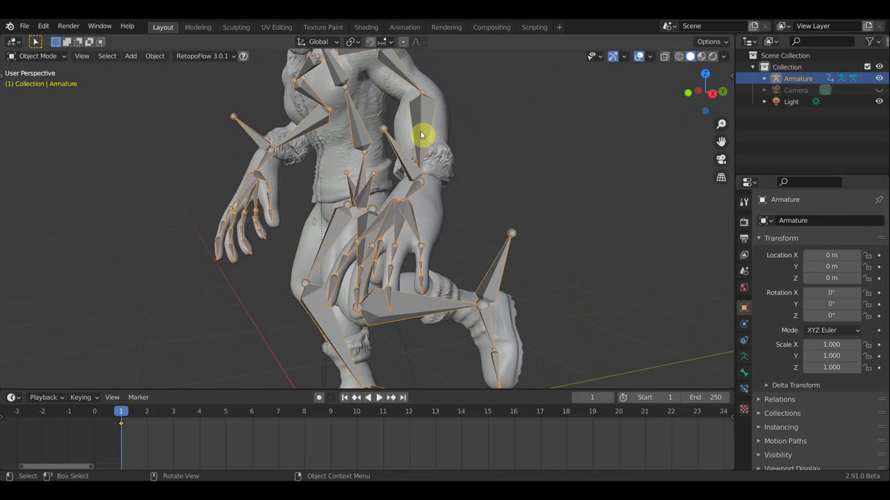
middle_click_drag(417, 137, 214, 125)
left_click(38, 58)
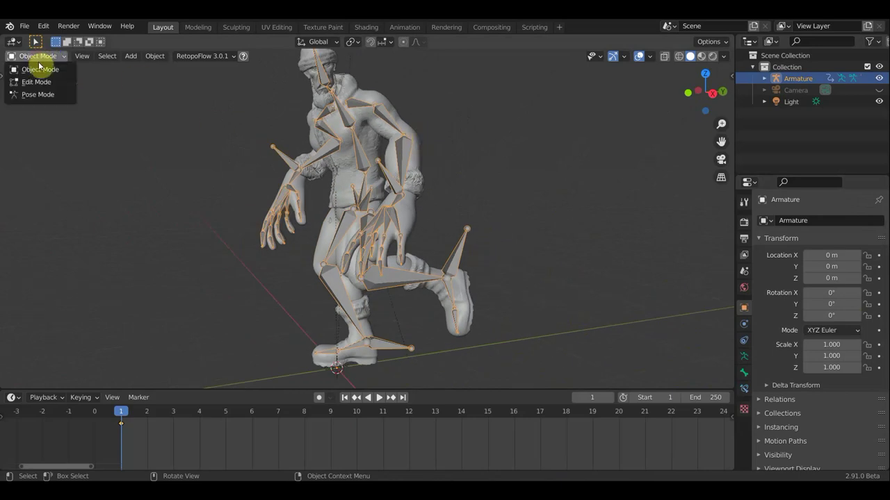
left_click(39, 94)
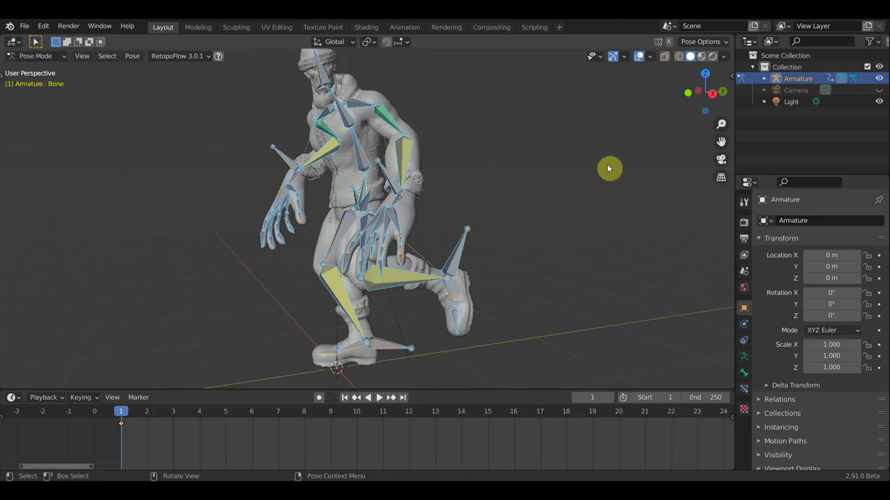
mouse_move(547, 173)
middle_mouse_down()
mouse_move(528, 190)
mouse_move(493, 183)
mouse_move(499, 174)
middle_mouse_up()
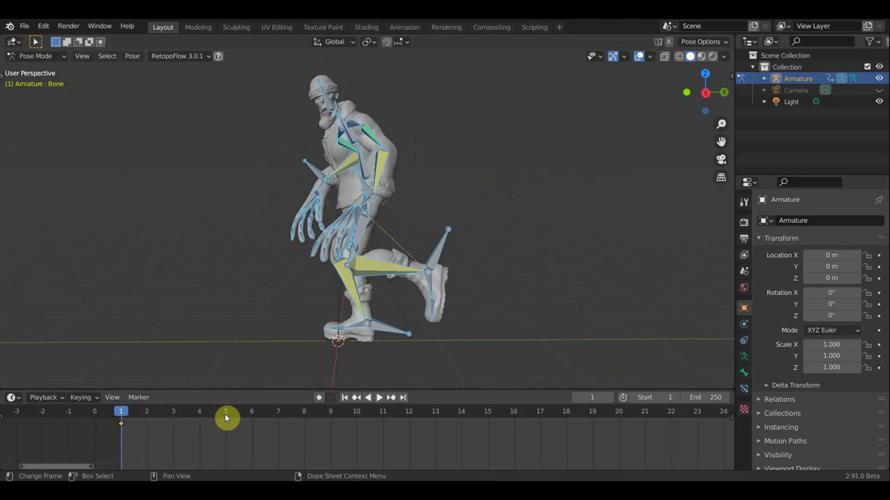
key("space")
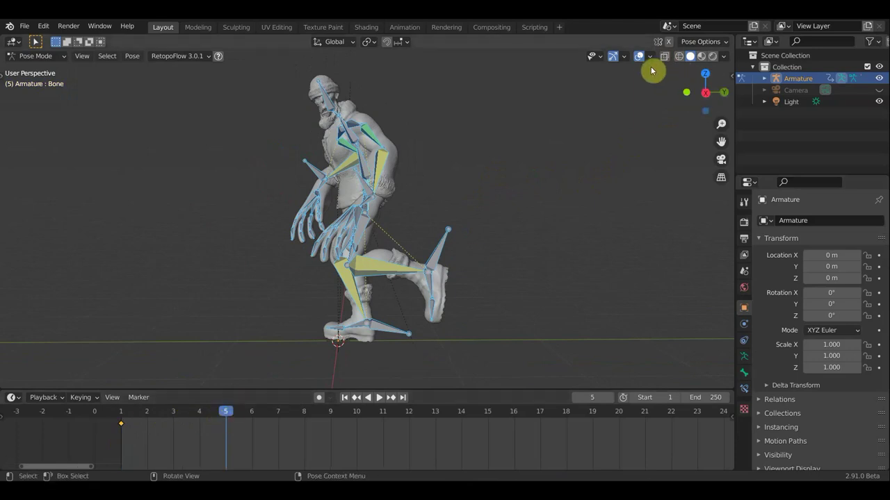
Hide the viewport overlays to check the pose from several angles, then restore them.
left_click(640, 57)
mouse_move(493, 223)
middle_mouse_down()
mouse_move(645, 221)
mouse_move(327, 230)
mouse_move(358, 218)
mouse_move(367, 225)
middle_mouse_up()
middle_click_drag(507, 228, 433, 222)
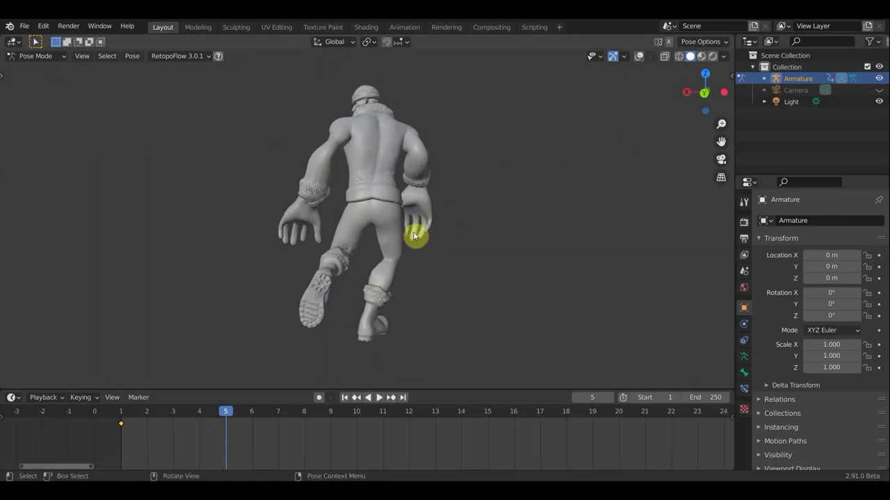
mouse_move(470, 271)
middle_mouse_down()
mouse_move(372, 269)
mouse_move(411, 221)
middle_mouse_up()
mouse_move(516, 248)
middle_mouse_down()
mouse_move(327, 254)
mouse_move(299, 246)
middle_mouse_up()
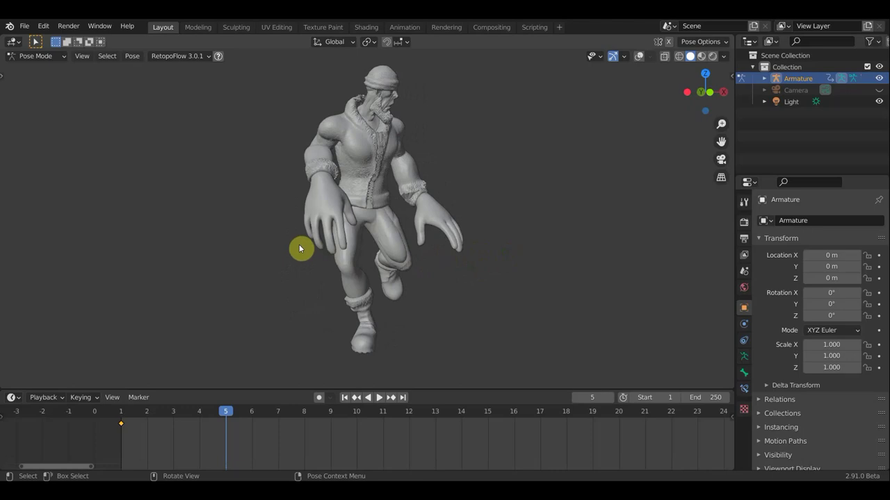
middle_click_drag(498, 260, 415, 258)
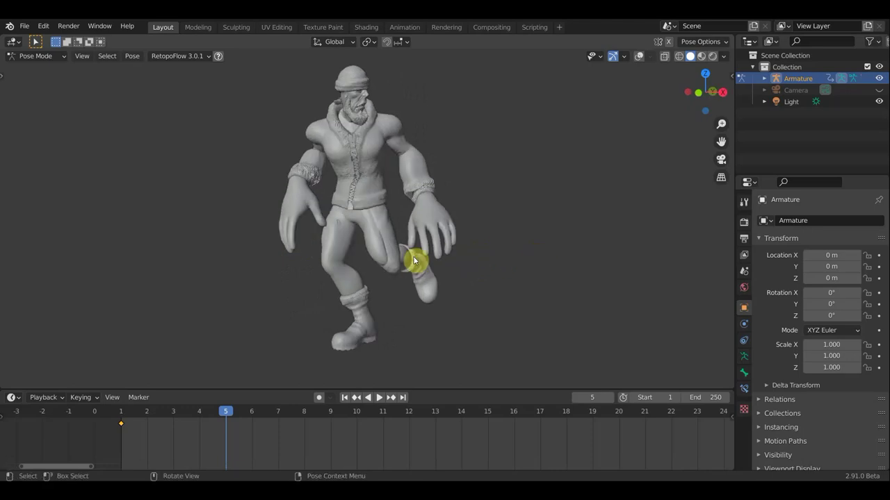
middle_click_drag(458, 269, 407, 256)
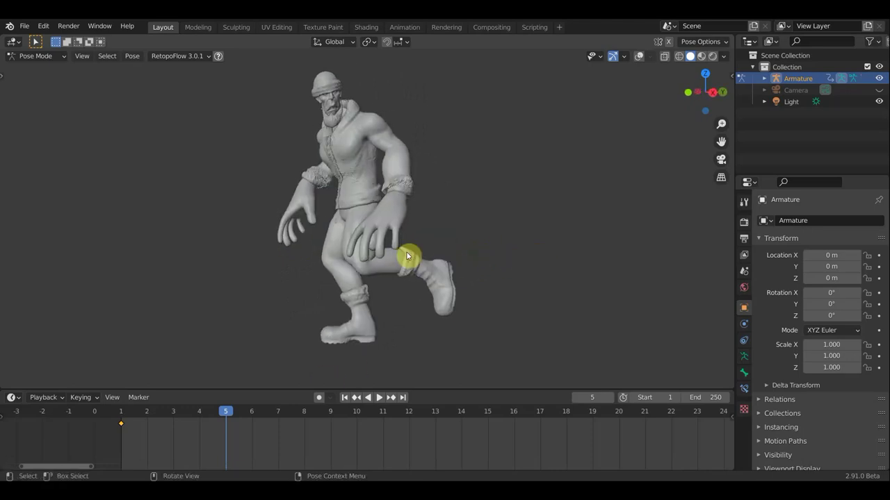
left_click(640, 56)
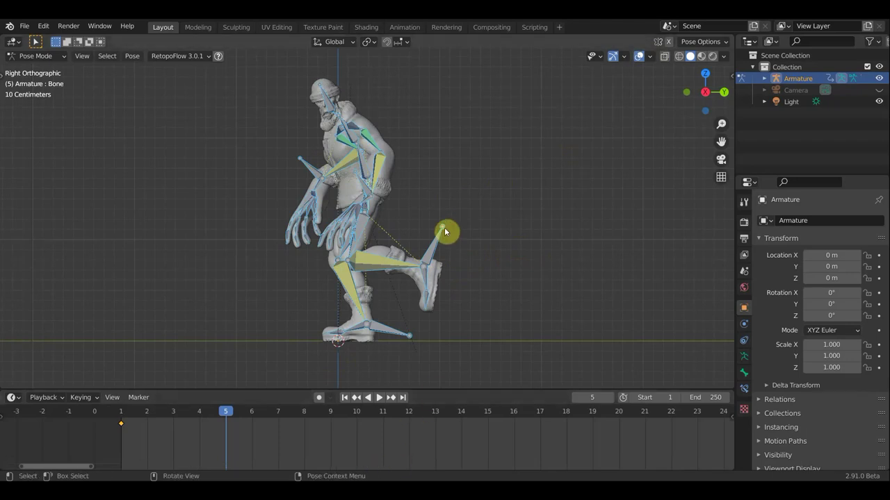
Move foot bone Bone.038 forward, tilt it 47.6° and lift it, then rotate Bone.040 −35.4°.
left_click(393, 334)
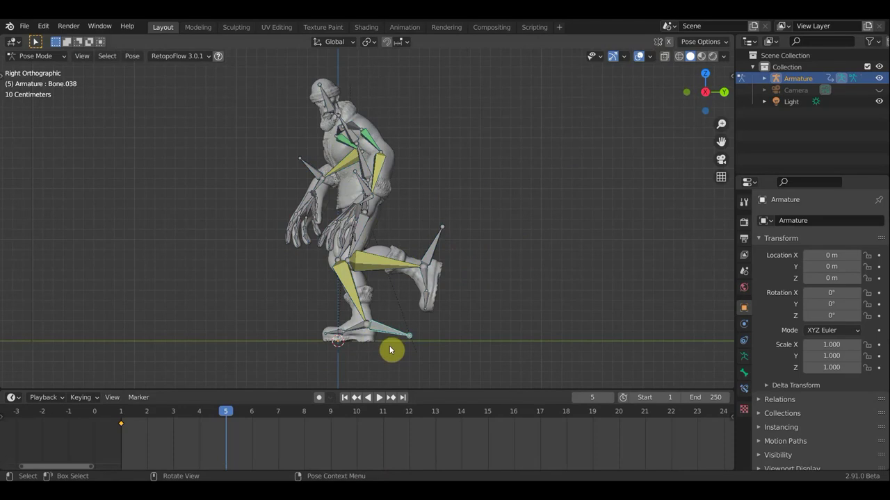
key("g")
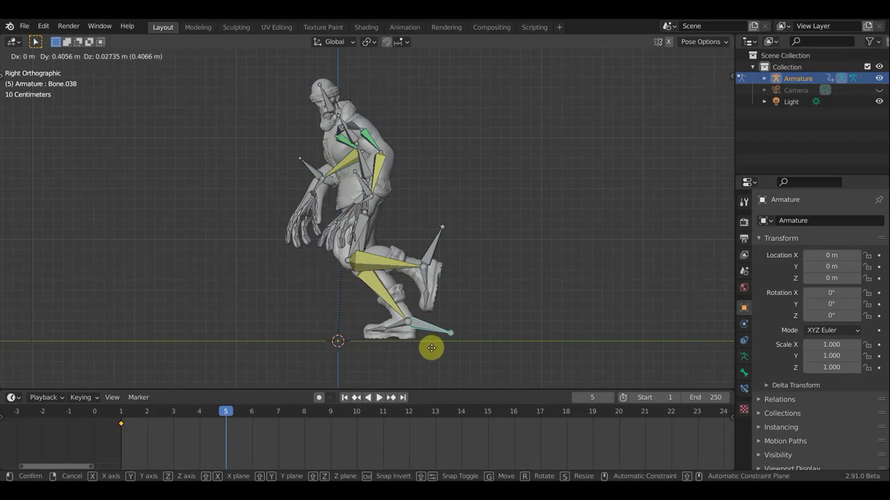
left_click(423, 348)
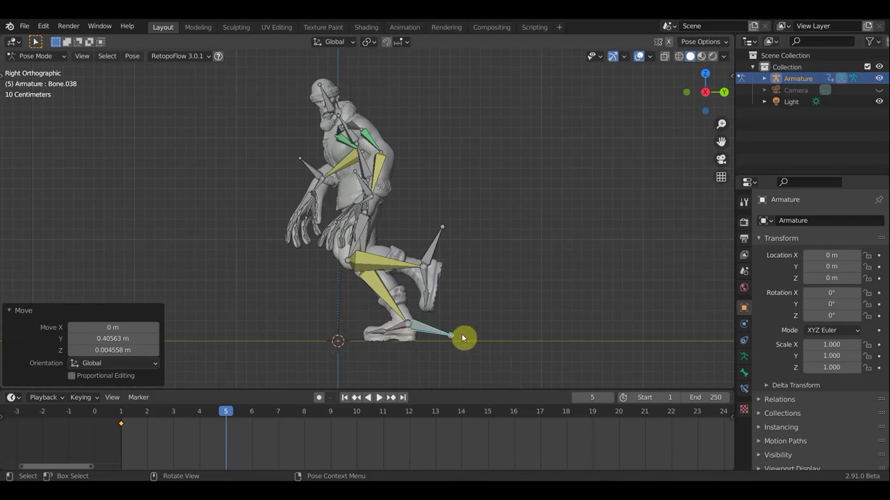
key("r")
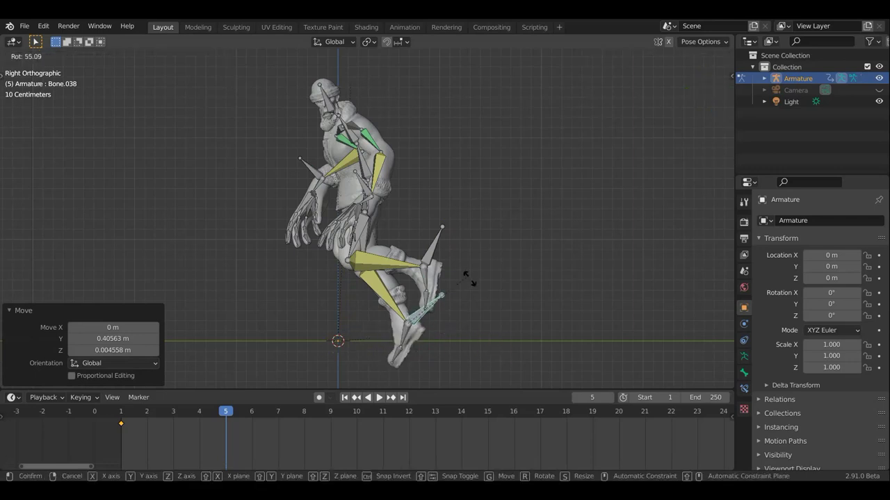
left_click(464, 292)
key("g")
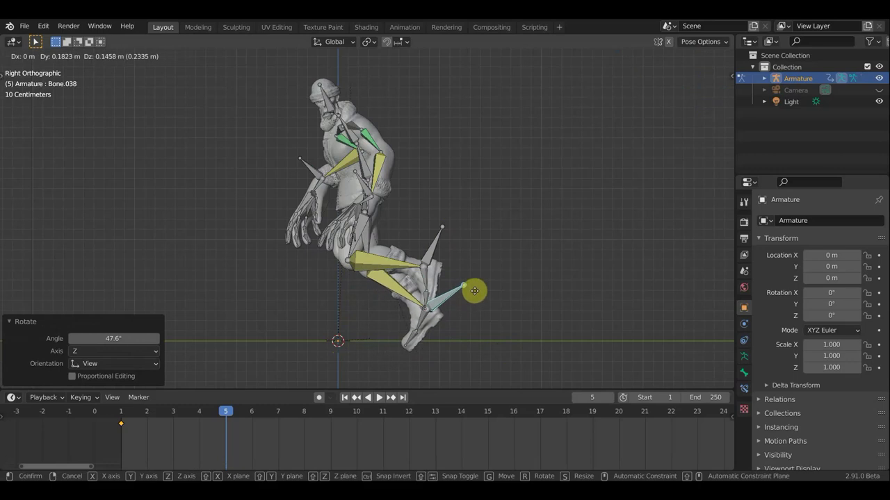
left_click(478, 294)
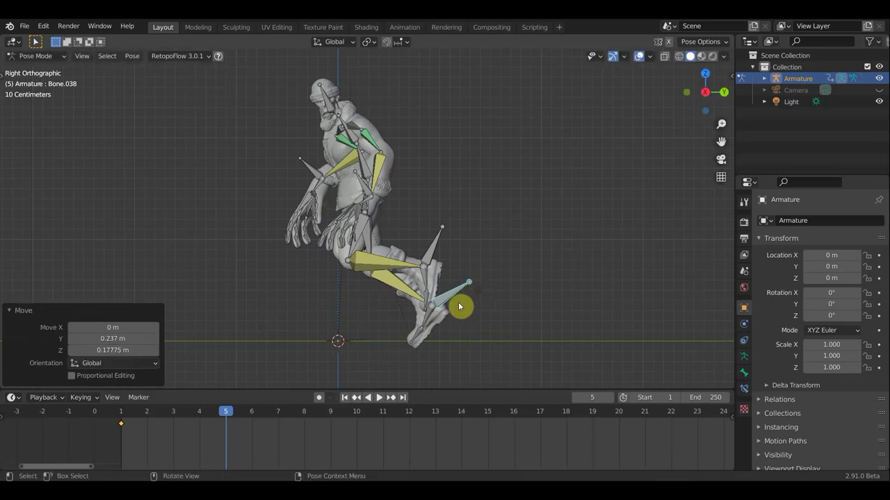
left_click(421, 337)
key("r")
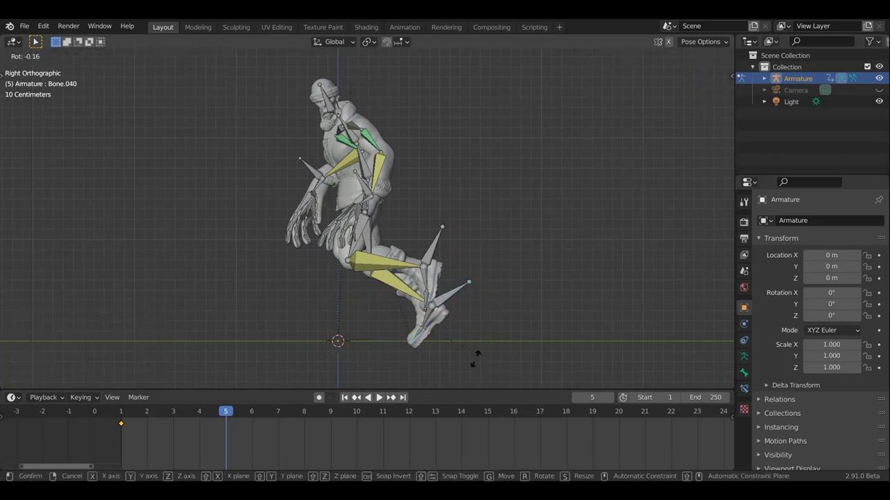
left_click(438, 358)
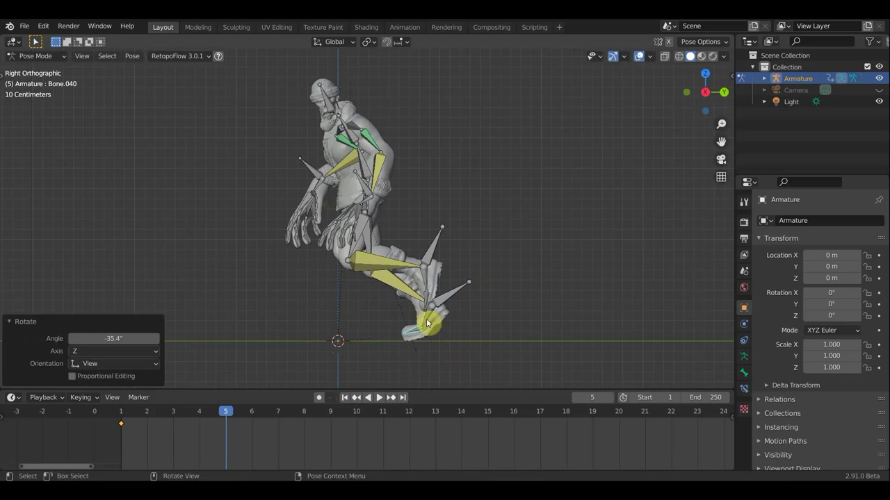
Move Bone.007 behind the knee, rotate it to −11.2°, and shift the leg bones.
left_click(437, 245)
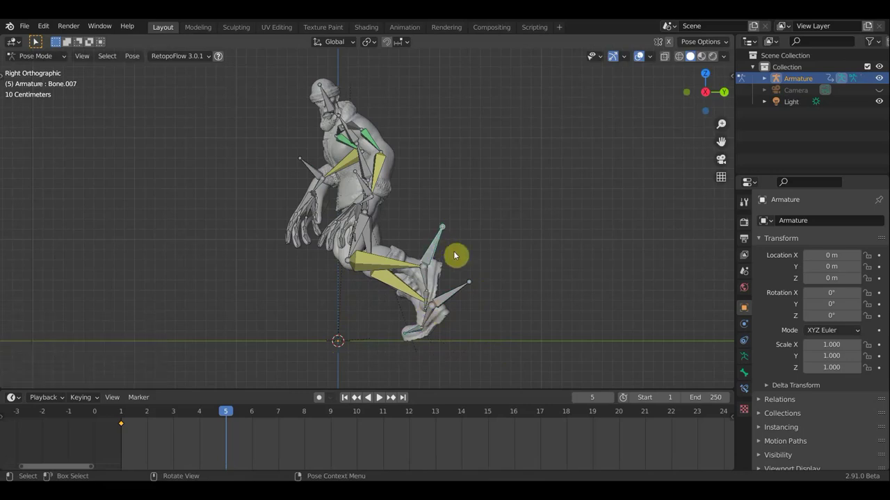
key("g")
left_click(378, 272)
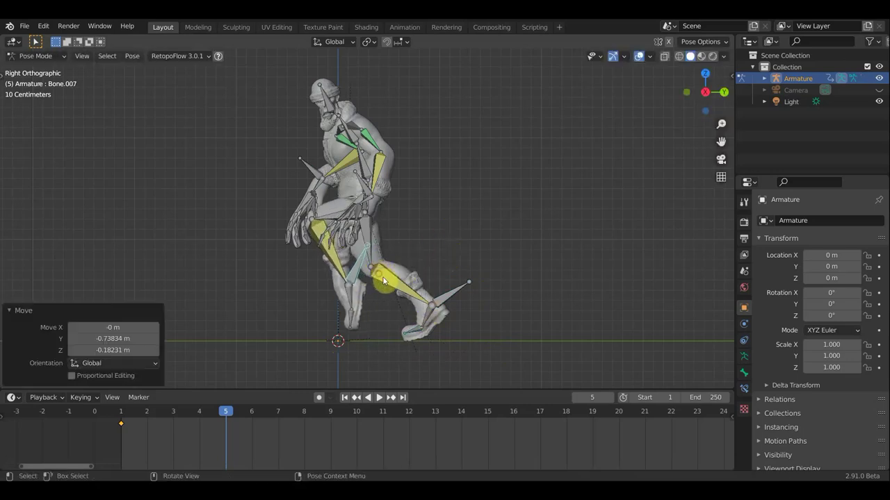
key("r")
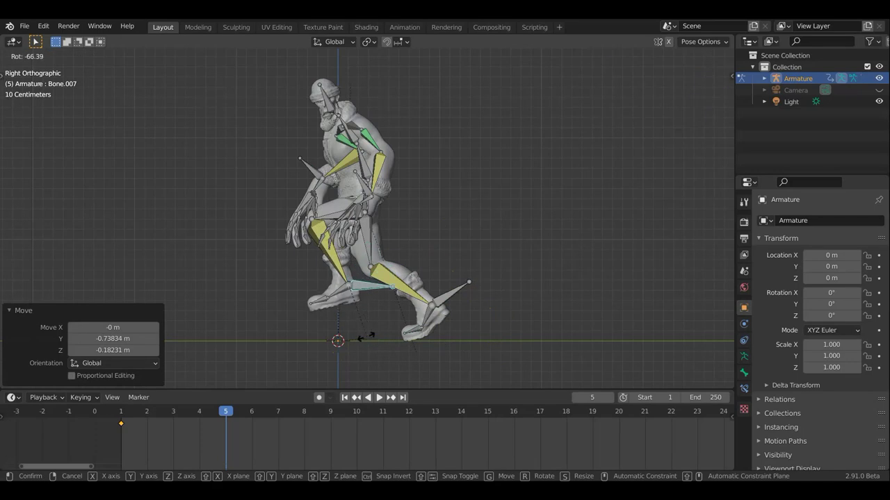
left_click(354, 335)
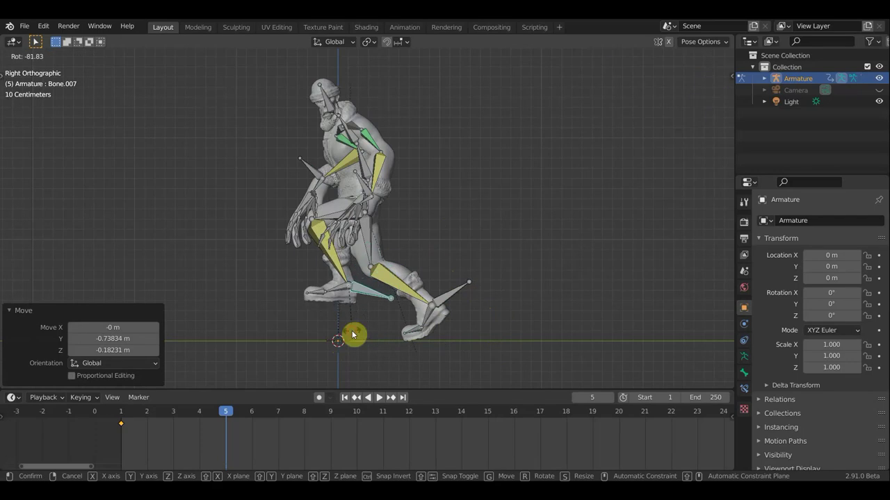
key("r")
left_click(403, 340)
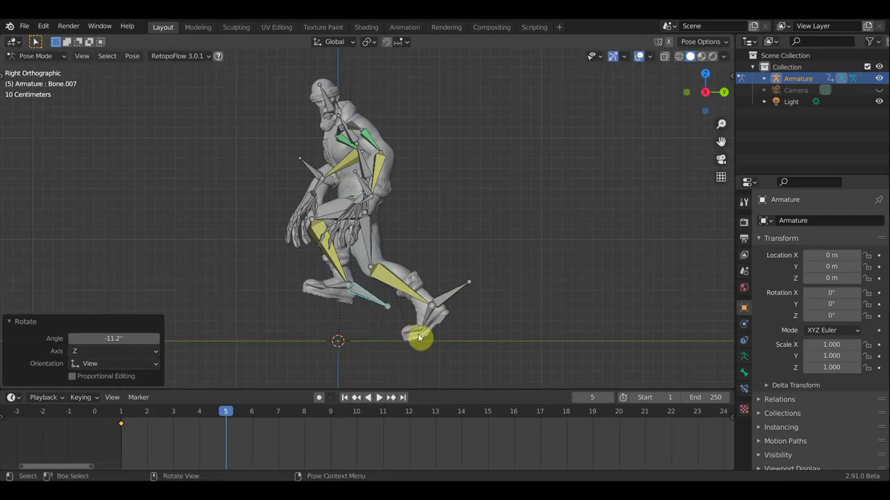
key("g")
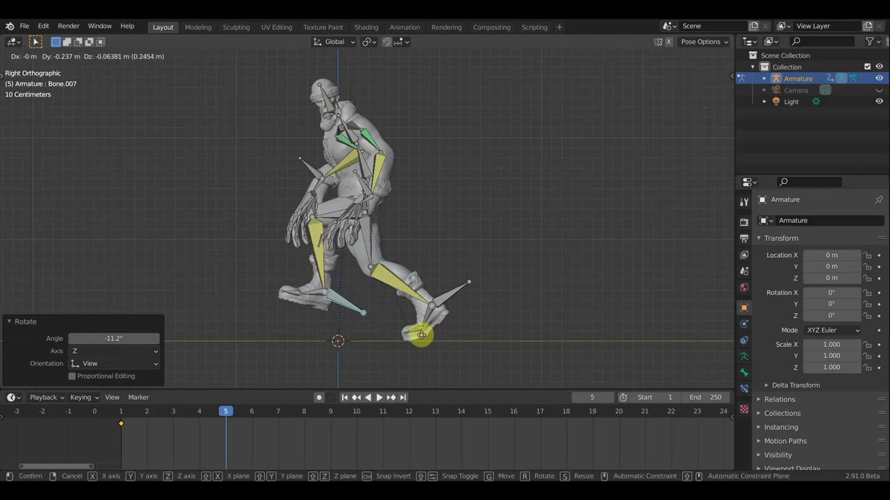
left_click(418, 337)
mouse_move(510, 340)
middle_mouse_down()
mouse_move(477, 334)
mouse_move(596, 338)
middle_mouse_up()
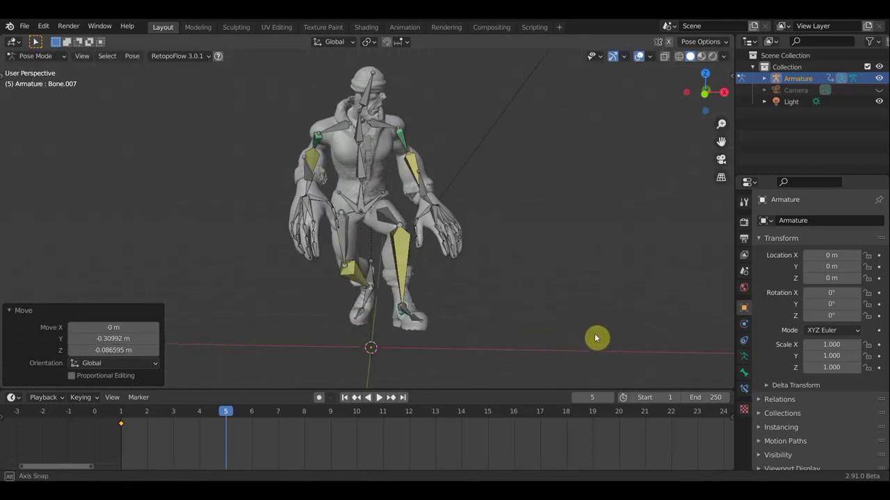
Move the hip and upper-arm bones together, then switch to side view.
left_click(364, 201)
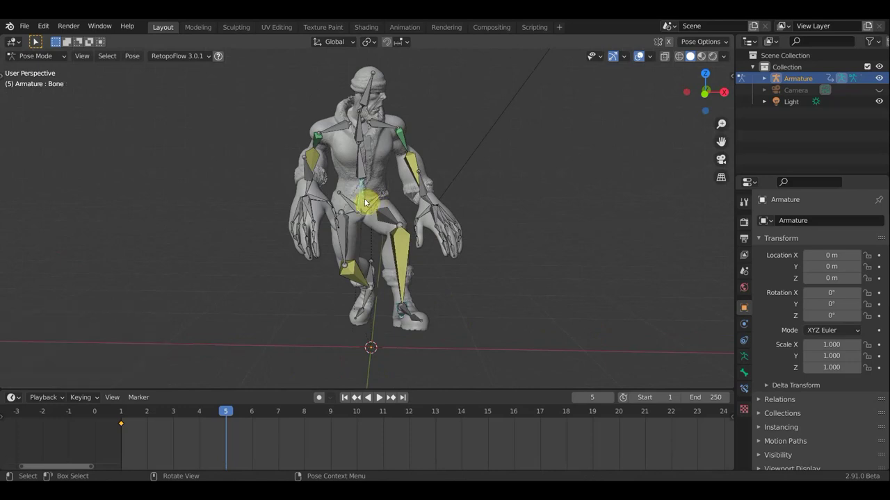
left_click(310, 168)
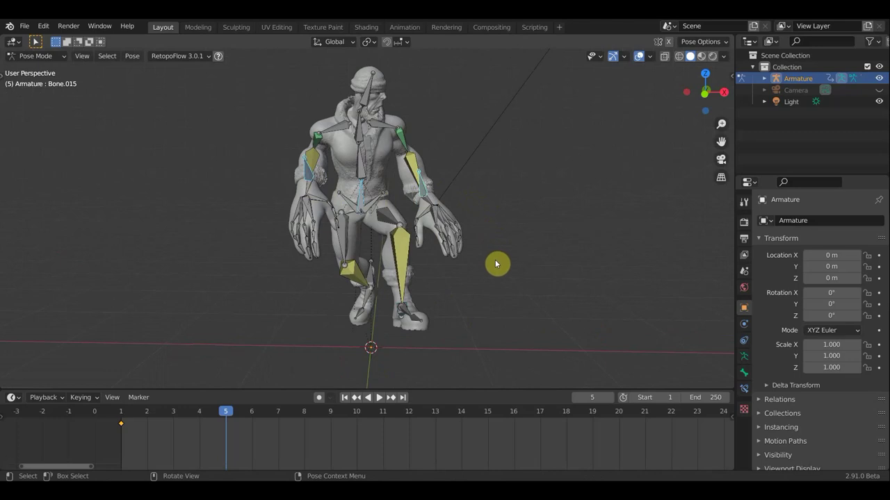
key("g")
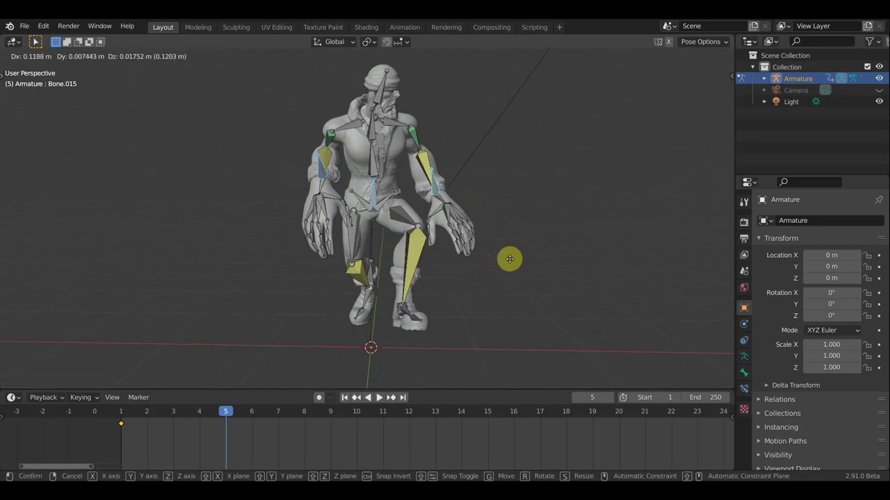
left_click(510, 259)
mouse_move(512, 262)
middle_mouse_down()
mouse_move(388, 297)
mouse_move(357, 274)
mouse_move(383, 266)
mouse_move(391, 252)
middle_mouse_up()
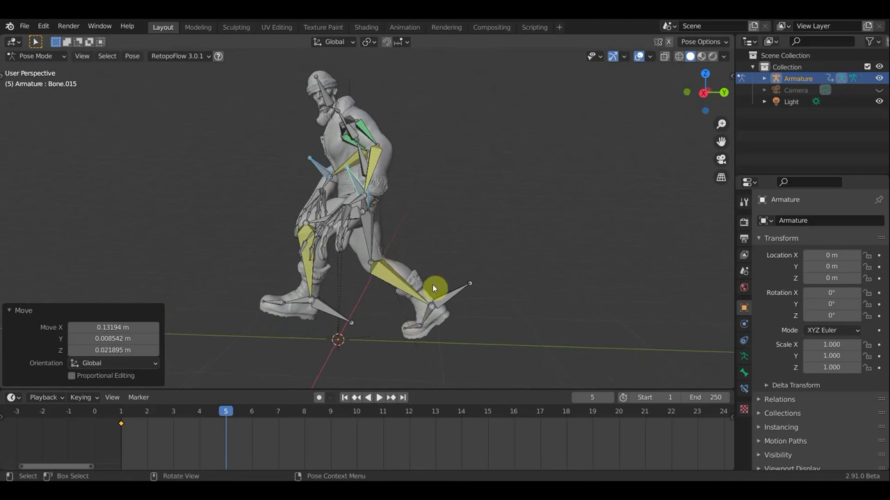
key("KP_3")
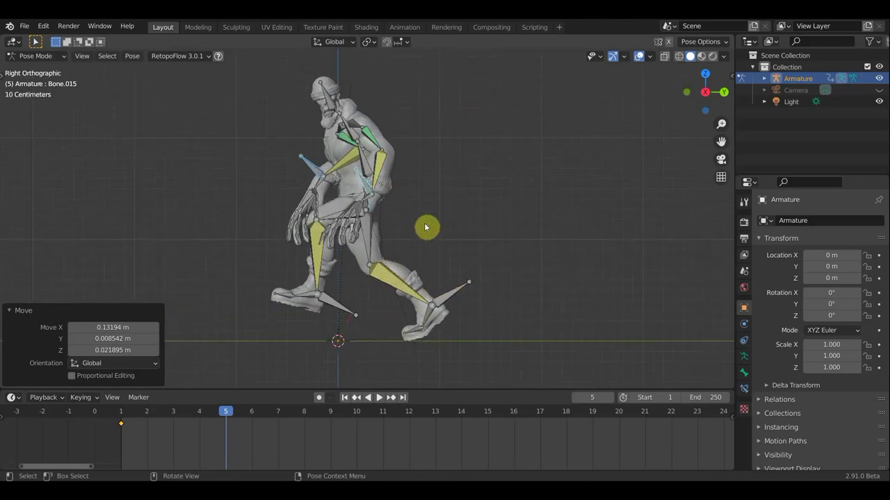
Move the yellow torso control bone and rotate it 64.9°.
left_click(372, 195)
key("g")
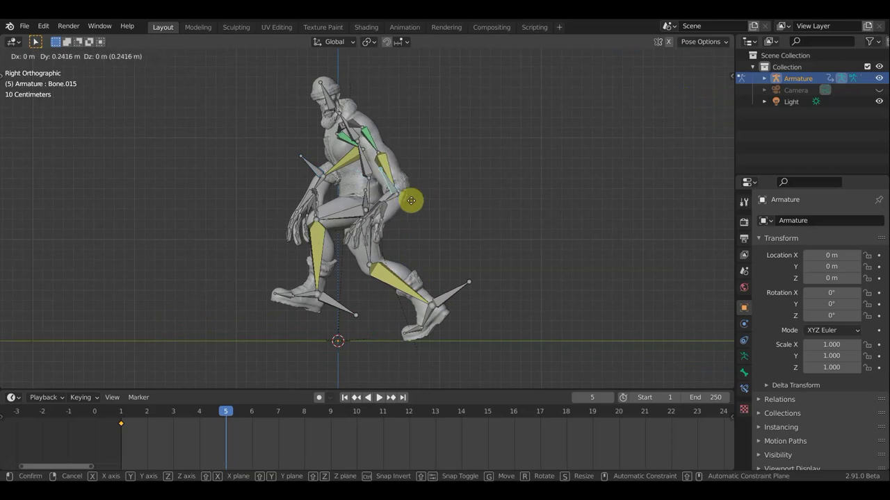
left_click(423, 182)
middle_click_drag(467, 204, 467, 357)
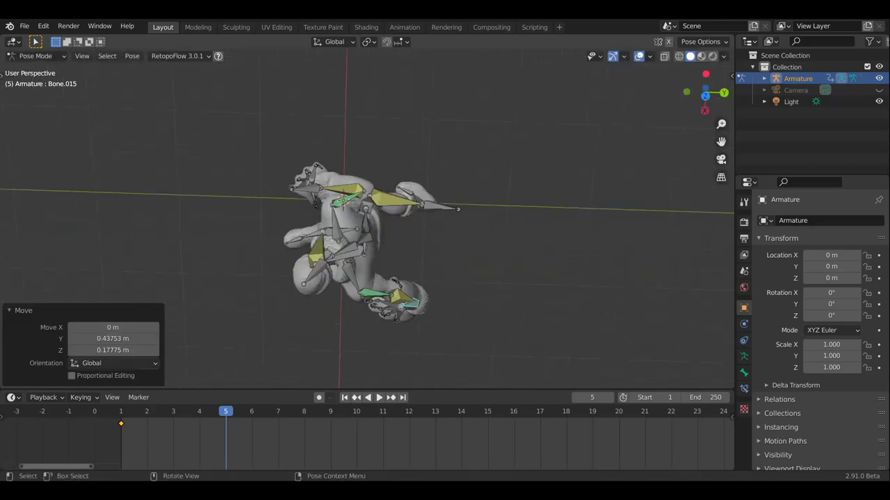
key("r")
left_click(483, 292)
mouse_move(484, 292)
middle_mouse_down()
mouse_move(468, 238)
mouse_move(426, 199)
mouse_move(445, 184)
mouse_move(528, 171)
middle_mouse_up()
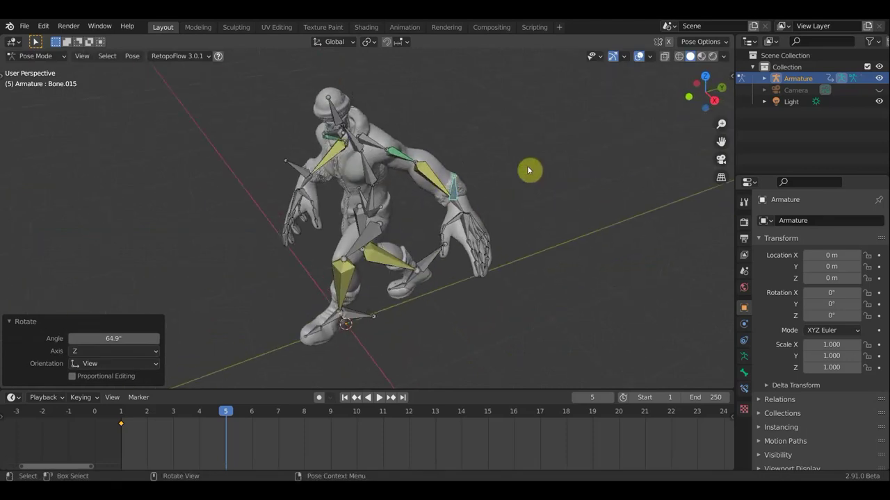
mouse_move(471, 179)
middle_mouse_down()
mouse_move(308, 179)
mouse_move(308, 142)
mouse_move(317, 137)
middle_mouse_up()
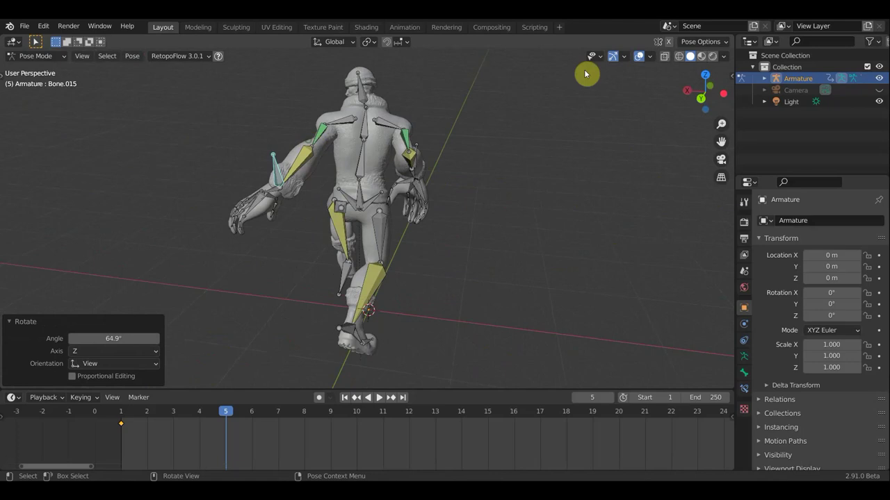
Hide the viewport overlays and orbit to inspect the bare posed mesh.
left_click(637, 57)
mouse_move(582, 169)
middle_mouse_down()
mouse_move(711, 169)
mouse_move(48, 155)
mouse_move(48, 208)
middle_mouse_up()
mouse_move(478, 240)
middle_mouse_down()
mouse_move(556, 284)
mouse_move(354, 180)
middle_mouse_up()
middle_click_drag(541, 290, 373, 278)
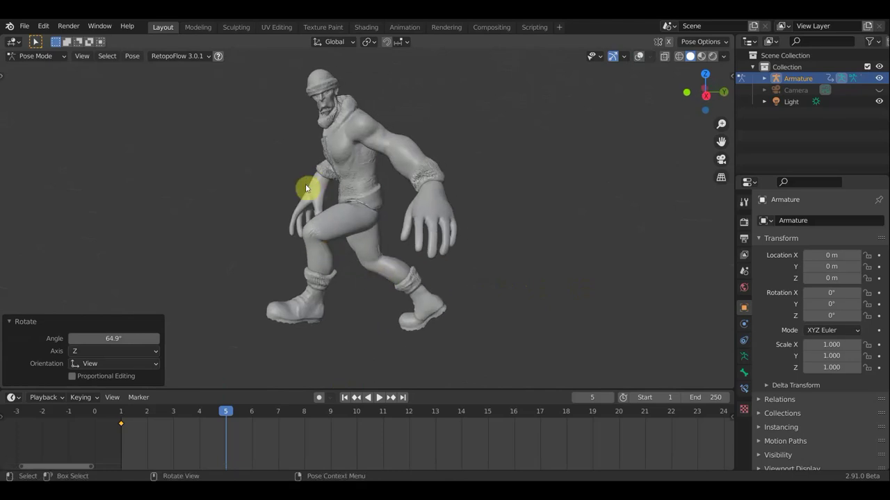
Show the overlays again, then move Bone.046 (−0.12761 m Y, 0.041019 m Z) and rotate it.
left_click(639, 55)
key("g")
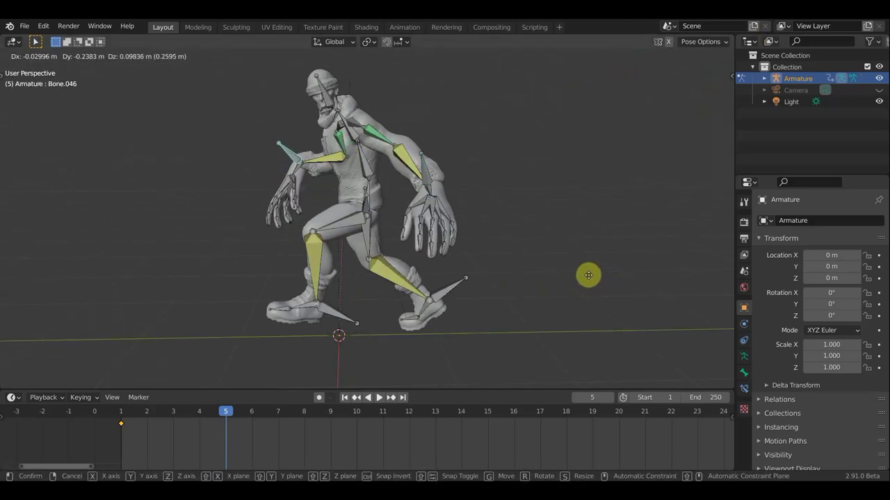
left_click(590, 274)
key("r")
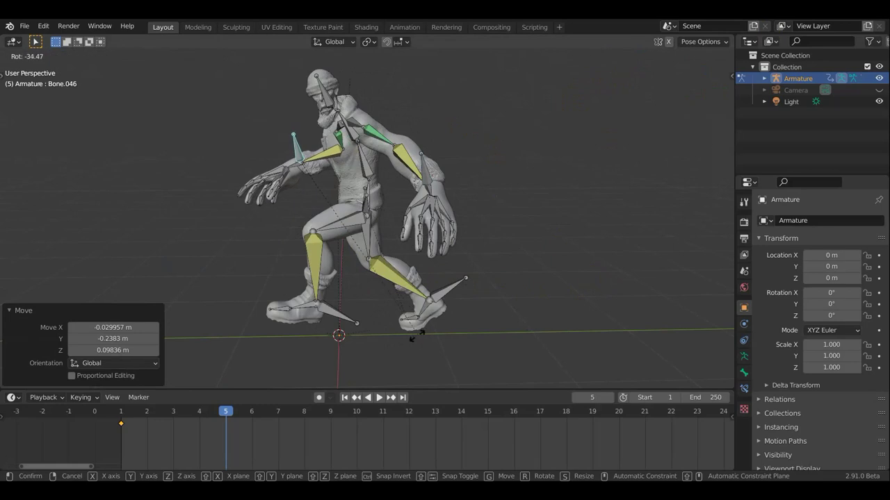
left_click(360, 287)
Select both upper-arm bones and move them into the stride pose in Right Ortho view.
mouse_move(496, 264)
middle_mouse_down()
mouse_move(543, 298)
mouse_move(591, 292)
mouse_move(616, 264)
mouse_move(616, 254)
mouse_move(595, 256)
middle_mouse_up()
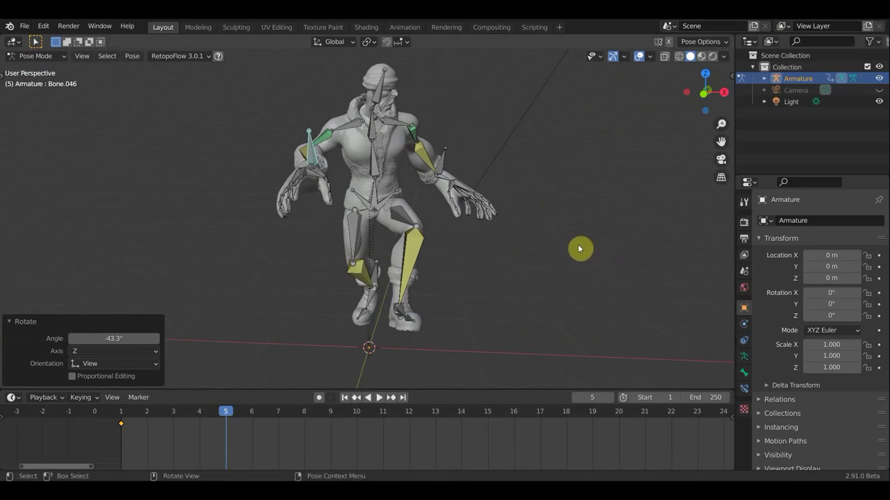
left_click(376, 161)
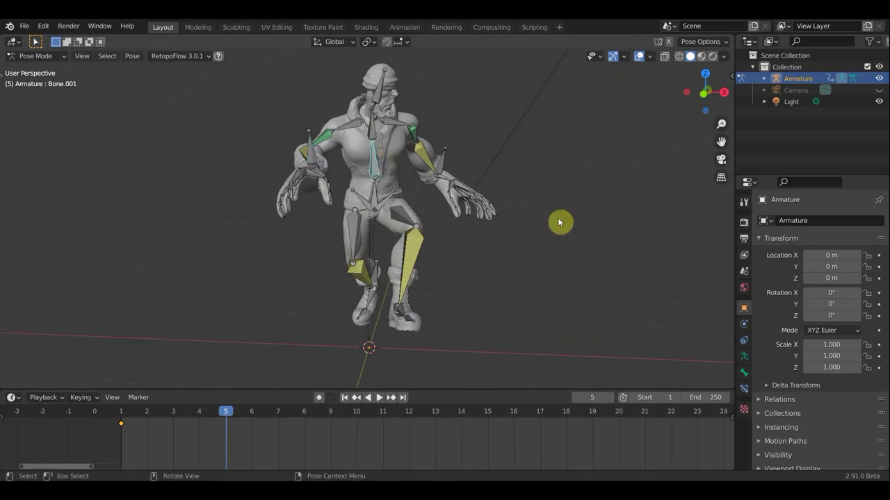
mouse_move(559, 219)
middle_mouse_down()
mouse_move(542, 285)
mouse_move(527, 297)
mouse_move(438, 259)
middle_mouse_up()
middle_click_drag(588, 271, 512, 201)
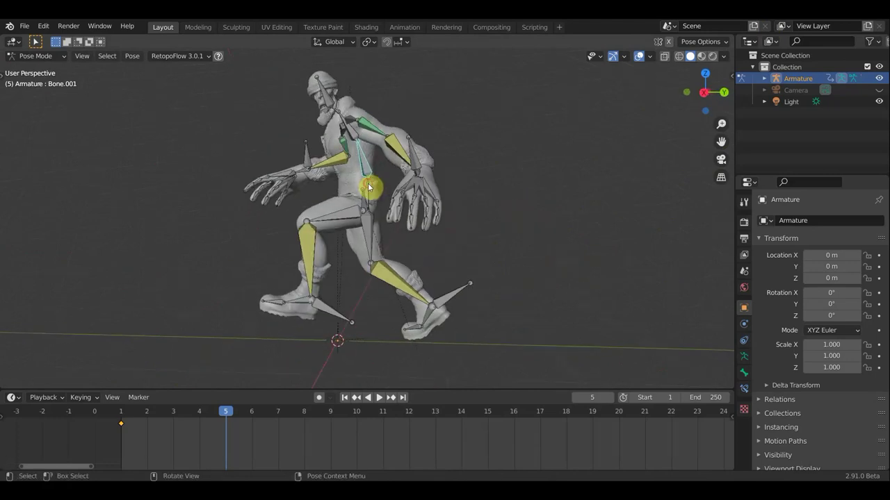
left_click(411, 159, "shift")
left_click(308, 159, "shift")
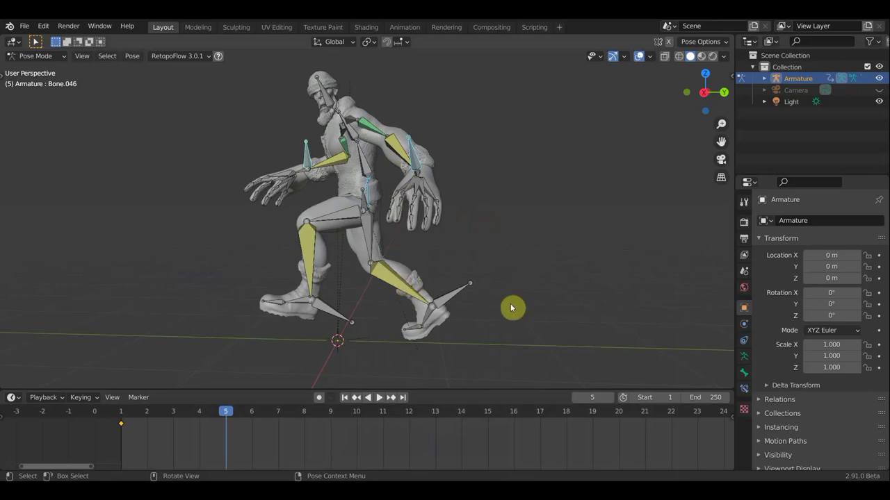
key("KP_3")
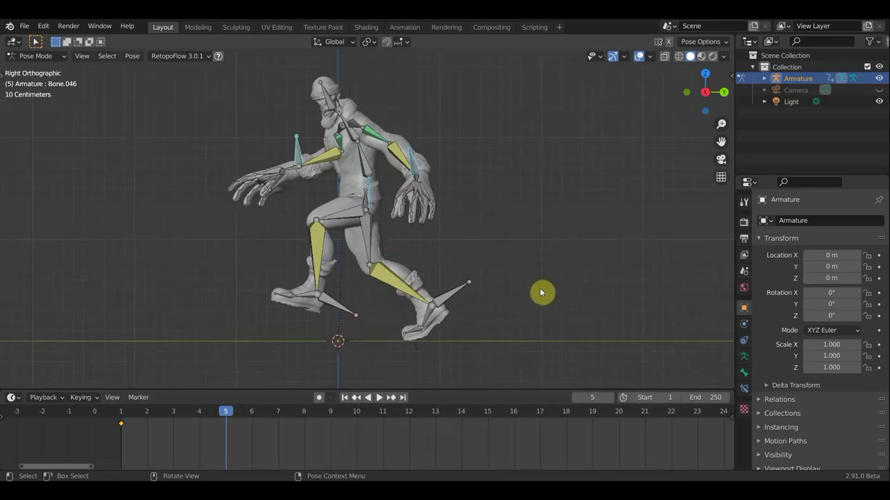
key("g")
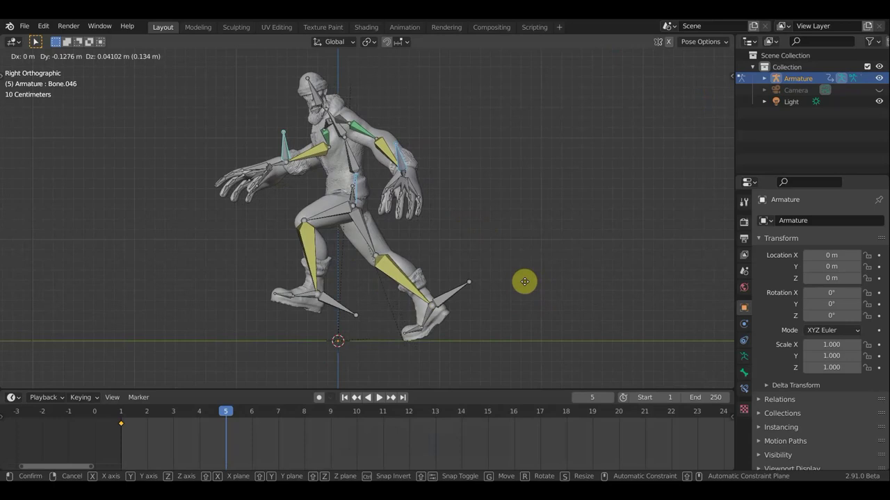
left_click(526, 285)
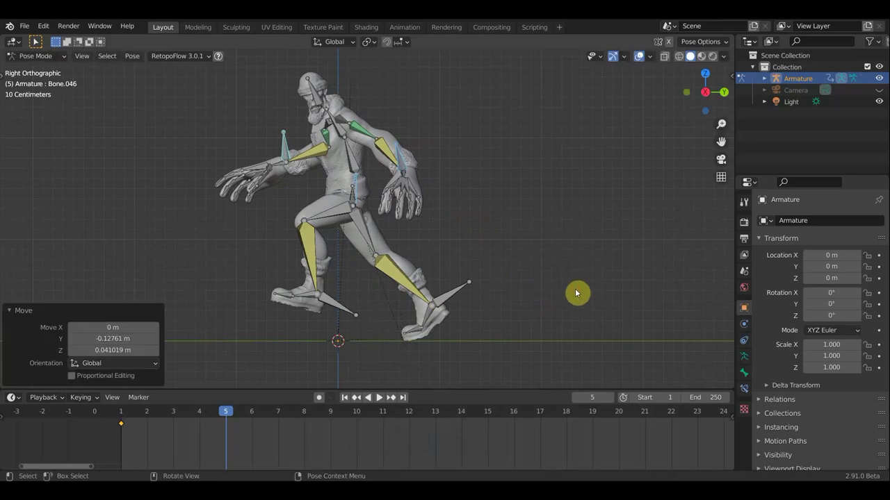
Keyframe Location & Rotation for all bones at frame 5.
key("a")
key("i")
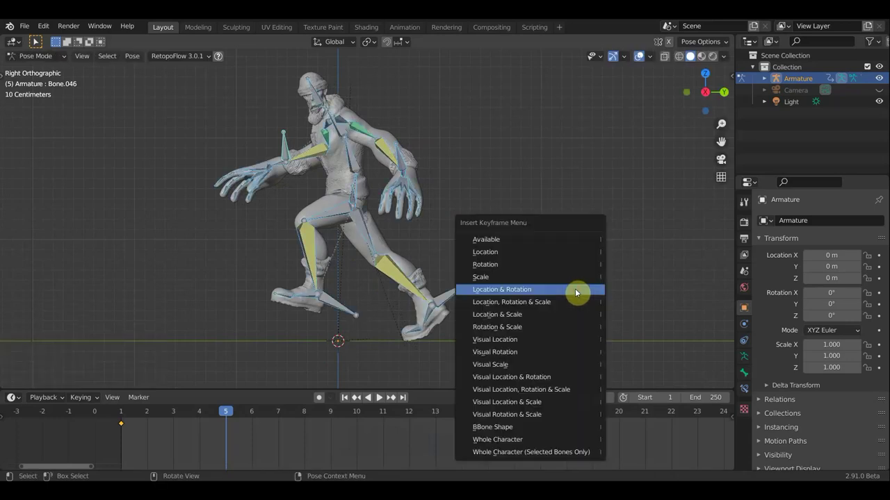
left_click(574, 292)
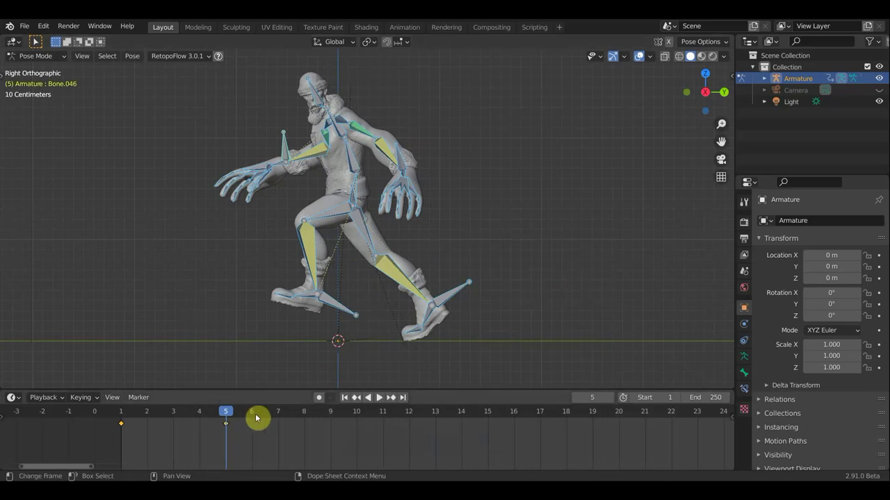
Scrub through frames 1–5 with overlays hidden to check the stride, then show overlays again.
mouse_move(190, 416)
left_mouse_down()
mouse_move(91, 417)
mouse_move(220, 422)
mouse_move(88, 419)
mouse_move(270, 431)
mouse_move(123, 425)
left_mouse_up()
middle_click_drag(640, 136, 639, 53)
key("space")
left_click(638, 55)
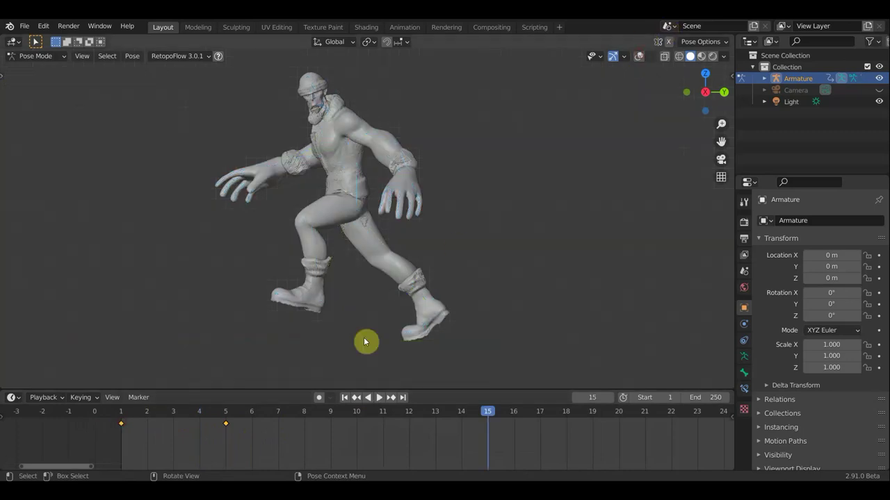
mouse_move(226, 411)
left_mouse_down()
mouse_move(123, 415)
mouse_move(349, 432)
left_mouse_up()
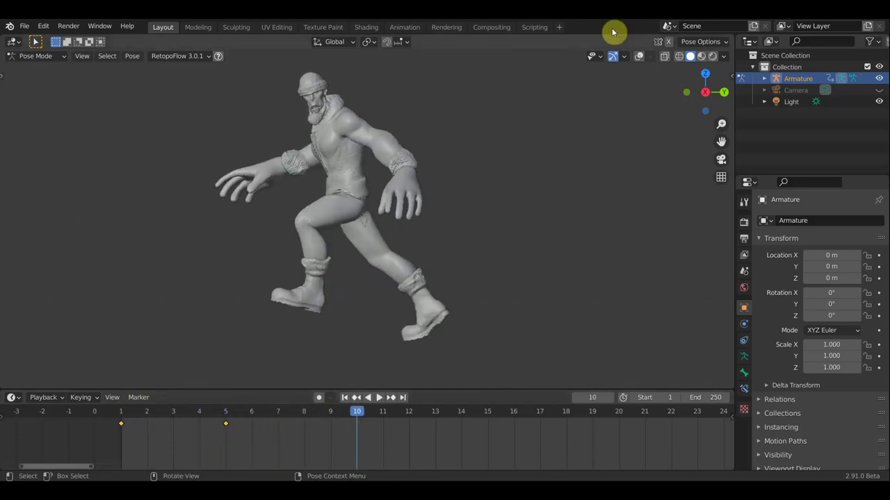
left_click(639, 55)
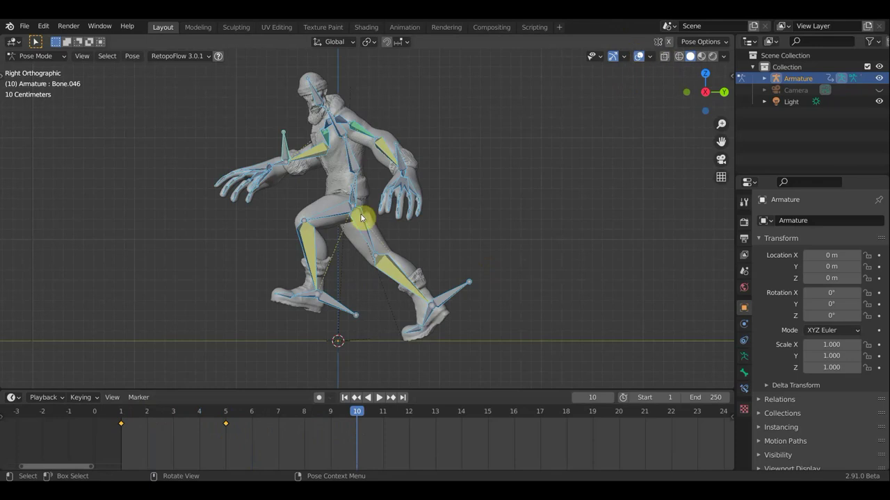
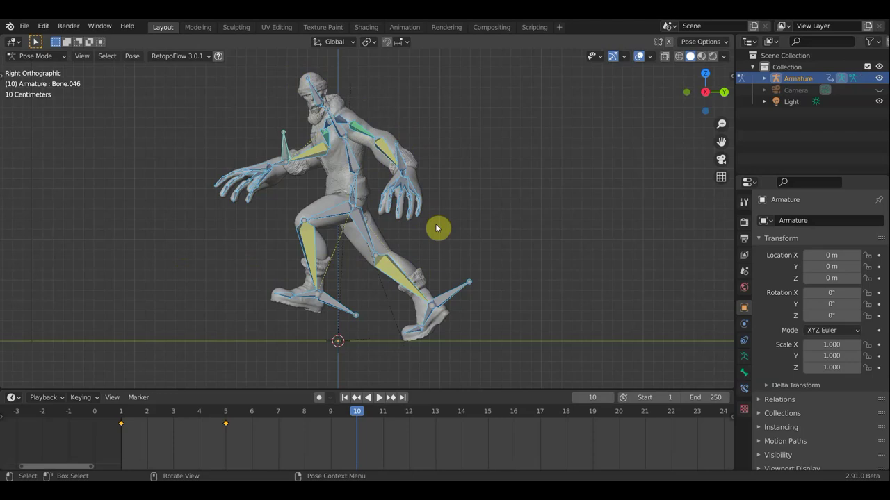
Select the trailing foot bone and compare its pose at frames 1, 5 and 10.
left_click(389, 292)
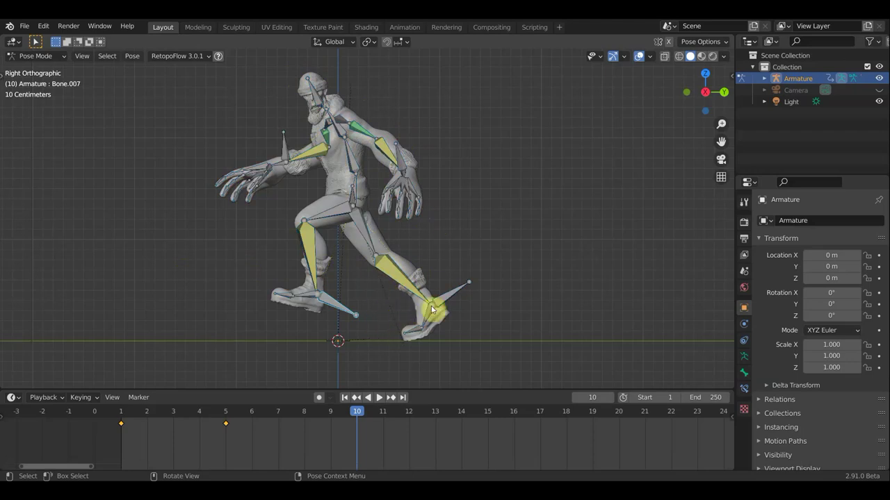
left_click(122, 414)
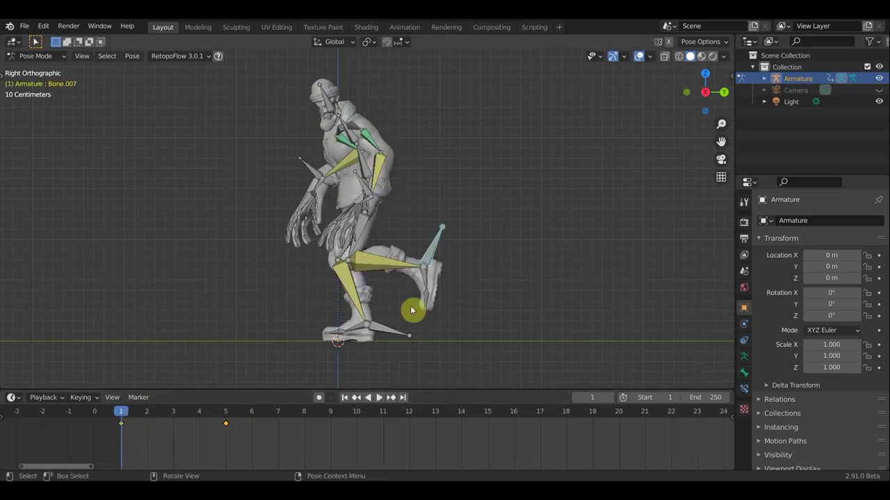
left_click(227, 415)
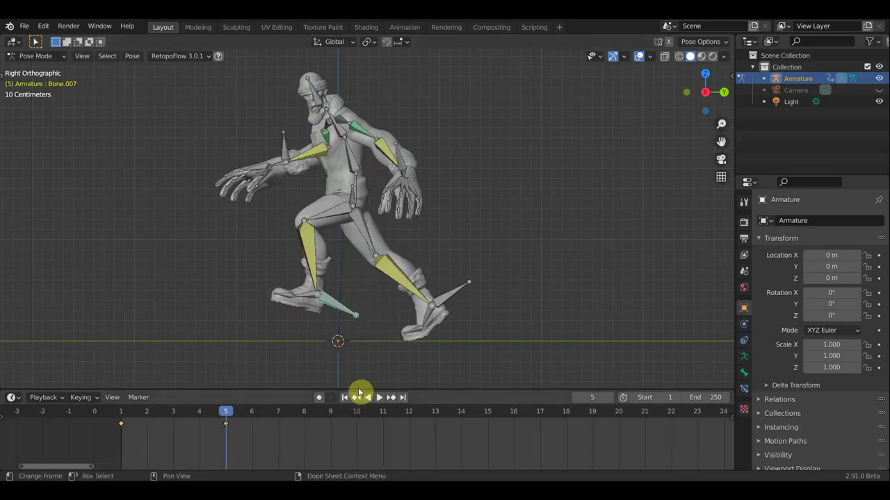
left_click(357, 410)
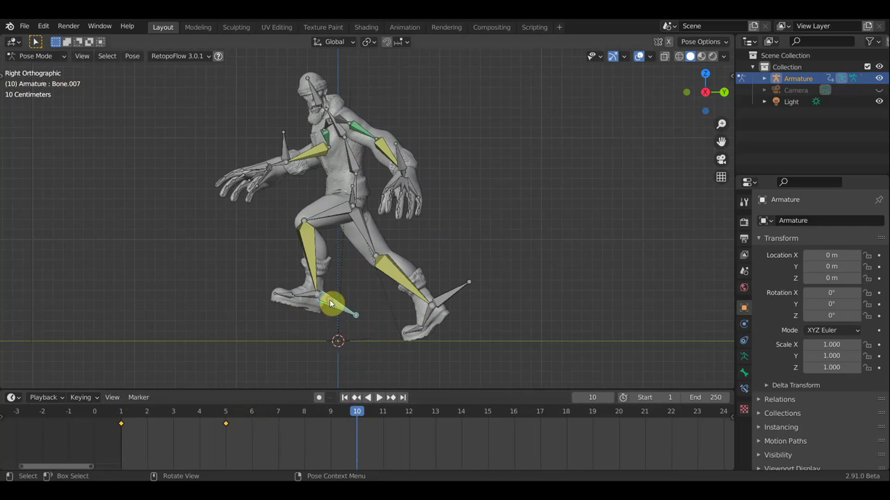
At frame 10, lower the foot, rotate it 15.1° flat and shift it back.
key("g")
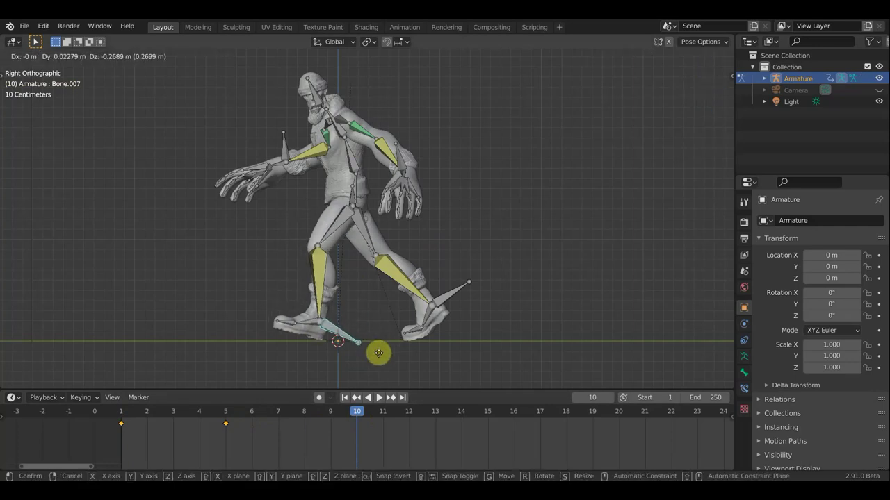
left_click(380, 357)
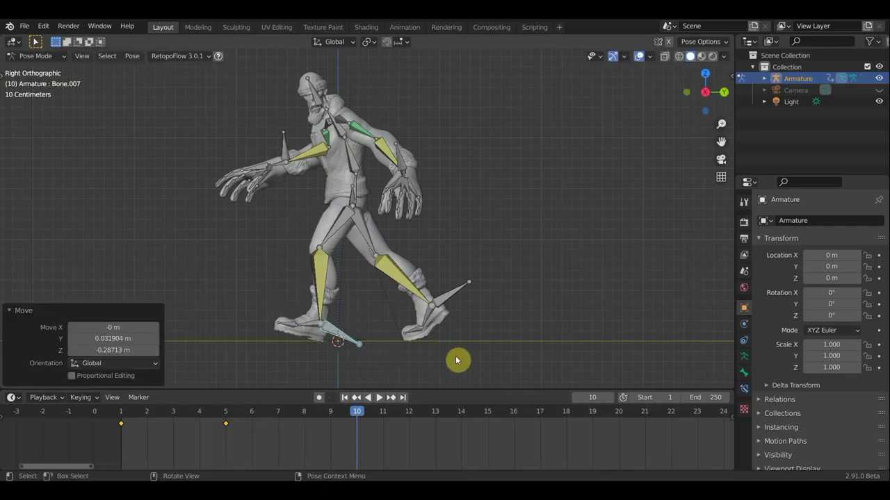
key("r")
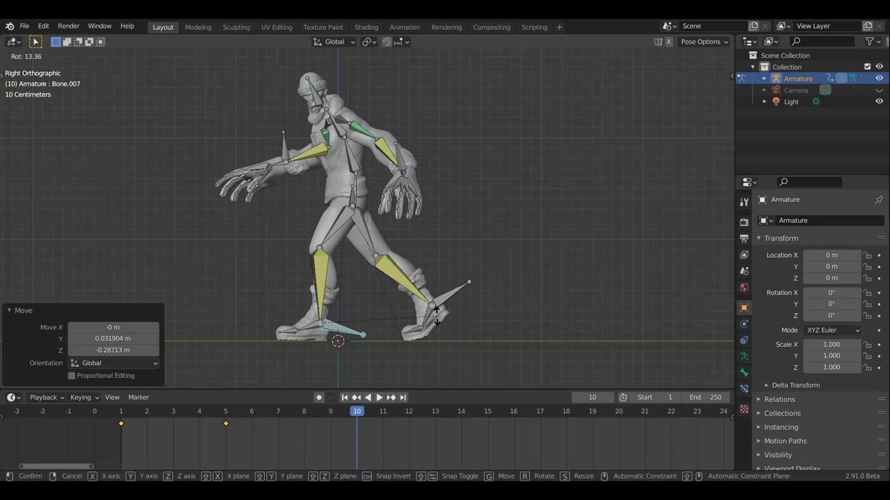
left_click(434, 311)
key("g")
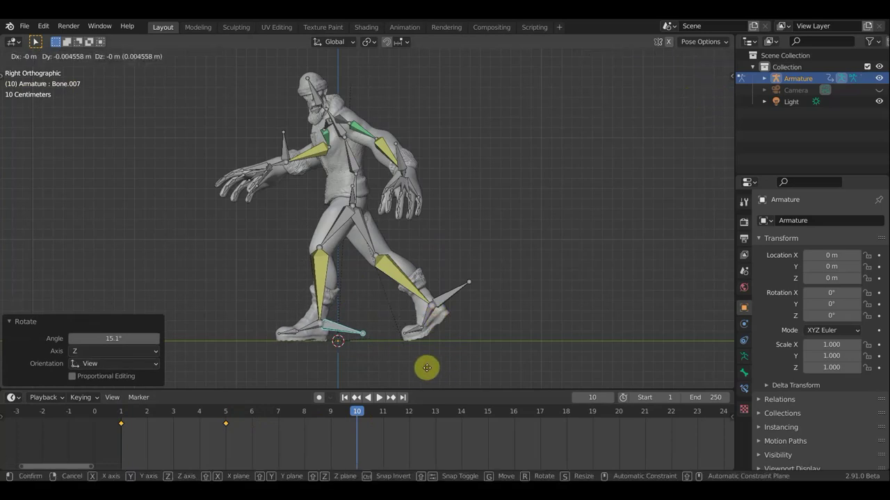
left_click(425, 367)
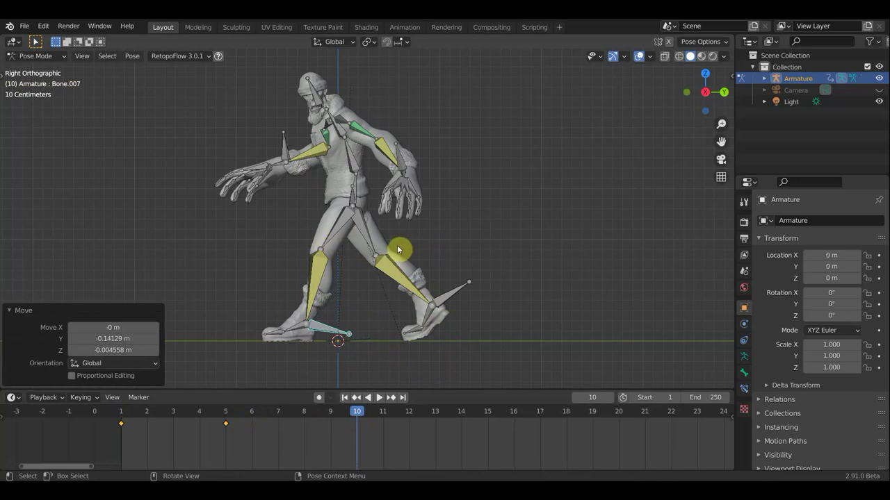
Lower the main hip bone slightly down and back at frame 10.
left_click(356, 192)
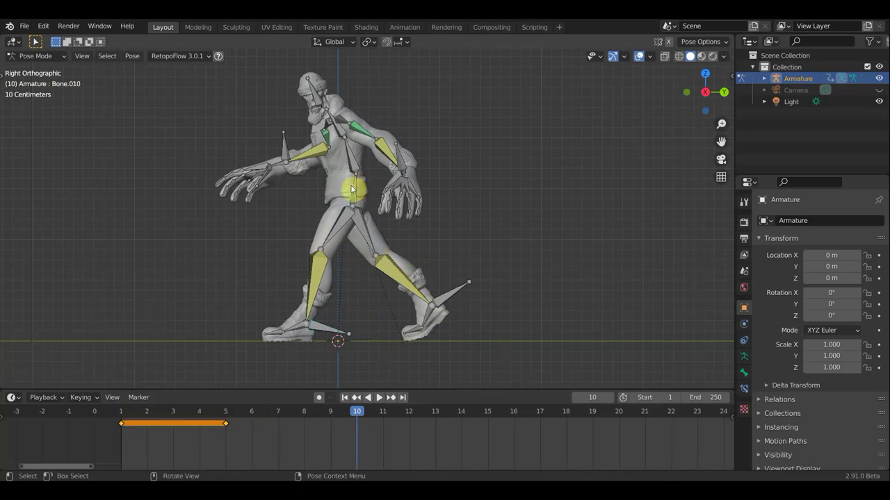
left_click(358, 183)
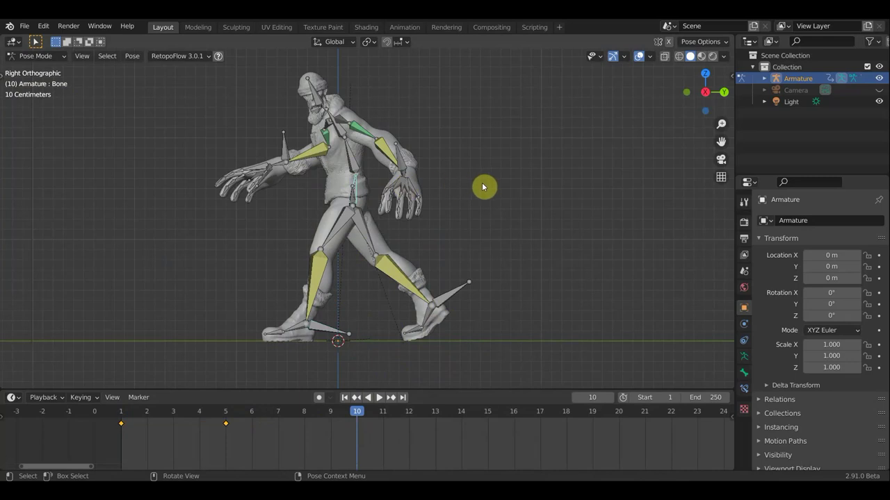
key("g")
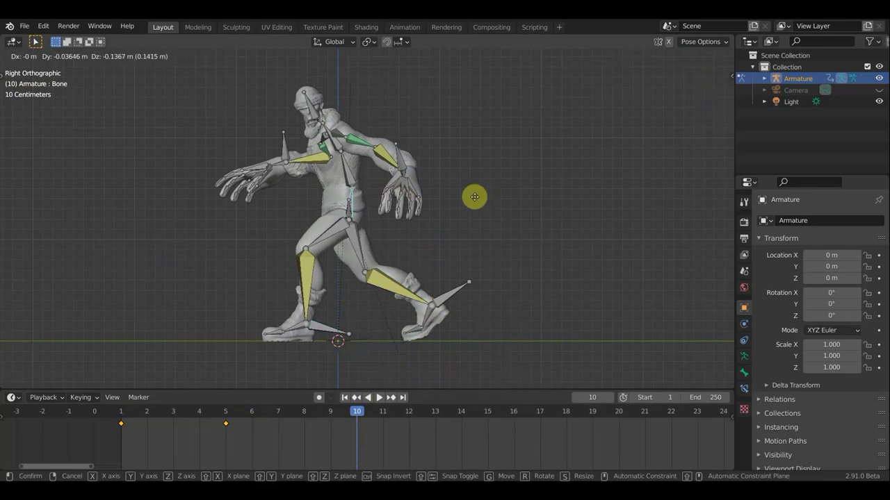
left_click(475, 200)
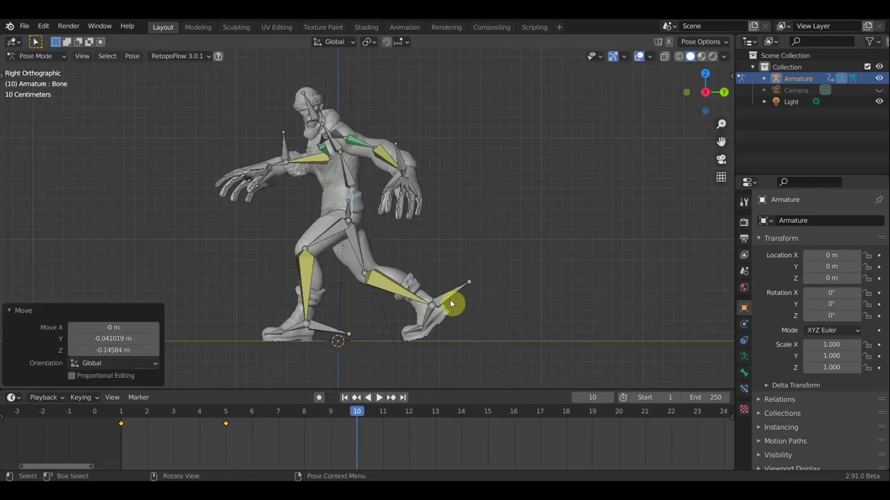
Raise front foot Bone.038 about 0.31 m and tilt its toes up 23.7°.
left_click(464, 298)
key("g")
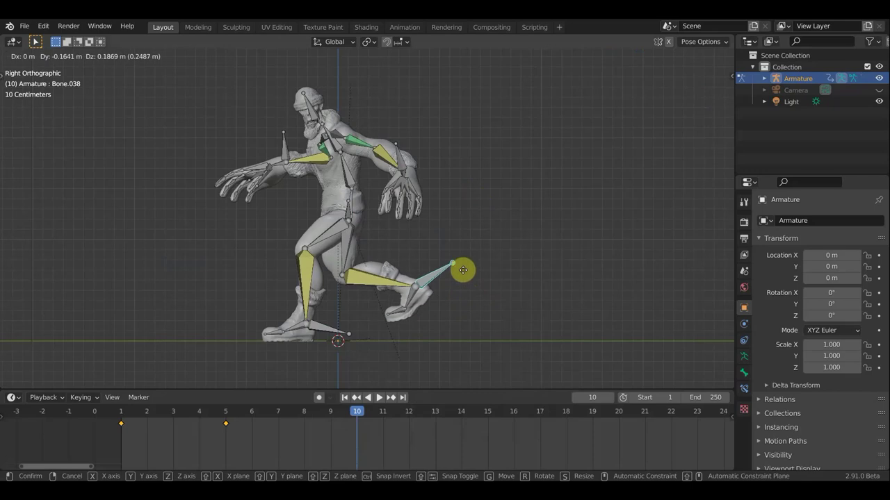
left_click(470, 272)
key("r")
left_click(478, 251)
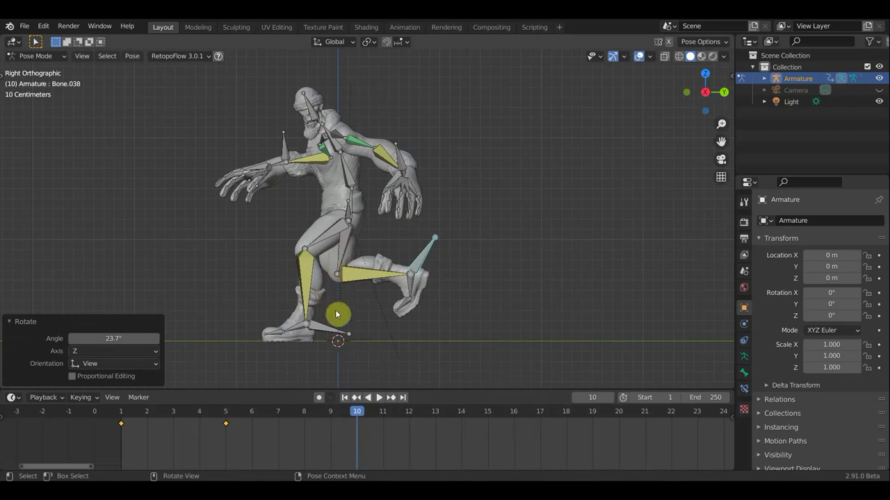
Shift the hip/spine bone and both upper-arm bones to adjust the shoulders.
left_click(403, 164)
mouse_move(441, 191)
middle_mouse_down()
mouse_move(517, 202)
mouse_move(523, 228)
middle_mouse_up()
middle_click_drag(596, 228, 621, 232)
middle_click_drag(502, 215, 502, 216)
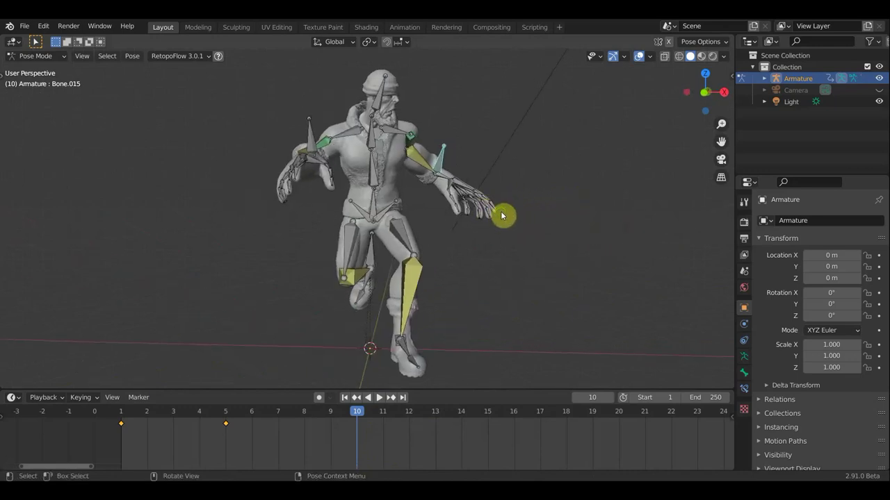
left_click(376, 206)
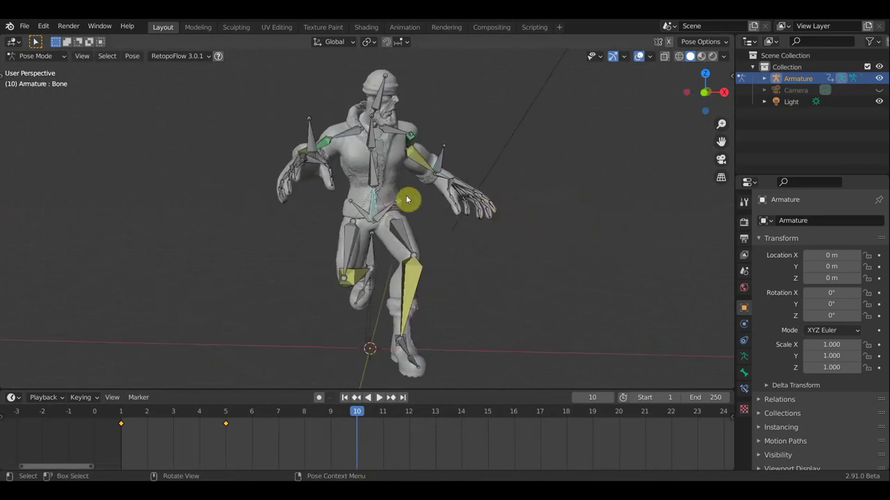
left_click(312, 148, "shift")
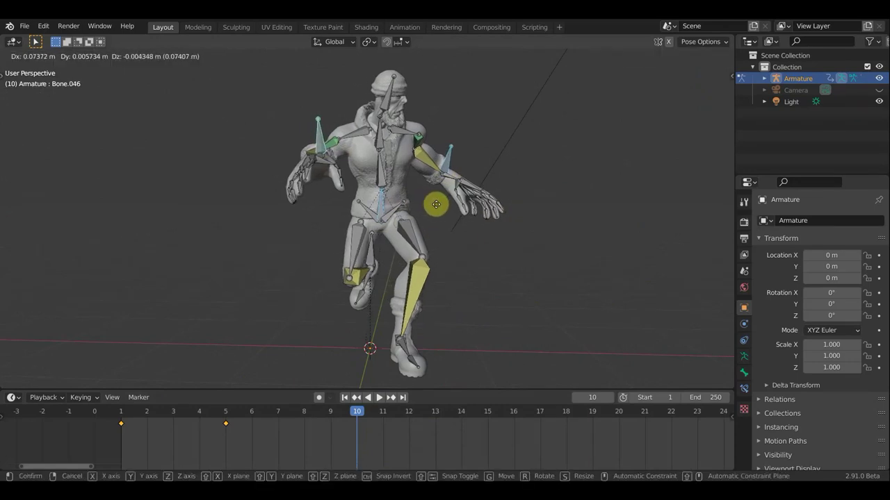
left_click(434, 203)
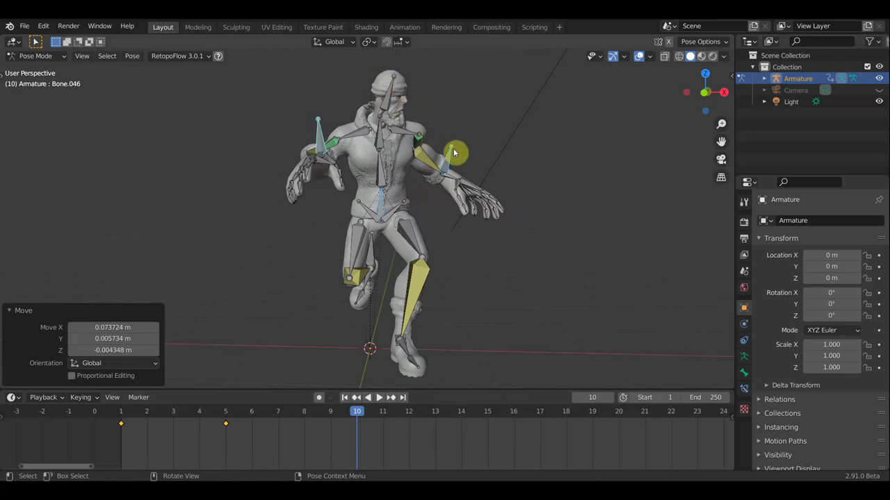
Move arm bone Bone.015 and swing it down -42.7°.
left_click(447, 167)
key("g")
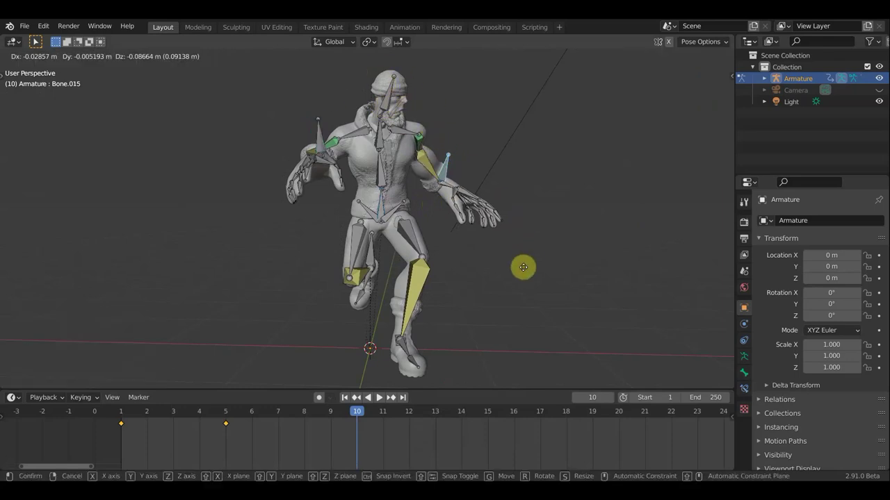
left_click(513, 277)
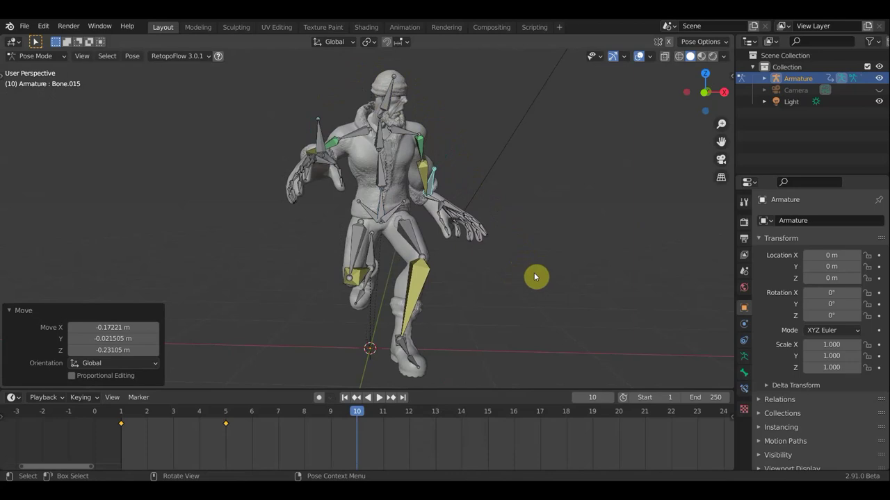
key("r")
left_click(451, 309)
left_click(451, 308)
middle_click_drag(407, 248, 384, 257)
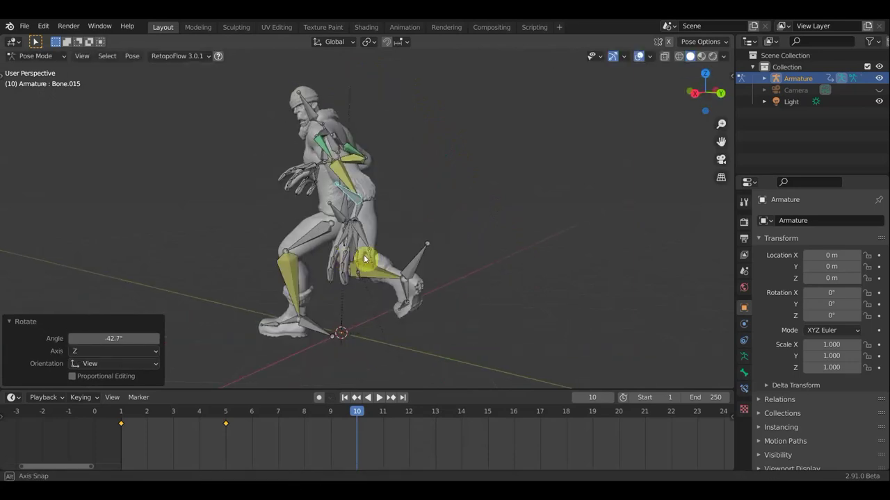
Bend the forearm 38.3° and swing the arm back -60.4°.
left_click(425, 268)
key("r")
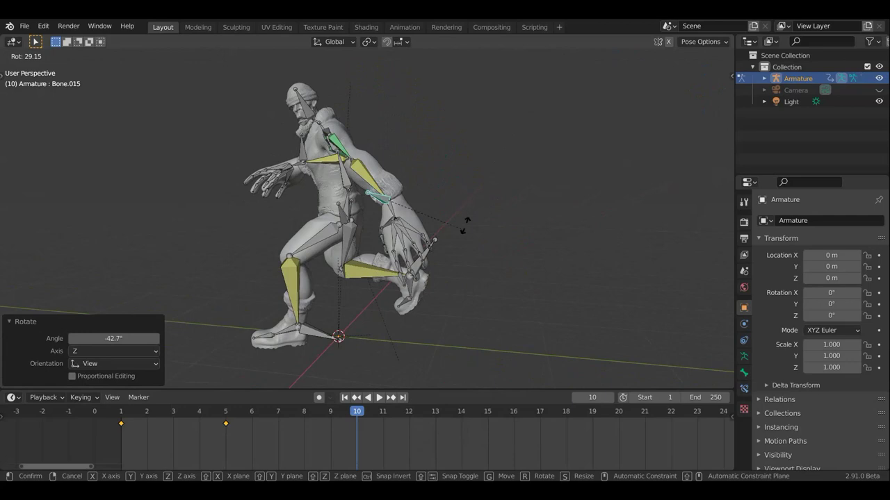
left_click(466, 217)
middle_click_drag(469, 228, 532, 218)
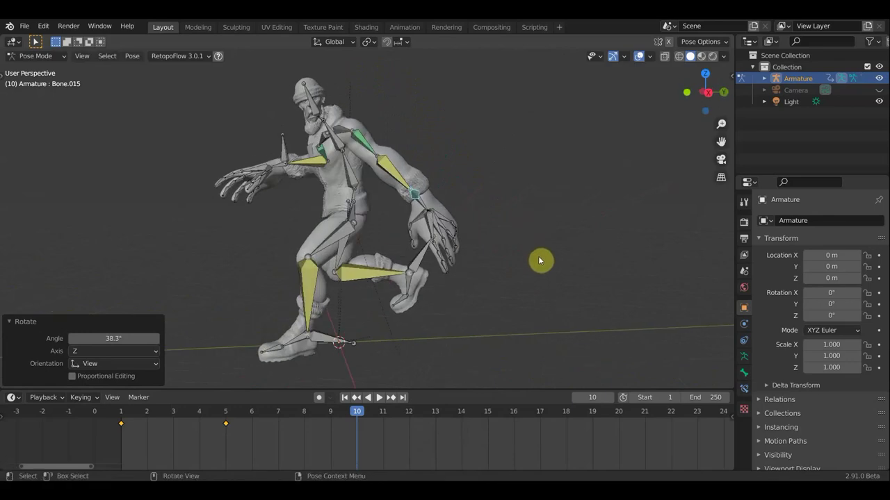
left_click(481, 265)
mouse_move(481, 265)
middle_mouse_down()
mouse_move(544, 272)
mouse_move(433, 274)
mouse_move(486, 333)
middle_mouse_up()
key("r")
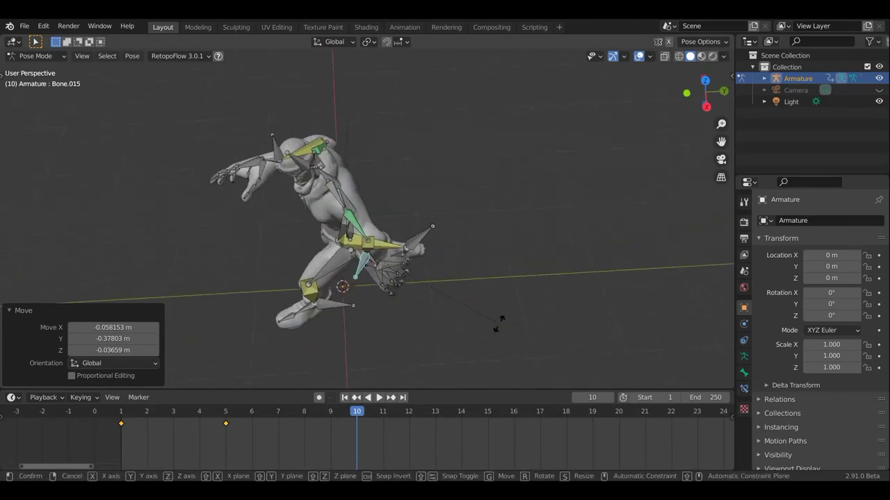
left_click(370, 357)
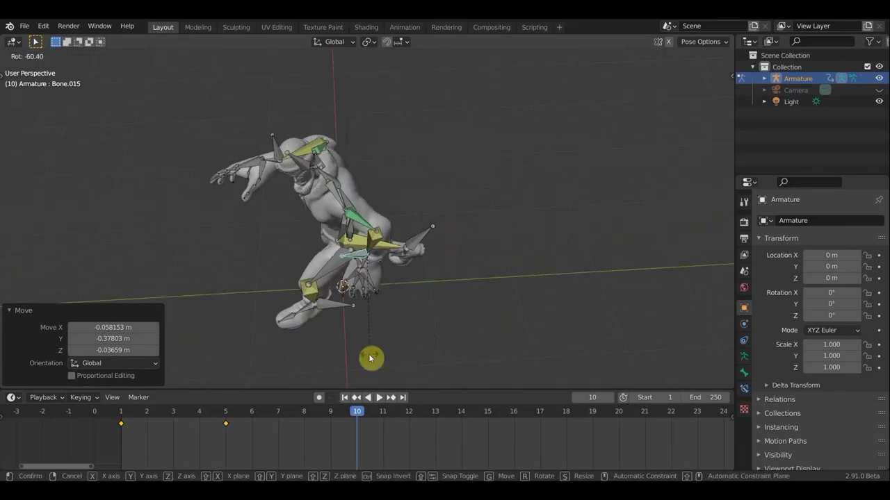
Select a shoulder bone and show its bone constraints.
mouse_move(431, 308)
middle_mouse_down()
mouse_move(421, 218)
mouse_move(413, 214)
middle_mouse_up()
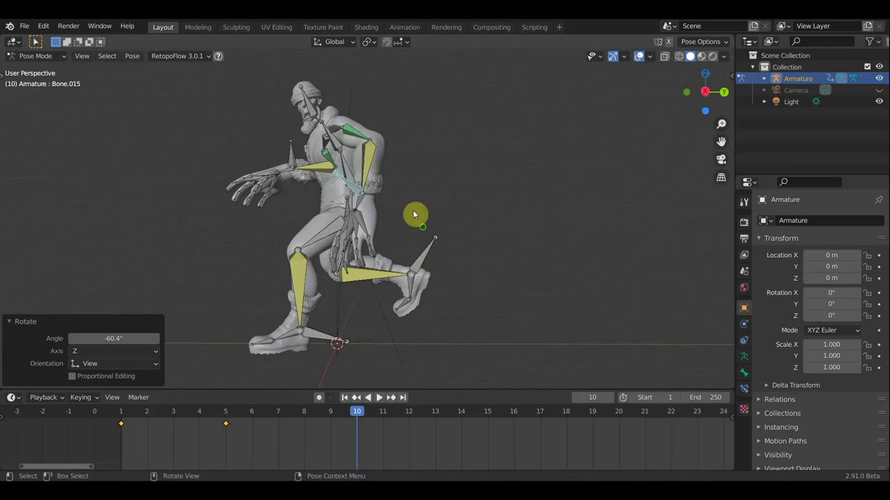
left_click(360, 136)
left_click(744, 389)
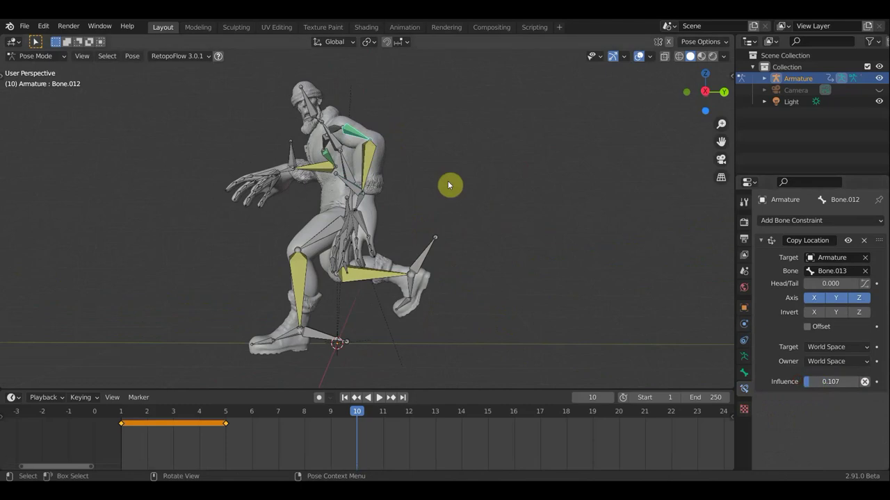
Select the next arm bone and lower its Copy Transforms influence to about 0.16.
key("bracketright")
scroll(856, 417, "down", 1)
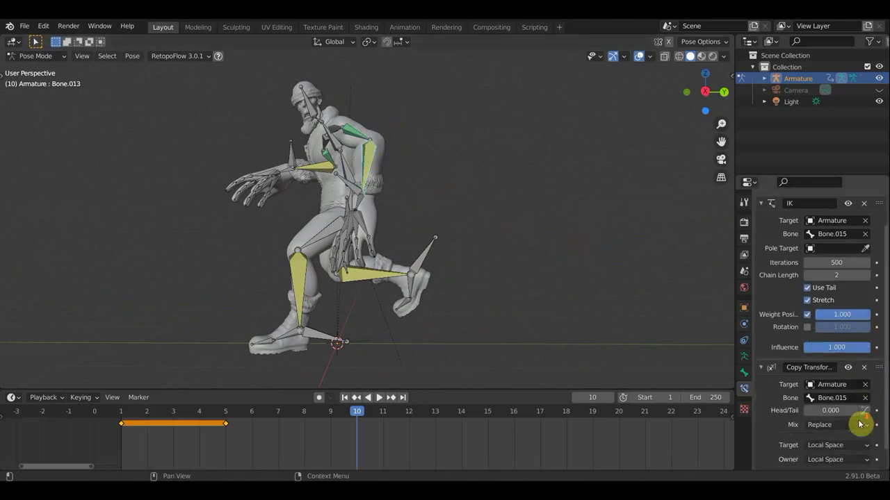
scroll(851, 437, "down", 1)
left_click_drag(831, 460, 813, 460)
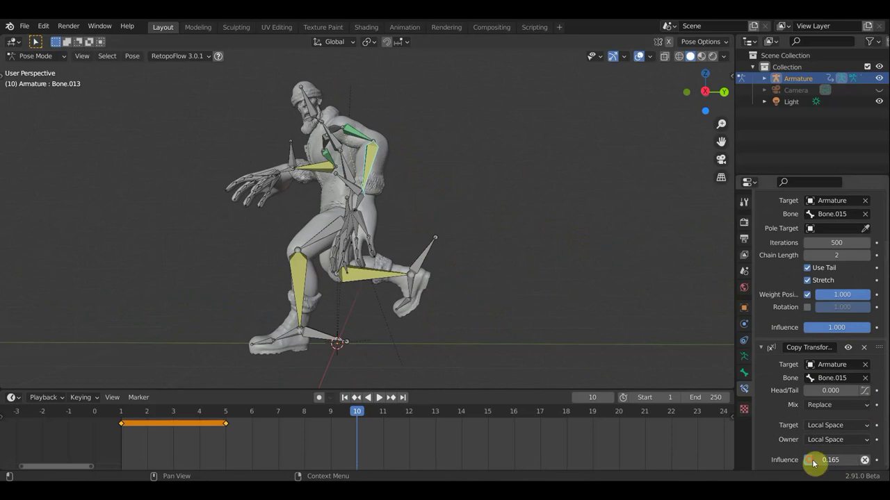
mouse_move(373, 238)
middle_mouse_down()
mouse_move(397, 267)
mouse_move(388, 250)
middle_mouse_up()
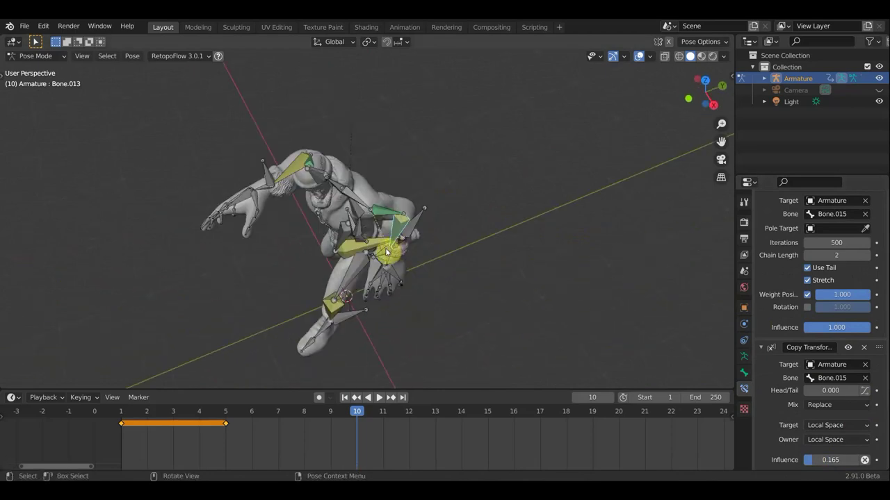
Undo the constraint change and rotate hand control Bone.015 39.5° about Z.
key("ctrl+z")
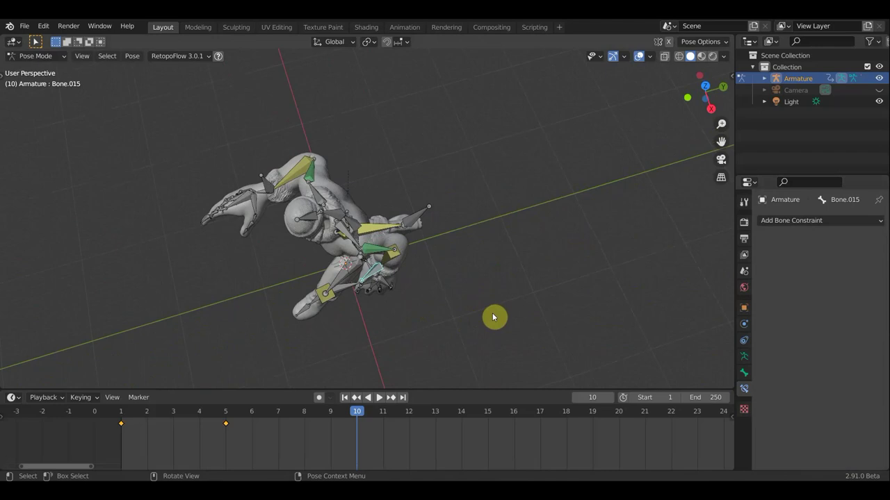
key("r")
left_click(515, 227)
Move hand control Bone.015 by about -0.02, 0.29, 0.17 m to sit beside the hip.
mouse_move(508, 266)
middle_mouse_down()
mouse_move(433, 153)
mouse_move(461, 153)
mouse_move(464, 169)
middle_mouse_up()
left_click(340, 259)
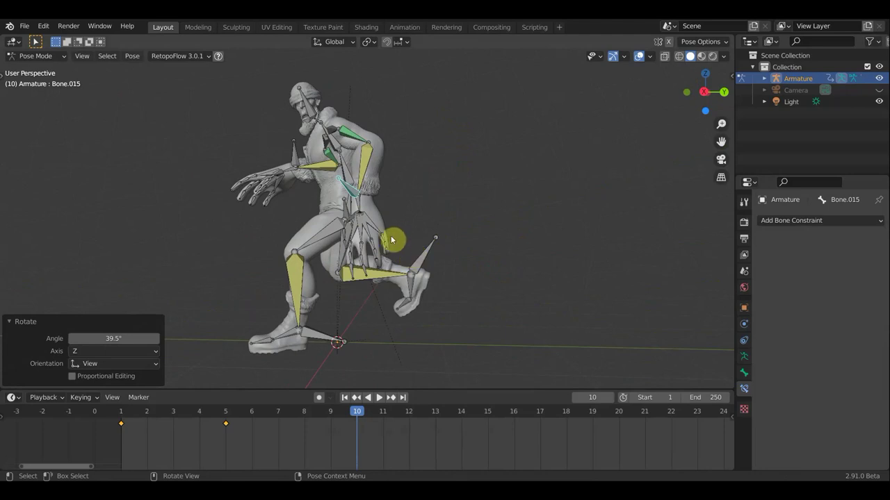
key("g")
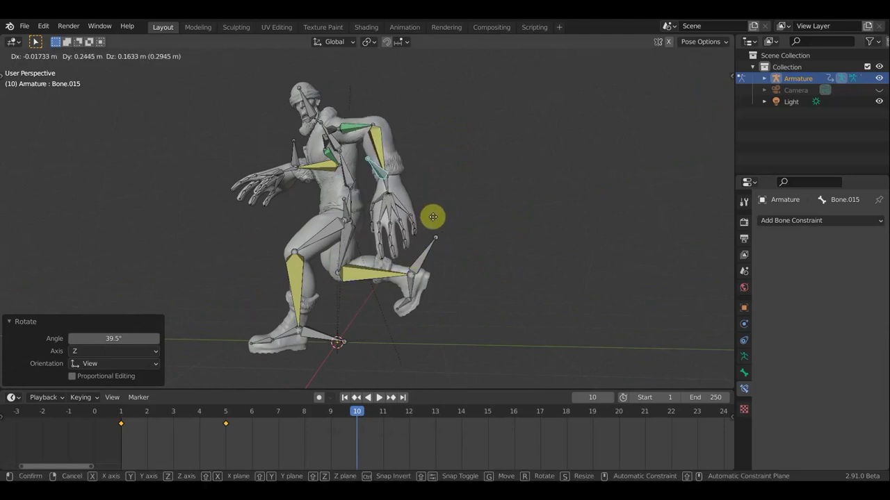
left_click(434, 217)
mouse_move(438, 227)
middle_mouse_down()
mouse_move(383, 253)
mouse_move(333, 236)
mouse_move(449, 222)
mouse_move(476, 243)
middle_mouse_up()
scroll(441, 246, "up", 2)
scroll(489, 245, "up", 2)
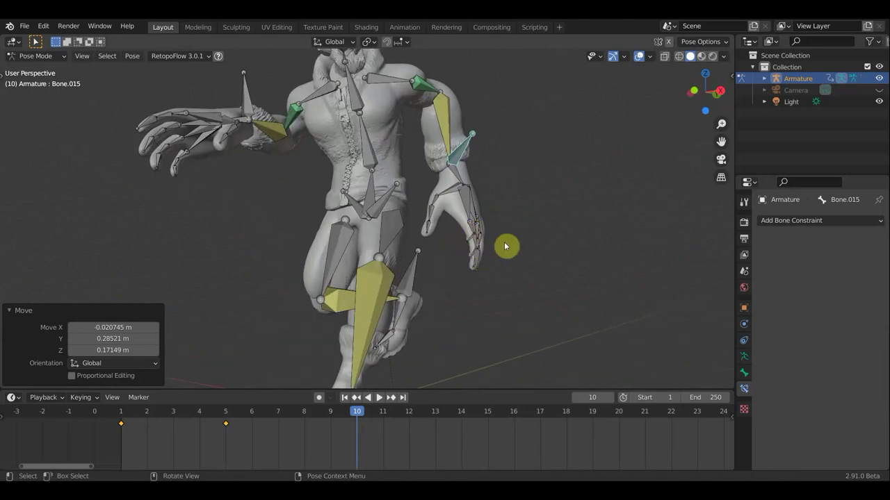
Rotate the hand bone twice to set its angle.
left_click(494, 253)
middle_click_drag(494, 252, 411, 258)
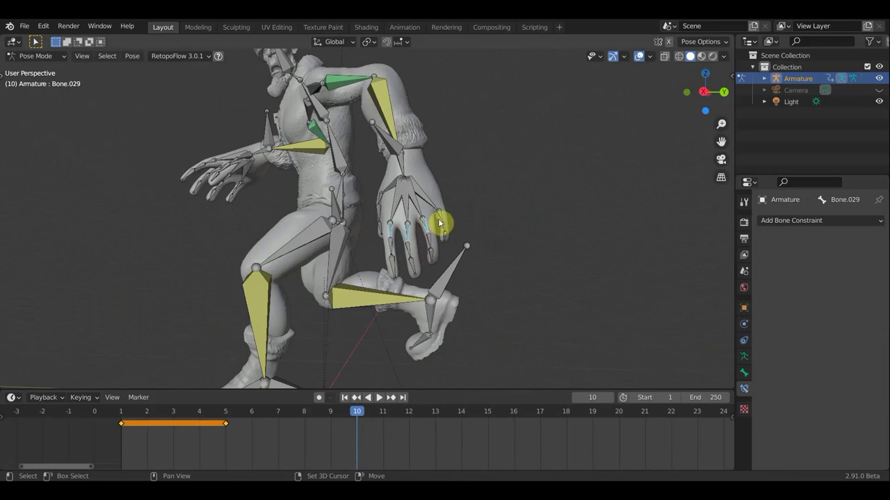
mouse_move(453, 236)
middle_mouse_down()
mouse_move(562, 232)
mouse_move(580, 264)
middle_mouse_up()
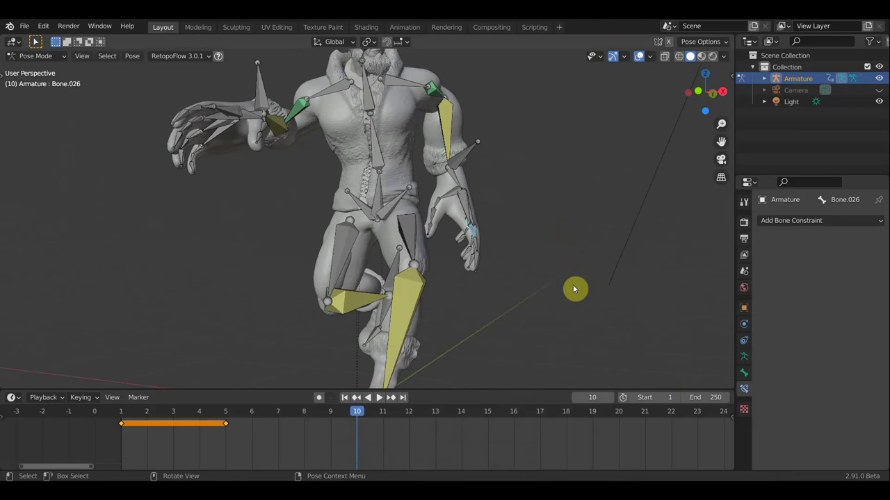
key("r")
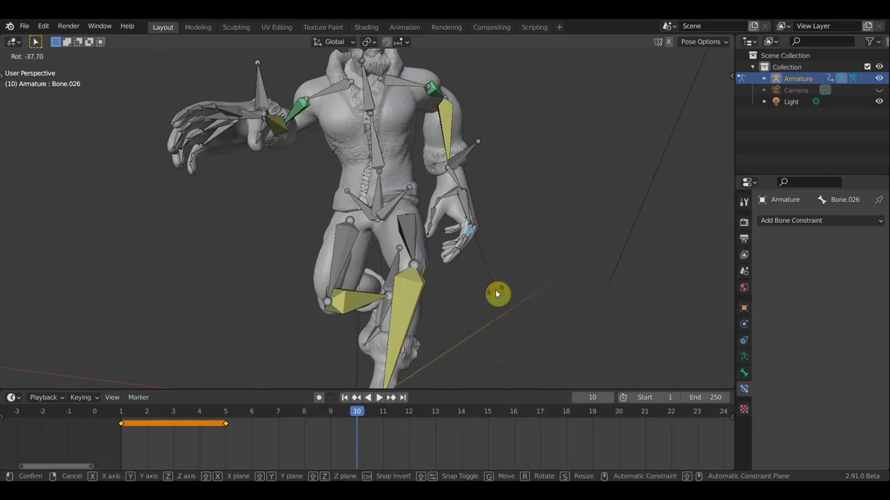
left_click(496, 293)
middle_click_drag(481, 284, 375, 250)
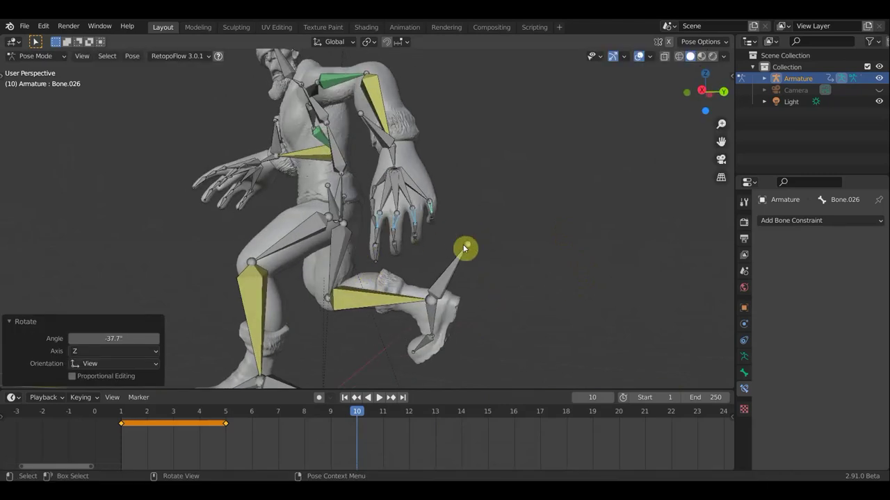
key("r")
left_click(516, 223)
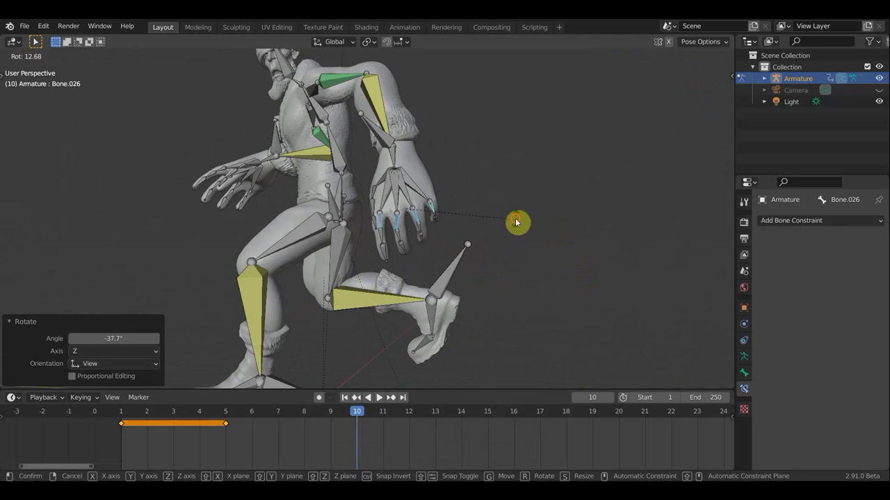
Select the finger bones and curl them in two rotations.
left_click(396, 239, "shift")
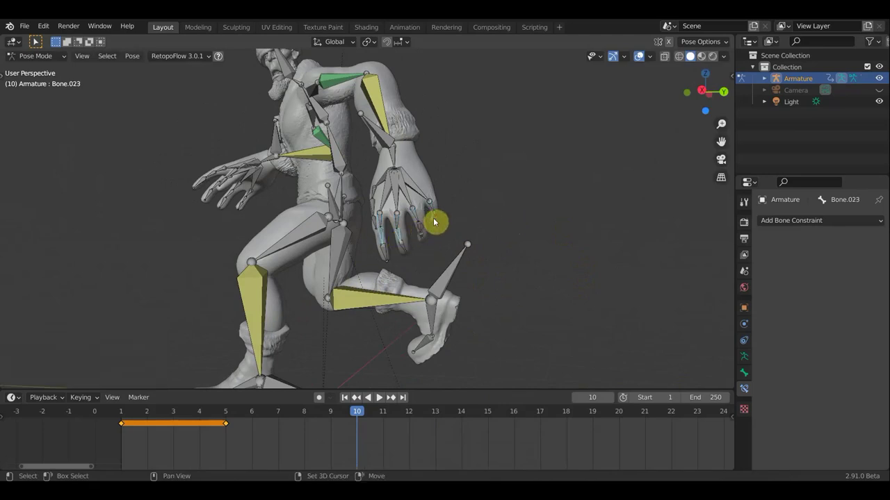
left_click(459, 229, "shift")
mouse_move(463, 232)
middle_mouse_down()
mouse_move(567, 229)
mouse_move(570, 248)
middle_mouse_up()
key("r")
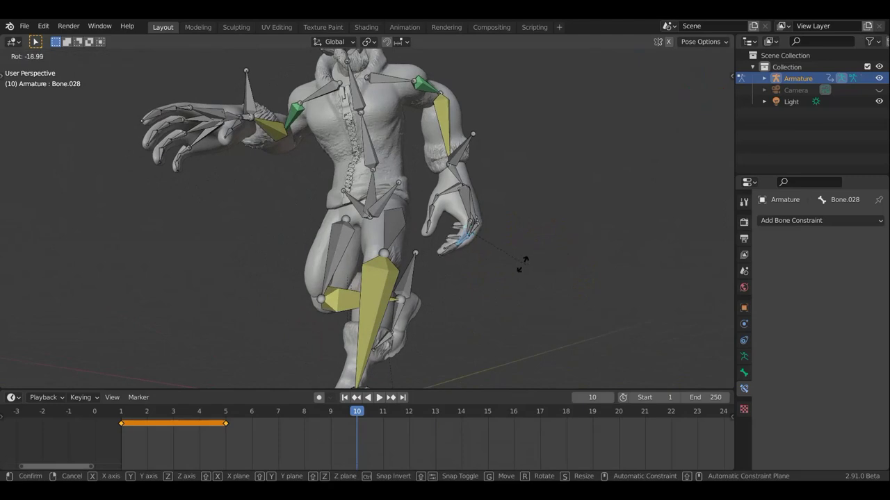
left_click(499, 258)
middle_click_drag(502, 258, 406, 276)
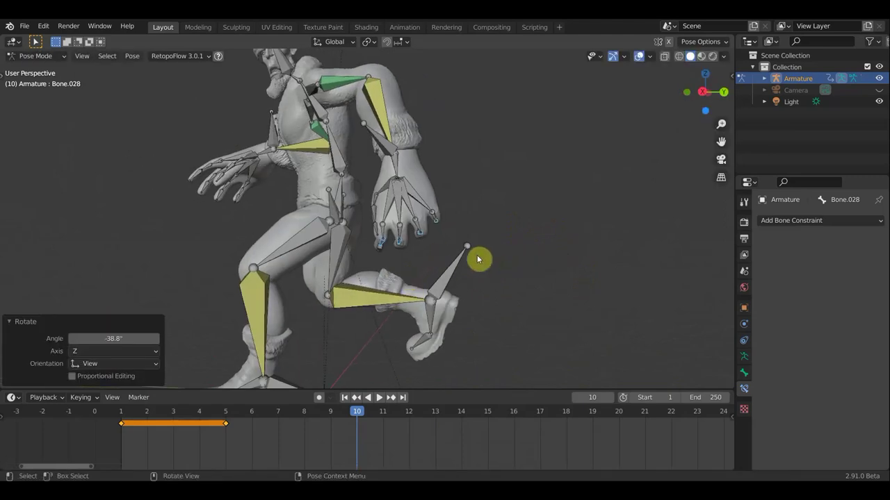
key("r")
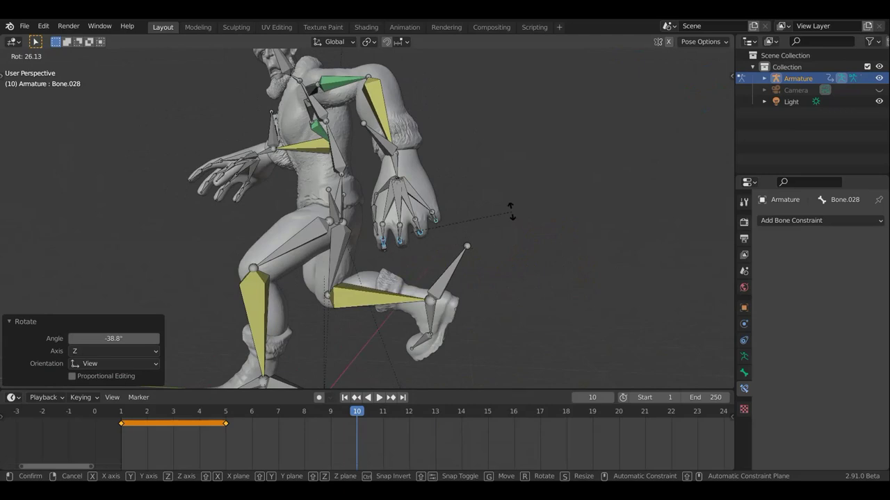
left_click(490, 260)
mouse_move(479, 271)
middle_mouse_down()
mouse_move(543, 350)
mouse_move(422, 250)
middle_mouse_up()
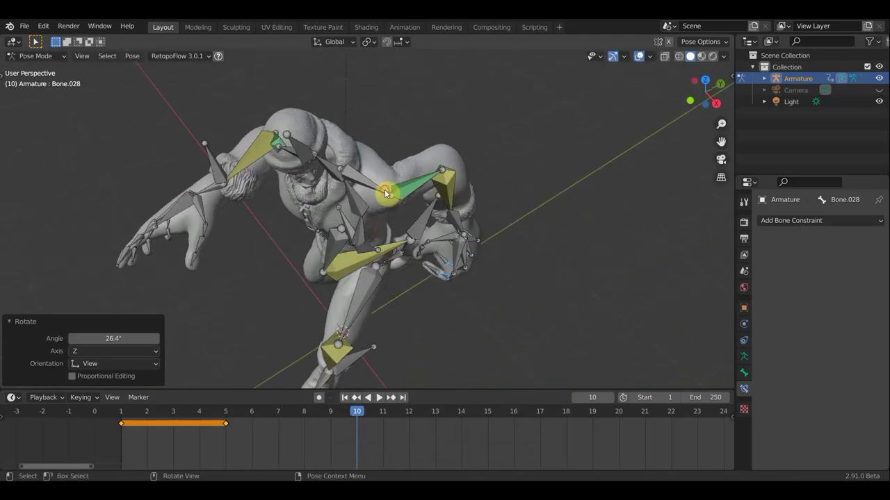
Rotate upper-body Bone.011 by 10.3°.
left_click(490, 221)
mouse_move(527, 300)
middle_mouse_down()
mouse_move(528, 314)
mouse_move(539, 296)
middle_mouse_up()
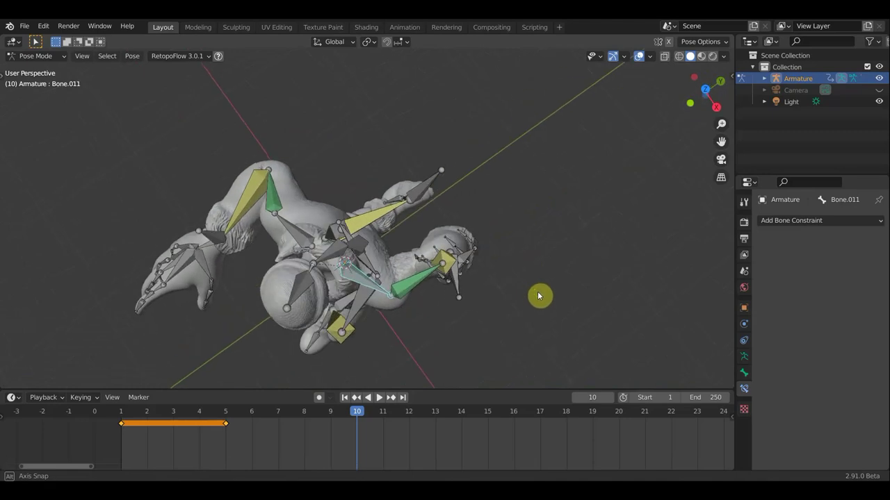
key("r")
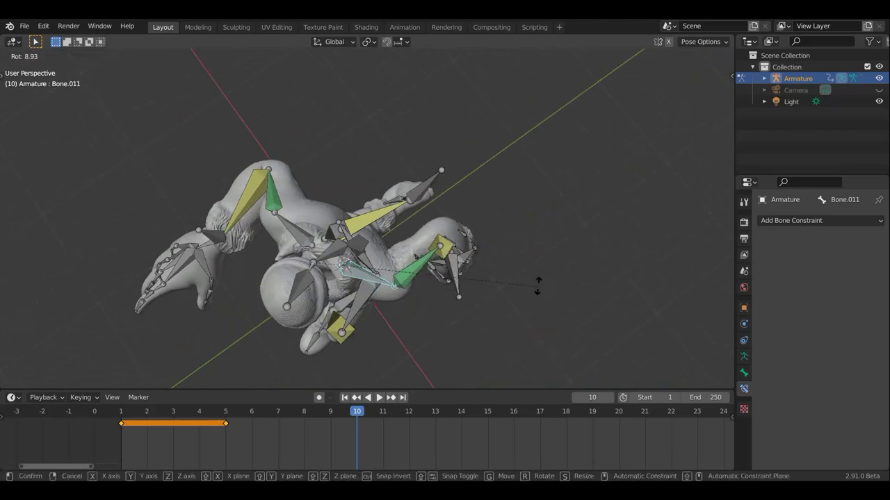
left_click(545, 295)
mouse_move(546, 295)
middle_mouse_down()
mouse_move(556, 185)
mouse_move(515, 119)
mouse_move(300, 126)
middle_mouse_up()
mouse_move(422, 163)
middle_mouse_down()
mouse_move(526, 192)
mouse_move(469, 177)
middle_mouse_up()
left_click(364, 184)
Rotate Bone.042 by 6.58°.
mouse_move(524, 241)
middle_mouse_down()
mouse_move(518, 254)
mouse_move(520, 185)
mouse_move(512, 181)
mouse_move(240, 116)
middle_mouse_up()
key("r")
left_click(543, 236)
Move hand Bone.046 by 0.035, 0.050, -0.234 m and tilt it -6.17°.
left_click(244, 114)
key("g")
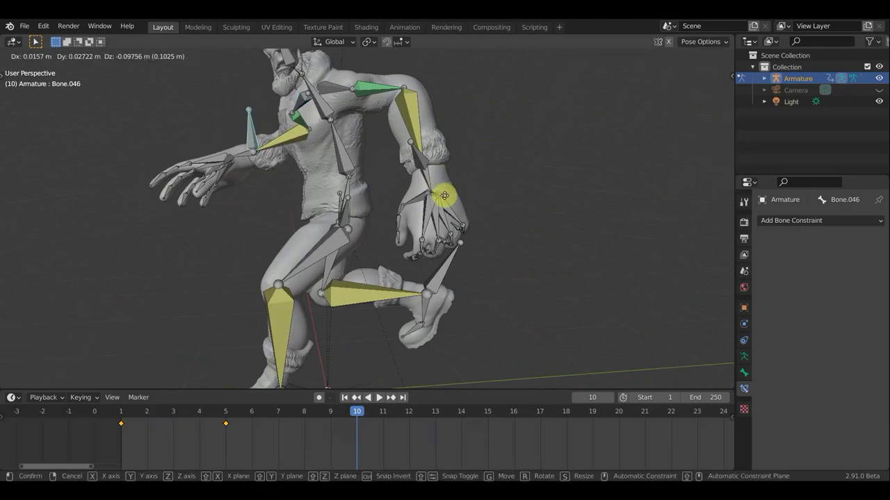
left_click(479, 230)
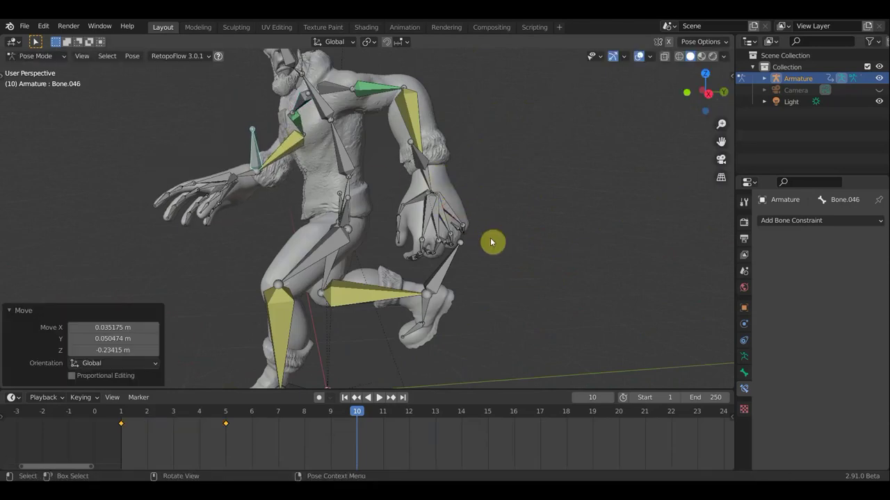
key("r")
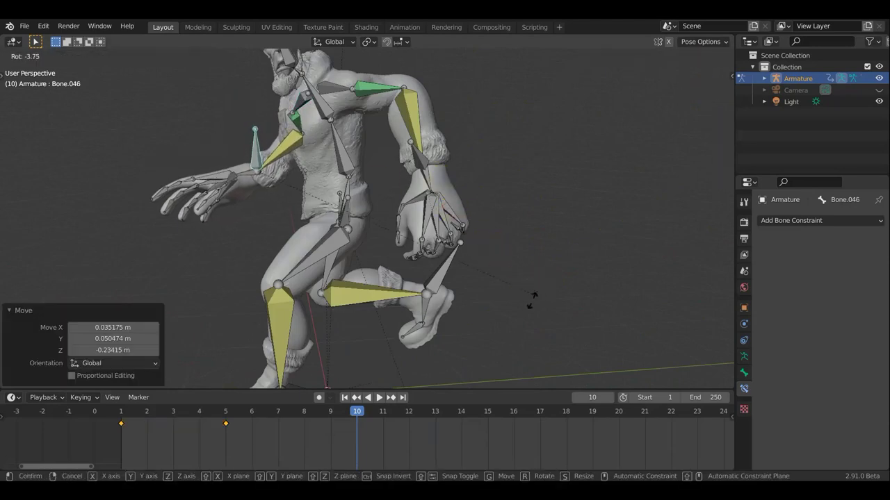
left_click(528, 309)
scroll(526, 307, "down", 2)
middle_click_drag(526, 307, 499, 302)
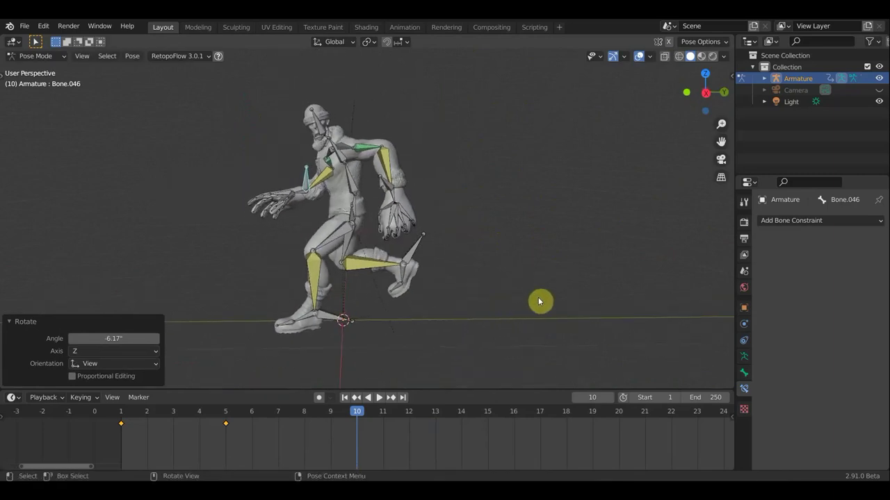
mouse_move(497, 298)
middle_mouse_down()
mouse_move(632, 342)
mouse_move(616, 357)
mouse_move(642, 315)
mouse_move(534, 308)
middle_mouse_up()
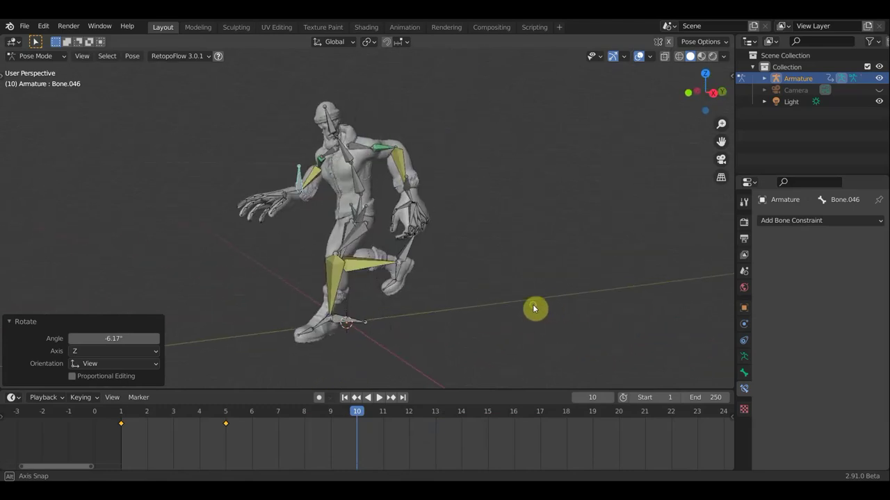
Check the mesh with overlays hidden and insert a Location & Rotation keyframe at frame 10.
left_click(639, 55)
mouse_move(600, 195)
middle_mouse_down()
mouse_move(541, 206)
mouse_move(570, 187)
middle_mouse_up()
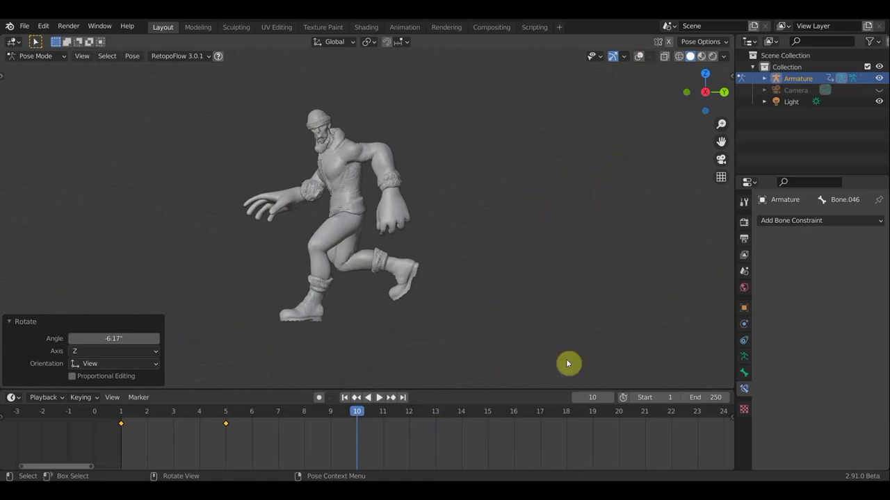
key("i")
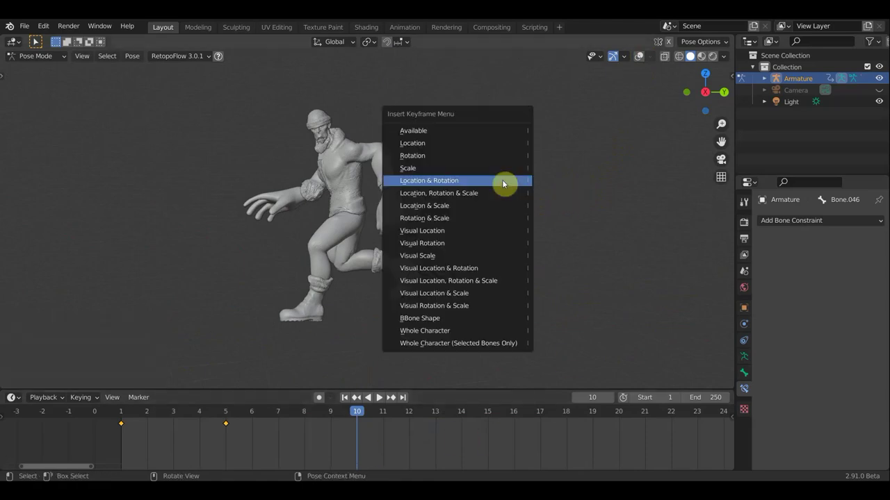
left_click(502, 180)
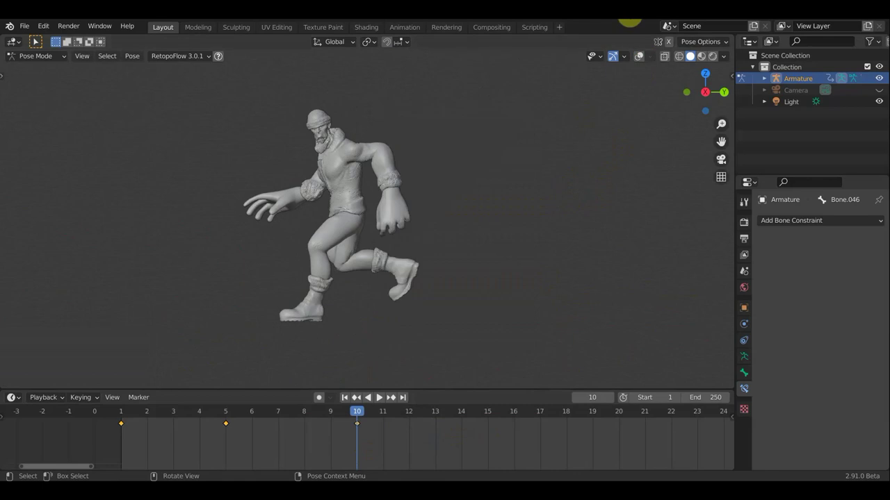
left_click(639, 55)
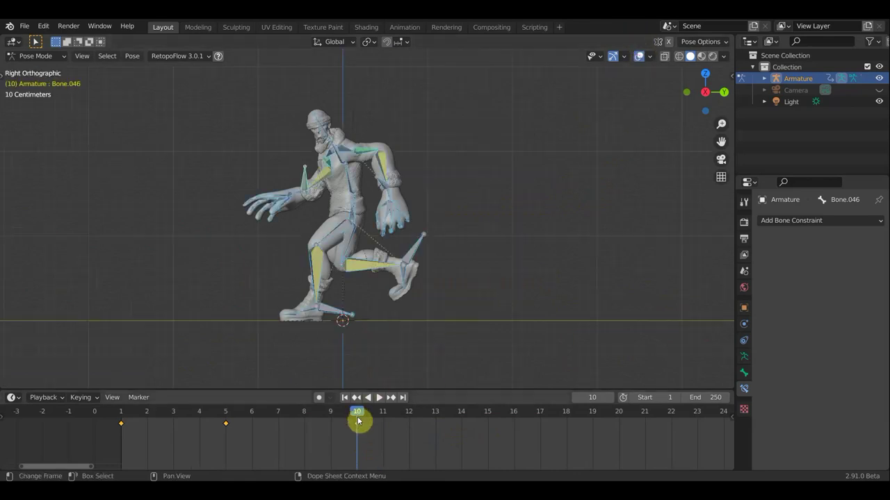
left_click_drag(356, 417, 121, 417)
key("space")
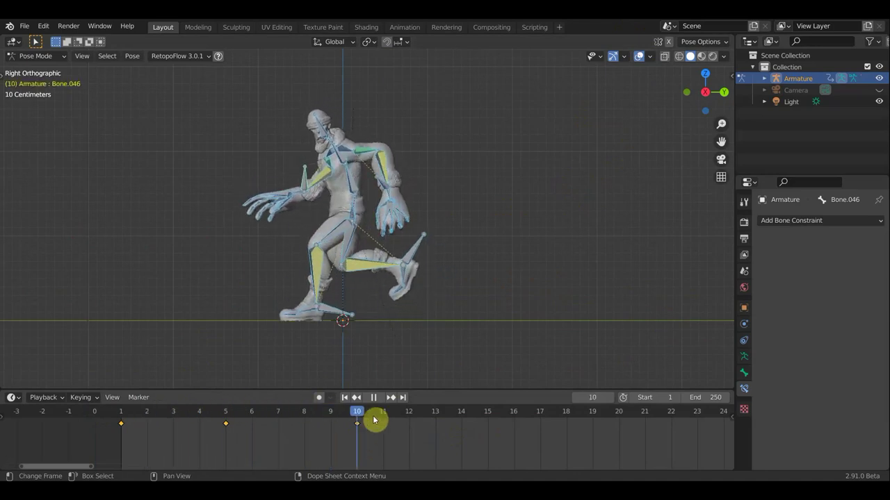
left_click_drag(359, 422, 131, 412)
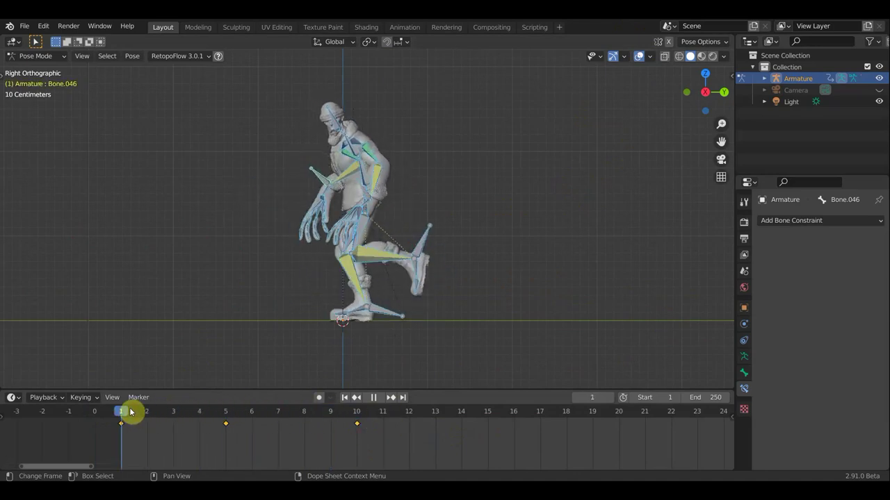
left_click_drag(131, 411, 215, 416)
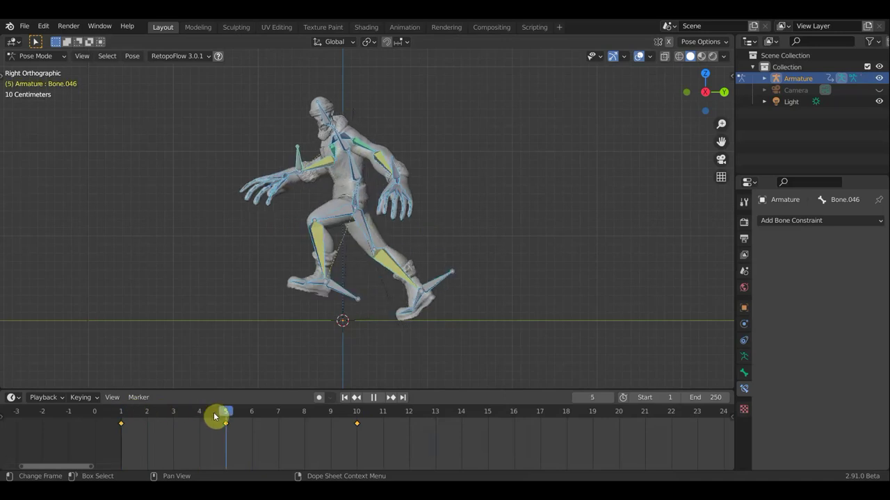
left_click(355, 417)
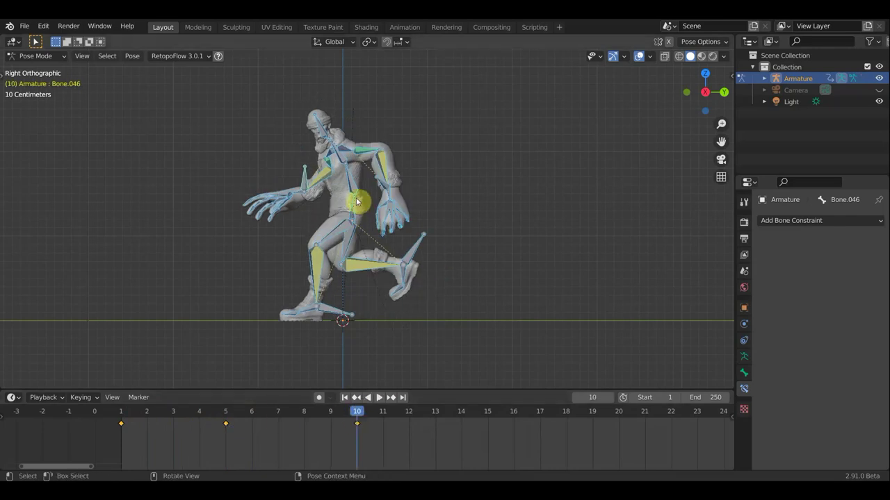
left_click(452, 211)
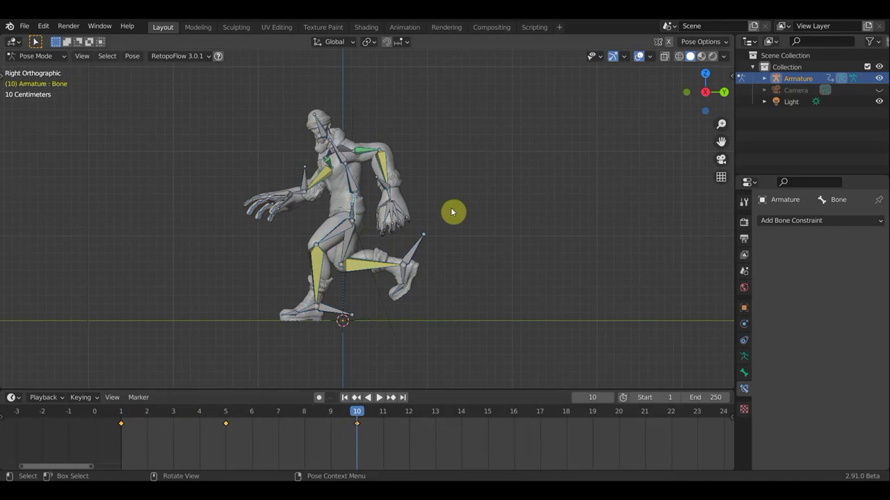
Rotate the near-side arm bone, refining it further from a top view.
left_click(382, 179)
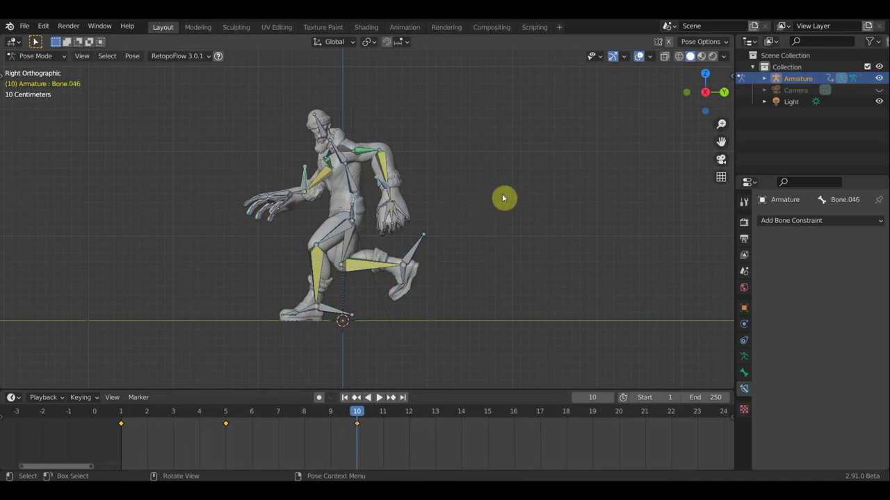
key("r")
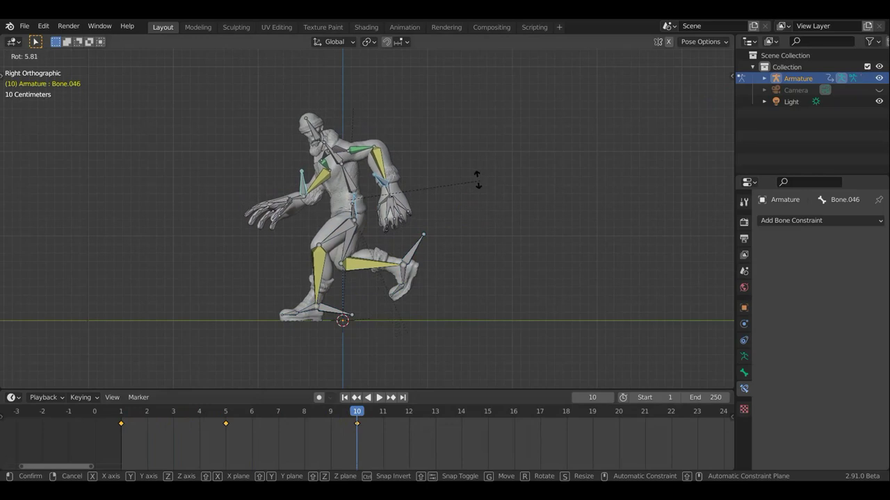
left_click(478, 183)
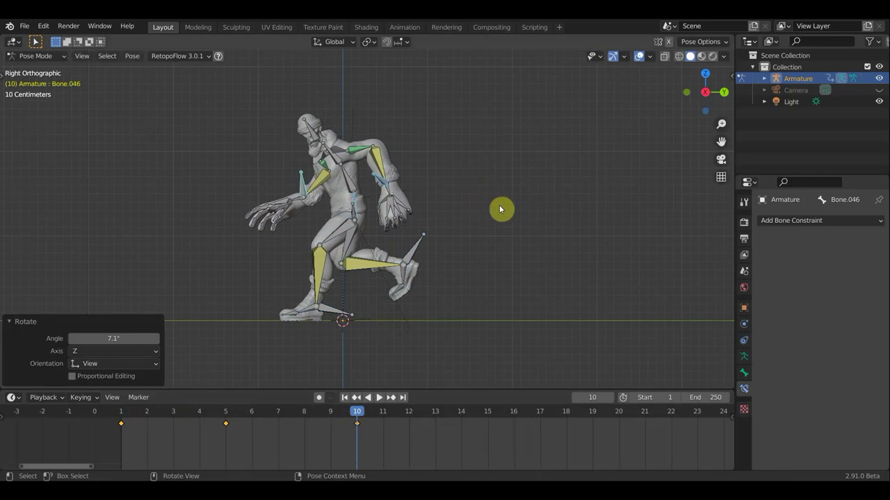
middle_click_drag(508, 214, 558, 338)
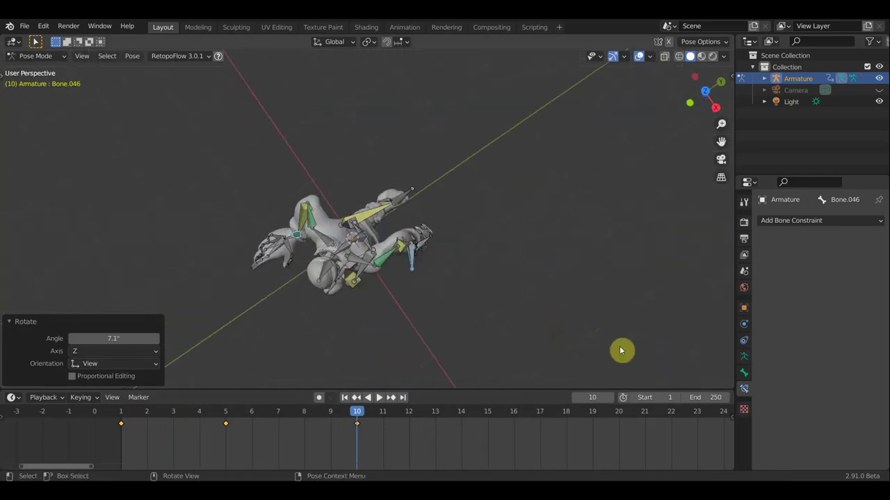
key("KP_7")
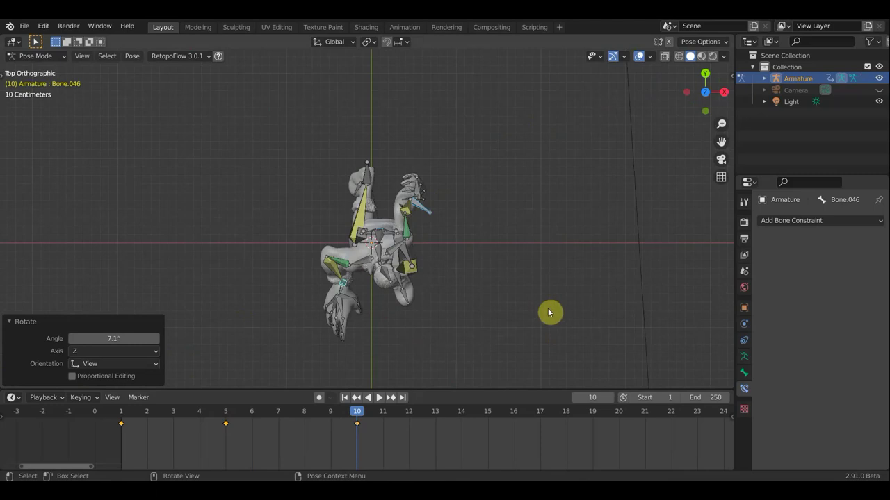
key("r")
left_click(556, 268)
mouse_move(575, 284)
middle_mouse_down()
mouse_move(570, 167)
mouse_move(546, 203)
middle_mouse_up()
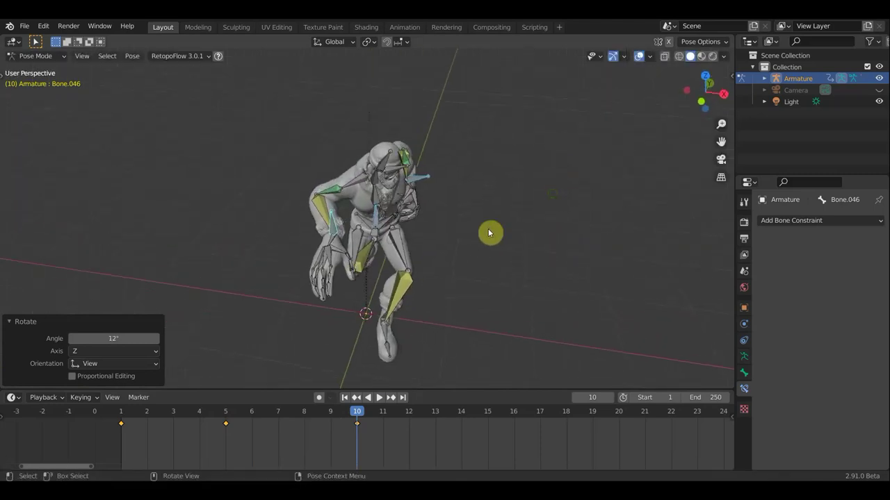
key("ctrl+z")
mouse_move(453, 267)
middle_mouse_down()
mouse_move(470, 345)
mouse_move(463, 364)
middle_mouse_up()
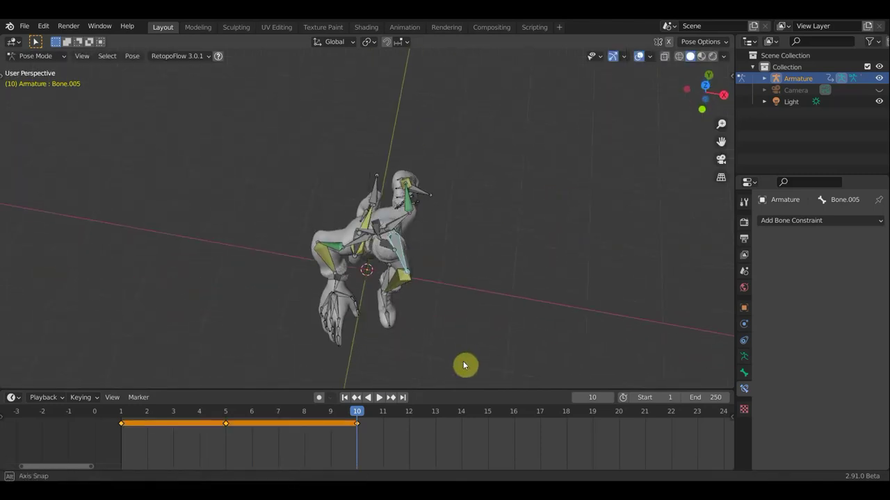
Rotate torso Bone.005 by -17.7° and head Bone.004 by -10.4°.
key("r")
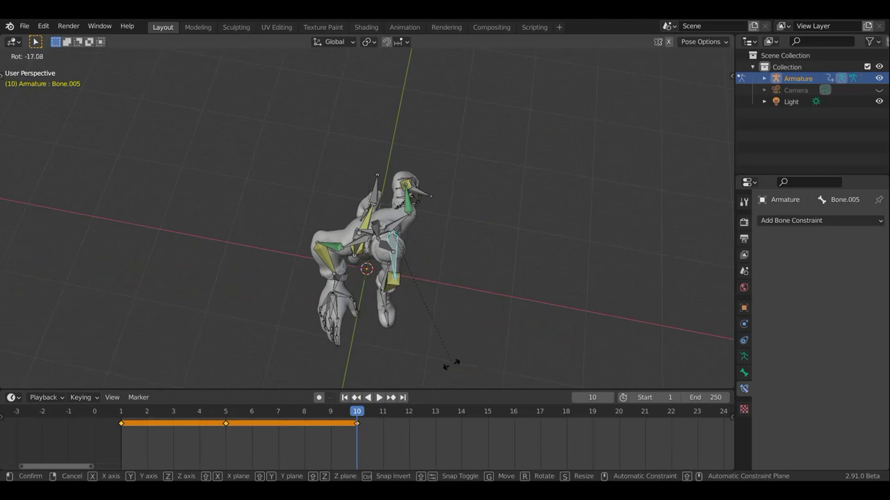
left_click(456, 365)
mouse_move(457, 366)
middle_mouse_down()
mouse_move(441, 283)
mouse_move(465, 241)
mouse_move(479, 260)
mouse_move(353, 263)
mouse_move(291, 128)
middle_mouse_up()
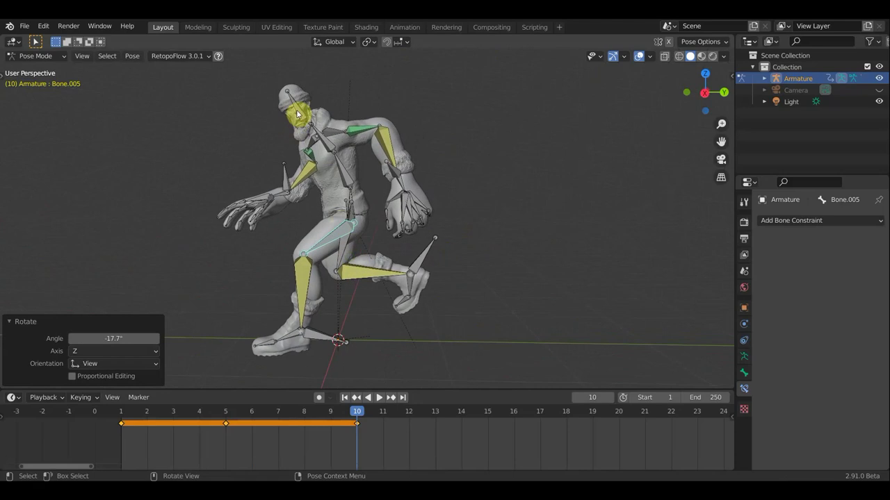
left_click(447, 150)
key("r")
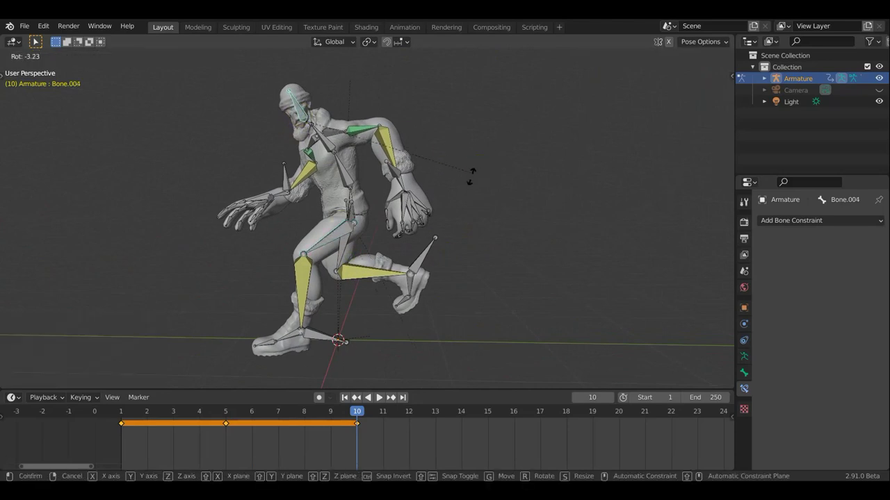
left_click(457, 189)
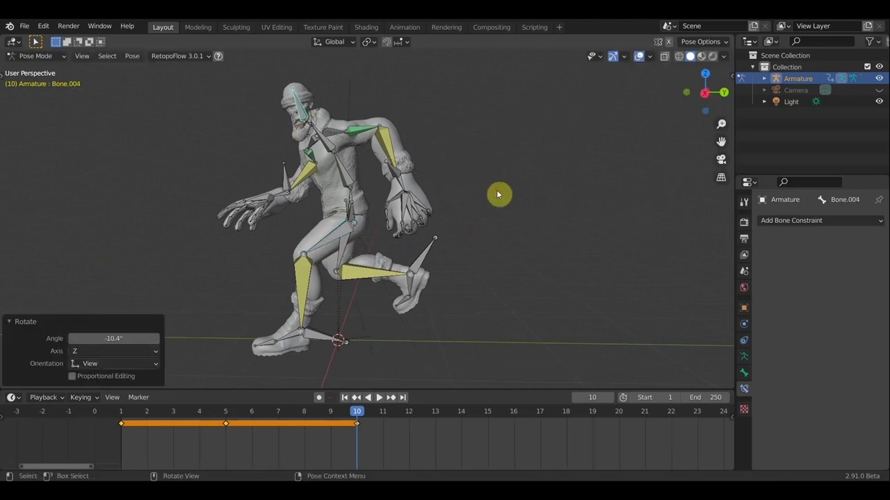
scroll(491, 194, "down", 2)
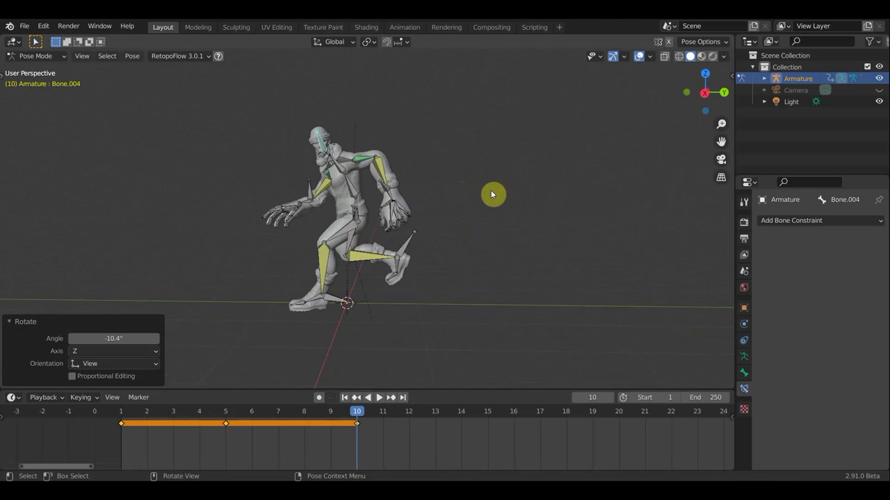
key("KP_3")
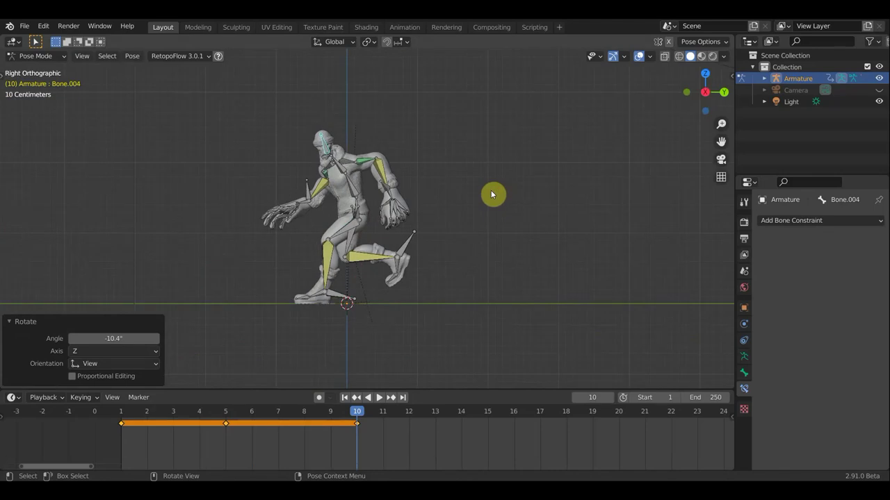
Select all bones and key Location & Rotation at frame 10.
key("a")
key("i")
left_click(490, 190)
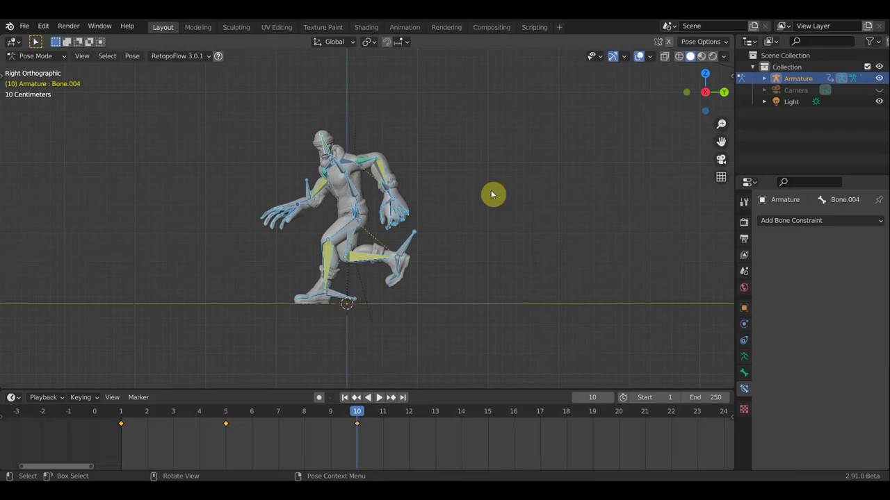
Scrub frames 1–10 with overlays hidden, then stop at frame 15 with bones shown.
left_click(637, 58)
mouse_move(356, 415)
left_mouse_down()
mouse_move(176, 423)
mouse_move(359, 438)
mouse_move(171, 429)
mouse_move(351, 441)
left_mouse_up()
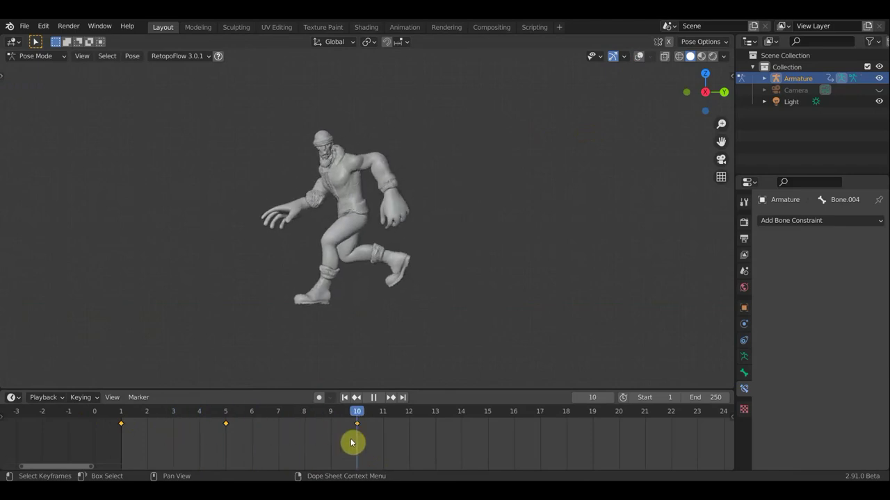
left_click_drag(183, 445, 131, 440)
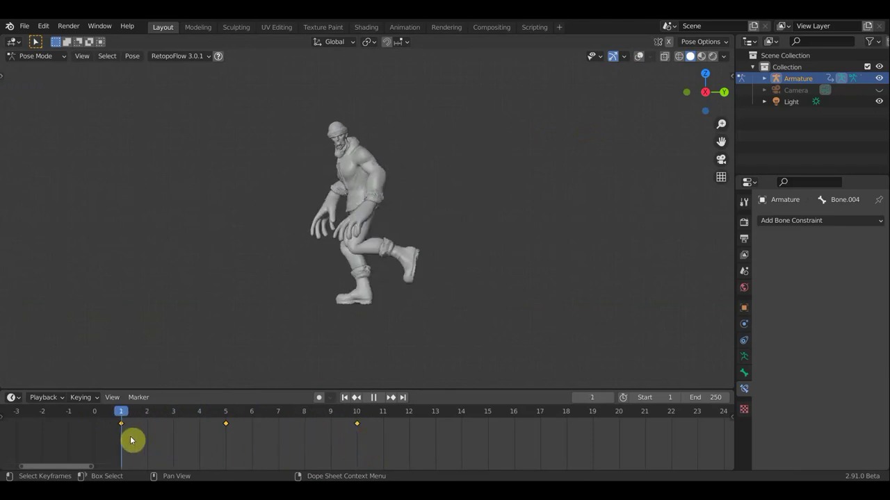
left_click_drag(205, 443, 357, 457)
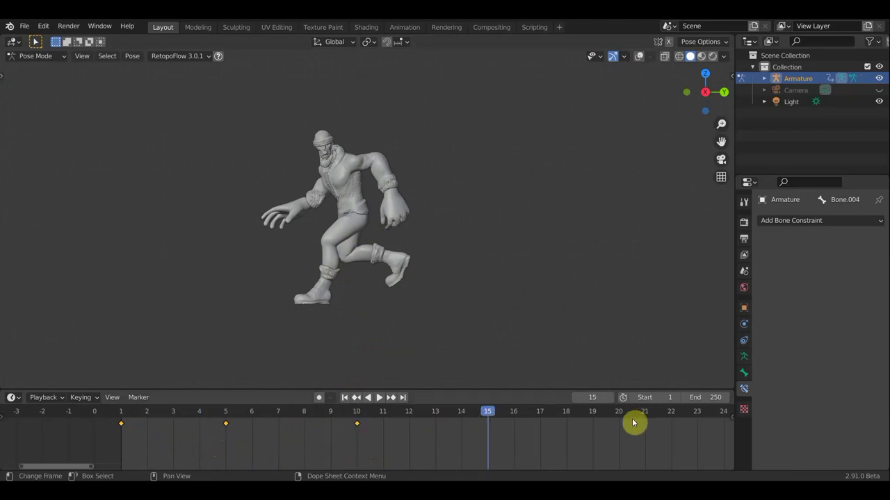
scroll(685, 439, "down", 2)
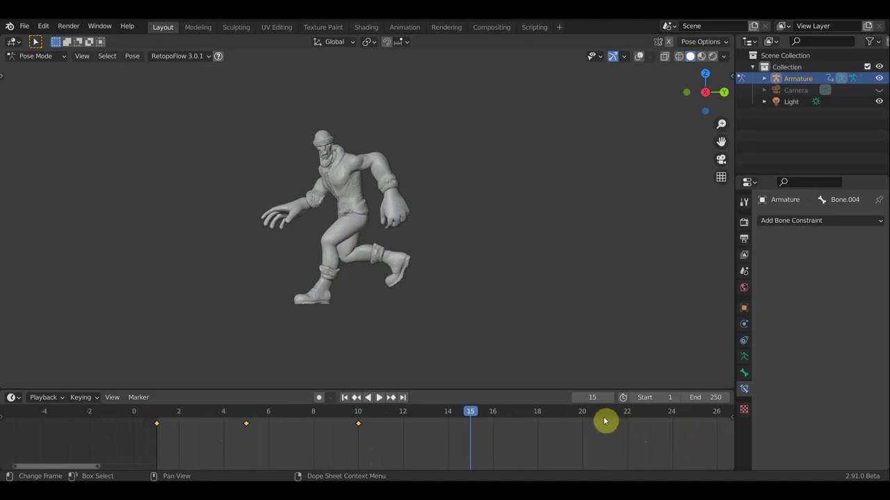
left_click(639, 57)
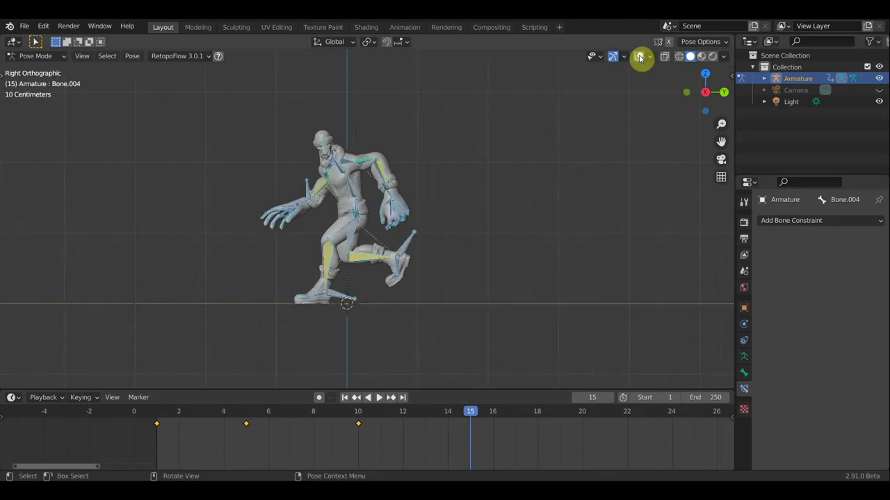
Copy only the frame 5 pose keyframe, leaving frame 10 deselected, and place it at frame 15.
left_click(247, 416)
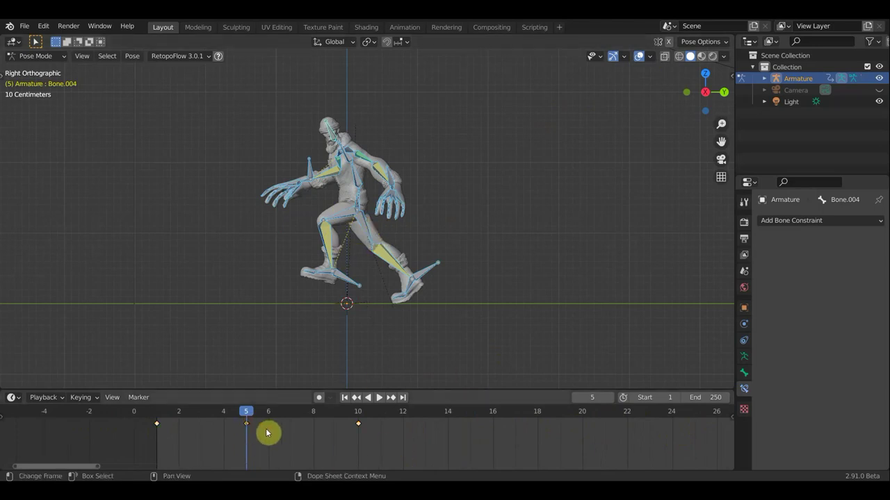
left_click(358, 422, "shift")
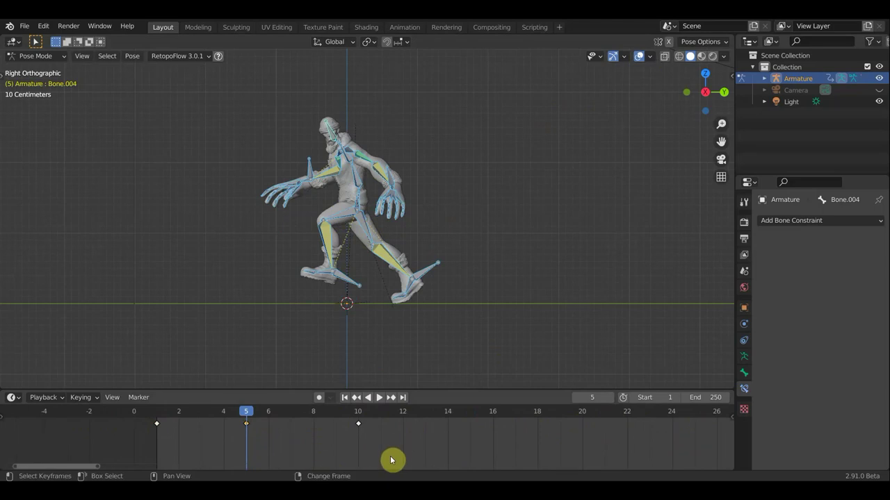
key("g")
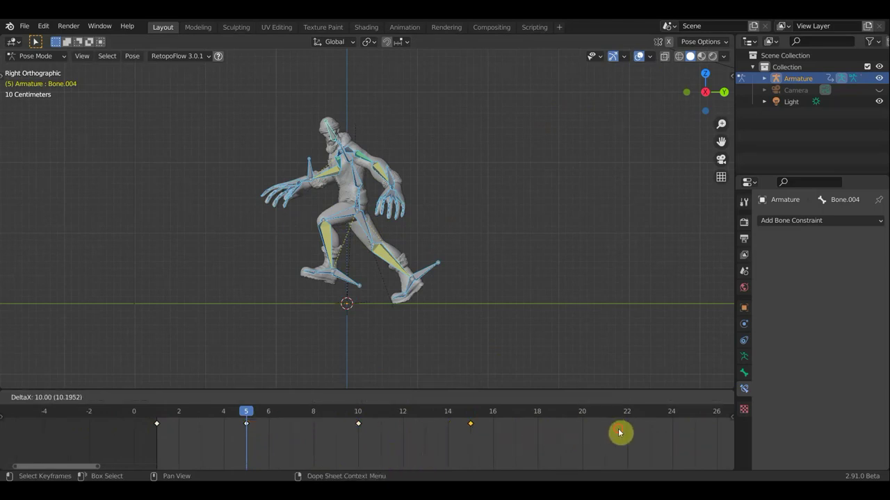
left_click(618, 429)
scroll(349, 262, "up", 2)
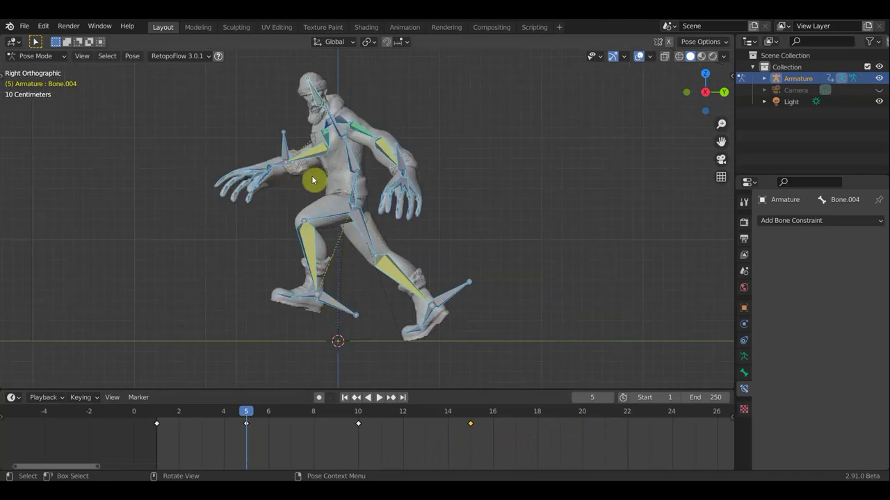
Move foot bone Bone.007 forward and down, rotate it about 55°, and nudge it.
left_click(340, 307)
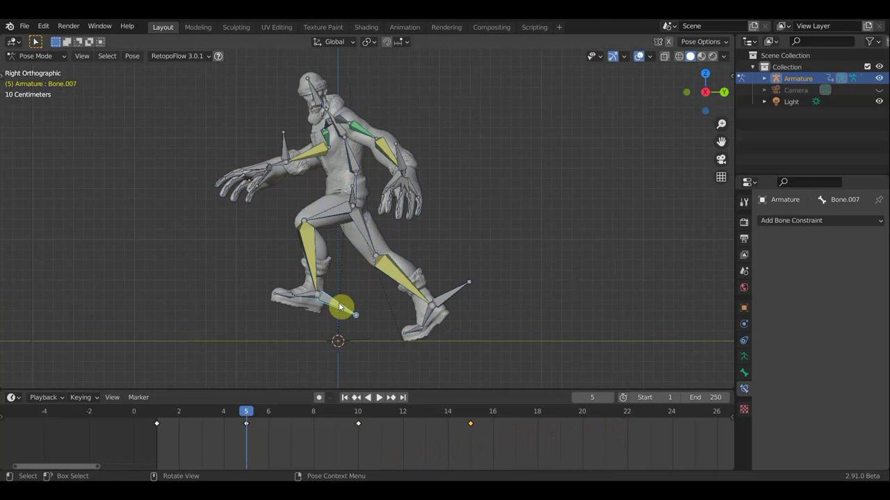
key("g")
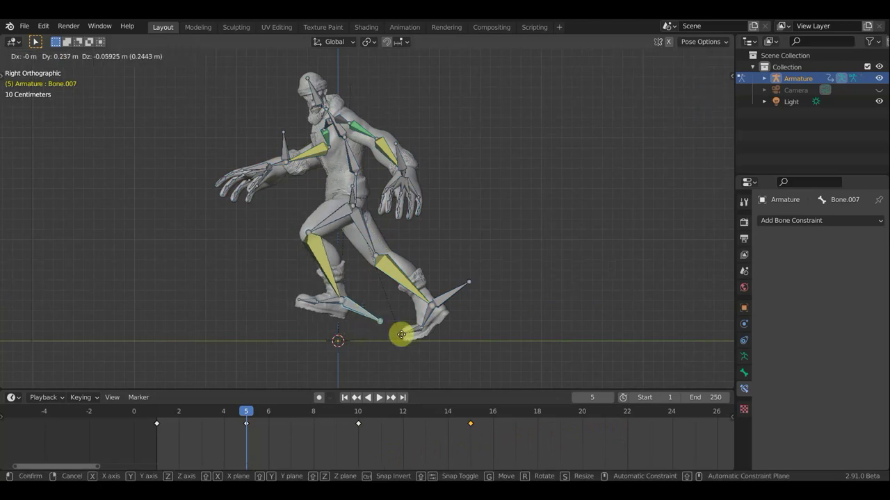
left_click(477, 358)
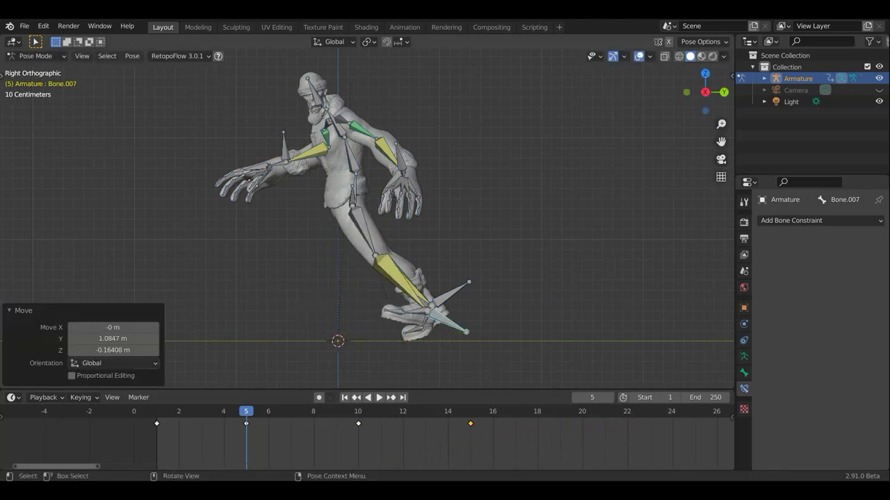
key("r")
left_click(464, 300)
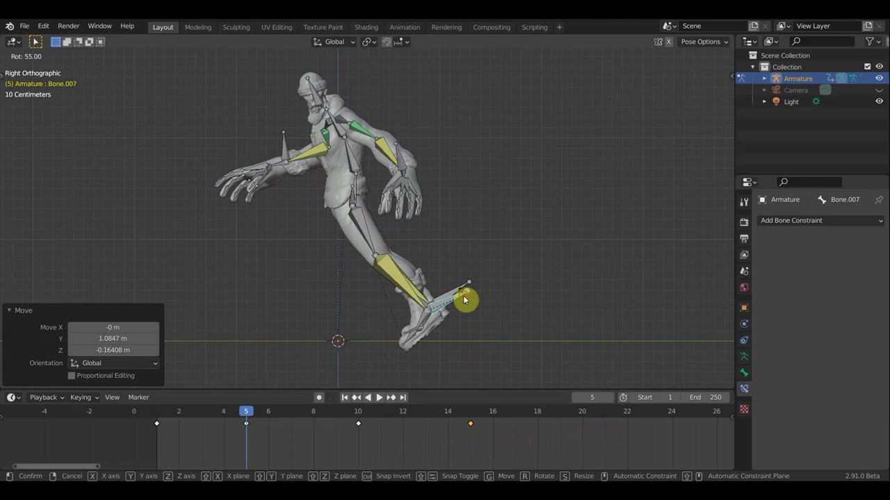
key("g")
left_click(437, 328)
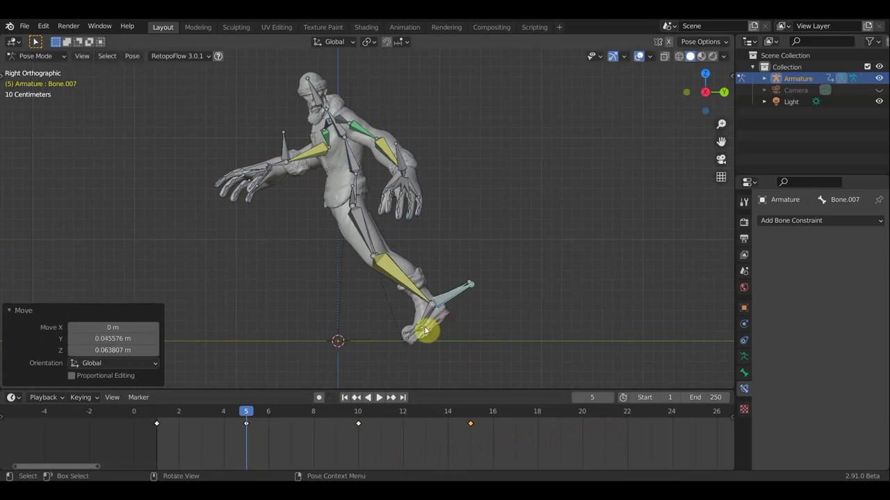
Rotate Bone.009 and lower foot bone Bone.007 slightly.
left_click(417, 331)
key("r")
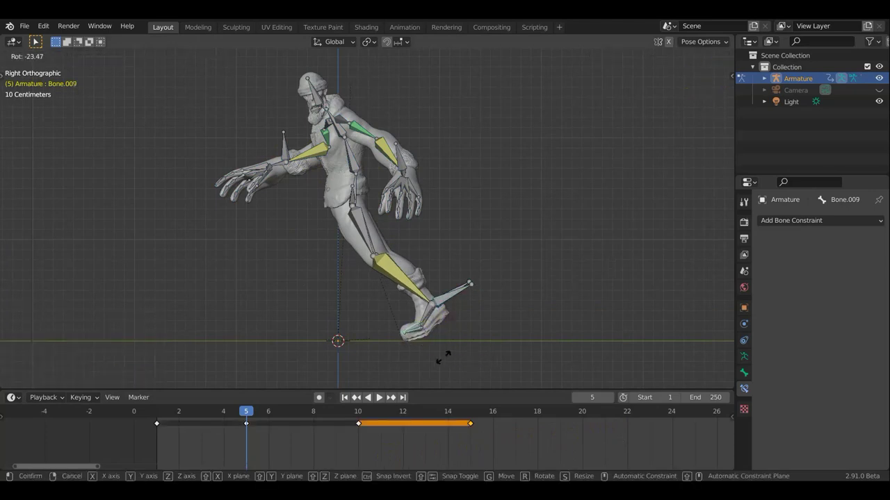
left_click(443, 357)
left_click(452, 305)
key("g")
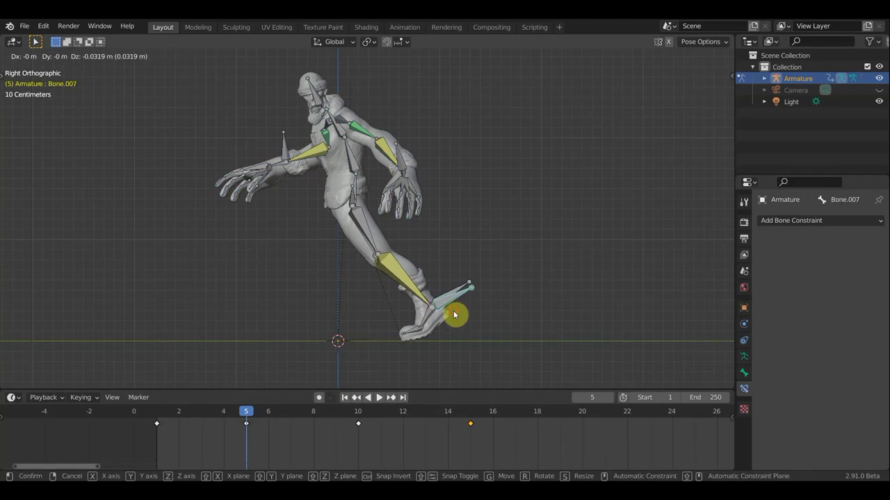
left_click(456, 313)
Move Bone.038 at the foot tip and rotate the toe bone.
left_click(461, 287)
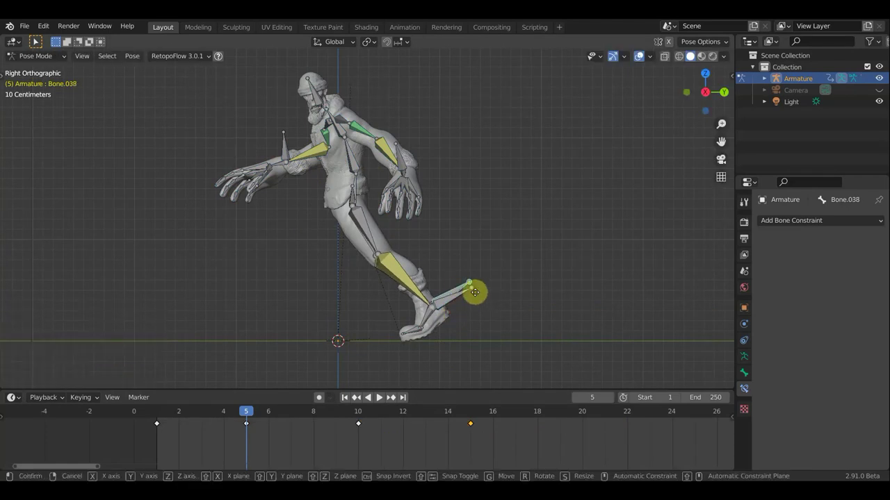
key("g")
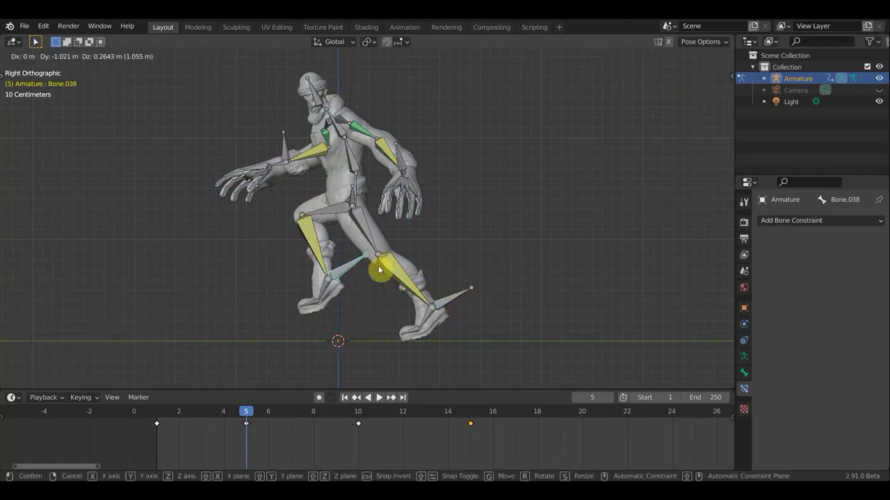
left_click(379, 267)
left_click(485, 298)
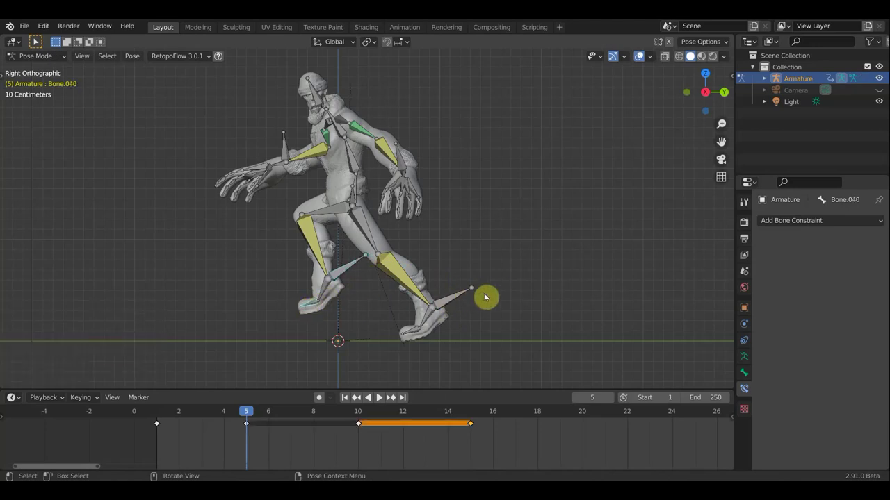
key("r")
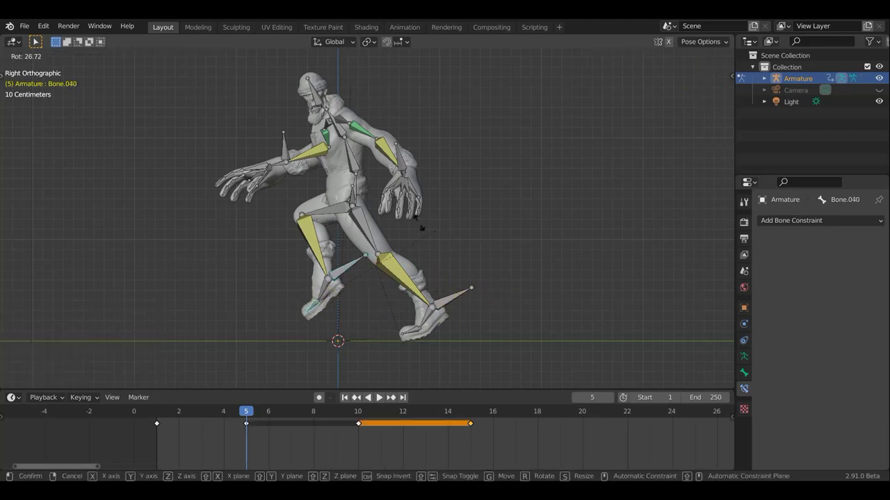
left_click(346, 268)
Rotate leg bone Bone.038 to -56° and shift it -0.11394 m Y, 0.022788 m Z.
left_click(448, 281)
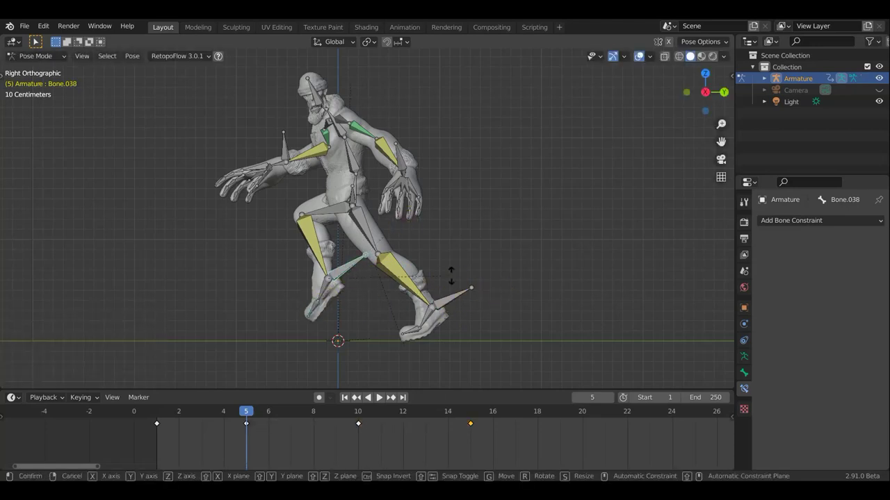
key("r")
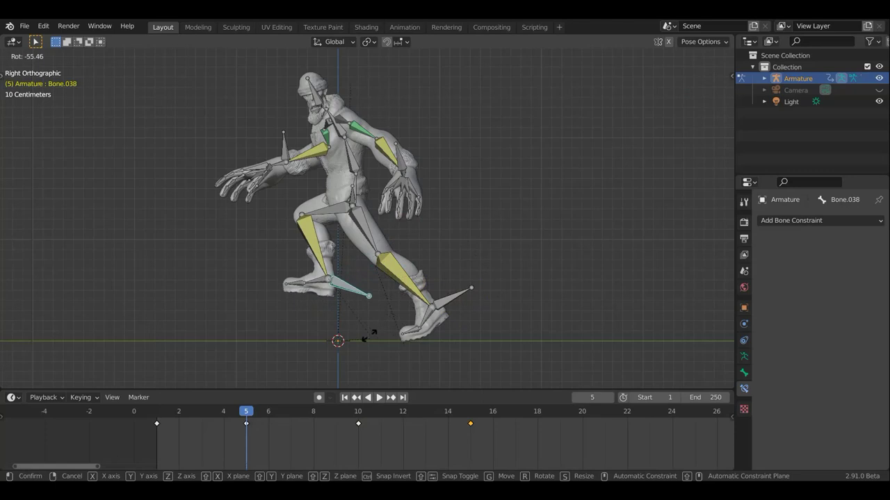
left_click(380, 339)
key("g")
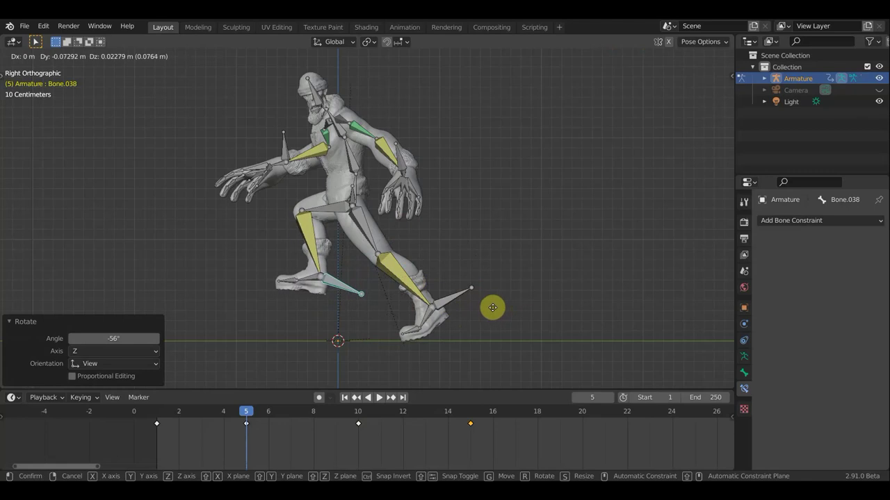
left_click(490, 310)
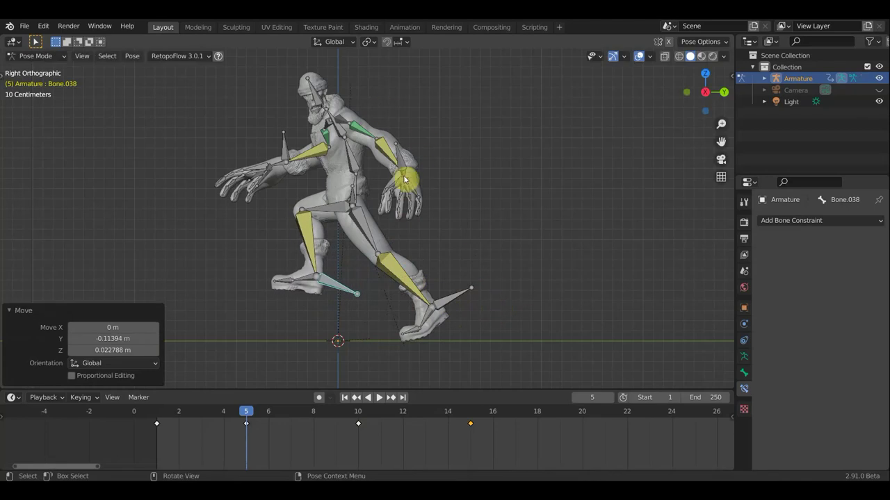
left_click(414, 185)
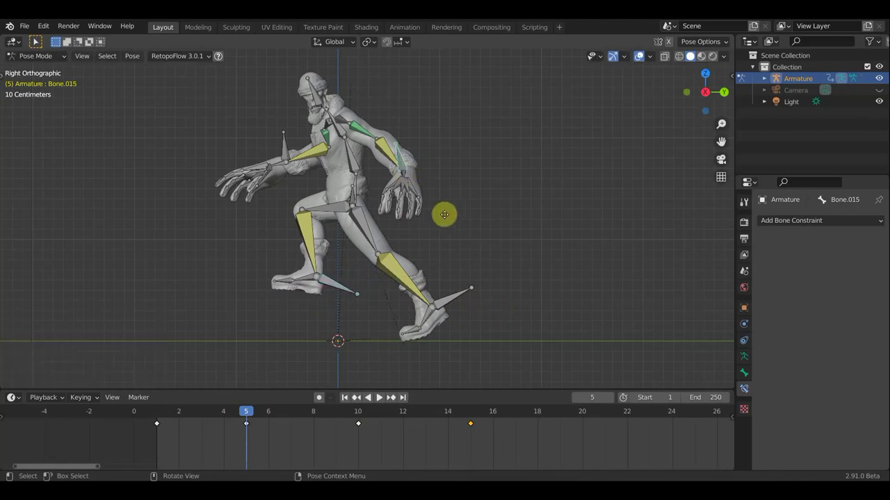
Move the first hand bone and rotate it in several passes, including 40.3° and -32.5°.
key("g")
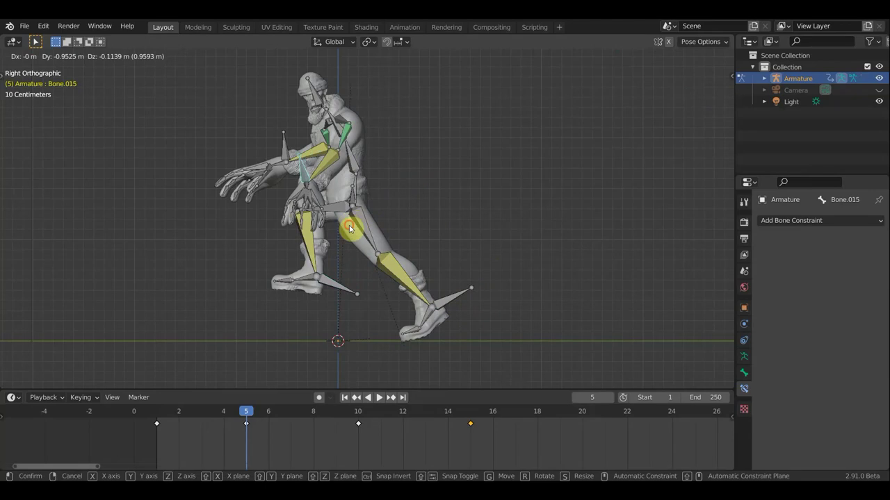
left_click(352, 233)
mouse_move(490, 240)
middle_mouse_down()
mouse_move(540, 283)
mouse_move(554, 274)
middle_mouse_up()
key("r")
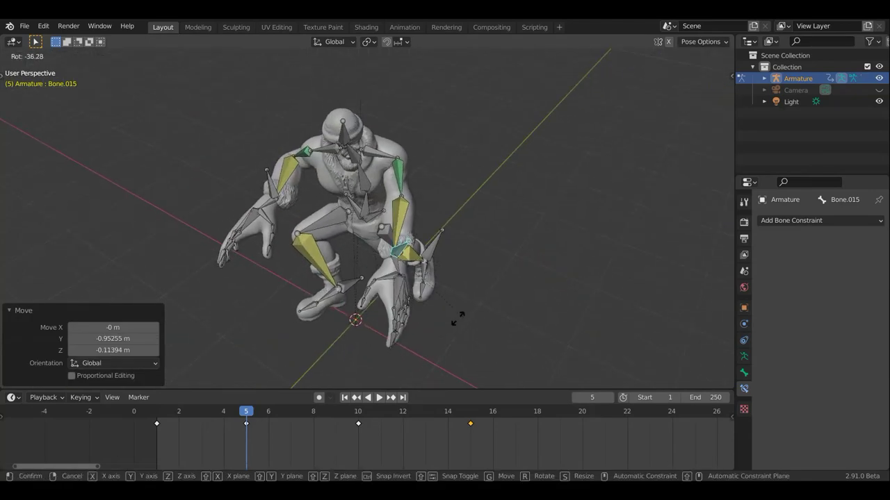
left_click(483, 310)
mouse_move(482, 311)
middle_mouse_down()
mouse_move(539, 215)
mouse_move(514, 234)
mouse_move(514, 223)
middle_mouse_up()
key("r")
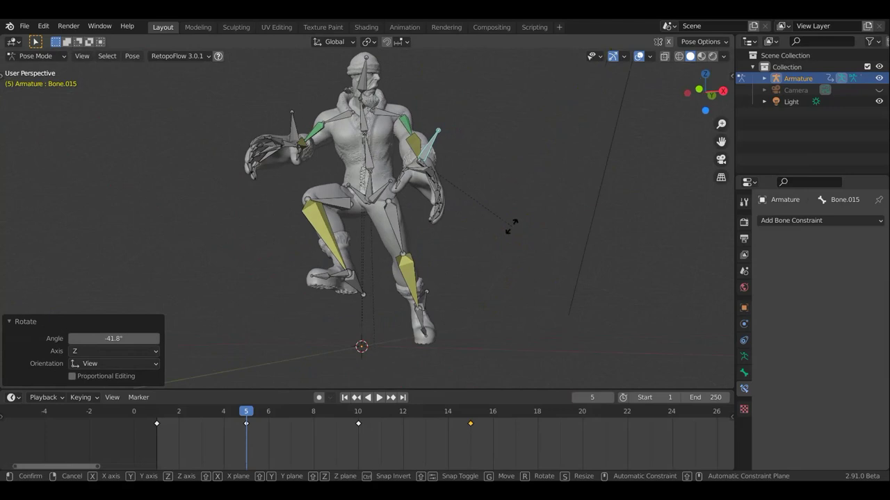
left_click(490, 164)
mouse_move(491, 164)
middle_mouse_down()
mouse_move(547, 276)
mouse_move(518, 310)
mouse_move(531, 319)
middle_mouse_up()
key("r")
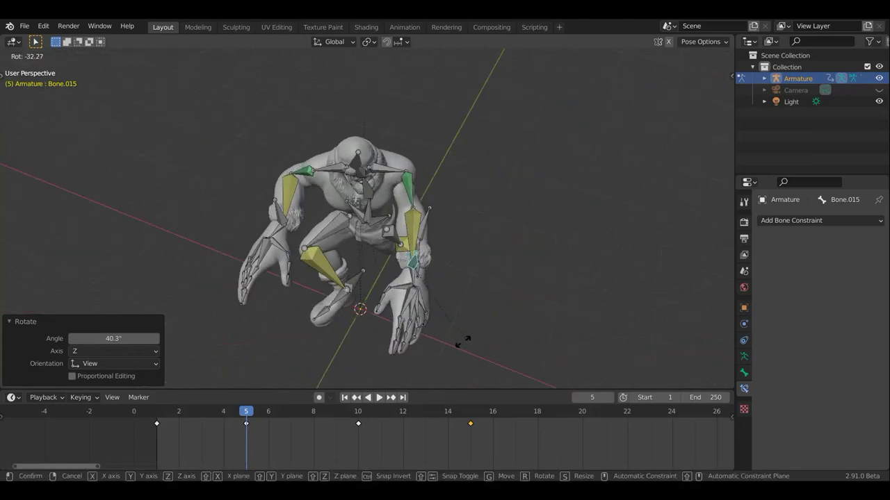
left_click(494, 295)
mouse_move(494, 295)
middle_mouse_down()
mouse_move(442, 242)
mouse_move(468, 272)
mouse_move(492, 270)
mouse_move(489, 263)
middle_mouse_up()
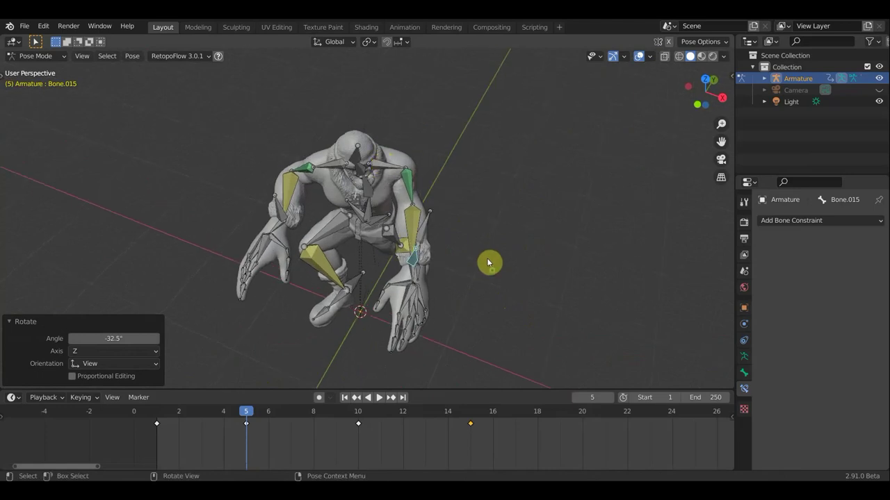
Rotate the shoulder bone to swing the arm back.
left_click(389, 169)
middle_click_drag(390, 169, 471, 211)
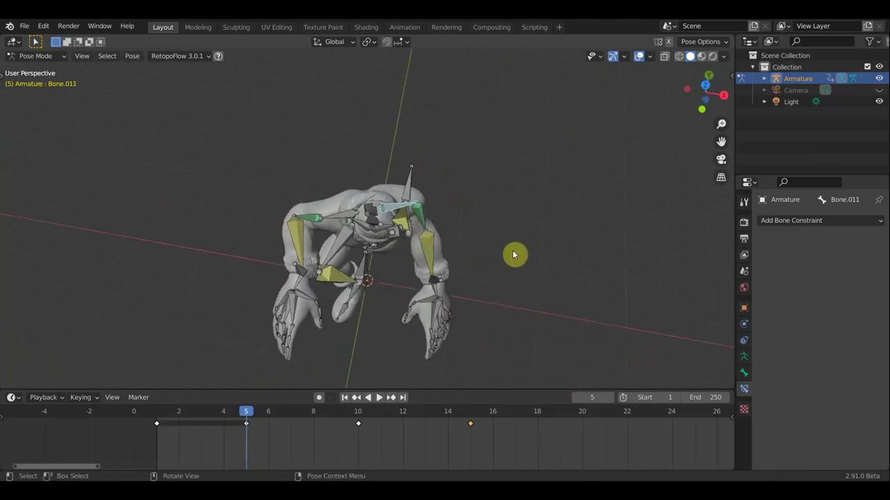
key("r")
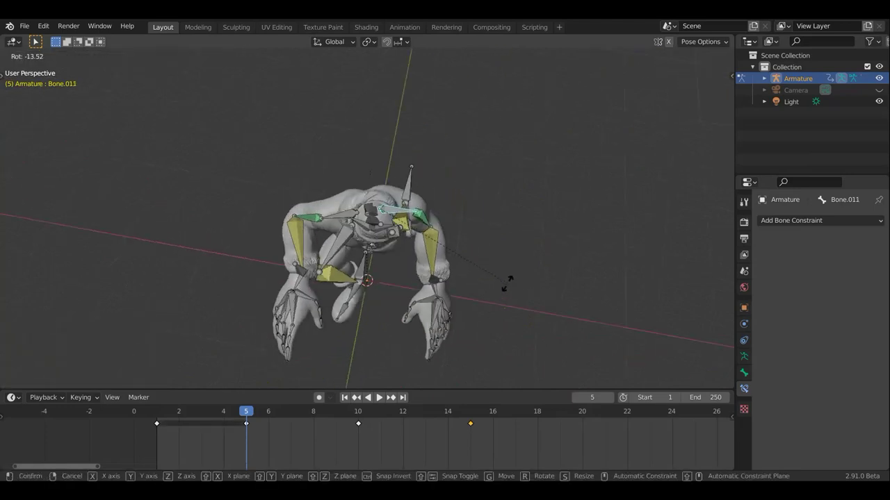
left_click(510, 278)
mouse_move(491, 266)
middle_mouse_down()
mouse_move(407, 236)
mouse_move(234, 137)
mouse_move(244, 119)
middle_mouse_up()
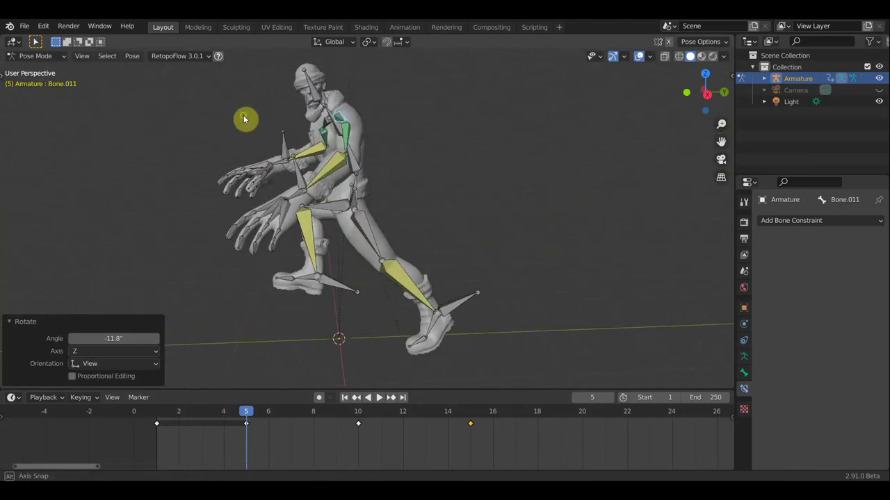
mouse_move(323, 201)
middle_mouse_down()
mouse_move(469, 223)
mouse_move(563, 222)
mouse_move(565, 207)
mouse_move(463, 159)
middle_mouse_up()
Lower the other hand's control bone Bone.046, rotate it -108°, and shift it about 0.1 m.
left_click(470, 179)
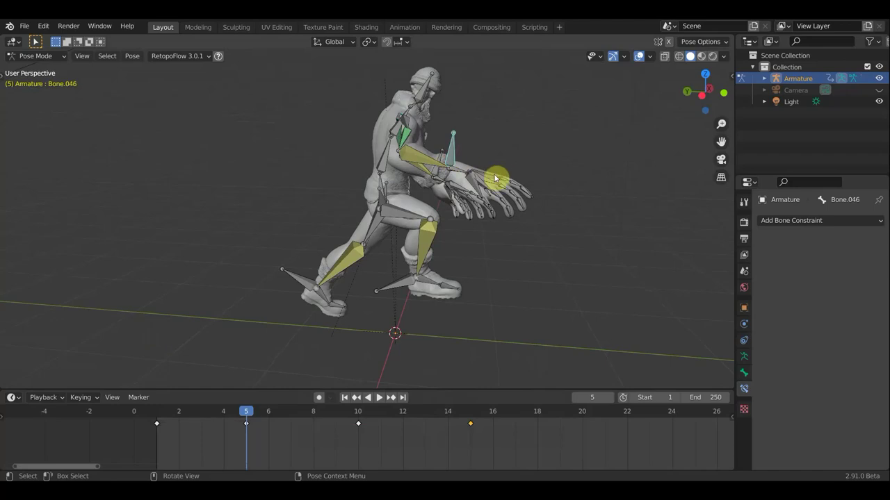
key("g")
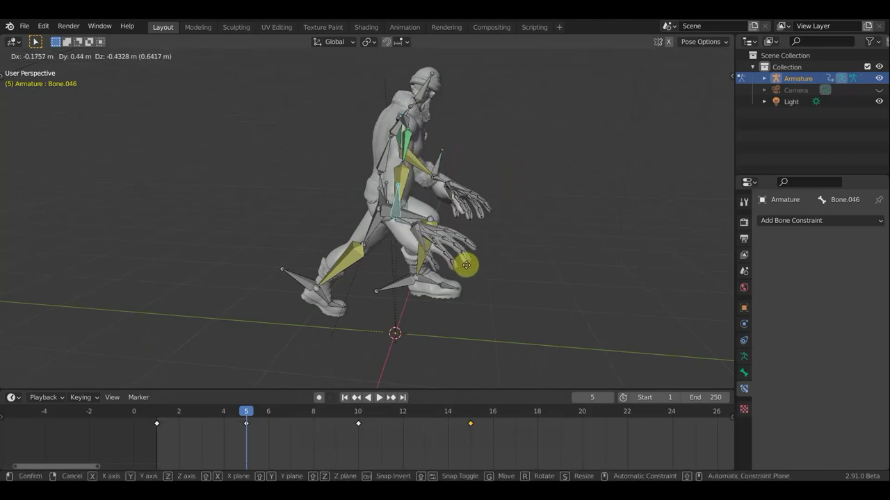
left_click(483, 263)
key("r")
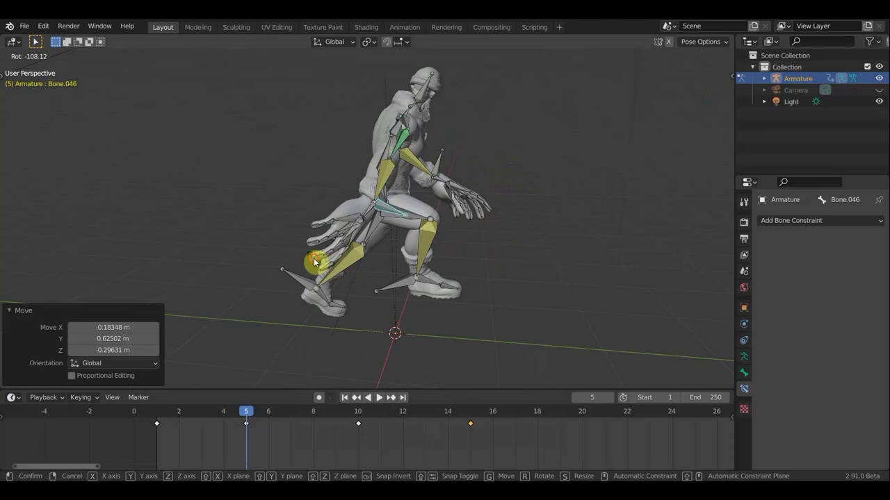
left_click(398, 282)
key("g")
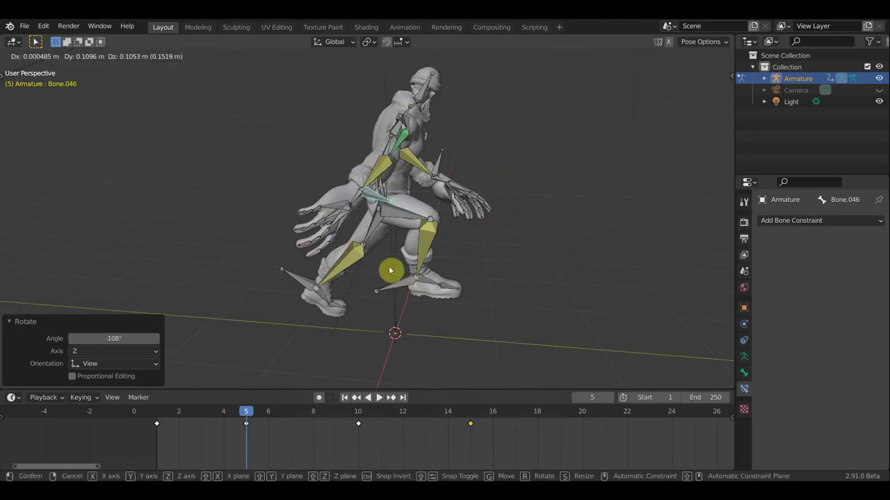
left_click(403, 253)
mouse_move(351, 245)
middle_mouse_down()
mouse_move(321, 292)
mouse_move(296, 258)
mouse_move(242, 230)
mouse_move(268, 225)
mouse_move(252, 228)
middle_mouse_up()
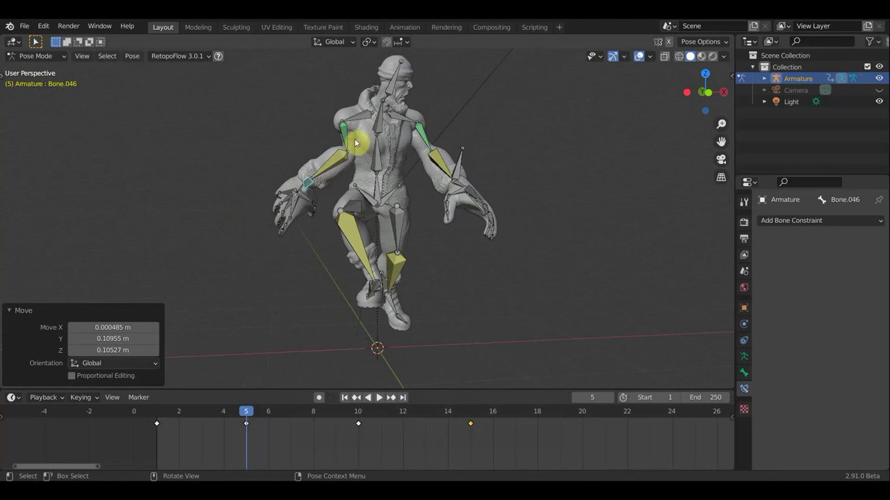
mouse_move(349, 165)
middle_mouse_down()
mouse_move(387, 316)
mouse_move(372, 292)
middle_mouse_up()
left_click(353, 272)
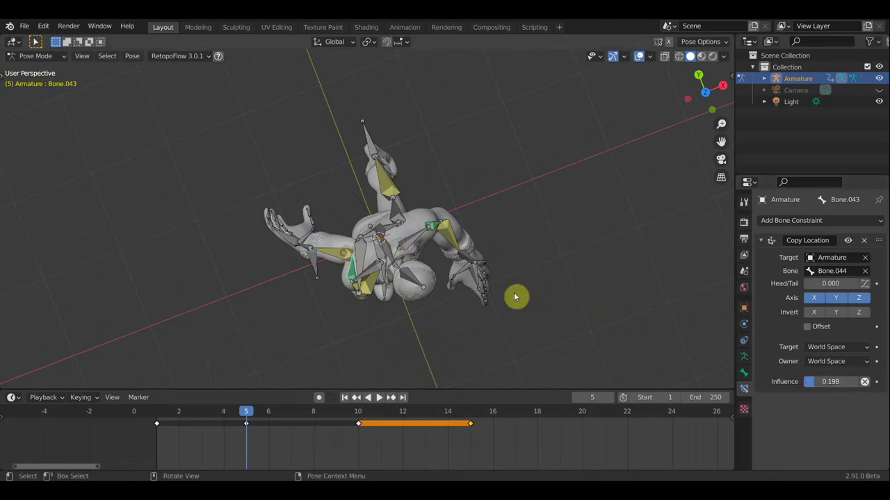
Drag Bone.044's Copy Transforms influence down to 0.140 and orbit to check the arm pose.
left_click_drag(843, 456, 815, 459)
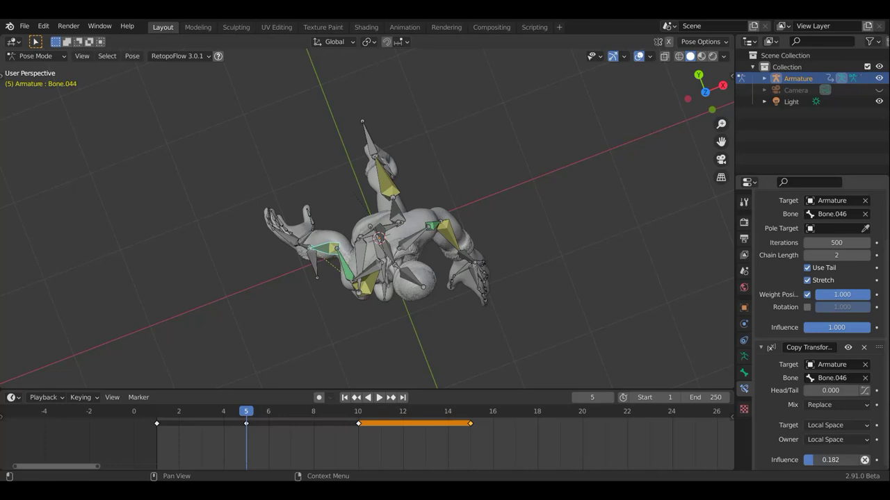
left_click_drag(830, 459, 827, 460)
mouse_move(644, 357)
middle_mouse_down()
mouse_move(610, 223)
mouse_move(468, 198)
middle_mouse_up()
mouse_move(534, 228)
middle_mouse_down()
mouse_move(365, 219)
mouse_move(355, 233)
mouse_move(362, 261)
middle_mouse_up()
left_click(353, 238)
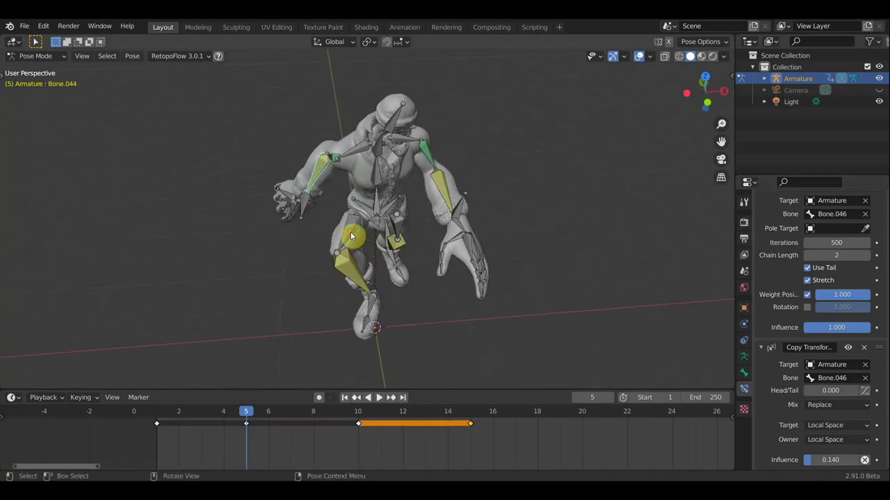
mouse_move(528, 187)
middle_mouse_down()
mouse_move(540, 272)
mouse_move(567, 273)
middle_mouse_up()
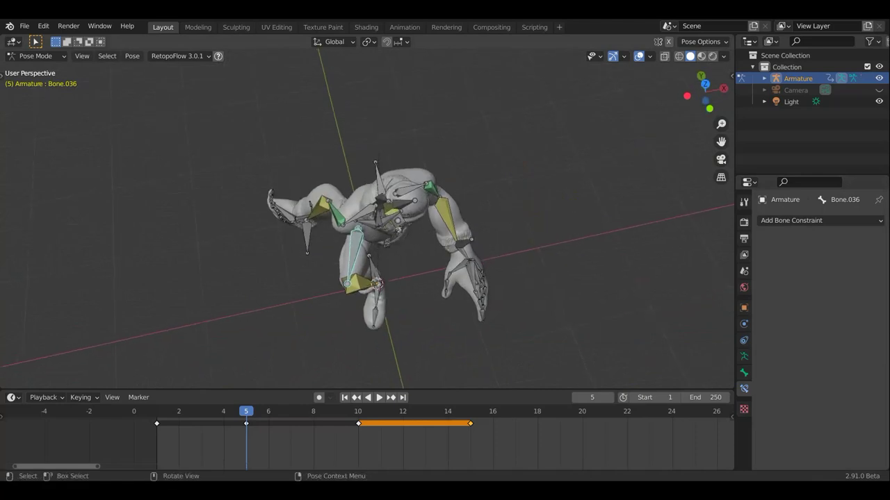
Rotate the thigh bone 13.7° and give the hand bone a small rotation.
key("r")
left_click(551, 215)
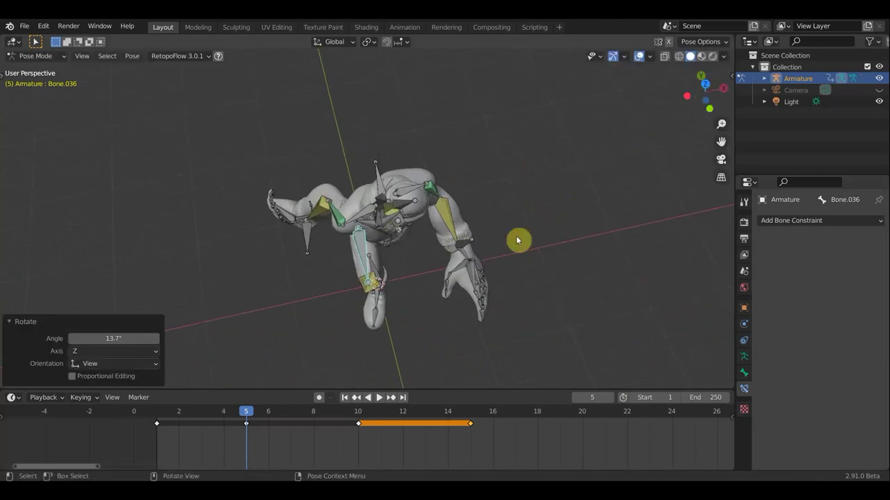
mouse_move(488, 252)
middle_mouse_down()
mouse_move(412, 186)
mouse_move(417, 149)
mouse_move(468, 147)
mouse_move(469, 154)
middle_mouse_up()
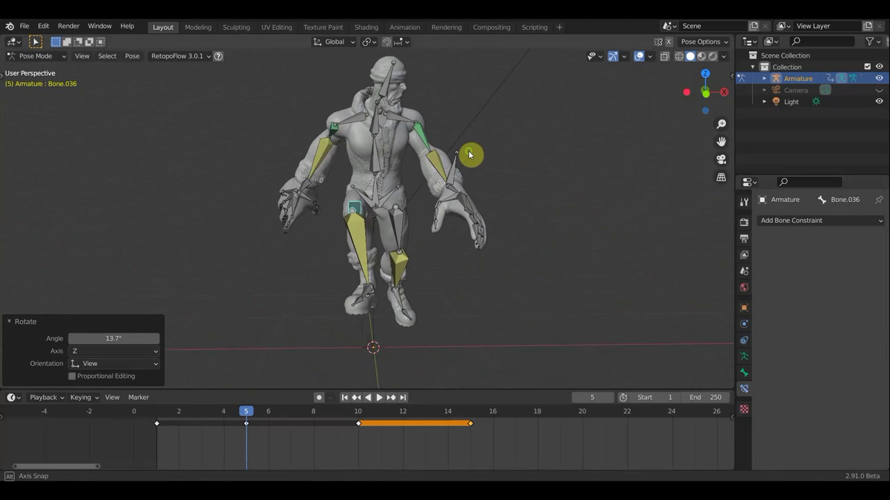
left_click(389, 194)
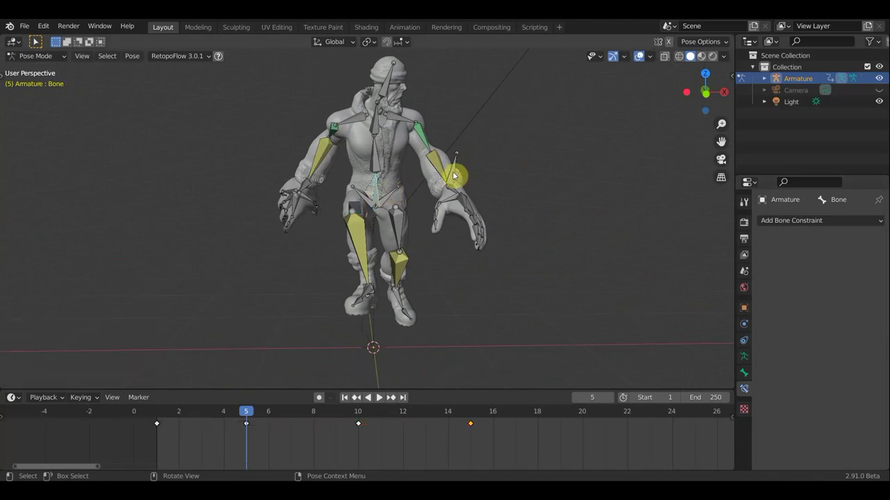
left_click(453, 175)
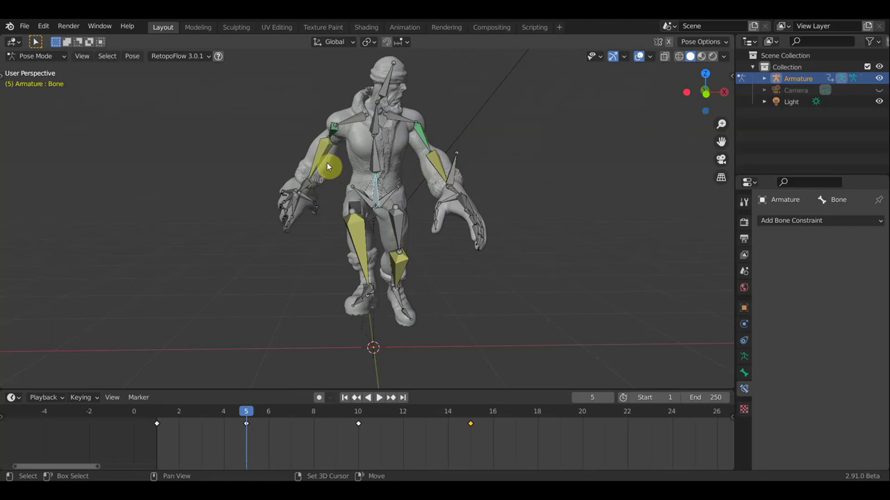
left_click(468, 218, "shift")
middle_click_drag(468, 220, 464, 201)
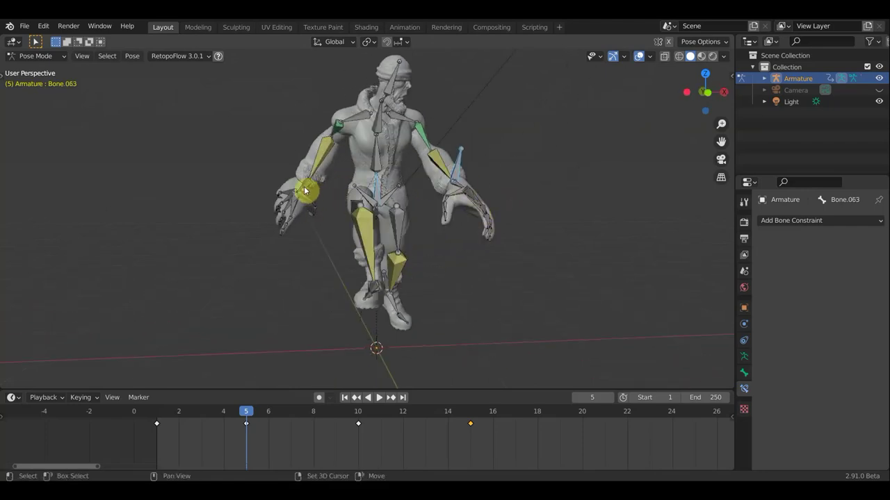
middle_click_drag(529, 188, 556, 188)
key("r")
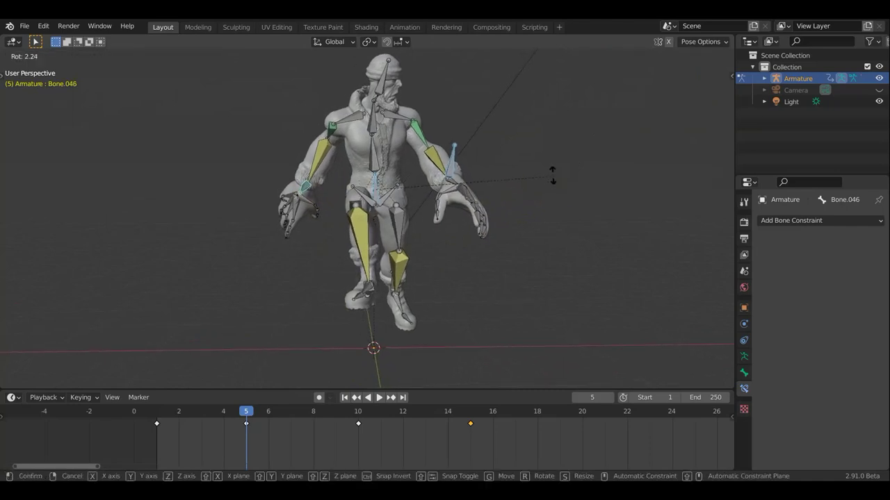
left_click(551, 178)
Move foot bone Bone.007 by -0.022788 m Y and -0.004558 m Z, checking in Right Orthographic view.
mouse_move(455, 215)
middle_mouse_down()
mouse_move(449, 248)
mouse_move(303, 242)
middle_mouse_up()
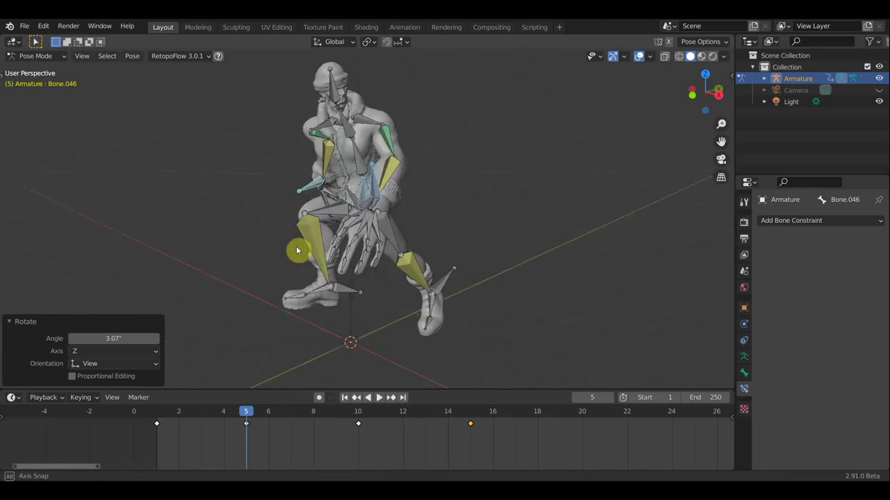
mouse_move(499, 220)
middle_mouse_down()
mouse_move(327, 256)
mouse_move(338, 220)
middle_mouse_up()
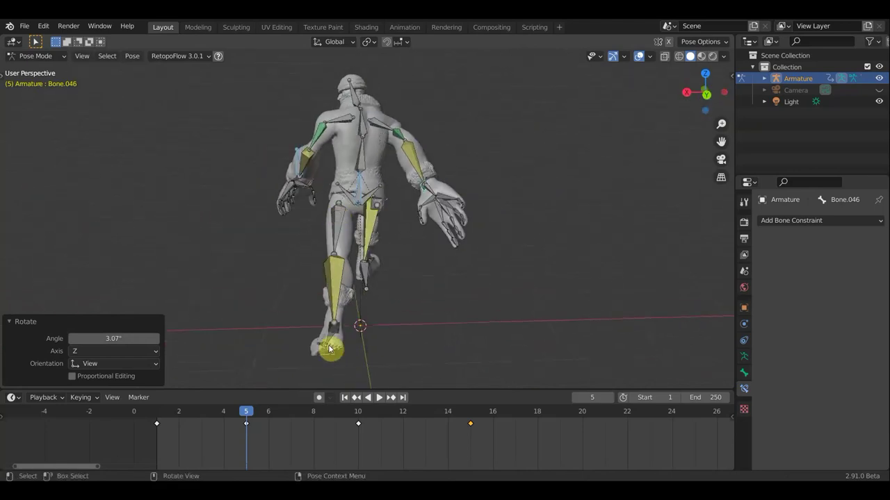
left_click(352, 273)
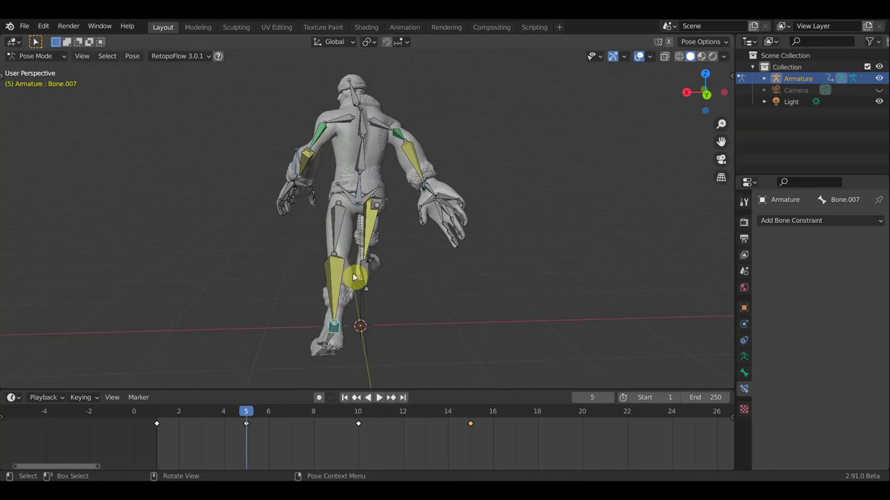
key("g")
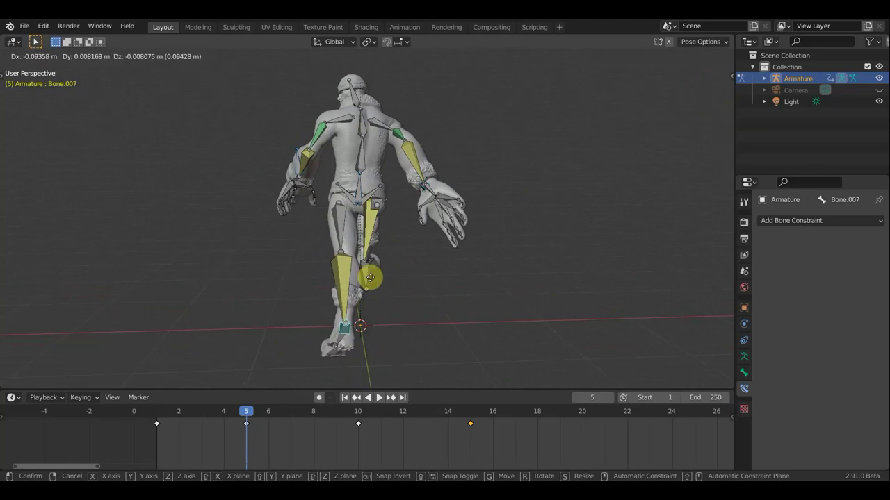
left_click(433, 287)
mouse_move(432, 287)
middle_mouse_down()
mouse_move(538, 290)
mouse_move(590, 278)
middle_mouse_up()
key("g")
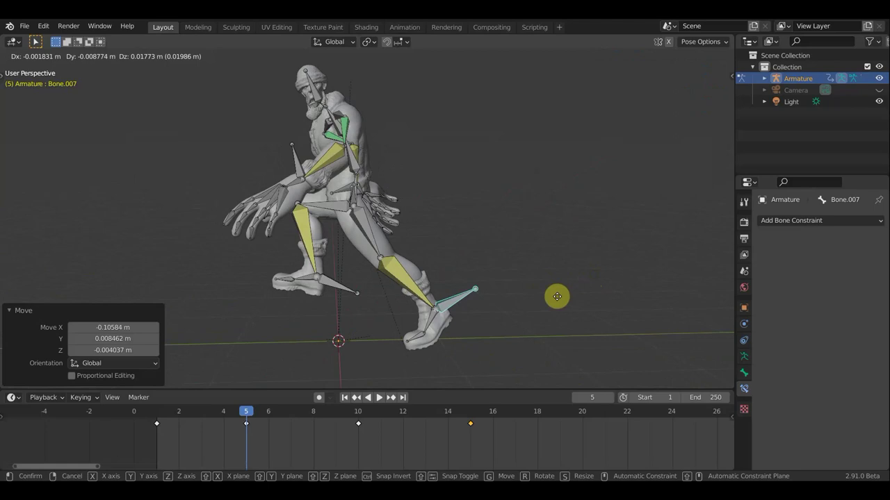
left_click(557, 297)
key("KP_3")
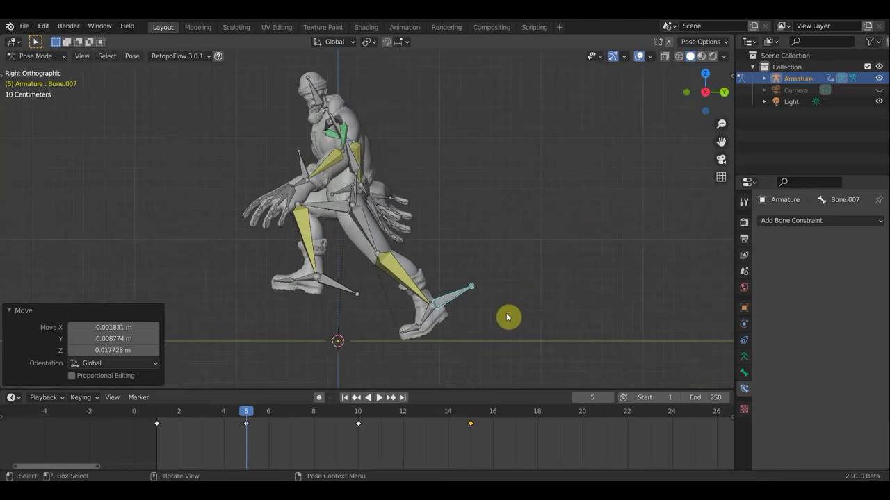
key("g")
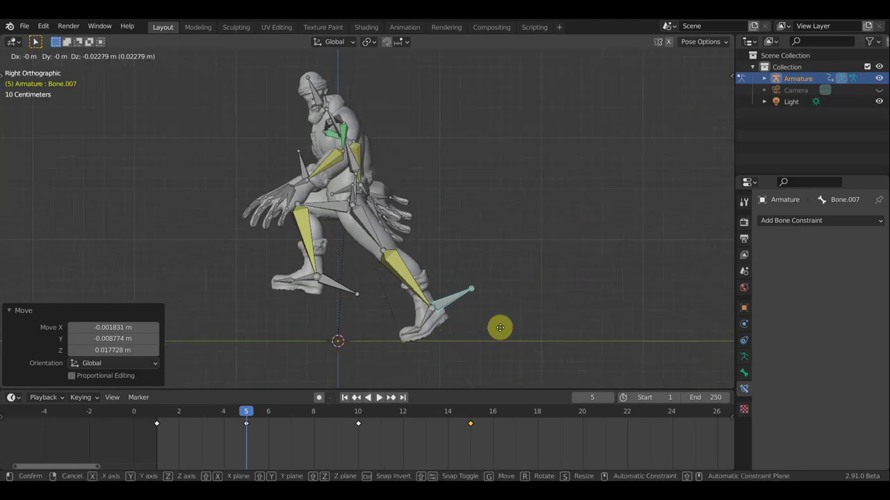
left_click(499, 328)
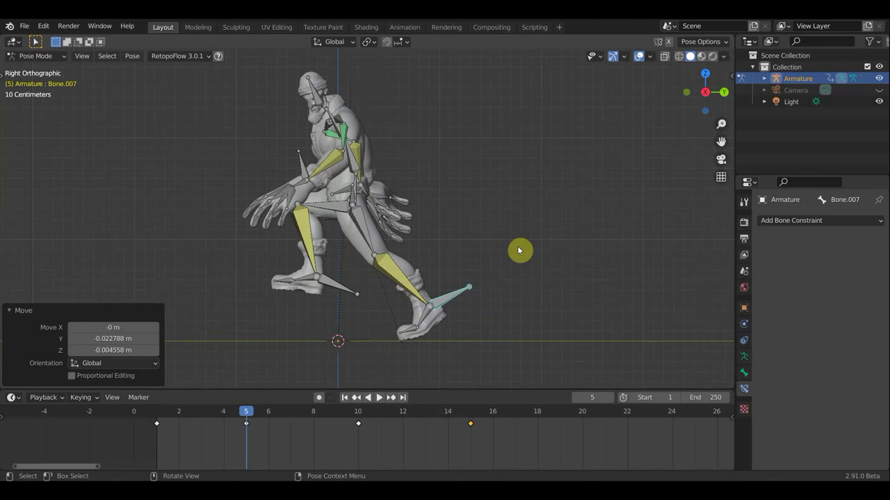
Hide the overlays to inspect the mesh pose from several angles, then show them again.
left_click(640, 56)
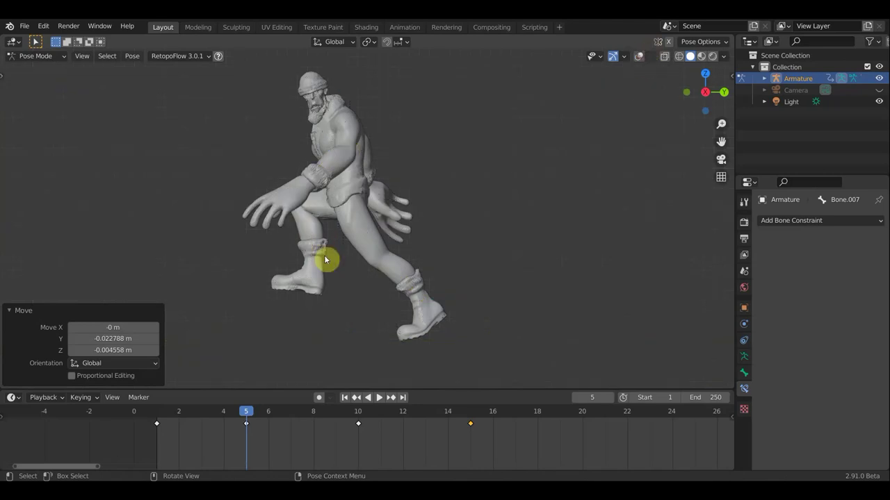
middle_click_drag(467, 217, 367, 242)
mouse_move(464, 198)
middle_mouse_down()
mouse_move(551, 221)
mouse_move(661, 199)
middle_mouse_up()
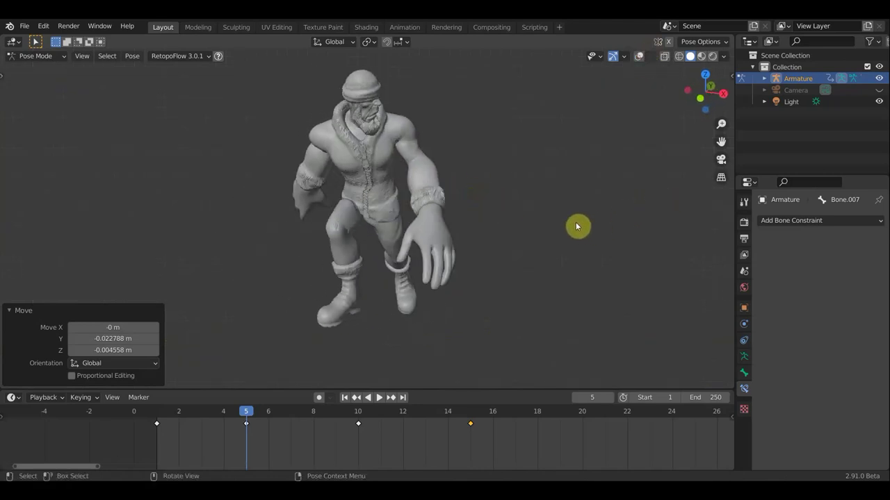
middle_click_drag(568, 223, 566, 222)
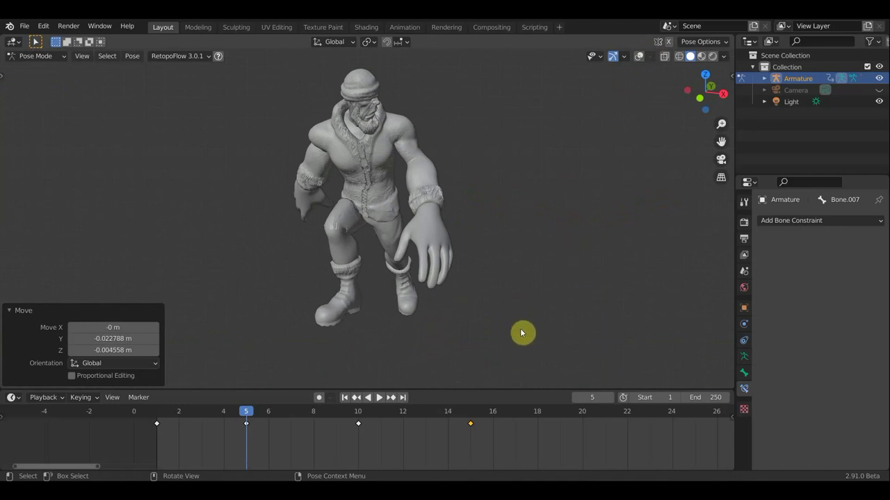
left_click(639, 56)
mouse_move(618, 208)
middle_mouse_down()
mouse_move(546, 211)
mouse_move(524, 201)
middle_mouse_up()
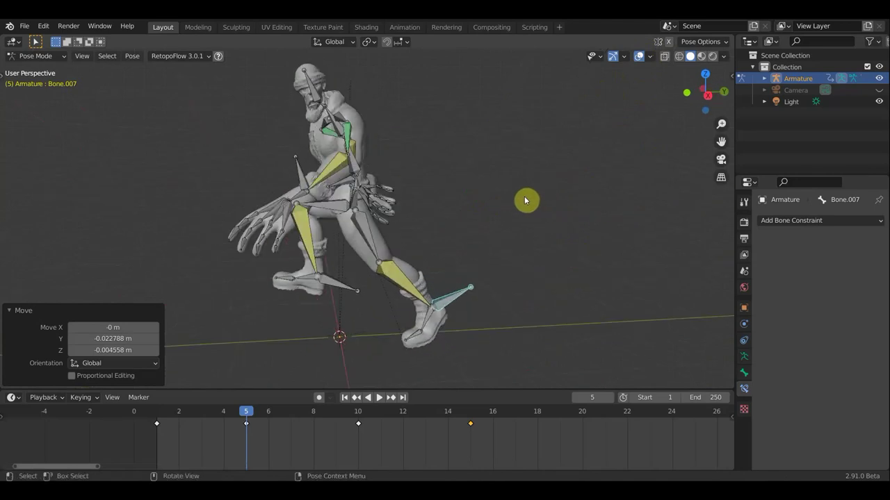
Insert Location & Rotation keys for all bones at frame 5.
key("a")
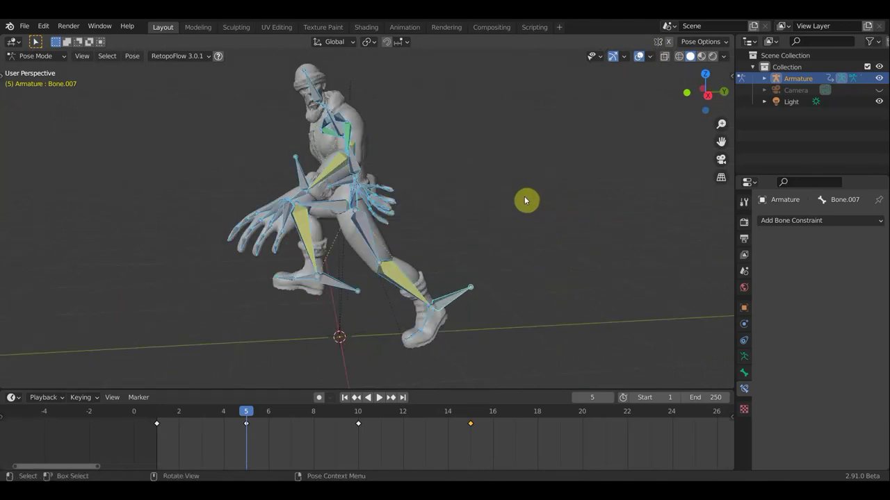
key("i")
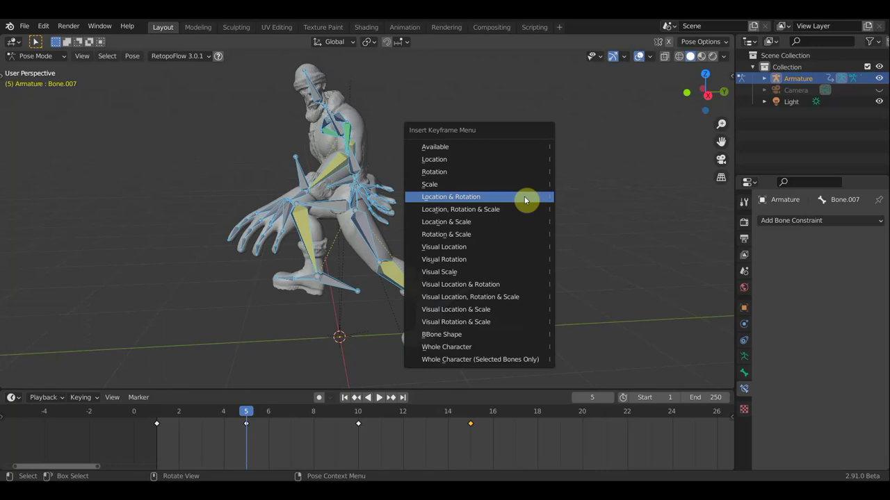
left_click(524, 197)
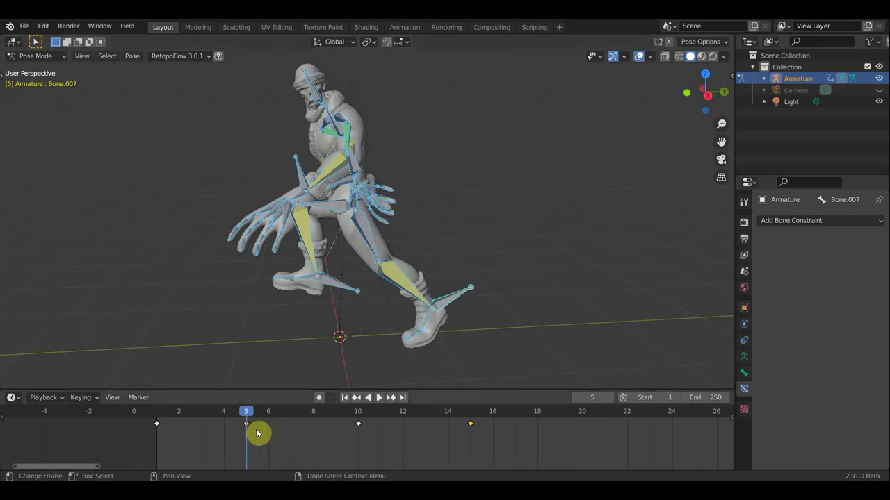
Rearrange the keyframes so the pose keys sit at frames 5 and 15.
key("g")
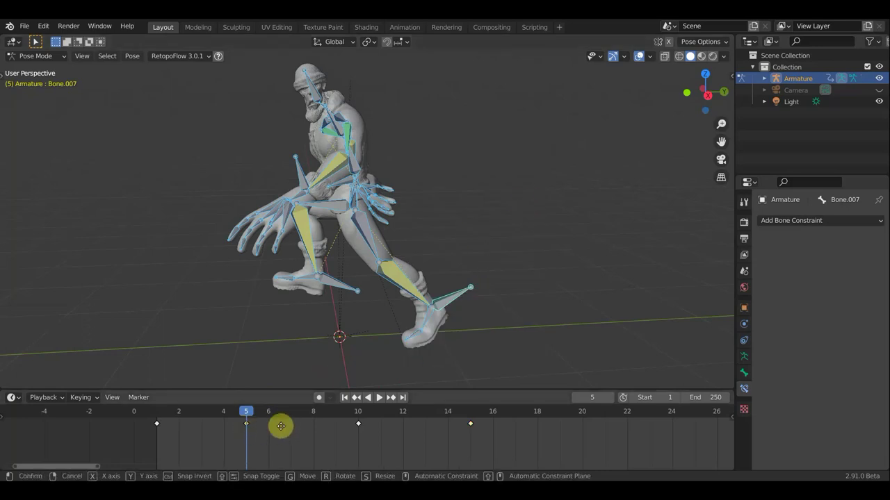
left_click(502, 435)
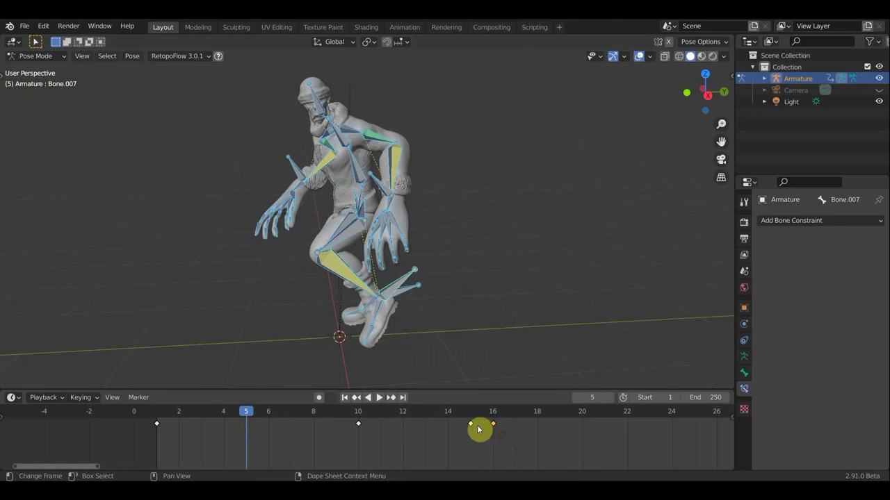
key("shift+d")
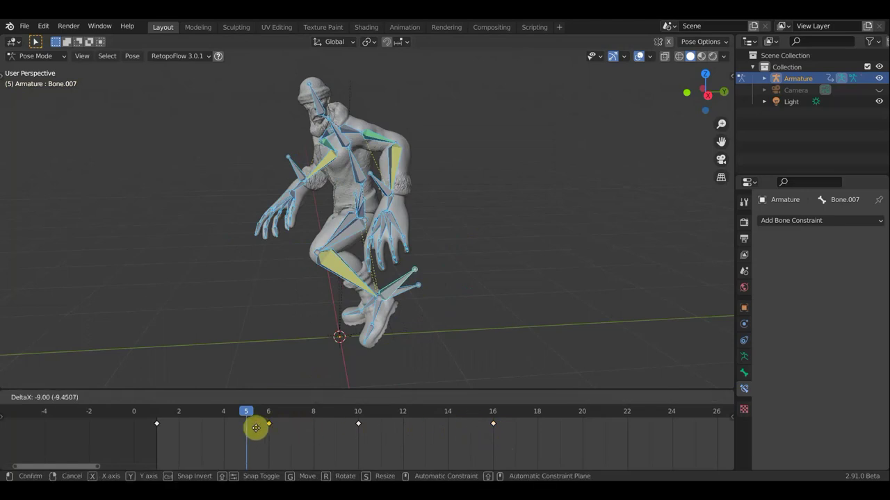
left_click(256, 427)
left_click(493, 425)
key("g")
left_click(471, 425)
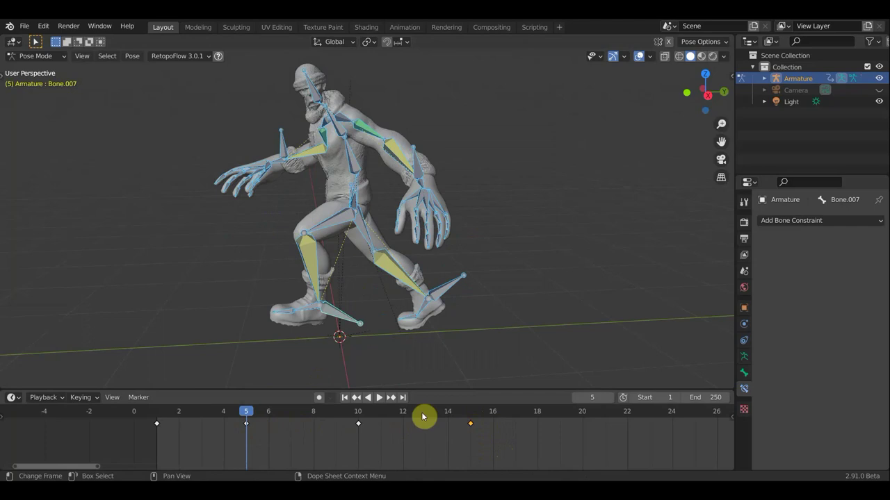
Play and scrub the walk animation with overlays hidden to review the motion.
key("space")
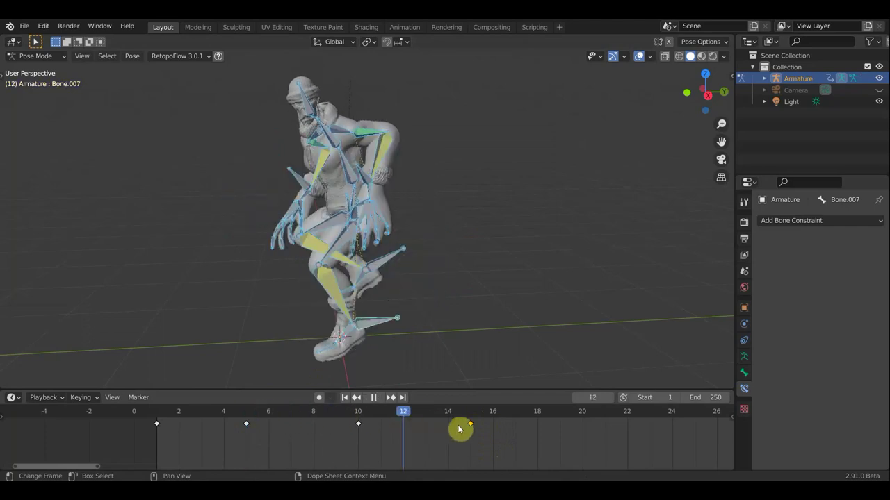
left_click_drag(314, 426, 157, 419)
key("space")
left_click(650, 56)
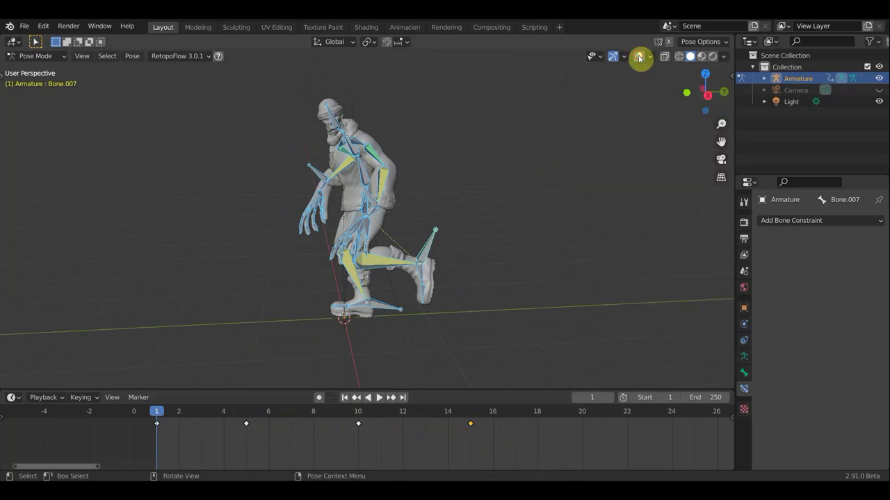
left_click(638, 56)
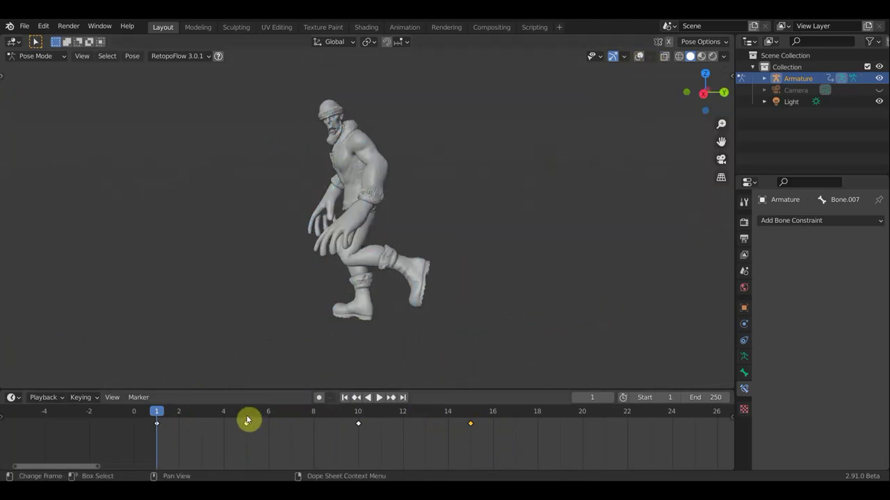
left_click_drag(210, 415, 577, 436)
left_click(640, 57)
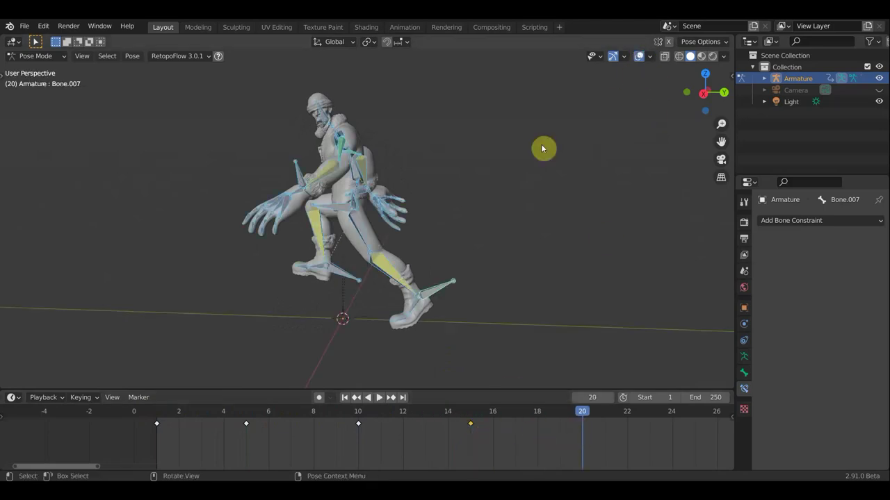
Compare the poses at frames 5, 10 and 20, then copy the frame 10 key to frame 20.
left_click(358, 418)
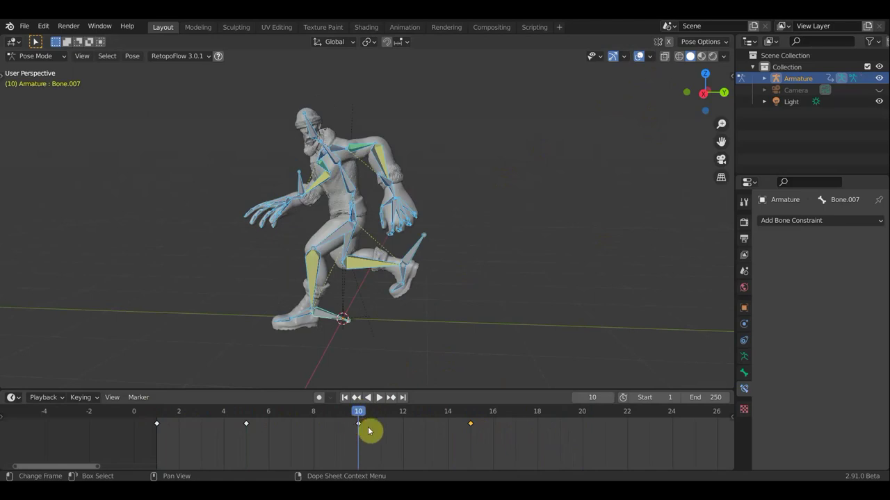
left_click(249, 417)
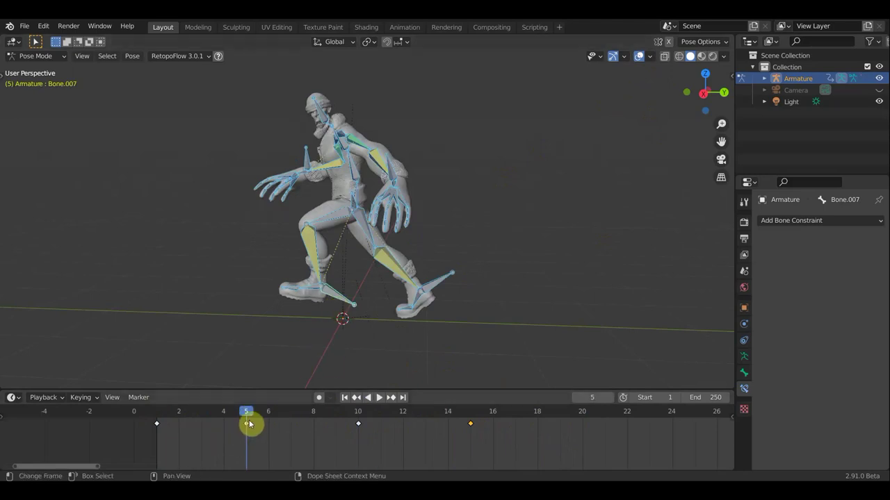
left_click(359, 416)
left_click(583, 418)
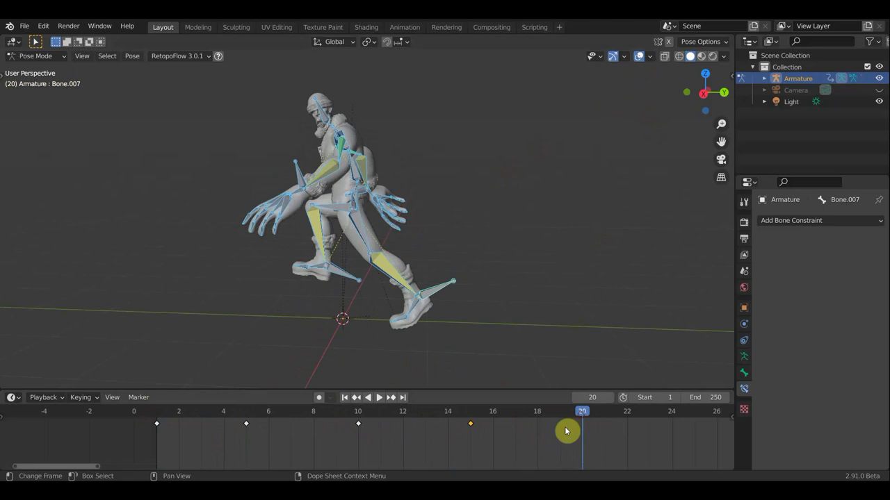
left_click(357, 416)
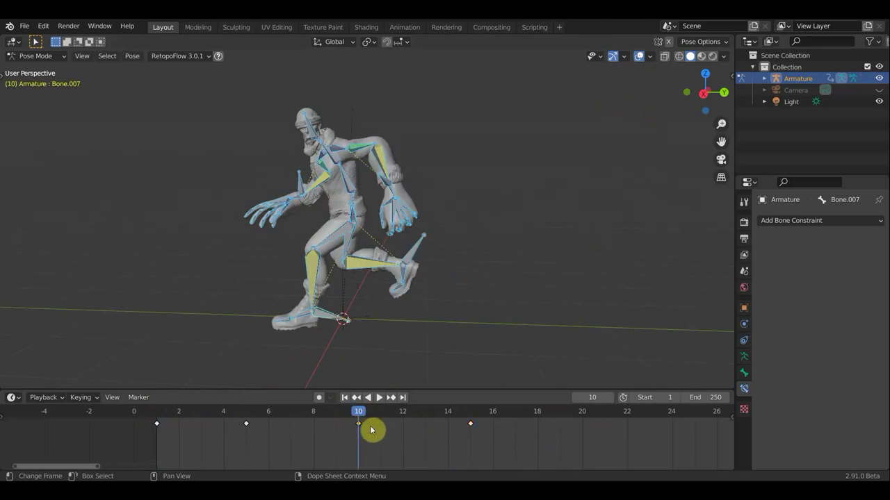
mouse_move(372, 431)
left_mouse_down()
mouse_move(591, 424)
mouse_move(589, 431)
left_mouse_up()
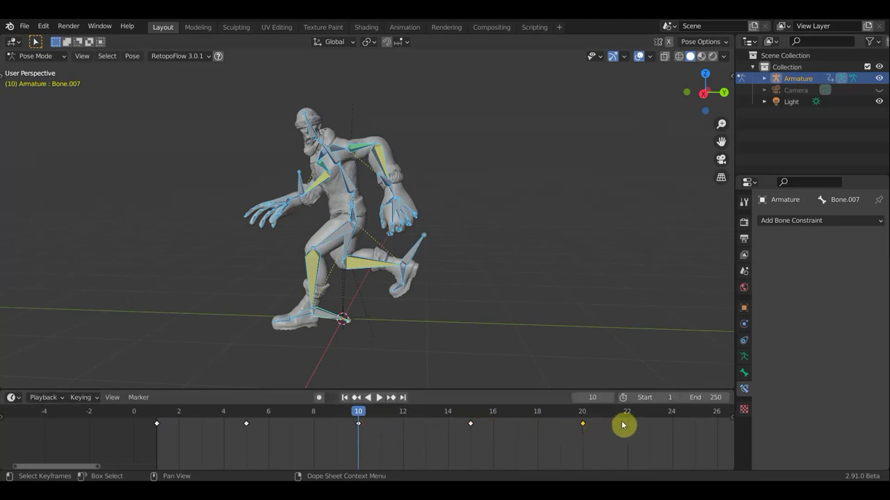
middle_click_drag(444, 305, 455, 282)
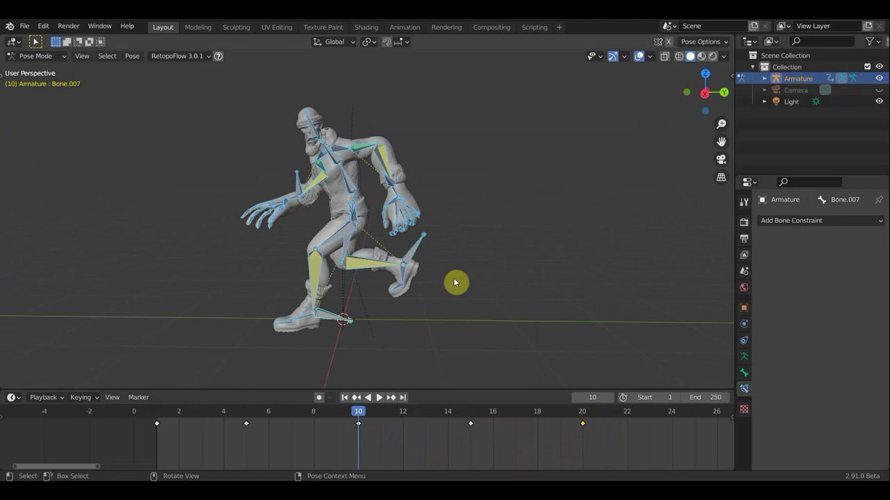
Lift the rear foot behind by moving and rotating Bone.007 and angling Bone.009 to -16.9°.
key("KP_3")
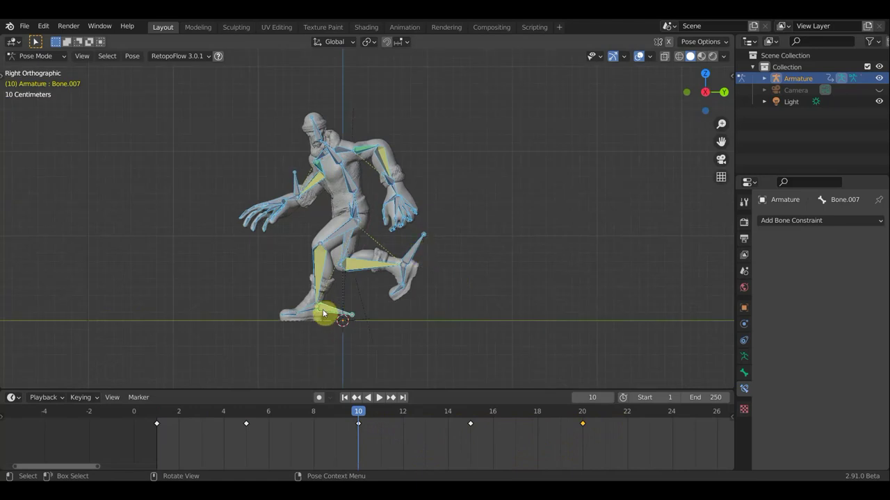
left_click(327, 310)
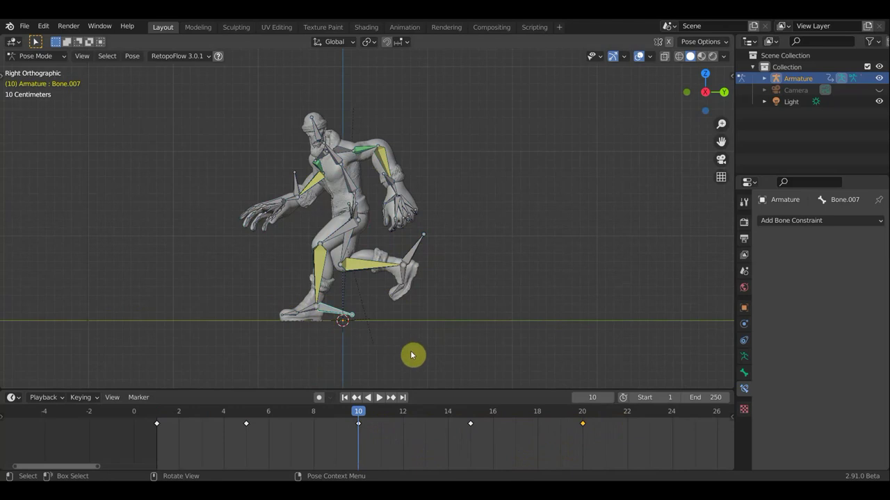
key("r")
left_click(440, 294)
key("g")
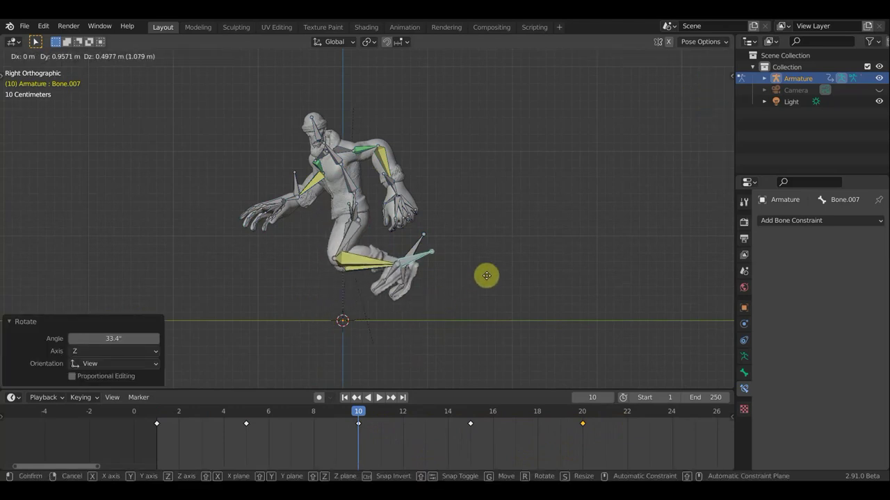
left_click(488, 280)
key("r")
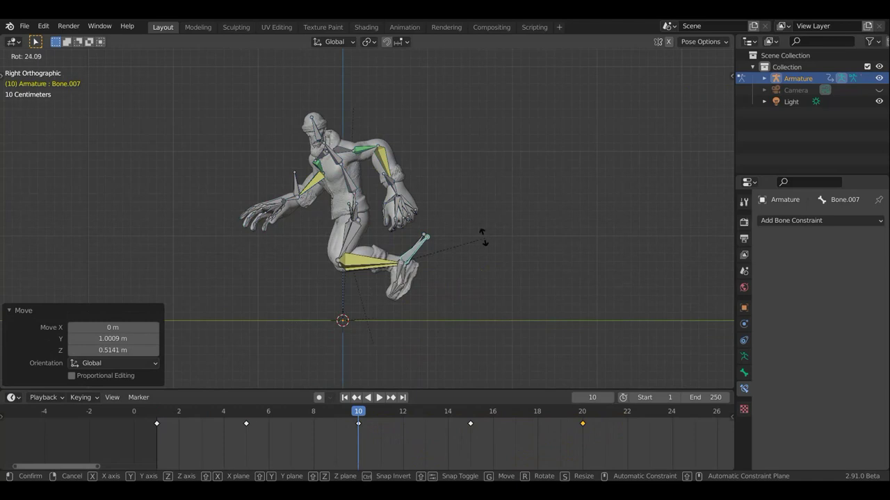
left_click(480, 235)
key("g")
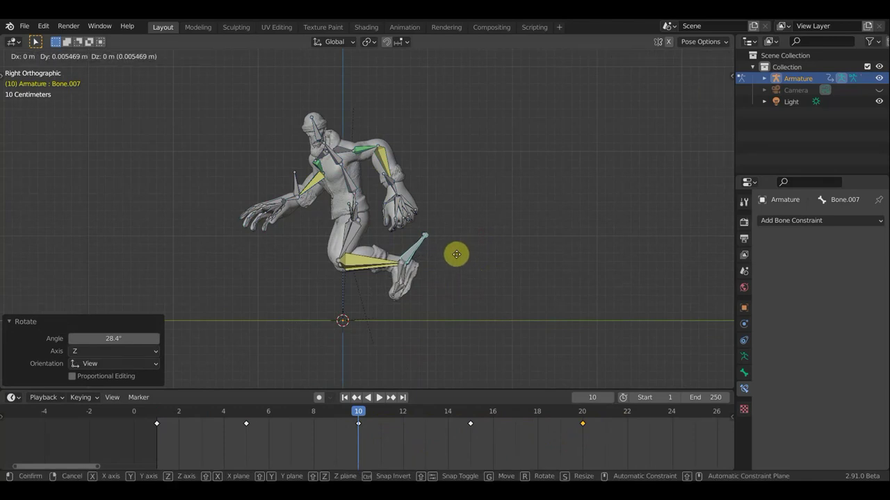
left_click(429, 283)
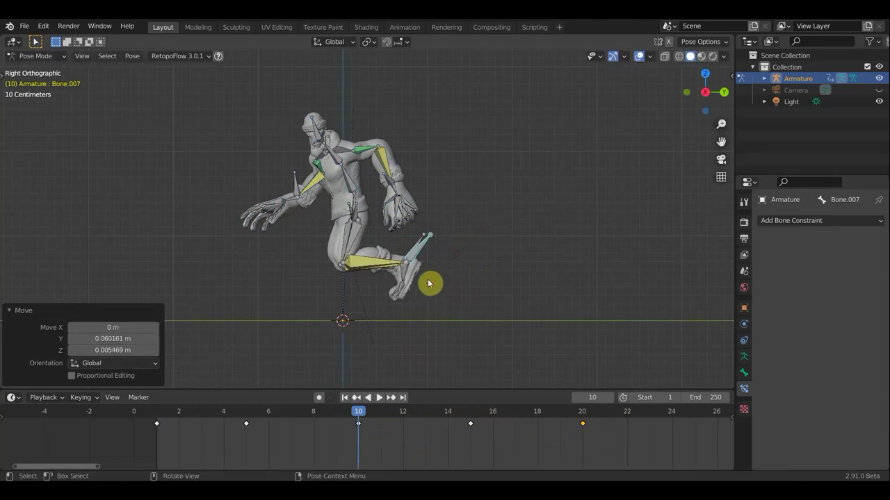
left_click(473, 316)
key("r")
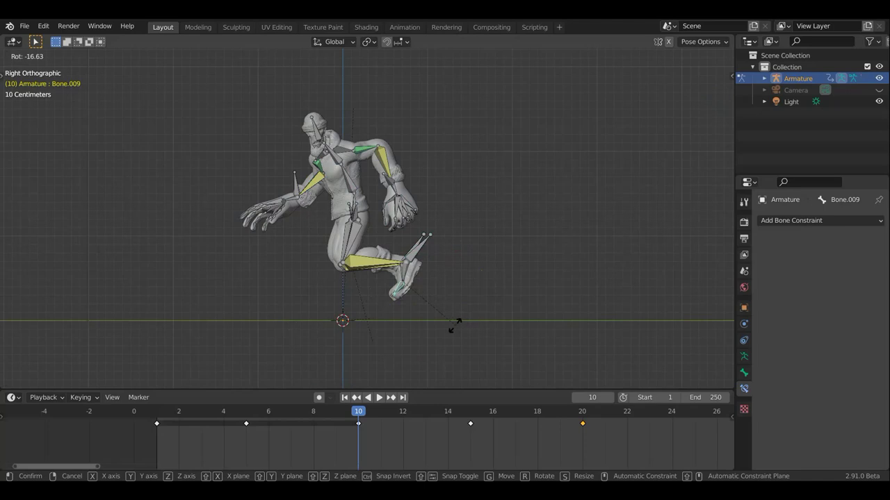
left_click(455, 326)
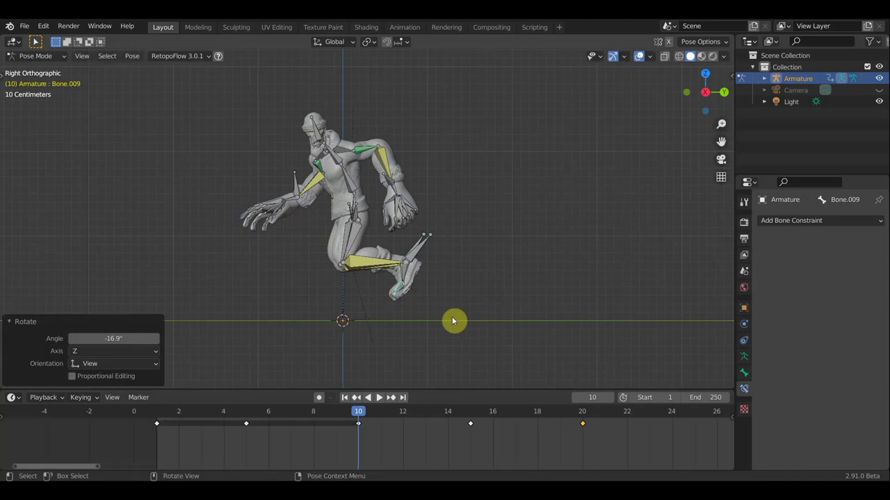
Plant the front foot on the ground with Bone.038 rotated -66.5° and Bone.040 tilted 24.3°.
left_click(419, 241)
mouse_move(477, 264)
middle_mouse_down()
mouse_move(379, 292)
mouse_move(417, 282)
middle_mouse_up()
key("KP_3")
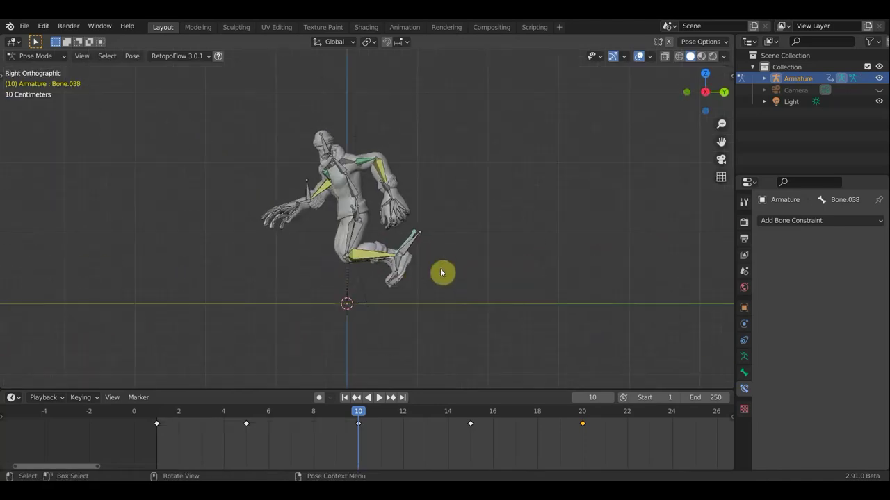
key("g")
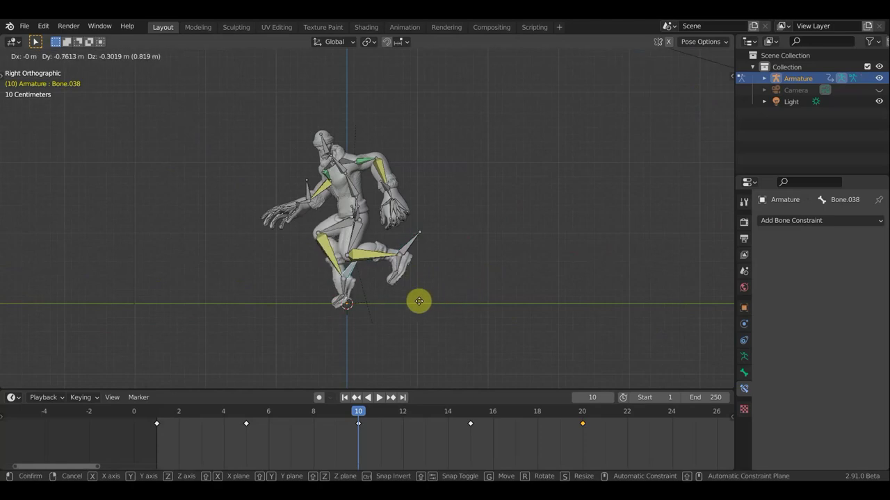
left_click(439, 303)
key("r")
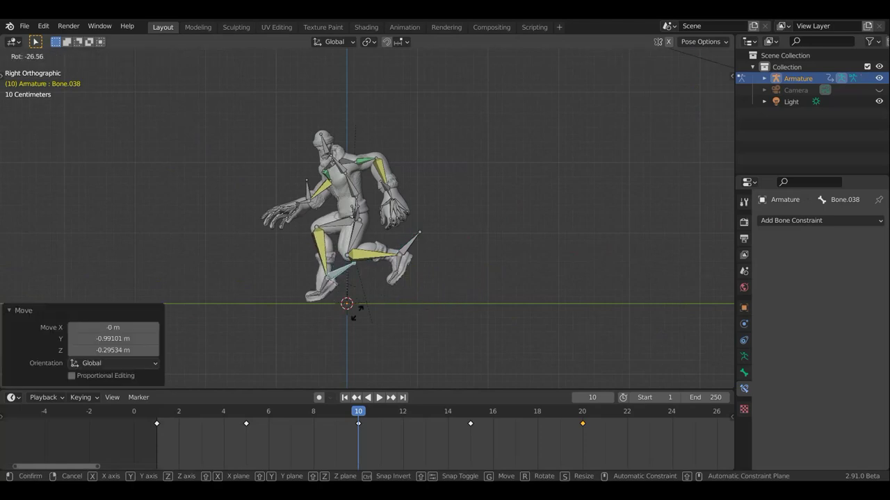
left_click(335, 313)
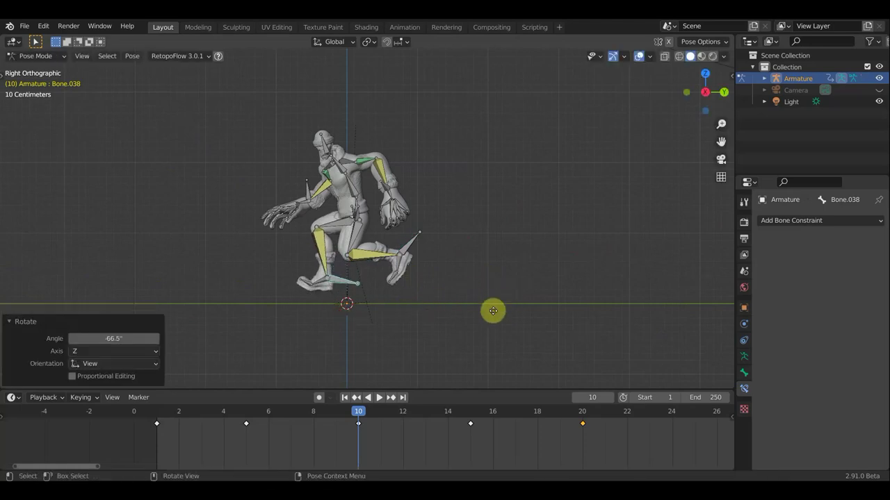
key("g")
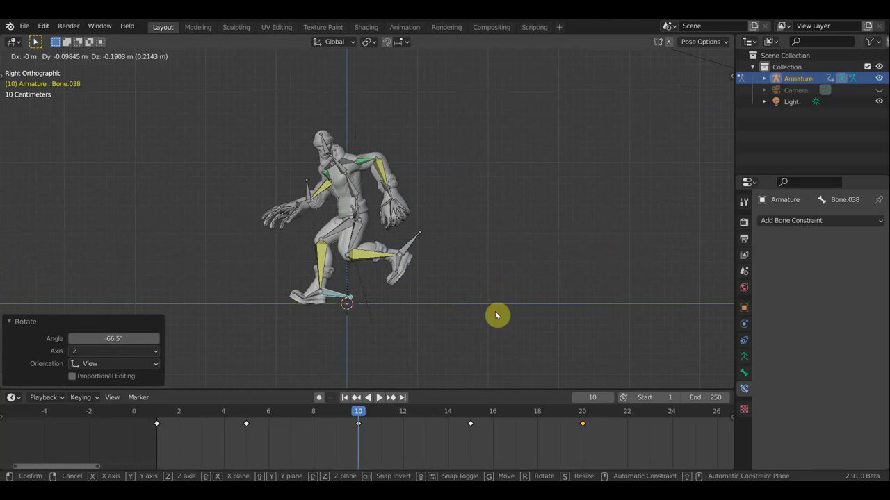
left_click(495, 312)
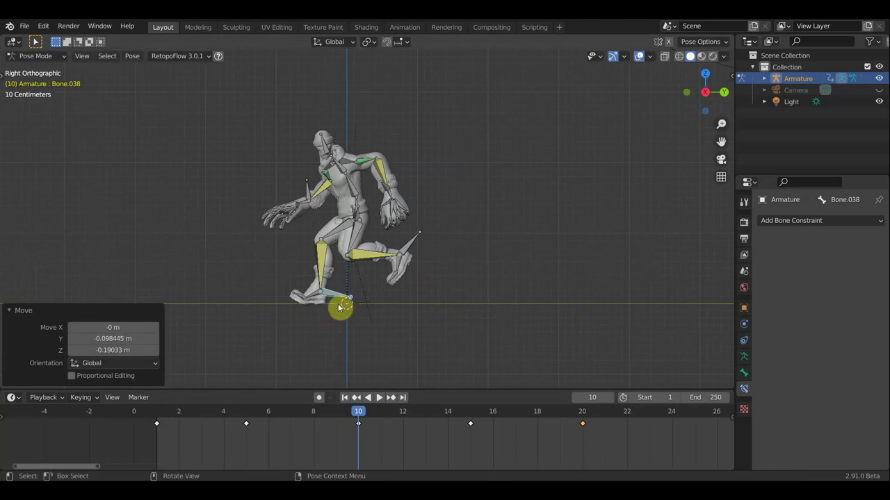
left_click(301, 297)
key("r")
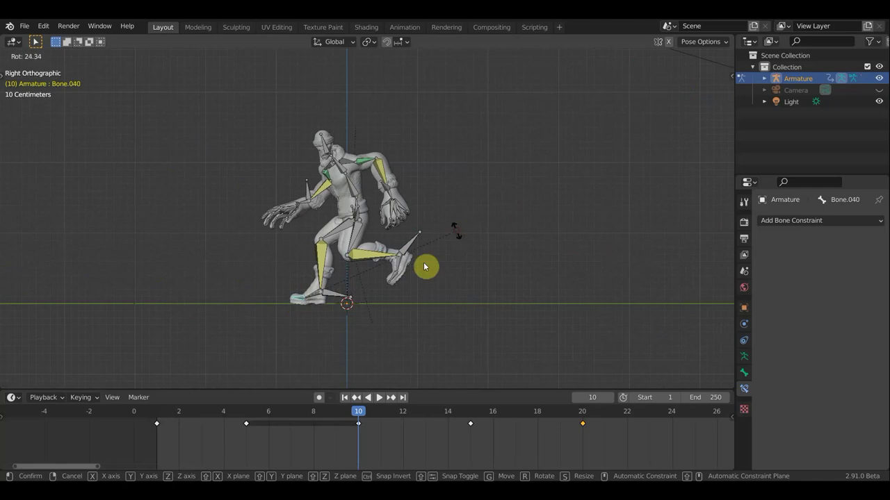
left_click(456, 235)
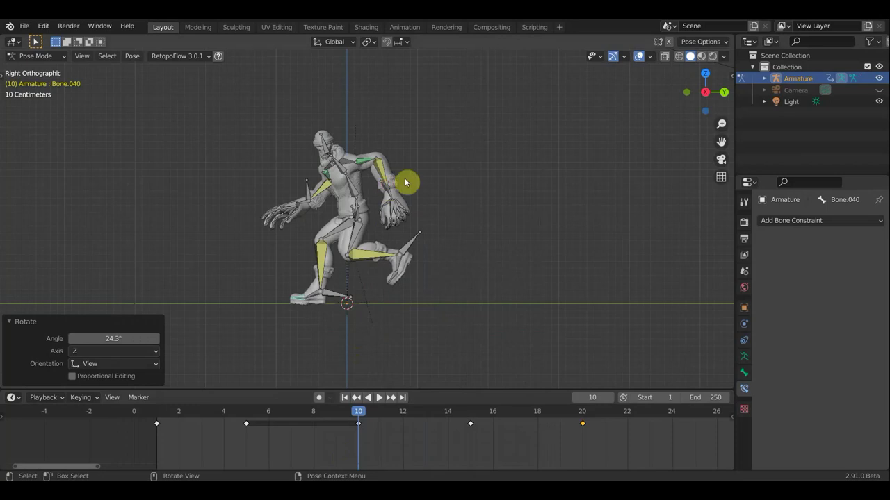
From the top view, rotate the shoulder bone Bone.011 by -13.3°.
left_click(389, 188)
mouse_move(436, 183)
middle_mouse_down()
mouse_move(501, 265)
mouse_move(413, 215)
middle_mouse_up()
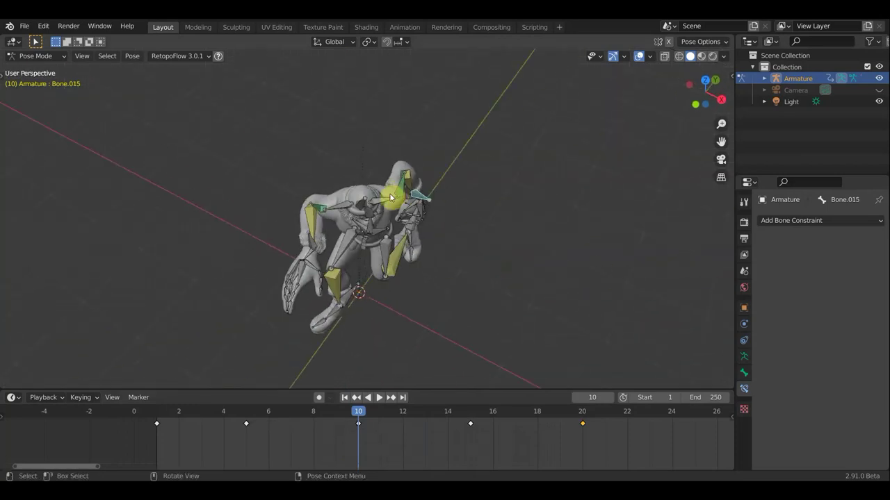
left_click(390, 202)
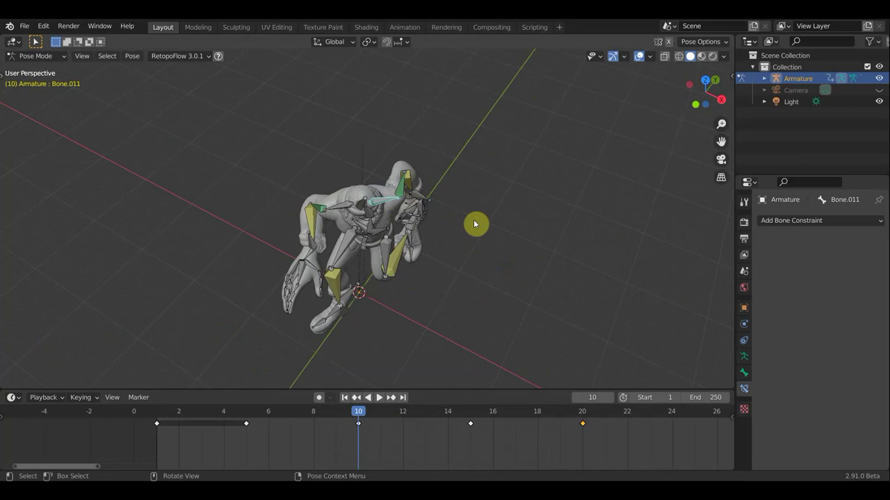
middle_click_drag(517, 234, 543, 260)
key("KP_7")
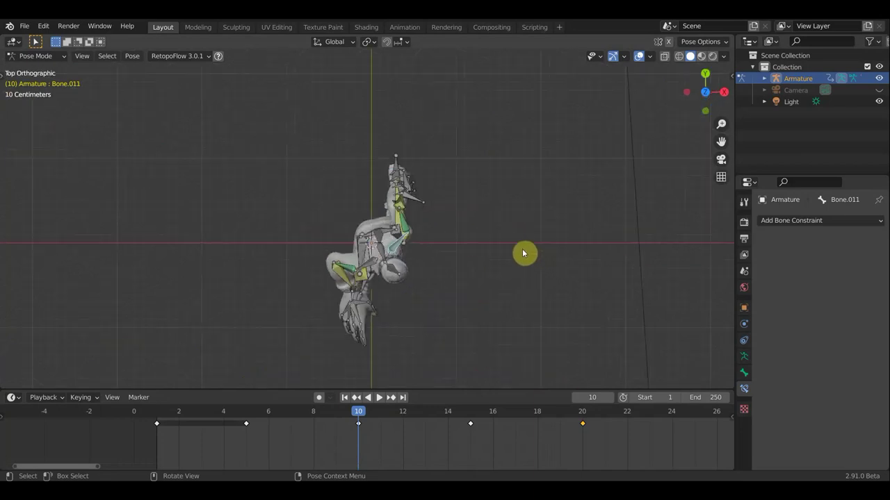
key("r")
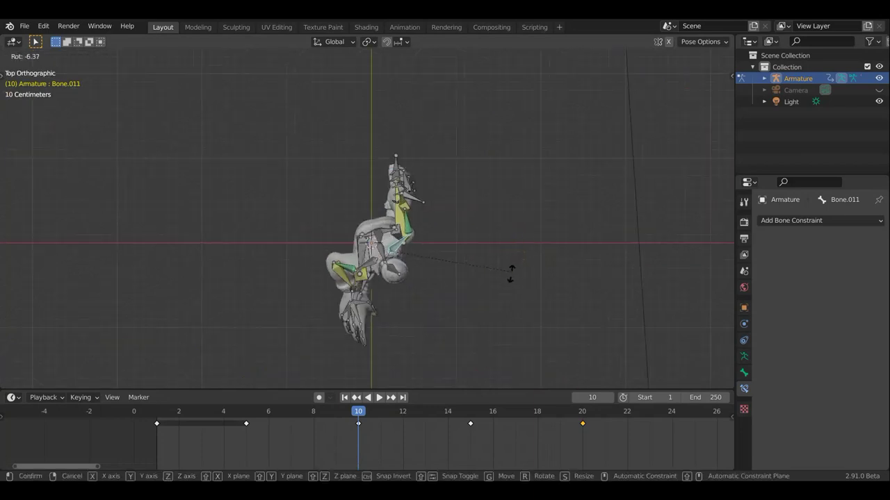
left_click(502, 281)
Inspect the twisted torso and keyframe the pose at frame 10.
middle_click_drag(493, 278, 338, 199)
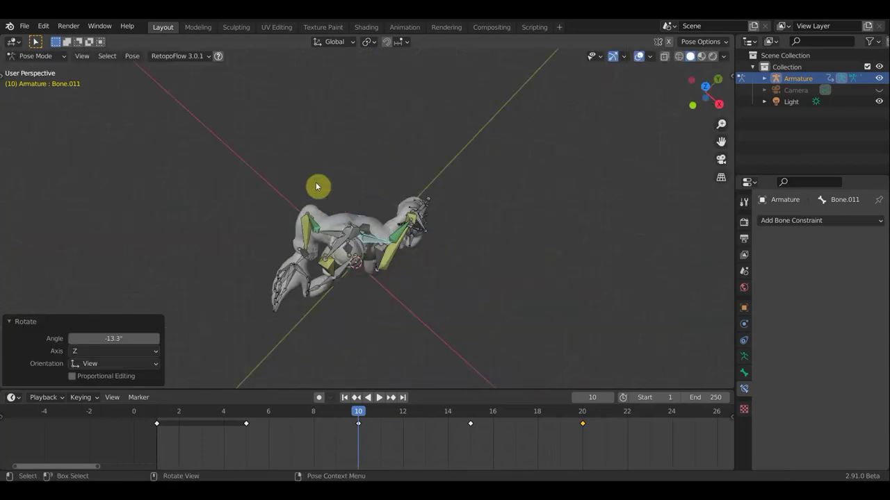
middle_click_drag(334, 106, 435, 221)
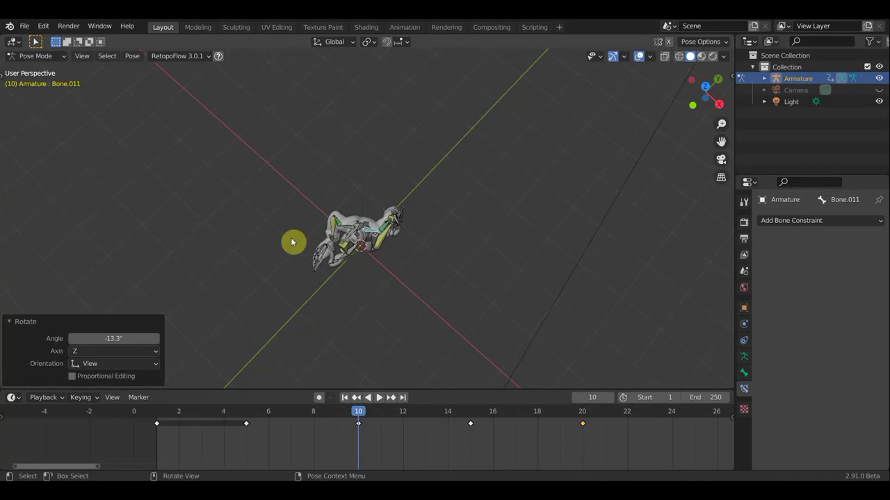
scroll(436, 245, "up", 2)
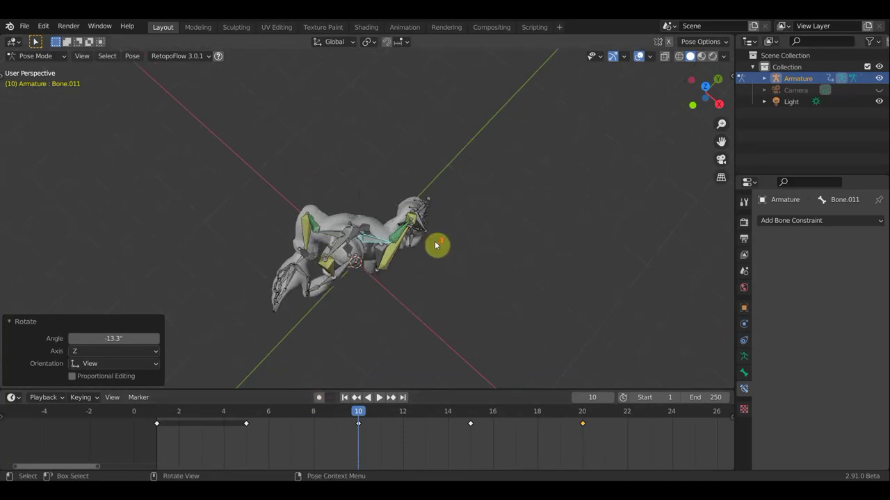
mouse_move(373, 182)
middle_mouse_down()
mouse_move(322, 139)
mouse_move(420, 280)
middle_mouse_up()
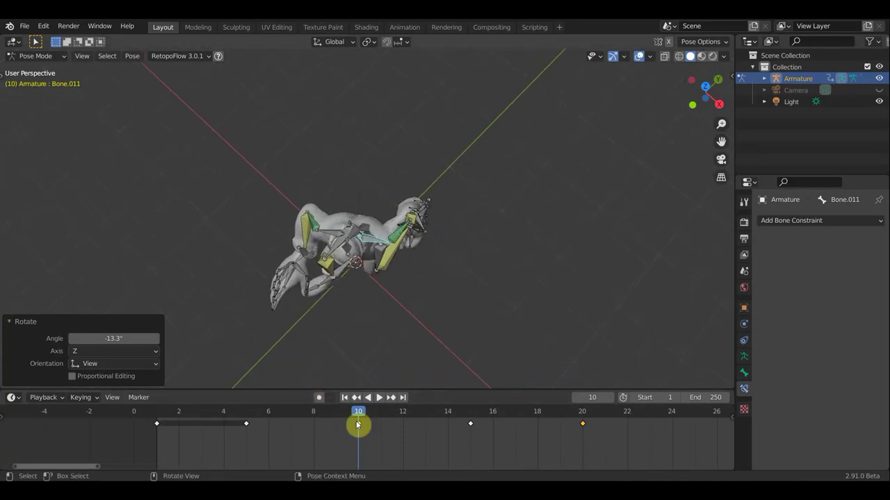
key("i")
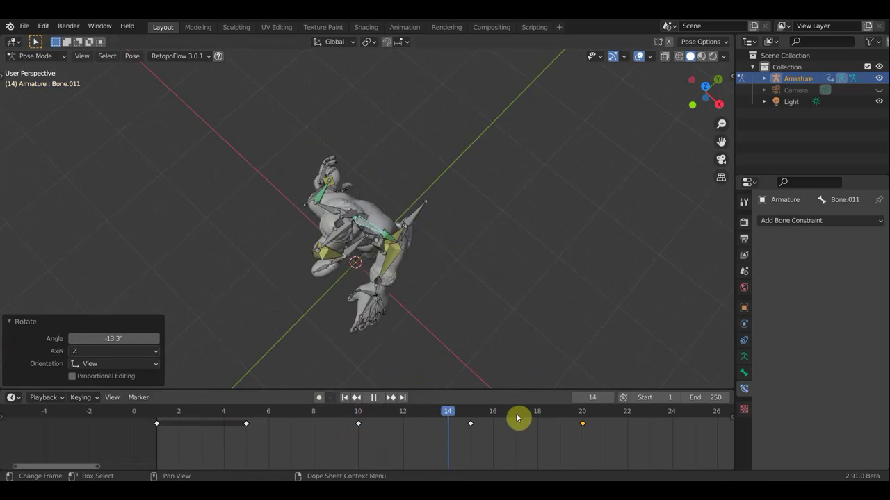
At frame 20, move foot control Bone.007 and rotate it 54.9°, then tilt foot Bone.009 to -12.2°.
left_click_drag(363, 415, 584, 423)
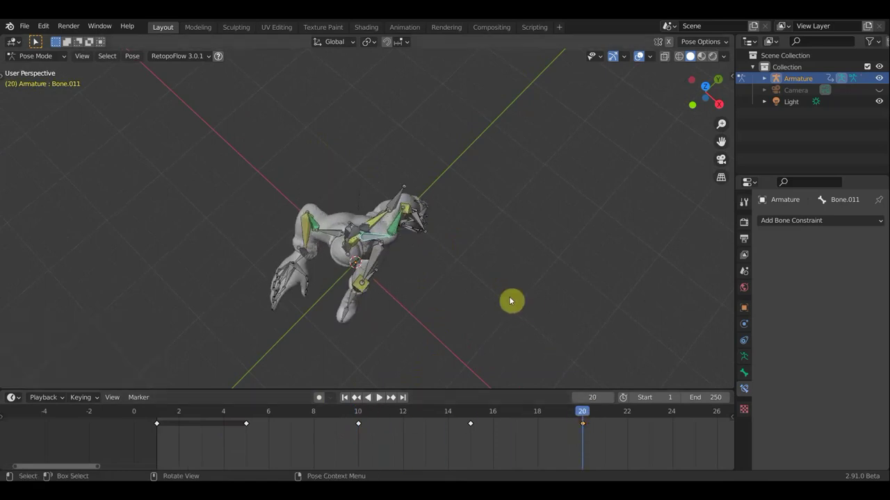
middle_click_drag(526, 332, 395, 199)
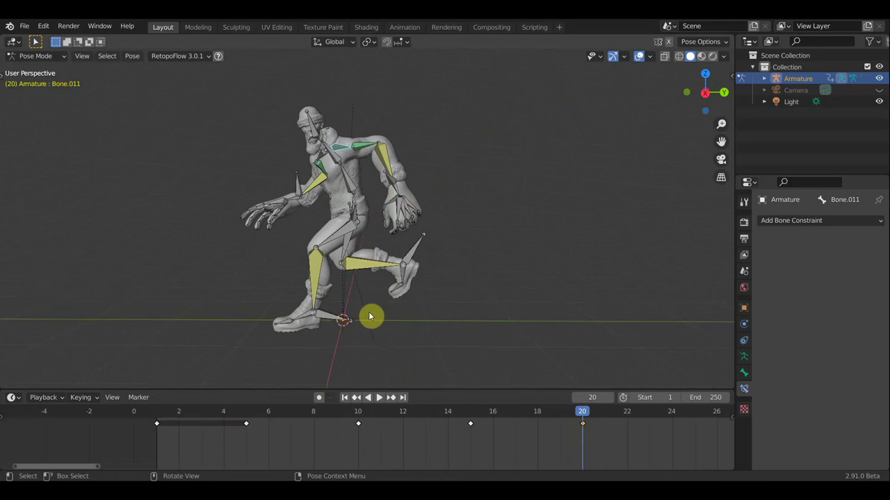
middle_click_drag(369, 316, 345, 320, "alt")
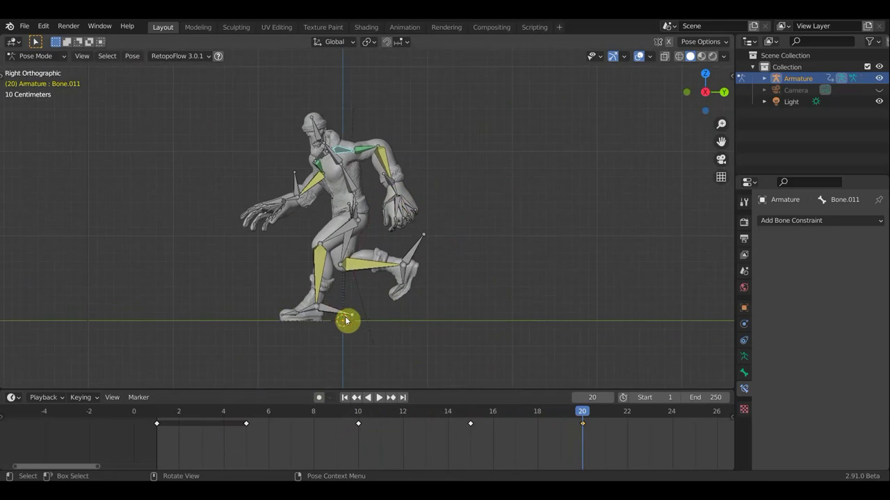
left_click_drag(345, 321, 438, 276)
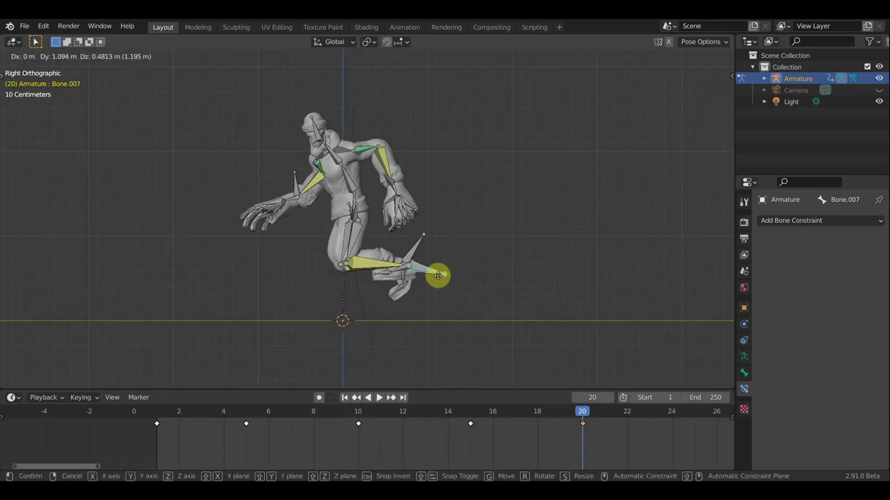
left_click(438, 276)
key("r")
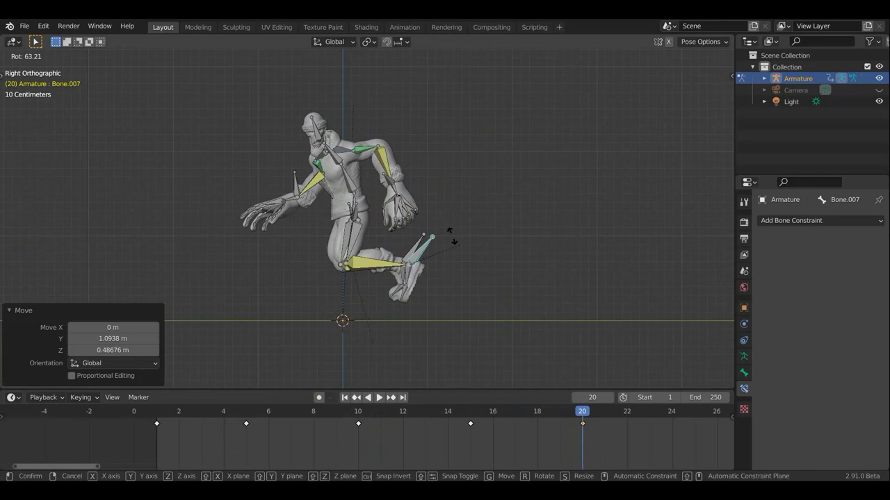
left_click(420, 277)
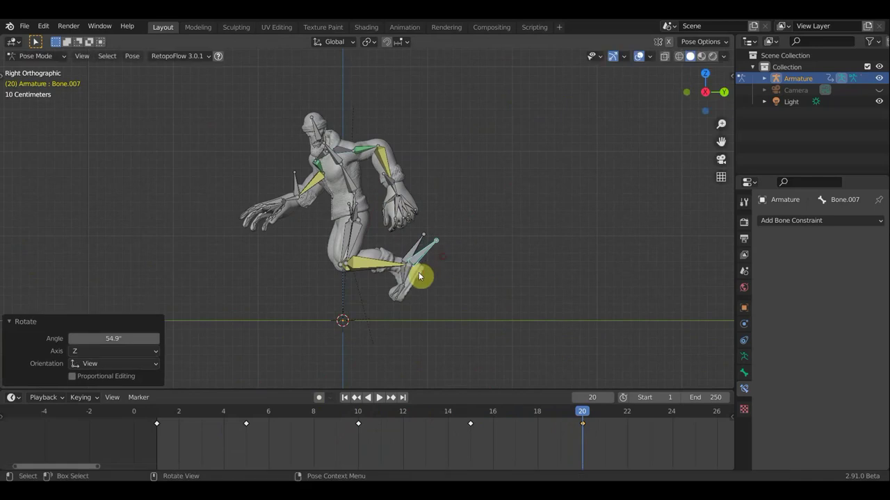
left_click(411, 295)
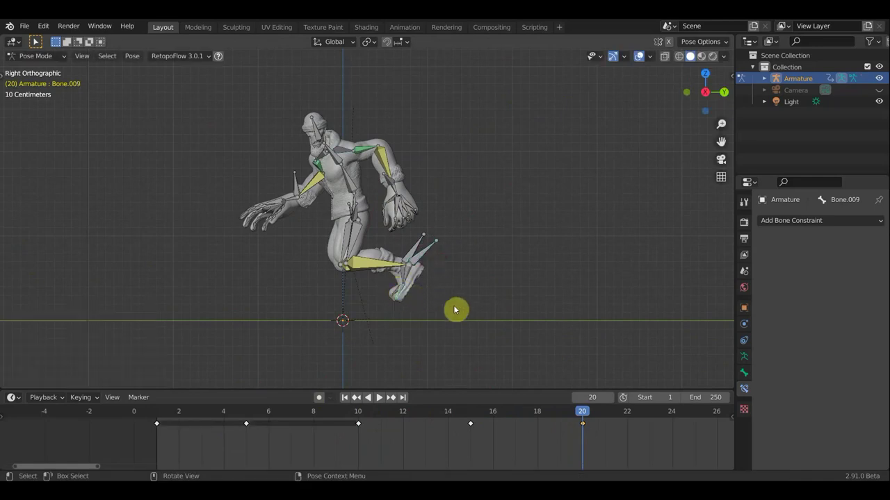
key("r")
left_click(437, 308)
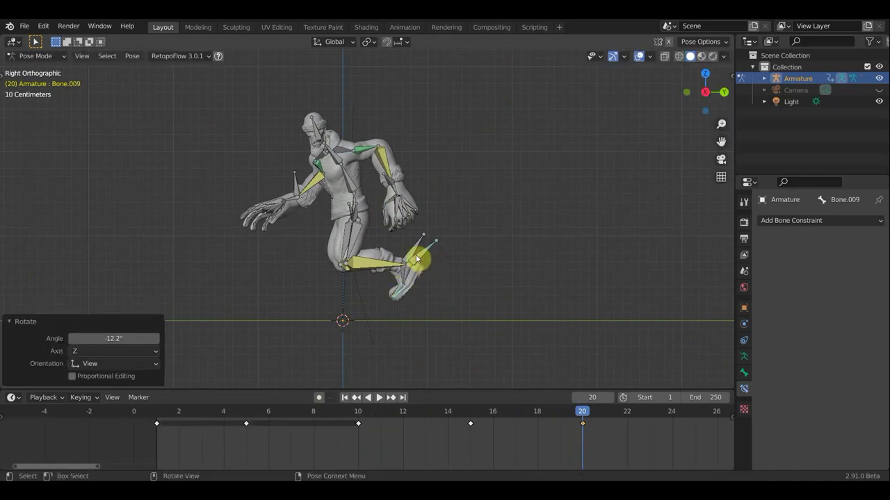
Lower the back leg to the ground at -66.6° and flatten foot Bone.040 at 25.2°.
left_click(416, 252)
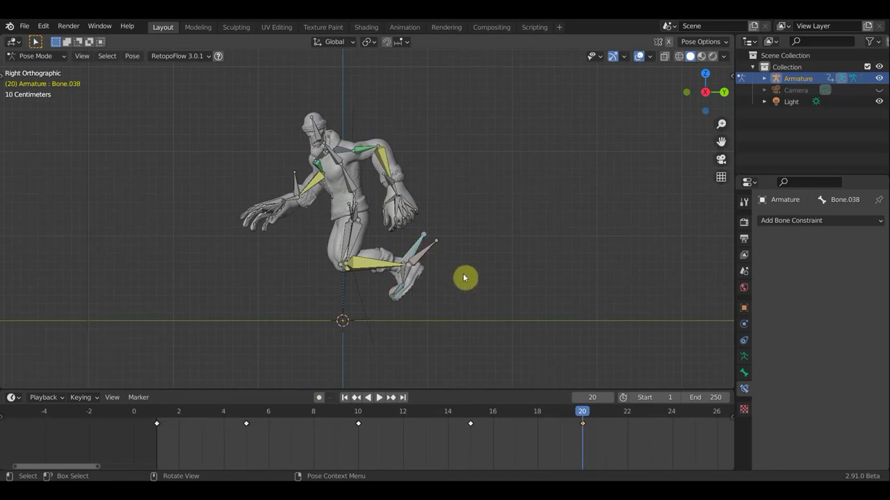
key("g")
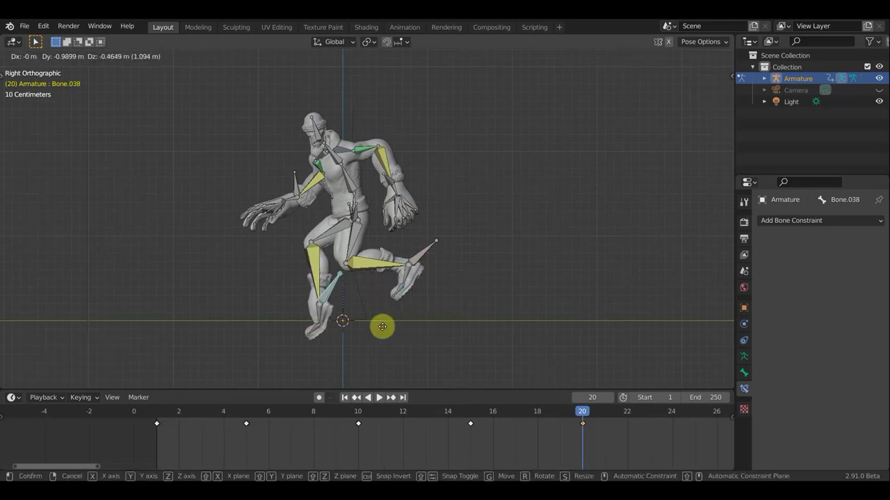
left_click(381, 335)
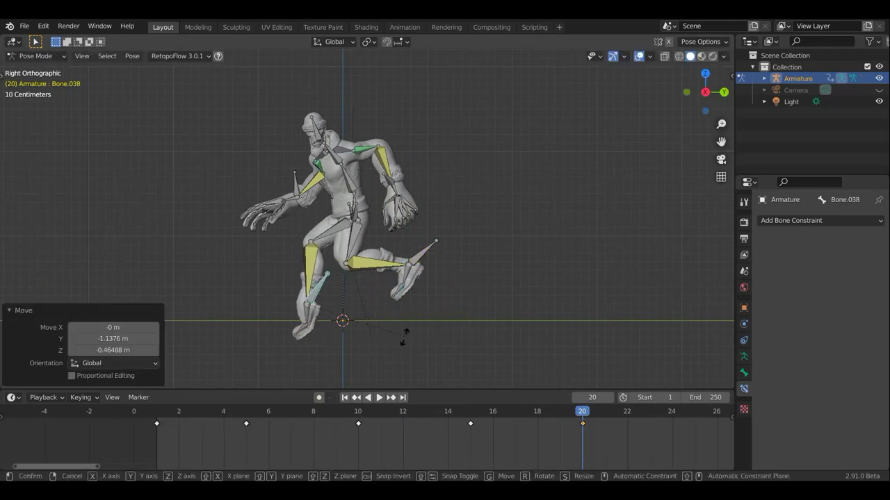
left_click(311, 358)
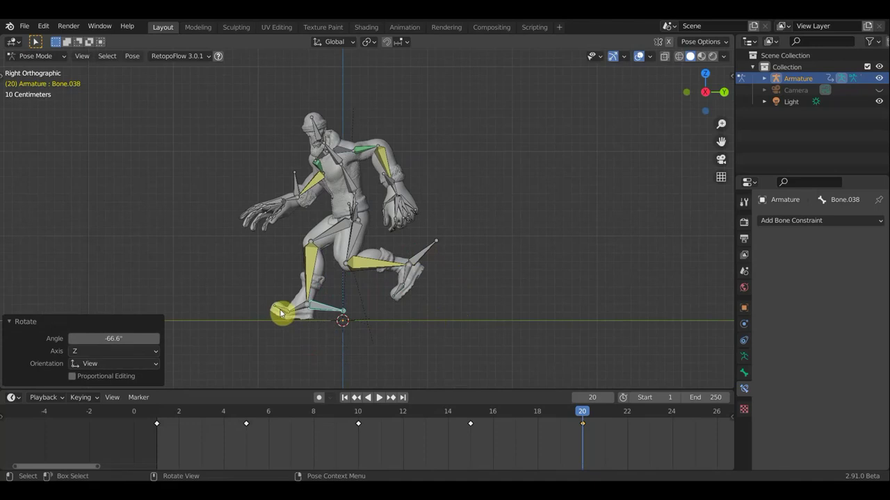
left_click(338, 318)
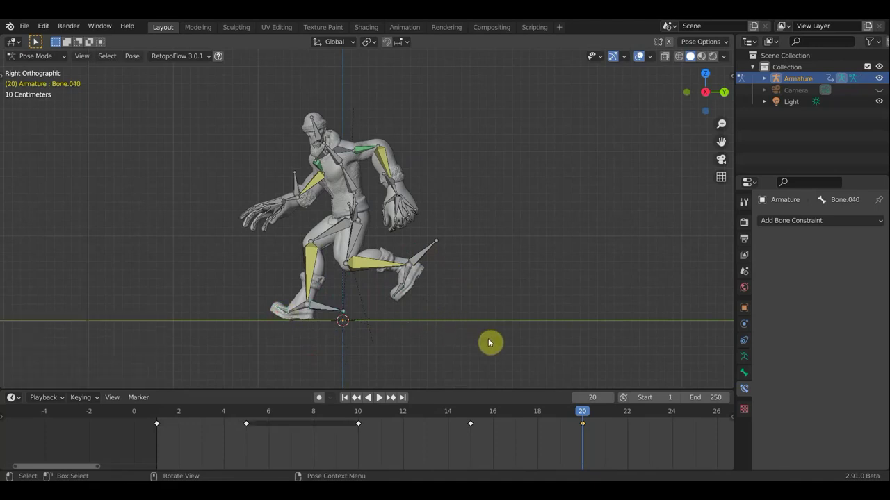
key("r")
left_click(437, 267)
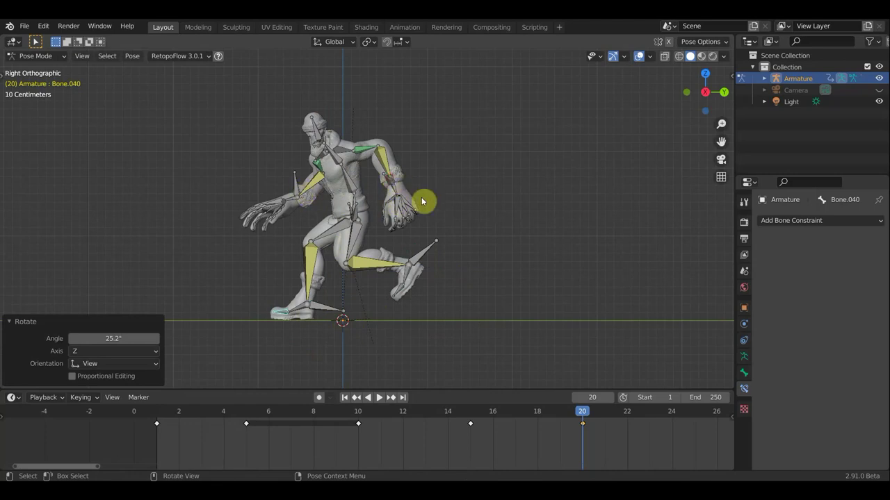
Reposition the arm bone Bone.015 and rotate it -50.5°.
left_click(445, 201)
key("g")
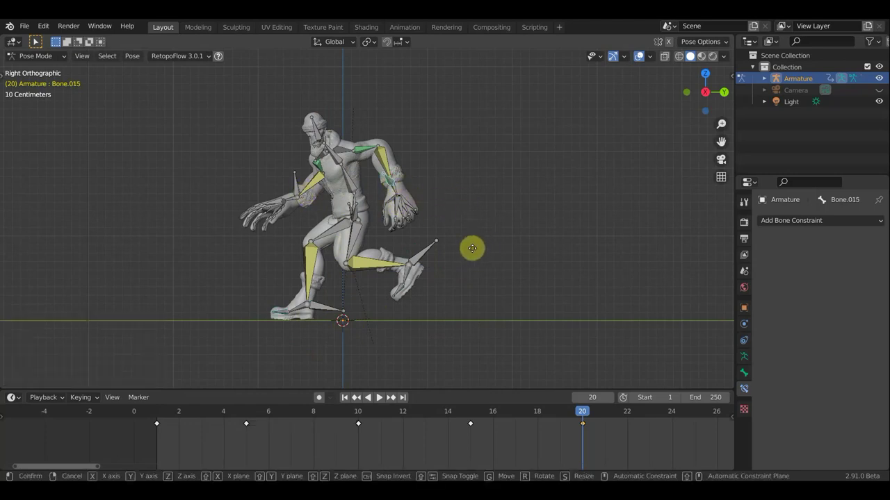
left_click(416, 272)
key("r")
left_click(326, 290)
middle_click_drag(426, 280, 532, 278)
key("g")
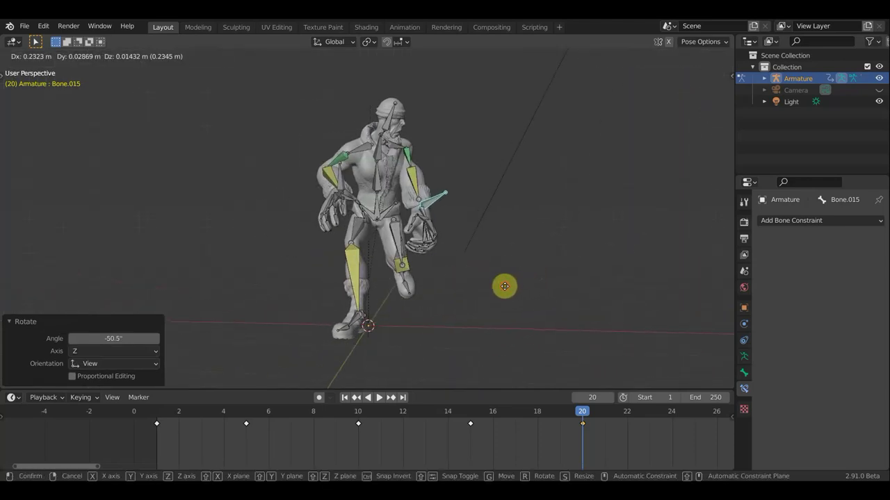
left_click(504, 285)
Rotate the root bone 8.27° and shift it about -0.11 m, then 0.0106 m in X.
left_click(383, 203)
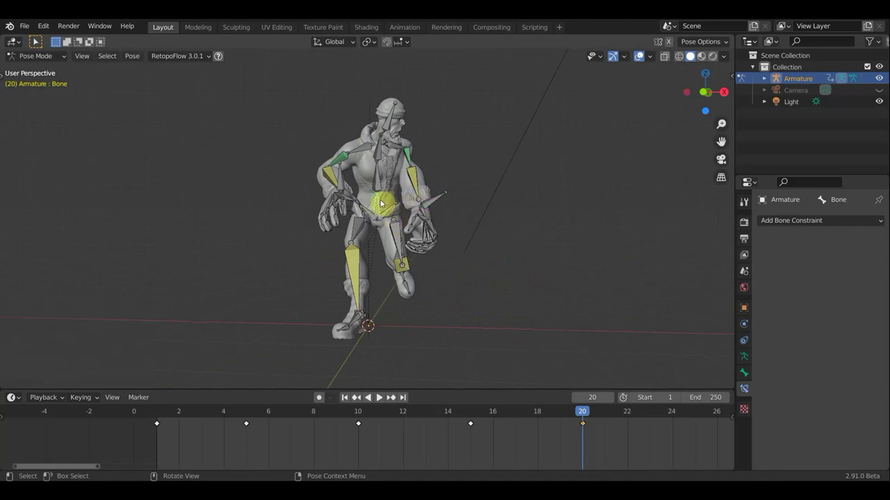
middle_click_drag(523, 223, 515, 223)
key("r")
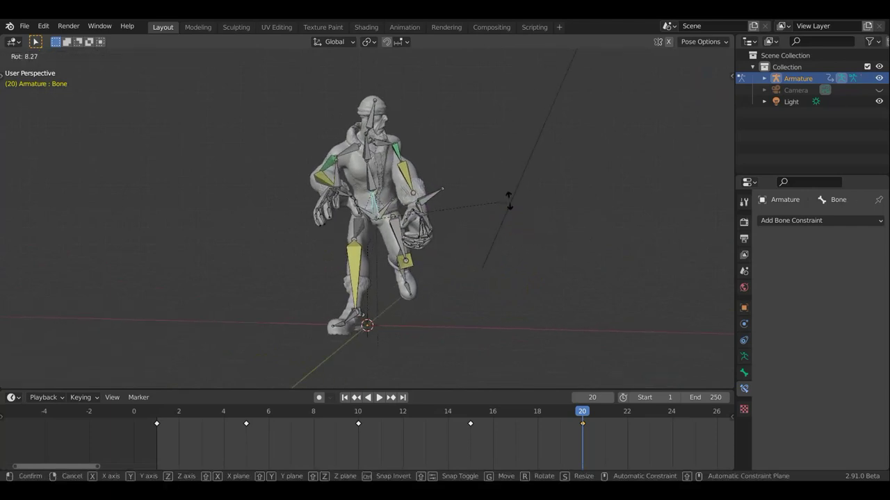
left_click(510, 206)
key("g")
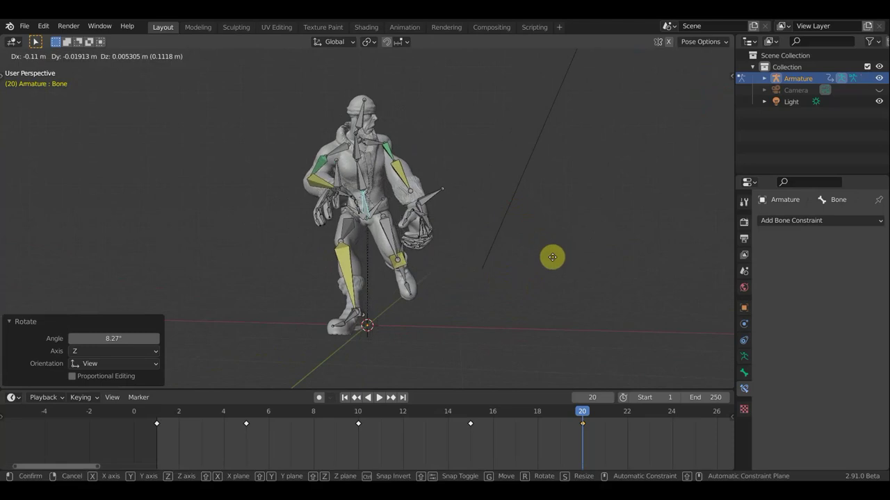
left_click(398, 292)
mouse_move(389, 302)
middle_mouse_down()
mouse_move(410, 300)
mouse_move(403, 308)
mouse_move(436, 295)
mouse_move(255, 288)
mouse_move(274, 282)
mouse_move(267, 290)
mouse_move(298, 317)
mouse_move(324, 317)
mouse_move(274, 275)
mouse_move(267, 286)
mouse_move(278, 271)
middle_mouse_up()
key("g")
left_click(432, 292)
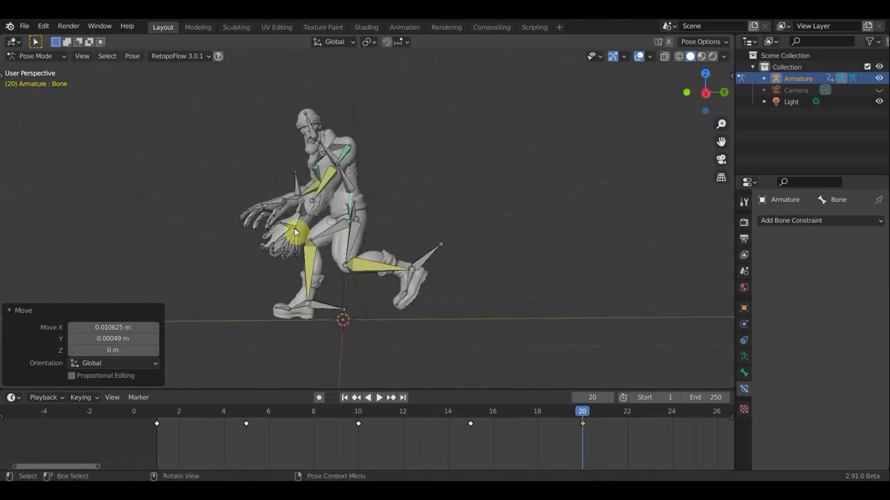
Rotate arm bone Bone.015 in several turns (-34.5°, -18.7°, 60.4°) and reposition it.
left_click(303, 215)
mouse_move(387, 245)
middle_mouse_down()
mouse_move(454, 241)
mouse_move(481, 271)
middle_mouse_up()
key("r")
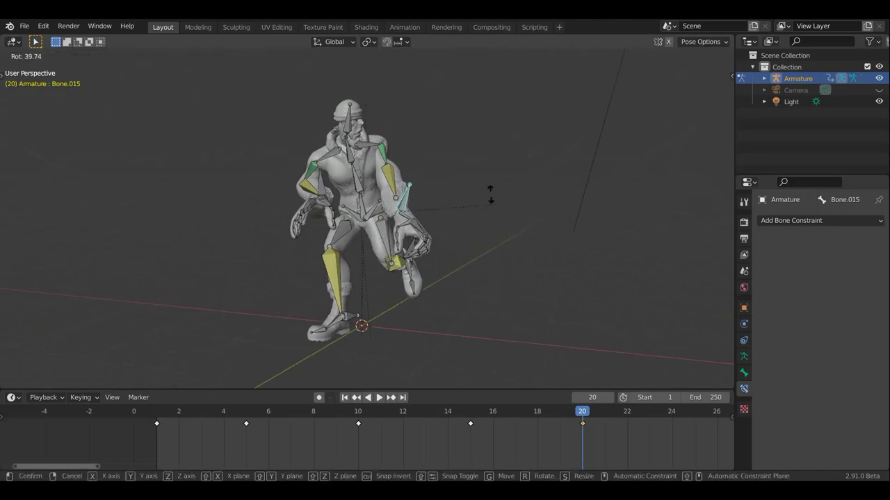
left_click(481, 281)
mouse_move(481, 281)
middle_mouse_down()
mouse_move(457, 348)
mouse_move(480, 369)
mouse_move(431, 129)
middle_mouse_up()
key("r")
left_click(433, 360)
key("r")
left_click(473, 376)
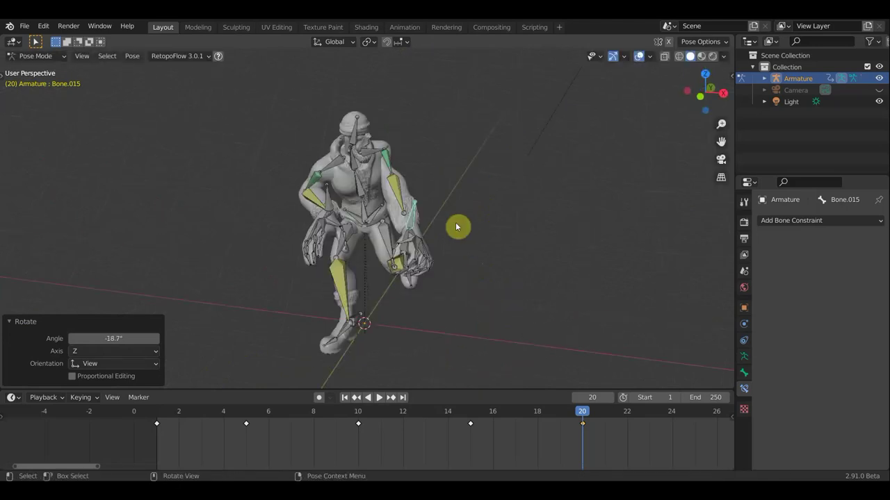
key("r")
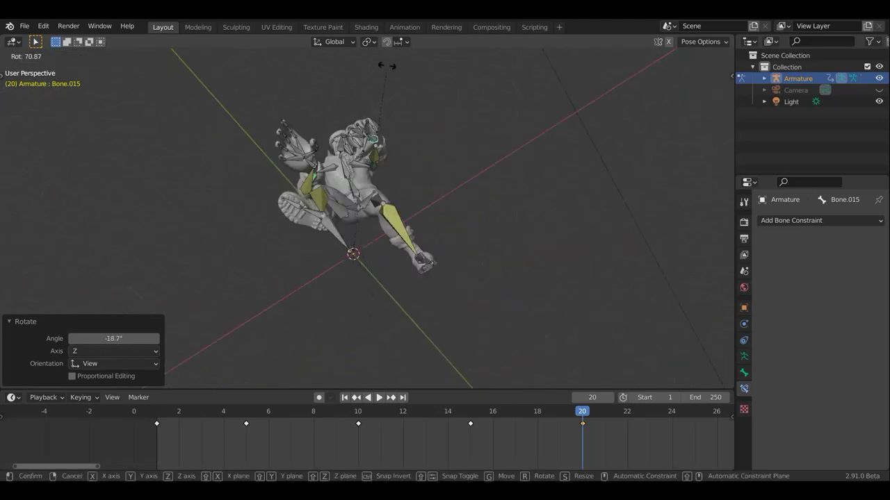
left_click(399, 86)
mouse_move(399, 86)
middle_mouse_down()
mouse_move(403, 210)
mouse_move(374, 243)
mouse_move(334, 233)
mouse_move(306, 256)
middle_mouse_up()
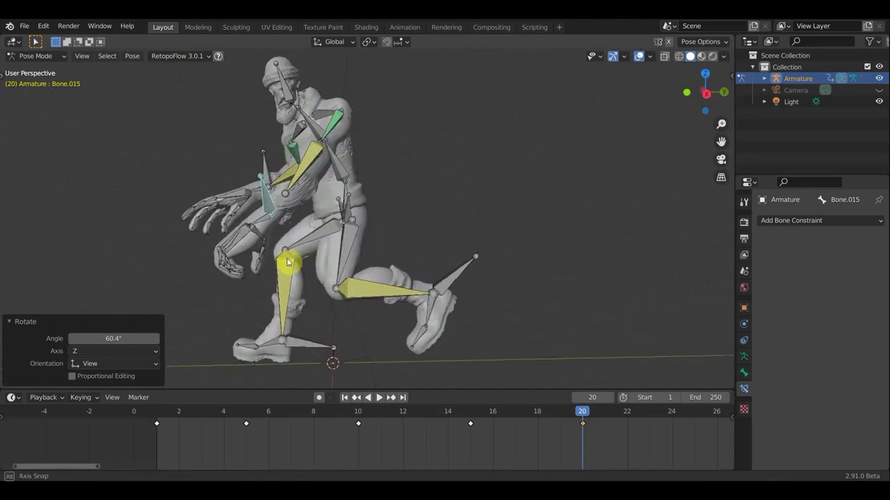
key("g")
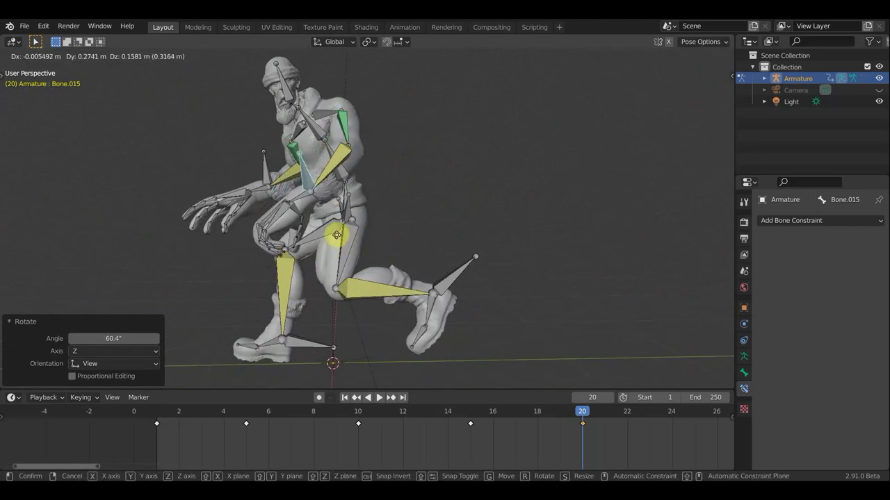
left_click(323, 231)
Select hand bone Bone.026 and finger bone Bone.017, then curl the fingers -60°.
middle_click_drag(261, 231, 261, 230)
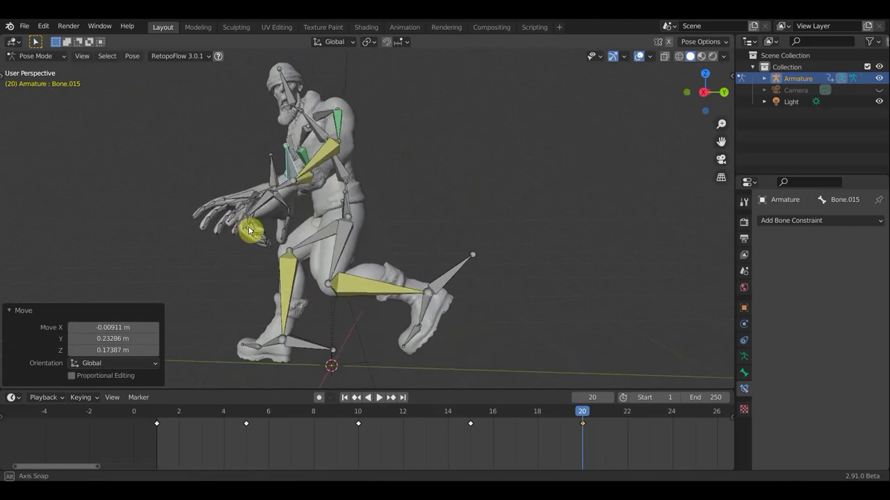
scroll(260, 230, "up", 1)
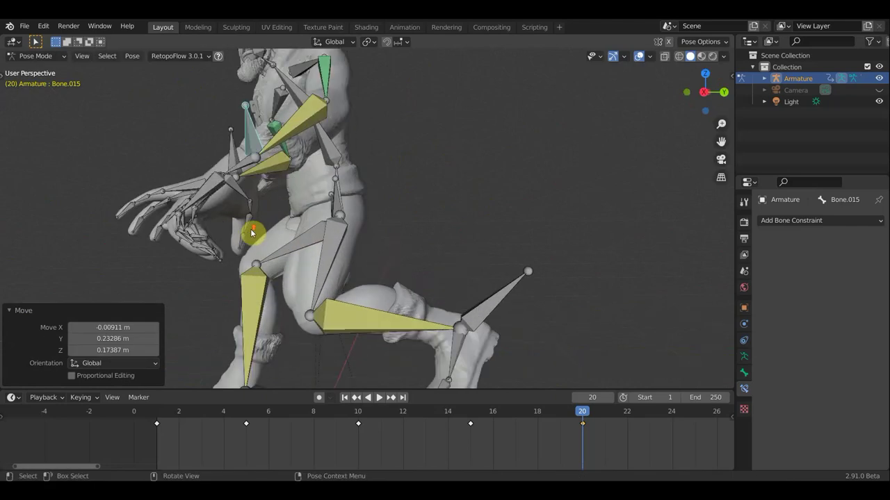
scroll(290, 232, "up", 1)
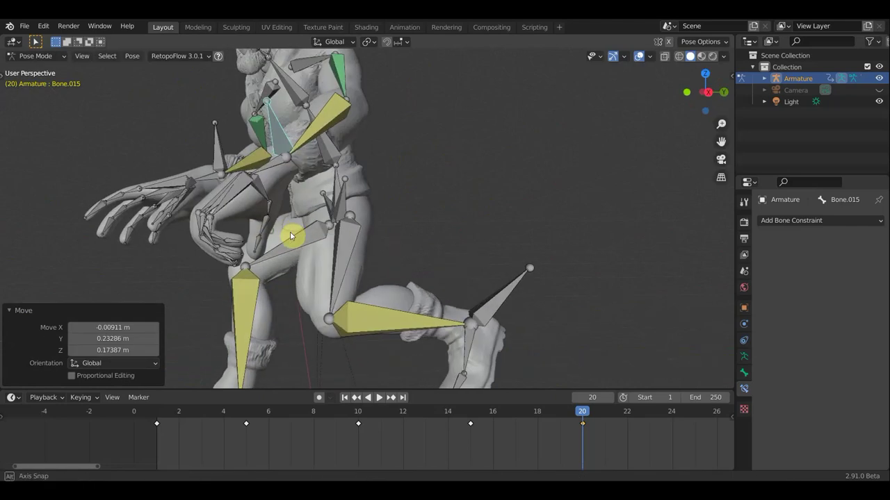
left_click(221, 231)
middle_click_drag(234, 234, 283, 238)
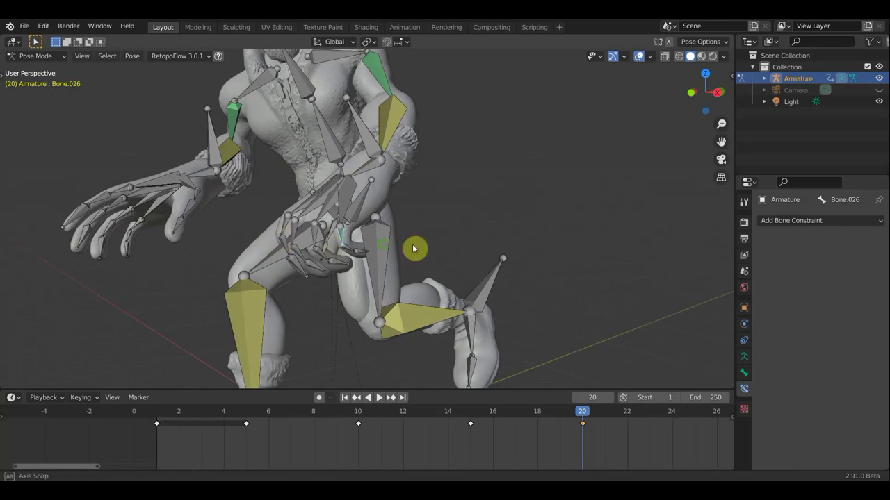
middle_click_drag(413, 245, 422, 252)
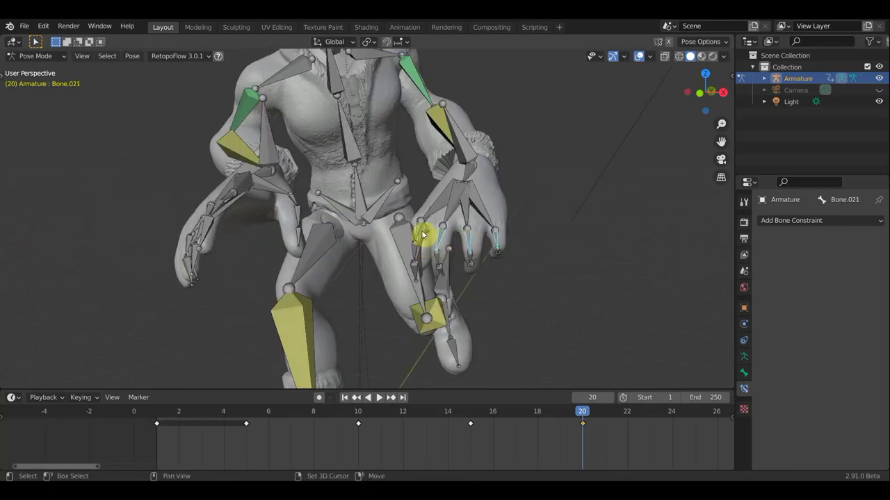
left_click(472, 245)
middle_click_drag(522, 258, 405, 262)
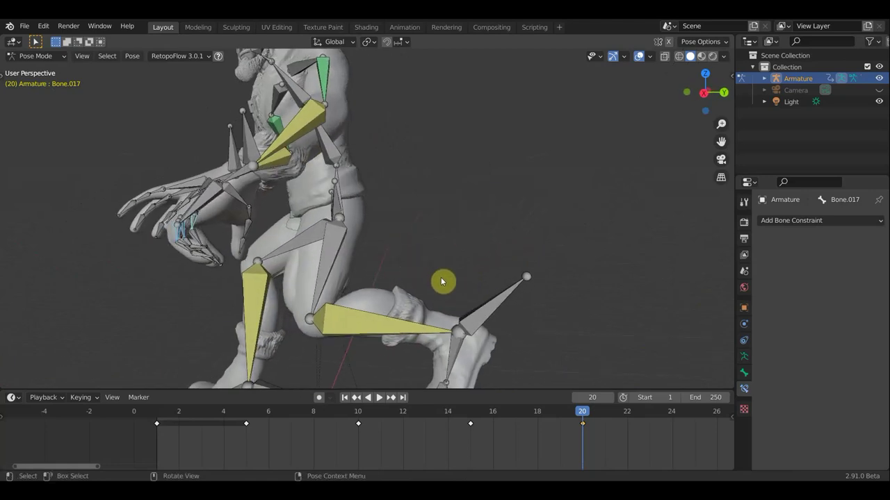
key("r")
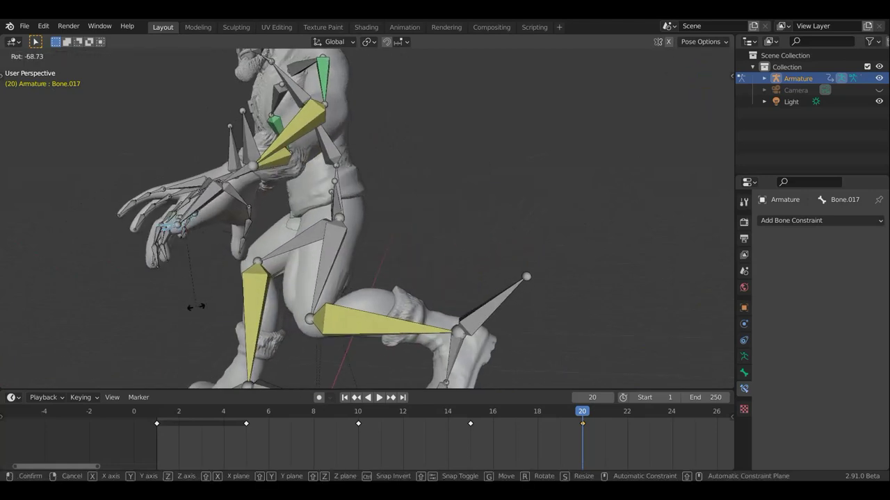
left_click(210, 310)
Add Bone.019 and another finger bone, then curl the selected fingers -38.8°.
middle_click_drag(282, 317, 377, 322)
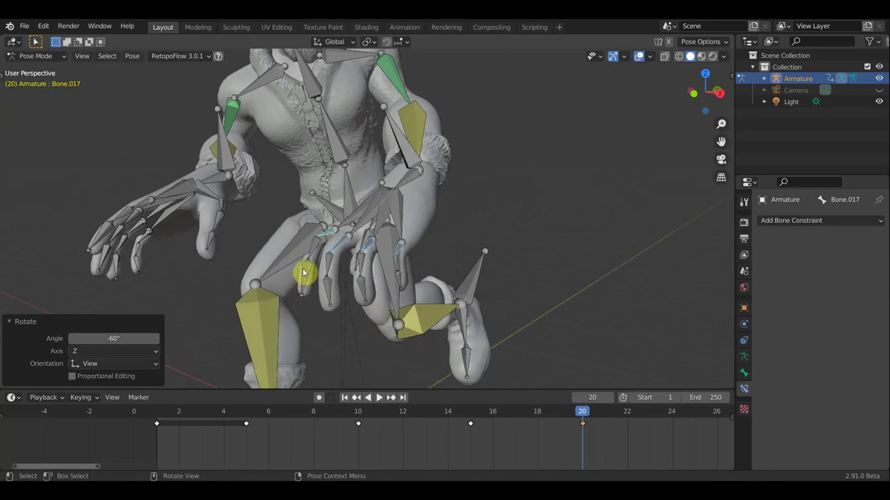
left_click(329, 264, "shift")
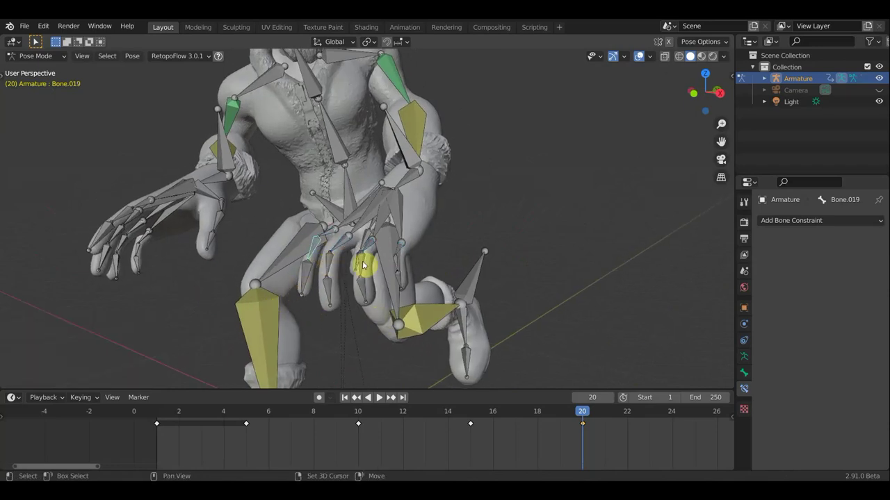
left_click(448, 268, "shift")
middle_click_drag(448, 268, 379, 269)
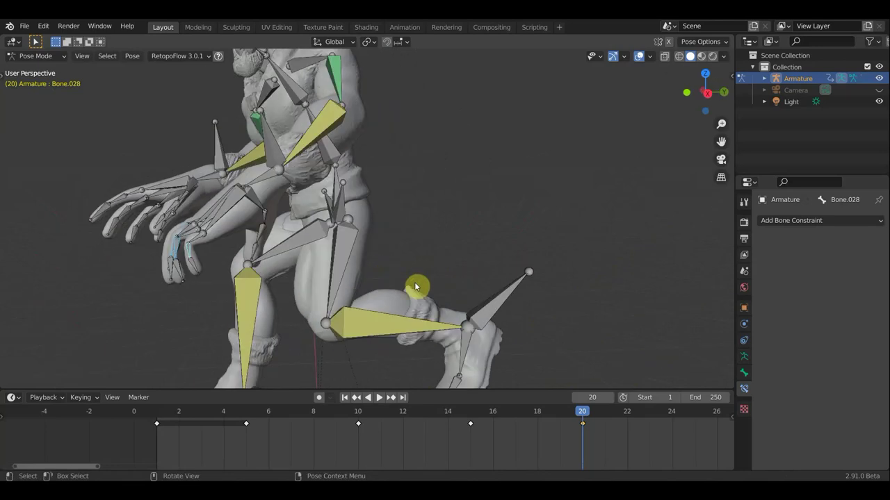
key("r")
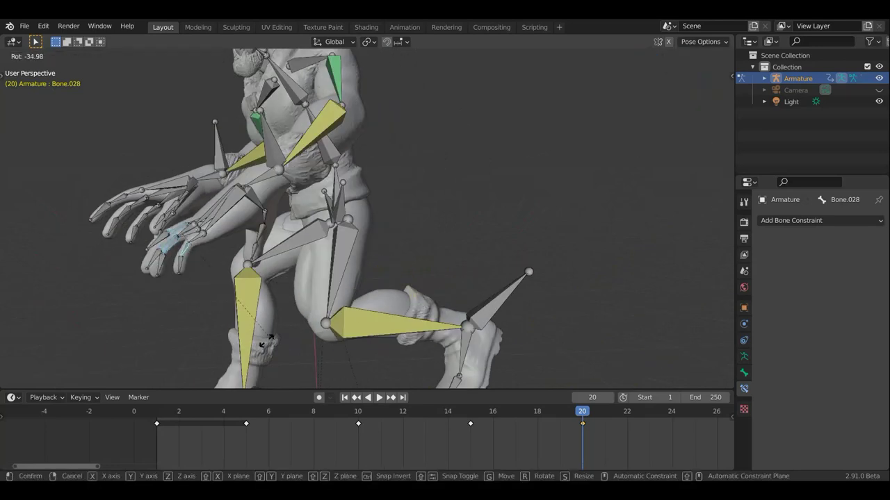
left_click(265, 342)
Curl finger bone Bone.035 by -29.2°, then select hand bone Bone.046.
mouse_move(230, 241)
middle_mouse_down()
mouse_move(185, 251)
mouse_move(221, 252)
mouse_move(218, 243)
mouse_move(259, 228)
middle_mouse_up()
left_click(260, 230)
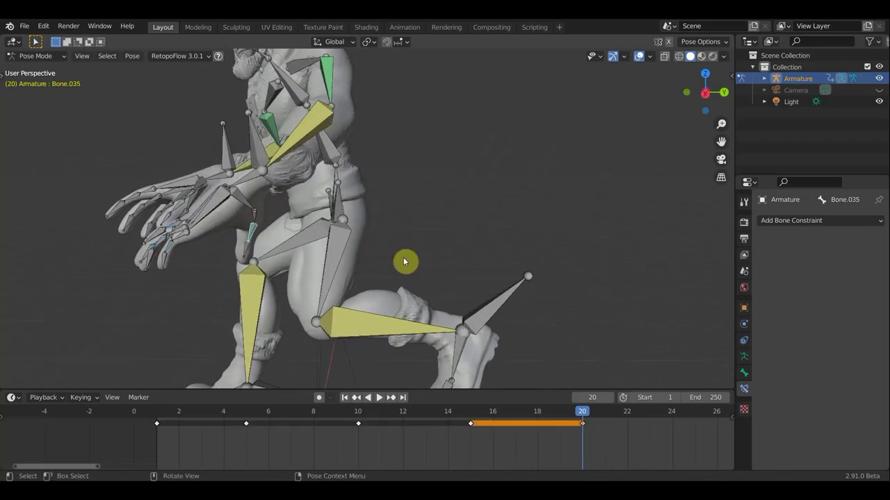
key("r")
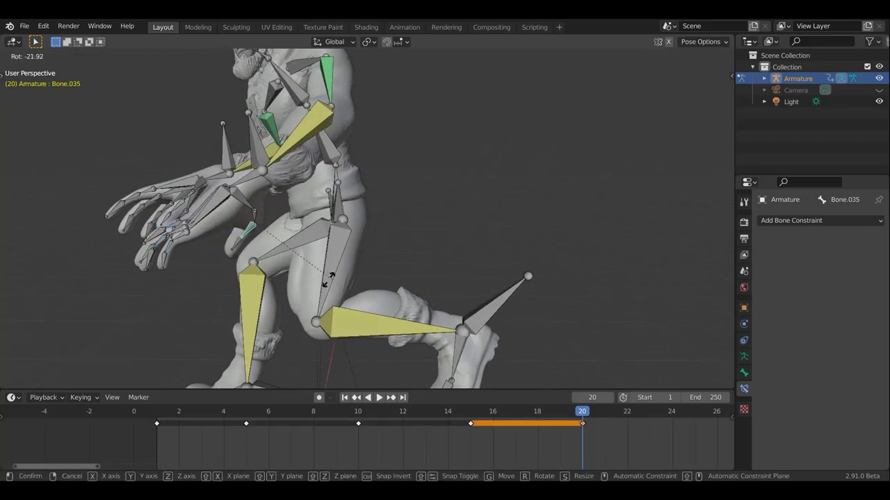
left_click(314, 279)
middle_click_drag(305, 264, 467, 260)
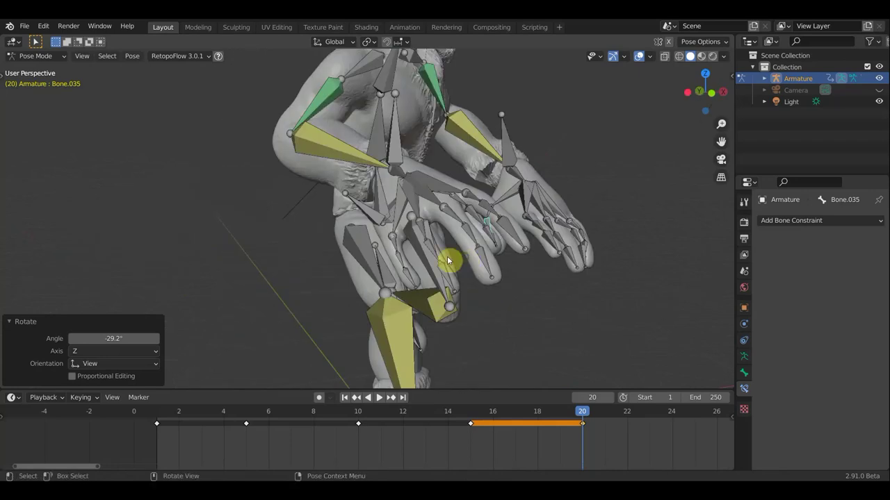
scroll(389, 270, "down", 3)
scroll(363, 271, "down", 3)
scroll(369, 266, "down", 2)
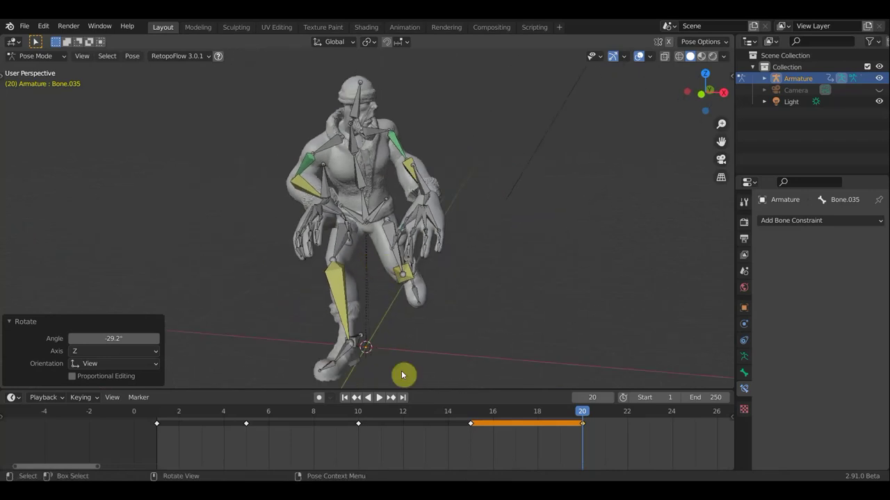
middle_click_drag(361, 313, 444, 230)
left_click(449, 187)
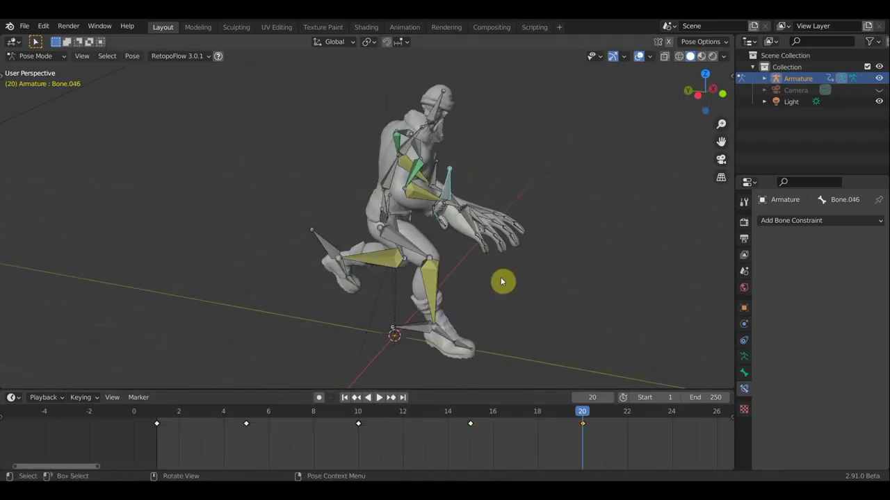
Swing hand bone Bone.046 down, rotate it -82.4° and move it into place.
middle_click_drag(564, 281, 576, 284)
key("r")
left_click(549, 329)
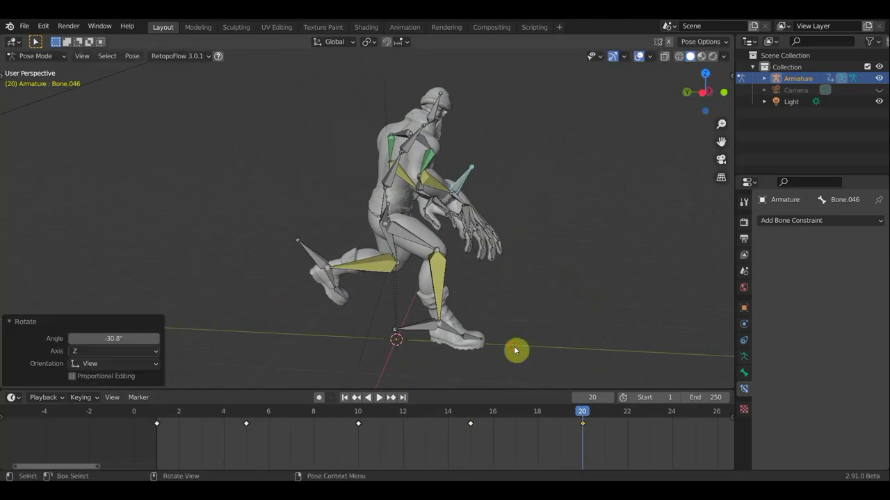
key("g")
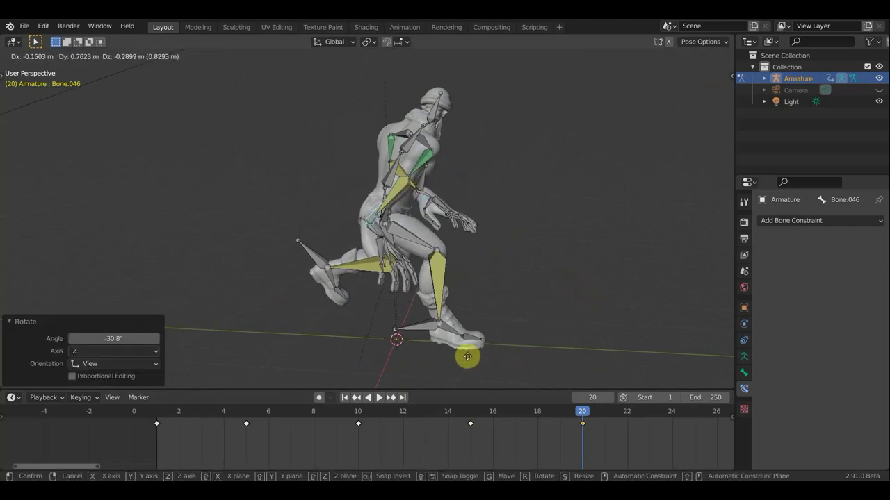
left_click(470, 359)
key("r")
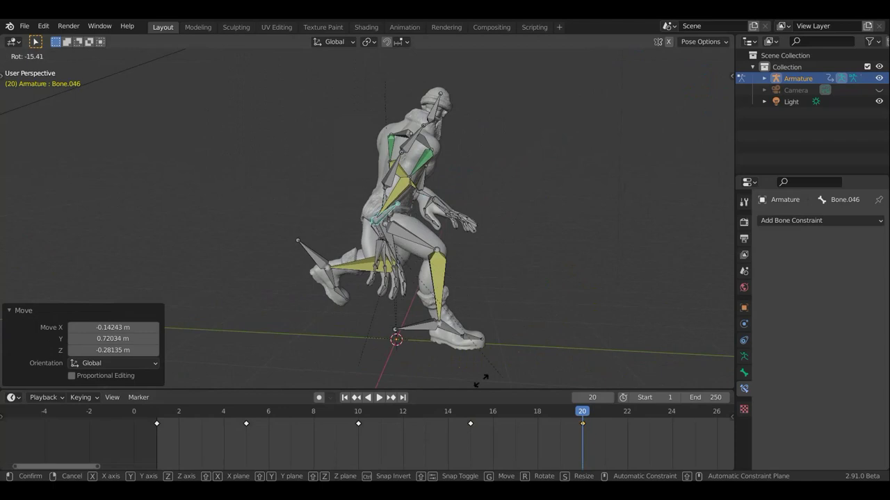
left_click(314, 346)
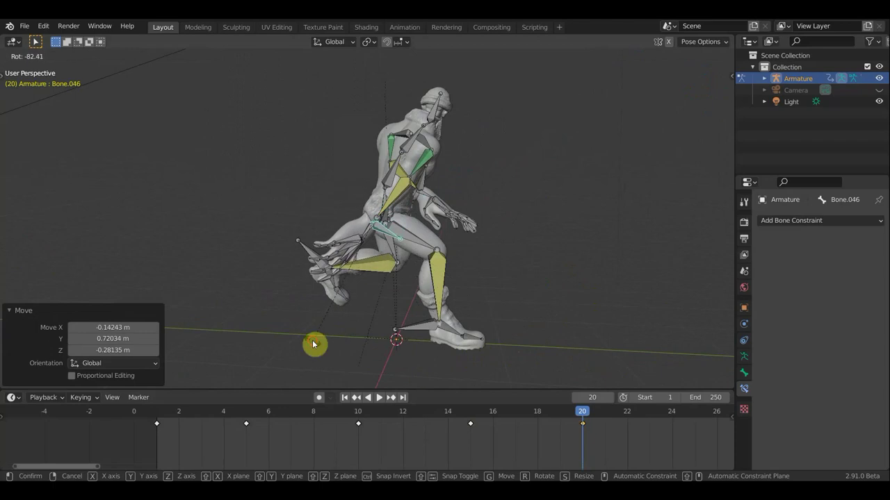
key("g")
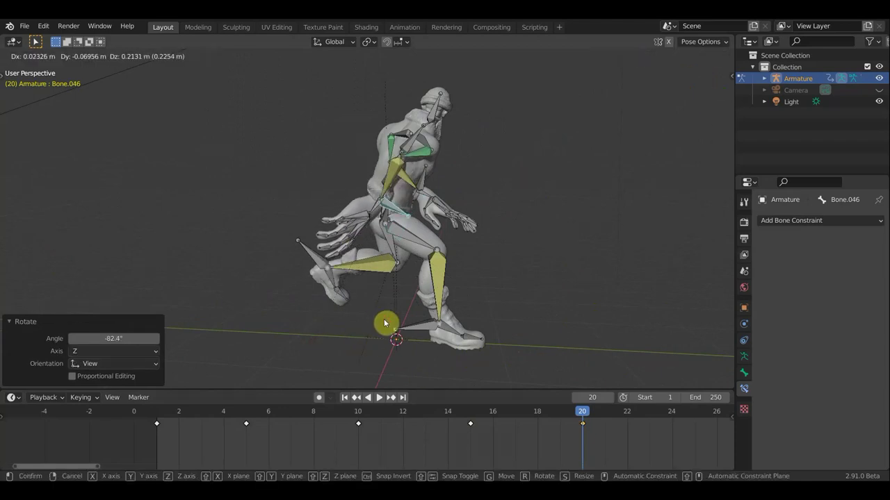
left_click(376, 327)
mouse_move(376, 327)
middle_mouse_down()
mouse_move(312, 340)
mouse_move(294, 317)
middle_mouse_up()
mouse_move(310, 347)
middle_mouse_down()
mouse_move(324, 298)
mouse_move(401, 346)
mouse_move(348, 351)
mouse_move(344, 321)
middle_mouse_up()
key("g")
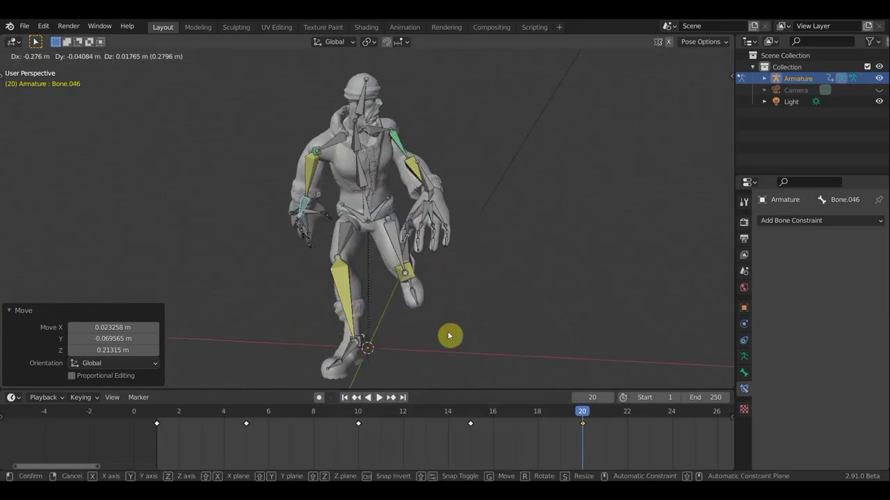
left_click(449, 332)
Rotate the other arm Bone.042 by -13.5° and hand Bone.046 by -57.5°.
mouse_move(526, 349)
middle_mouse_down()
mouse_move(581, 354)
mouse_move(596, 371)
mouse_move(568, 87)
mouse_move(360, 171)
middle_mouse_up()
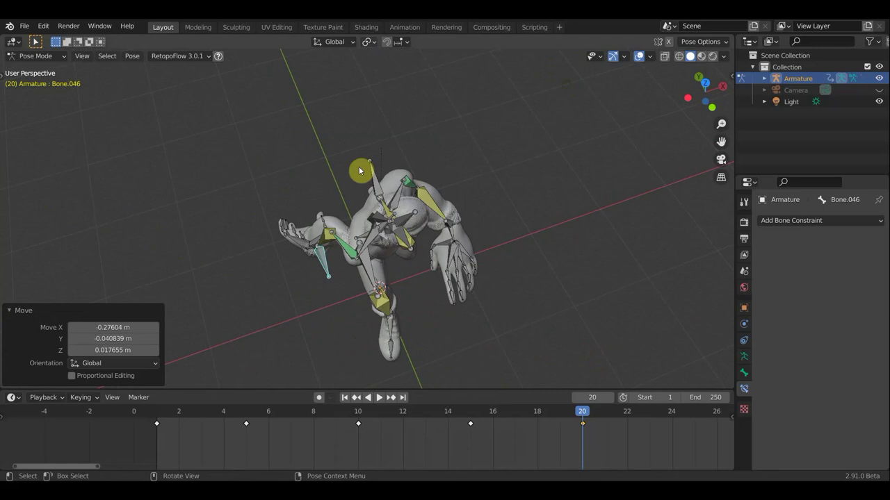
left_click(384, 254)
key("r")
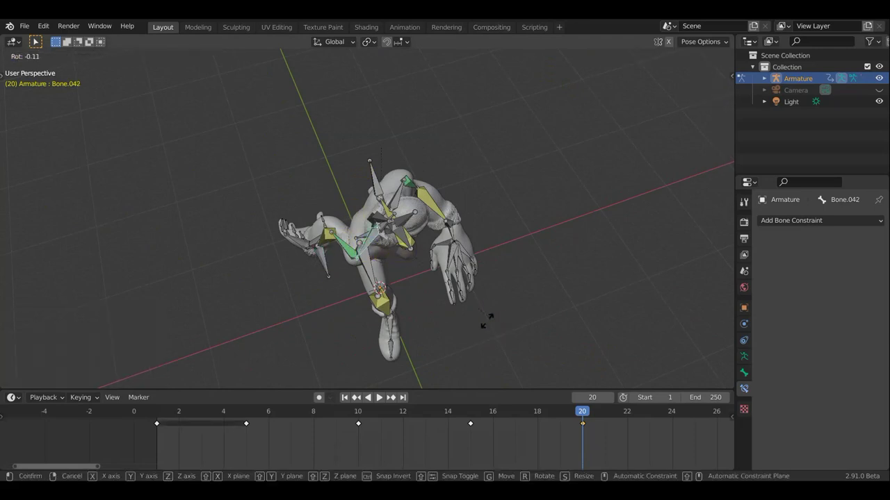
left_click(433, 300)
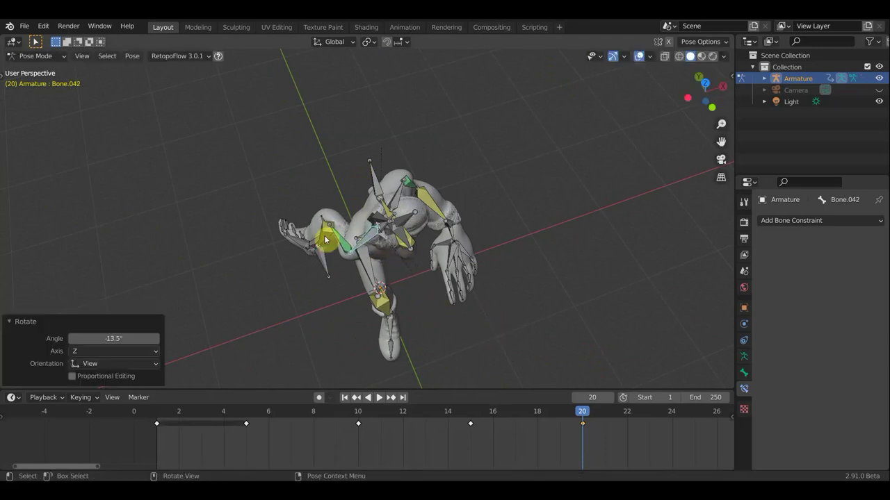
left_click_drag(319, 243, 452, 316)
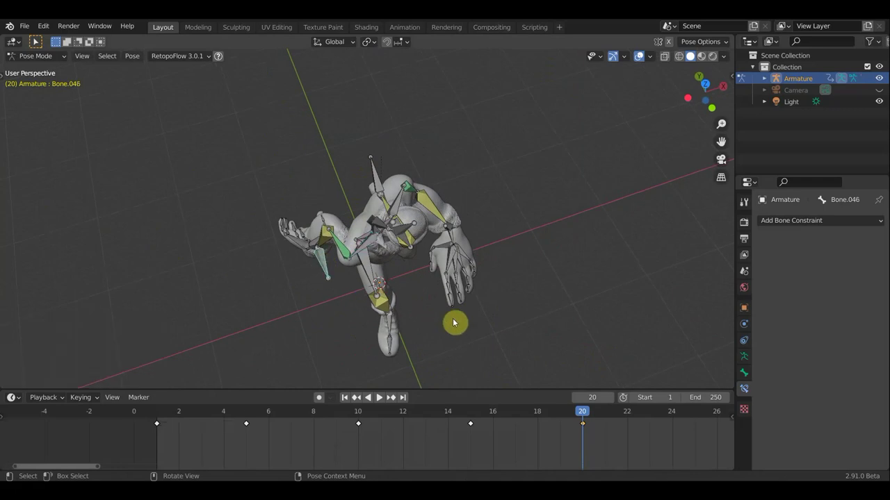
key("r")
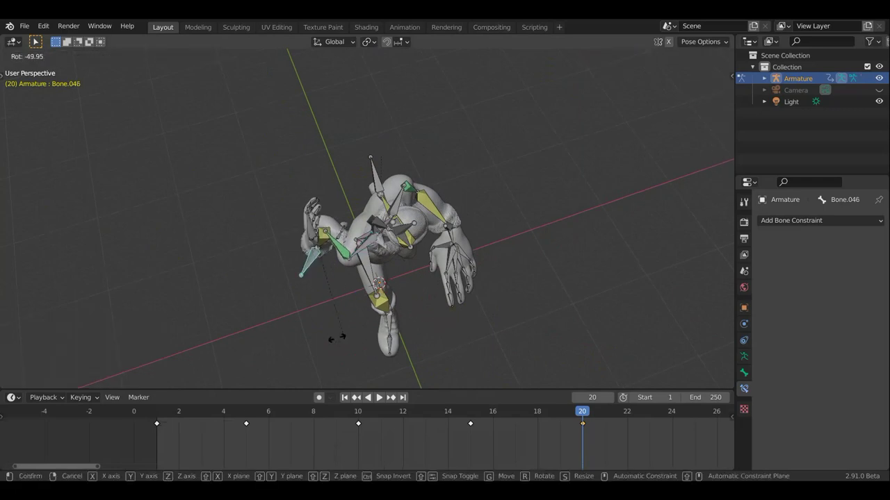
left_click(339, 337)
Rotate the hand bone further, by 23.6° and then -42.3°.
mouse_move(451, 230)
middle_mouse_down()
mouse_move(489, 150)
mouse_move(344, 209)
middle_mouse_up()
key("r")
left_click(471, 177)
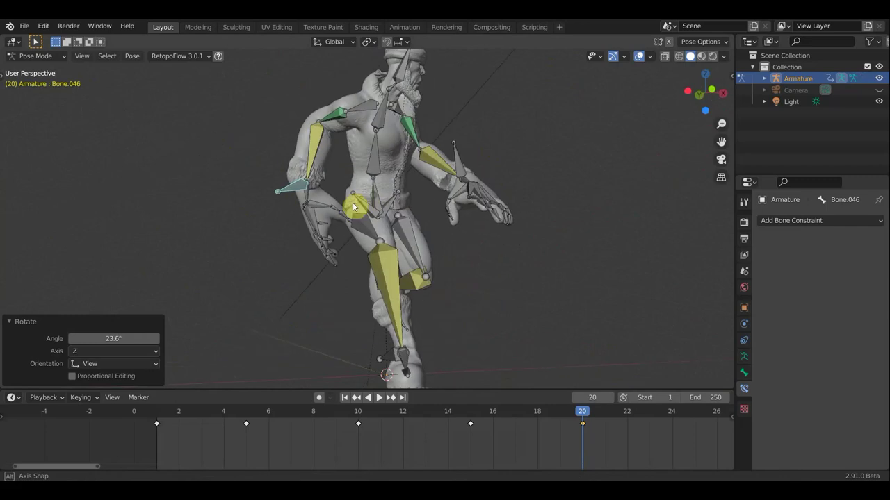
key("r")
left_click(353, 266)
mouse_move(353, 265)
middle_mouse_down()
mouse_move(336, 259)
mouse_move(359, 264)
mouse_move(362, 176)
middle_mouse_up()
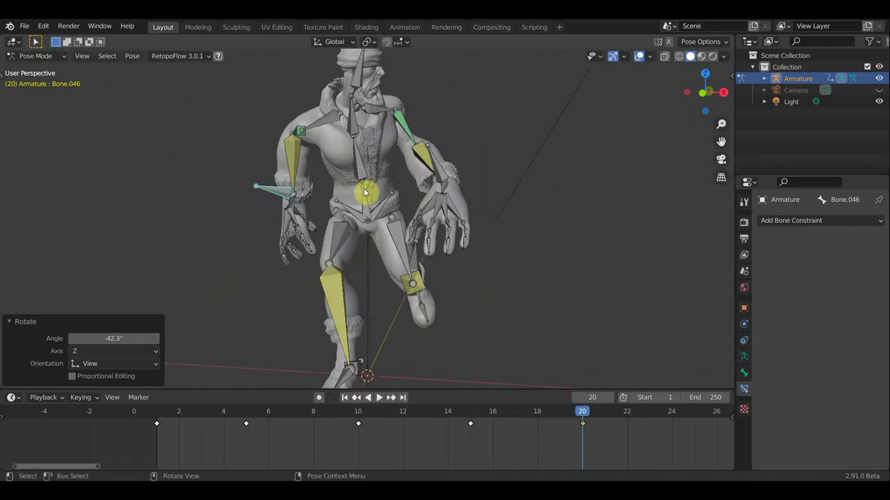
Rotate the root bone -2.01° to adjust the lean, then select Bone.001.
middle_click_drag(477, 216, 502, 210)
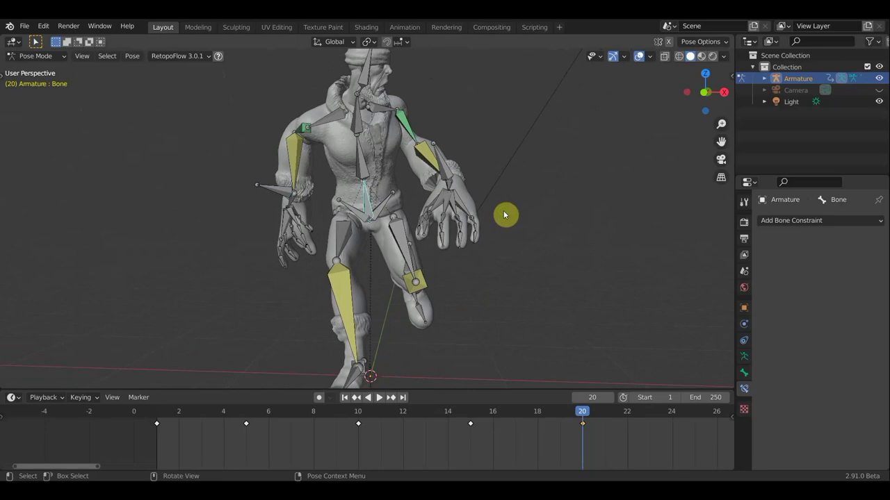
key("r")
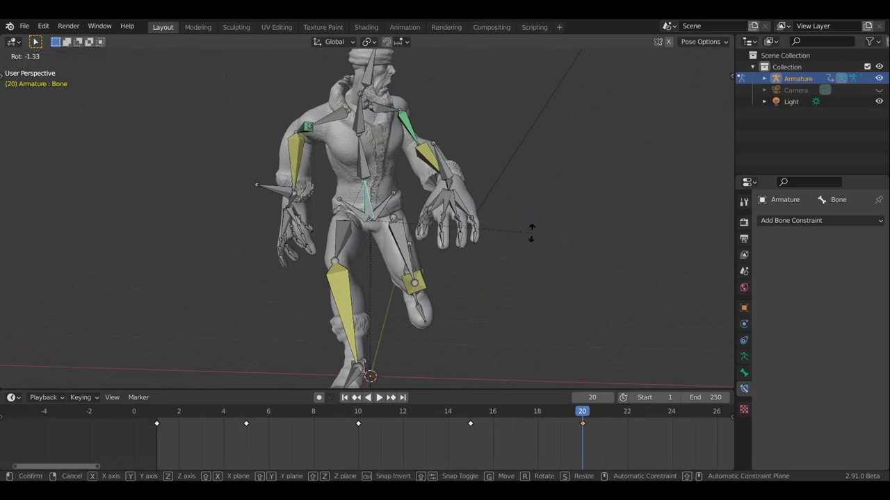
left_click(531, 238)
mouse_move(497, 228)
middle_mouse_down()
mouse_move(403, 244)
mouse_move(372, 226)
mouse_move(485, 211)
mouse_move(500, 260)
mouse_move(387, 262)
middle_mouse_up()
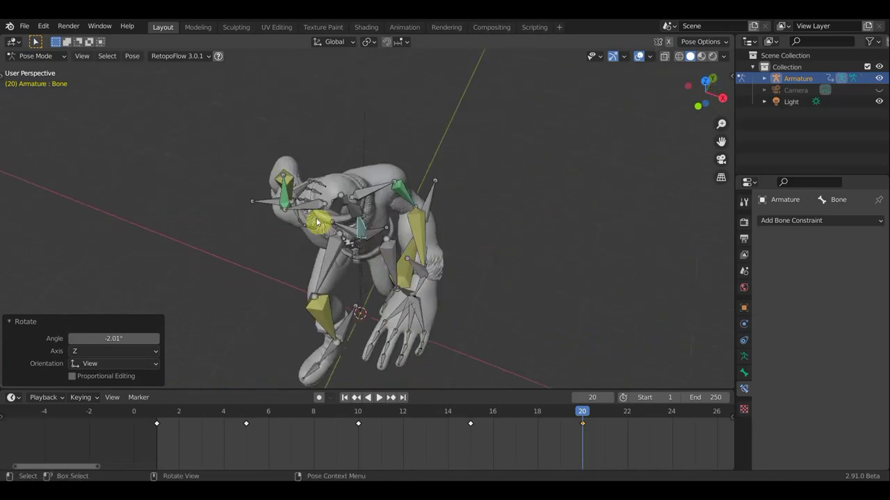
mouse_move(316, 205)
middle_mouse_down()
mouse_move(288, 159)
mouse_move(318, 164)
middle_mouse_up()
left_click(426, 187)
mouse_move(426, 188)
middle_mouse_down()
mouse_move(461, 218)
mouse_move(478, 271)
middle_mouse_up()
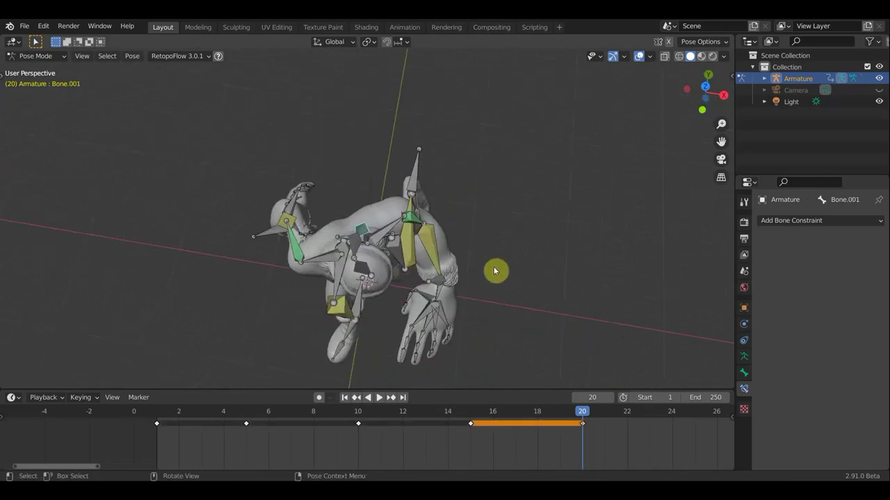
From the top view, rotate Bone.001 by -12.9°.
key("KP_3")
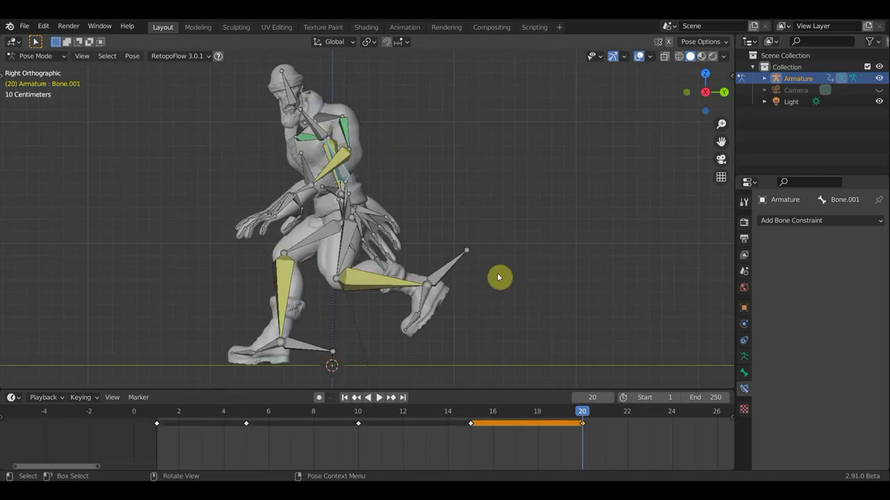
key("KP_7")
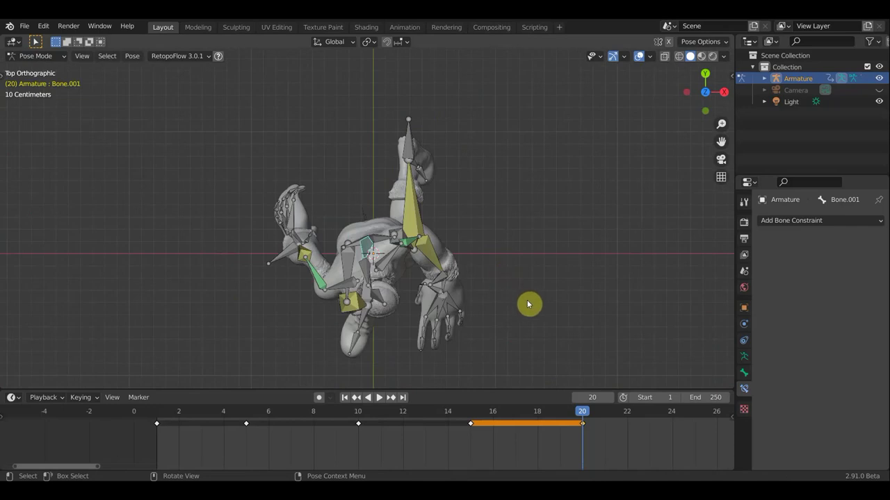
key("r")
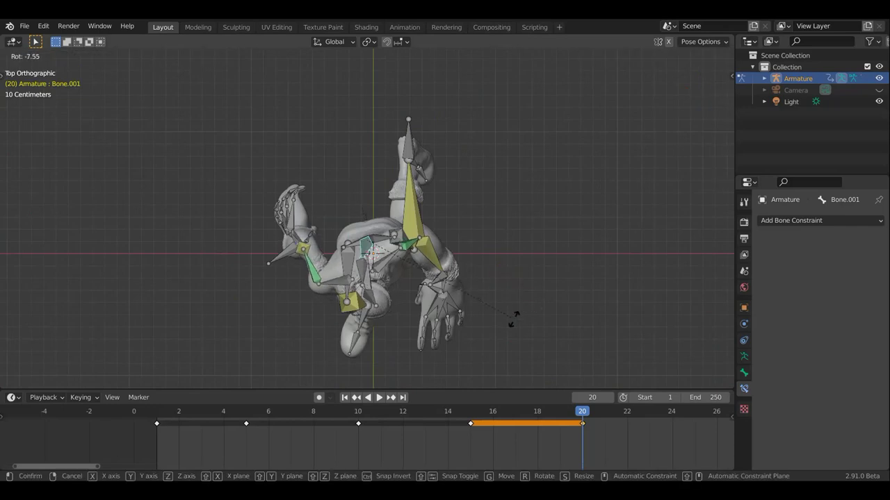
left_click(503, 333)
From the right side view, slide foot bone Bone.038 forward 0.34456 m in Y.
mouse_move(536, 292)
middle_mouse_down()
mouse_move(496, 173)
mouse_move(591, 141)
mouse_move(493, 227)
mouse_move(618, 187)
mouse_move(676, 191)
middle_mouse_up()
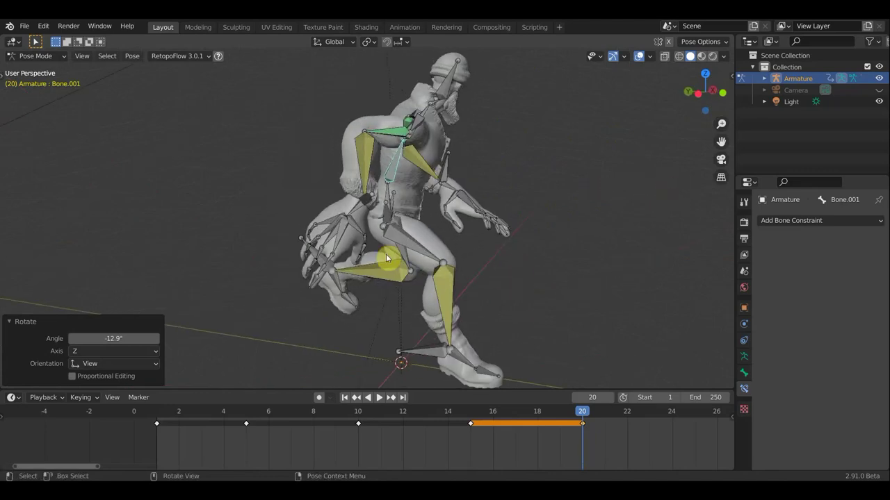
mouse_move(442, 199)
middle_mouse_down()
mouse_move(254, 195)
mouse_move(145, 215)
mouse_move(80, 201)
middle_mouse_up()
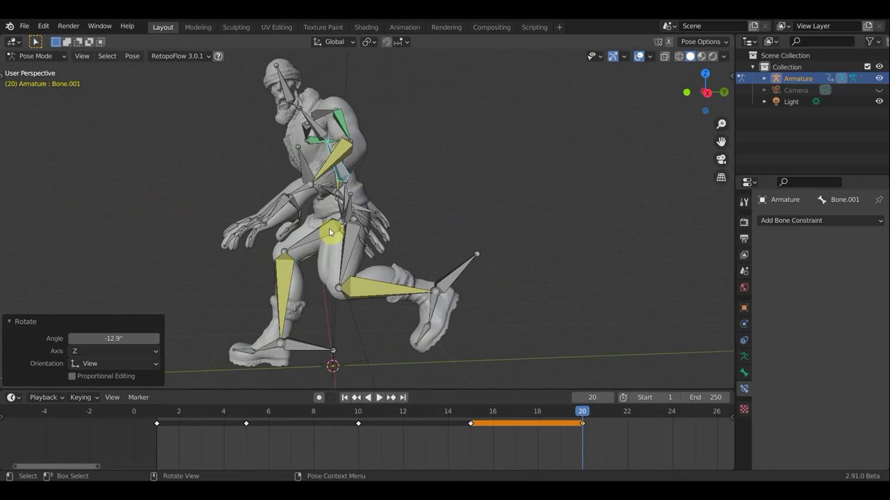
key("KP_3")
left_click(323, 310)
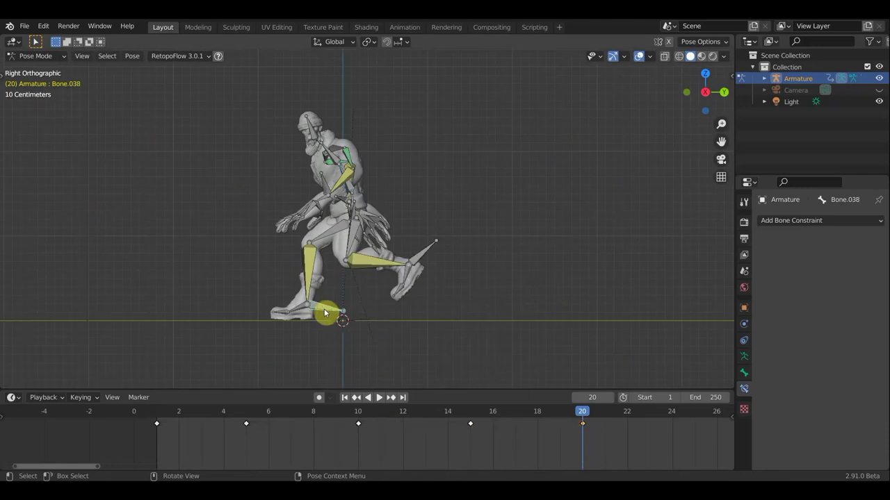
key("g")
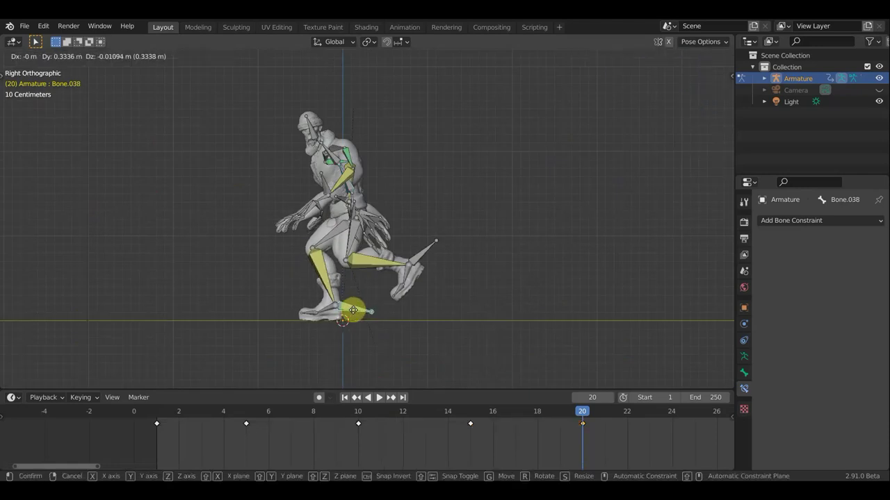
left_click(368, 312)
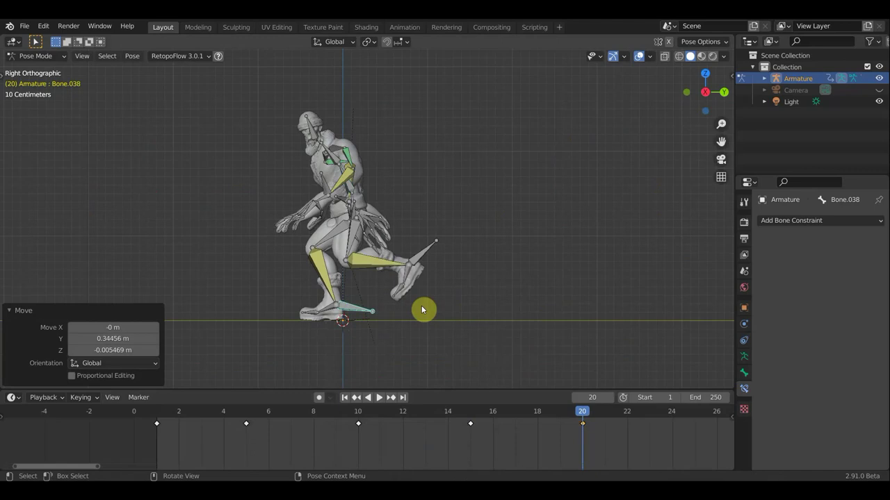
Key Location & Rotation on all bones at frame 20 and duplicate the frame-1 key to frame 21.
key("a")
key("i")
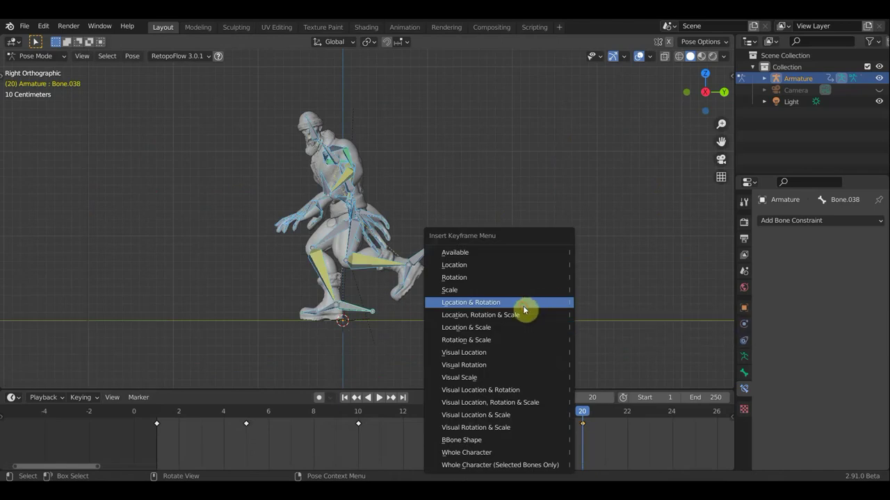
left_click(523, 307)
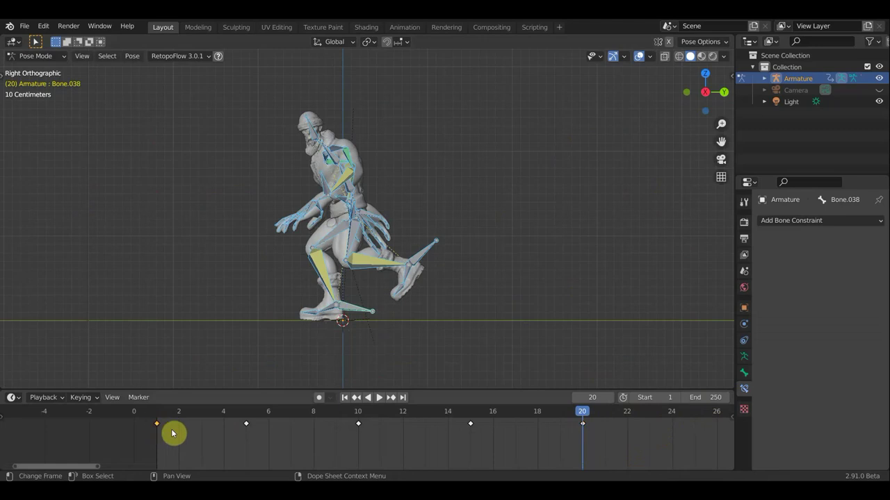
left_click_drag(173, 434, 592, 424)
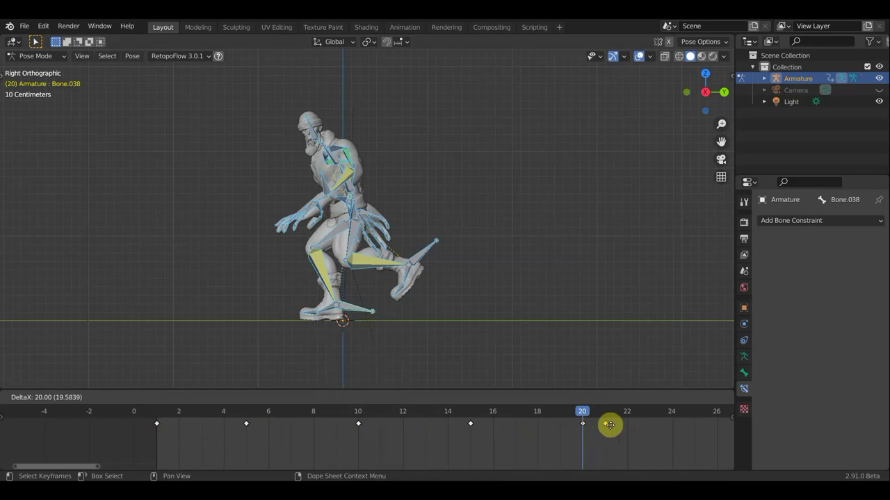
left_click_drag(610, 425, 611, 425)
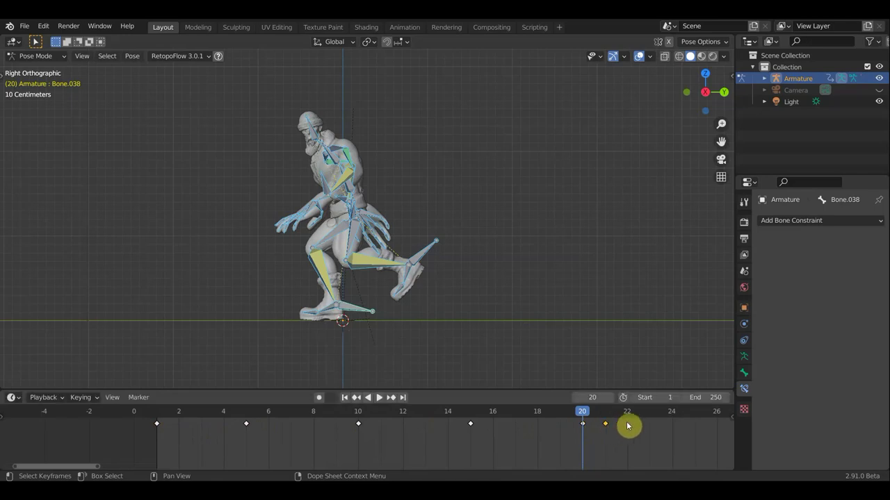
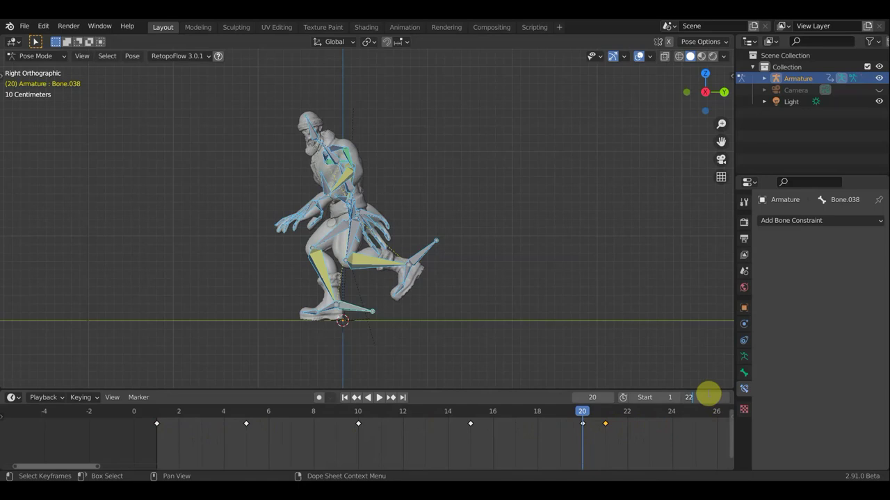
End the animation at frame 22 with the last key moved there, then preview with overlays hidden.
key("Return")
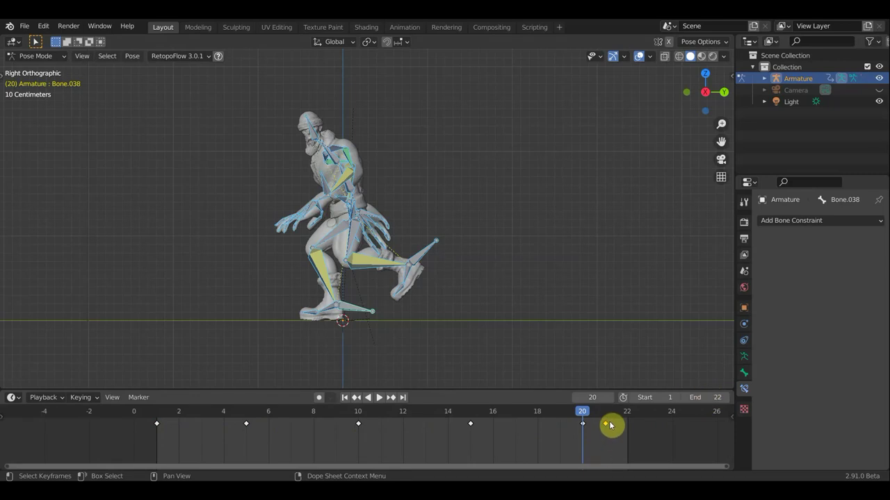
left_click_drag(608, 425, 640, 424)
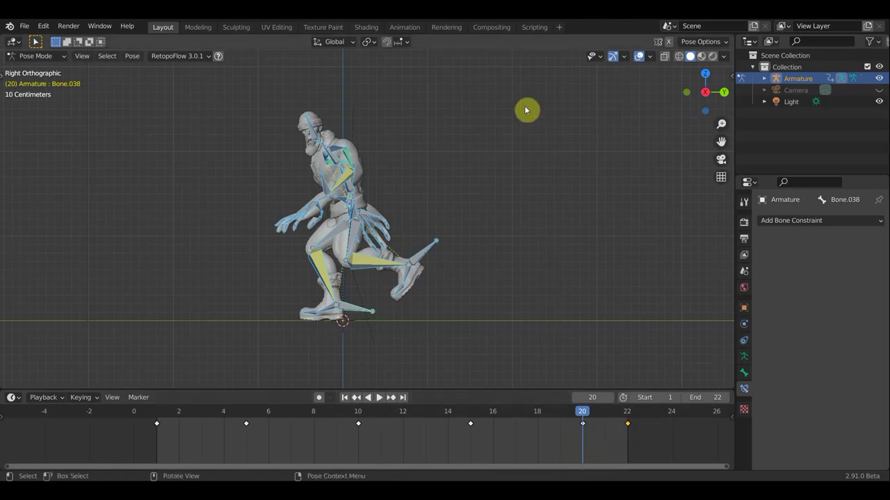
left_click(641, 57)
mouse_move(570, 193)
middle_mouse_down()
mouse_move(564, 204)
mouse_move(582, 212)
middle_mouse_up()
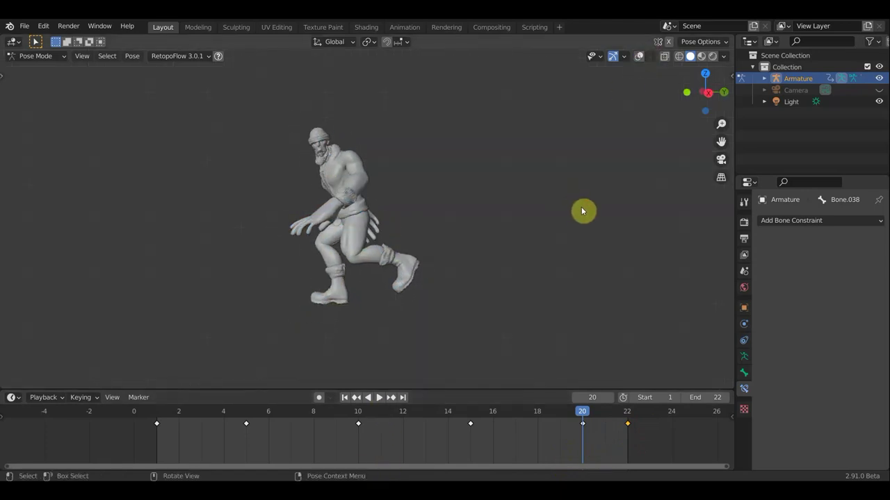
left_click(379, 397)
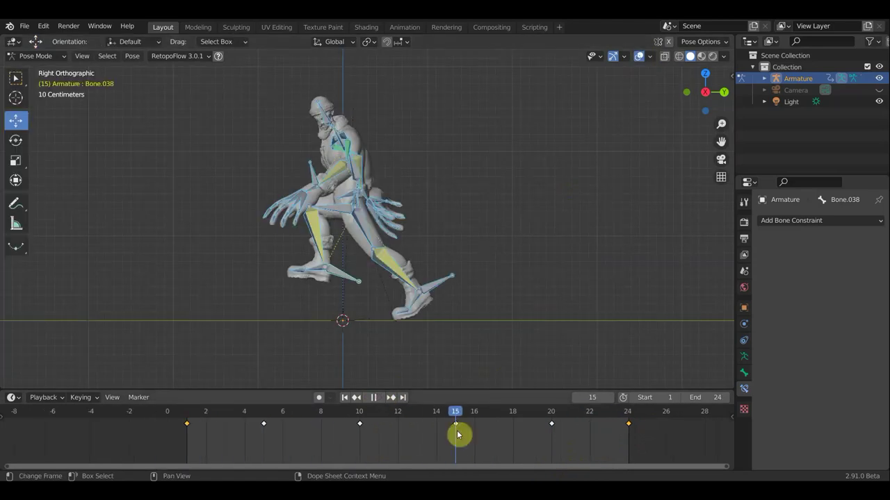
Scrub and play through frames 5 to 20 to review the walk cycle.
mouse_move(457, 434)
left_mouse_down()
mouse_move(263, 433)
mouse_move(364, 436)
left_mouse_up()
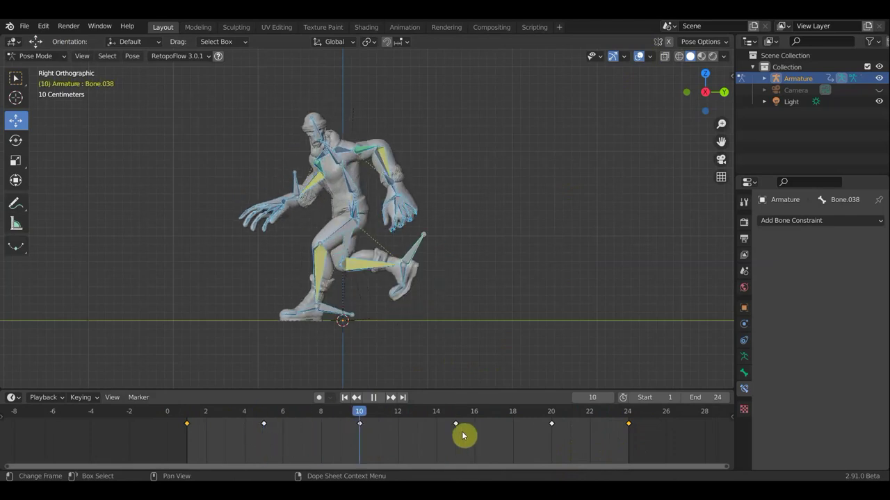
left_click_drag(463, 434, 554, 436)
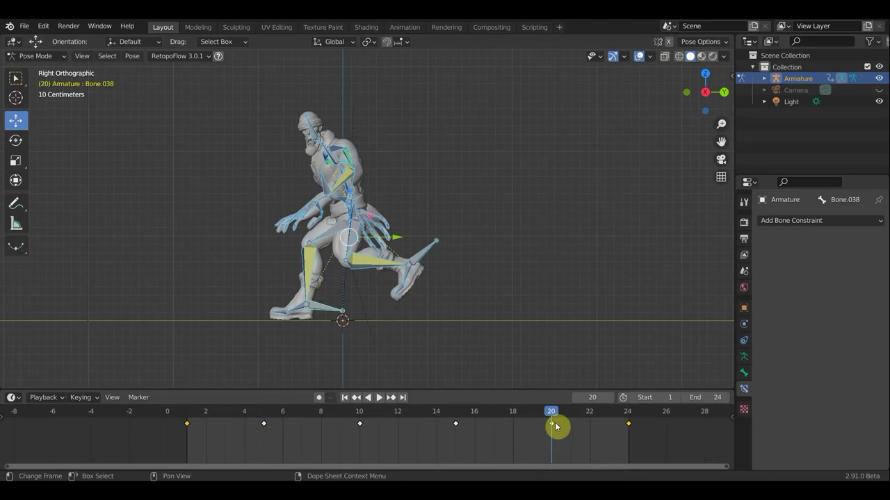
mouse_move(554, 417)
left_mouse_down()
mouse_move(304, 415)
mouse_move(584, 432)
mouse_move(556, 430)
left_mouse_up()
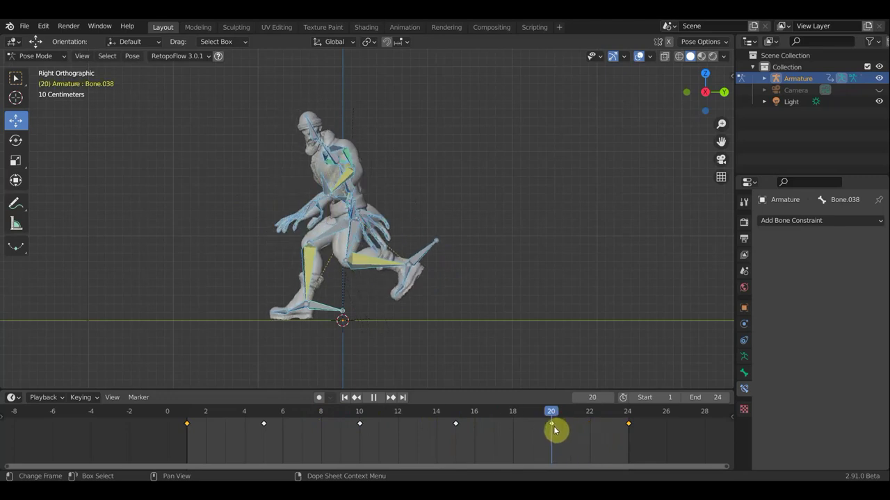
left_click_drag(554, 432, 364, 434)
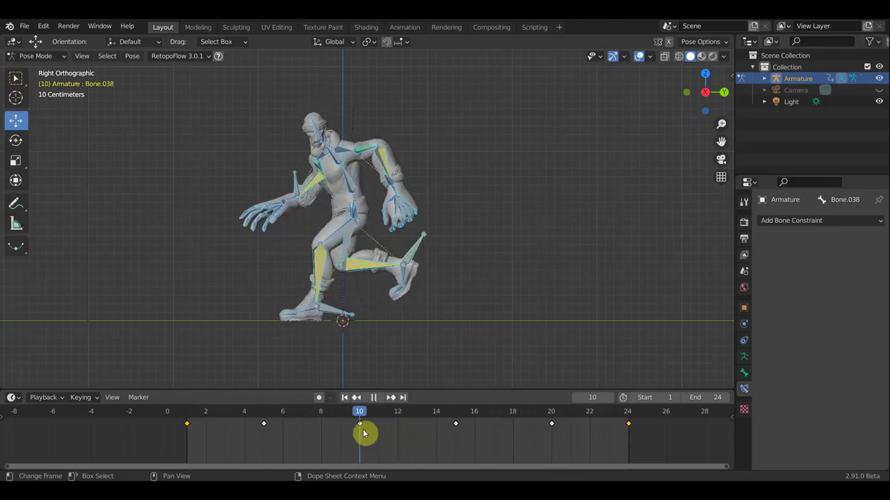
scroll(354, 390, "up", 2)
scroll(355, 391, "up", 3)
scroll(353, 391, "down", 3)
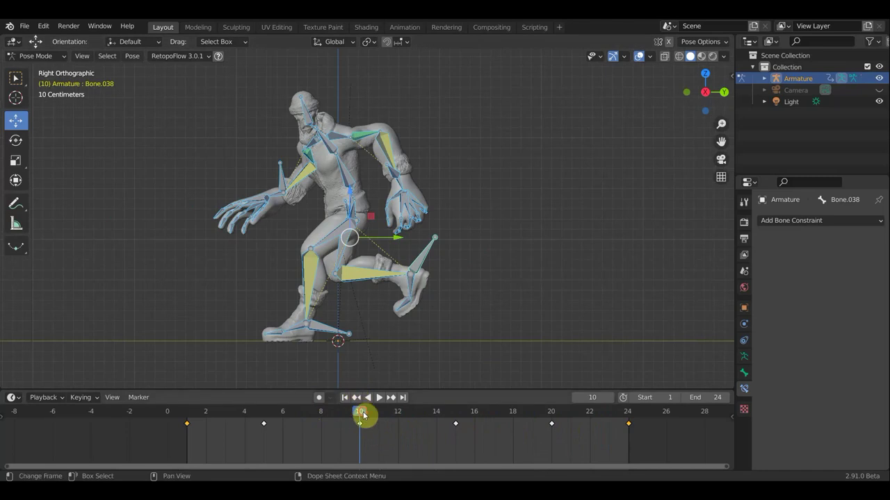
left_click_drag(363, 412, 468, 416)
key("space")
left_click_drag(526, 428, 457, 426)
mouse_move(515, 426)
left_mouse_down()
mouse_move(540, 422)
mouse_move(553, 433)
left_mouse_up()
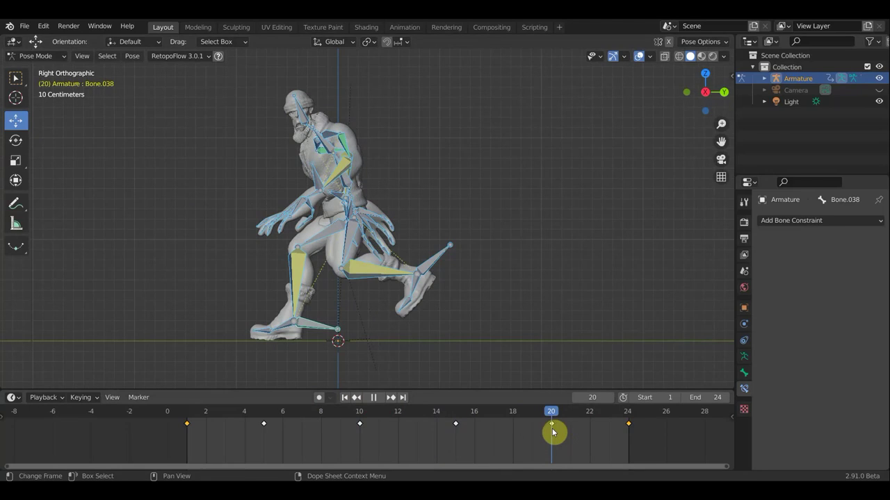
key("space")
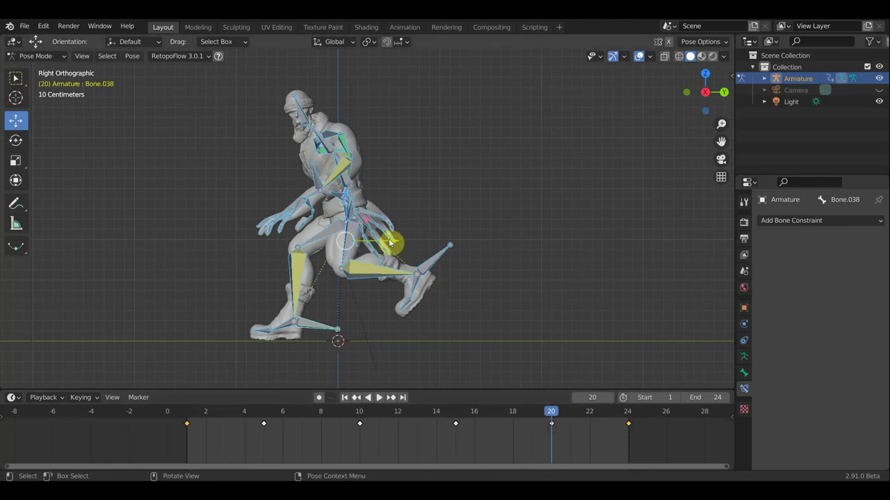
At frame 20, slide the character forward along Y and key Location & Rotation.
left_click_drag(389, 242, 406, 247)
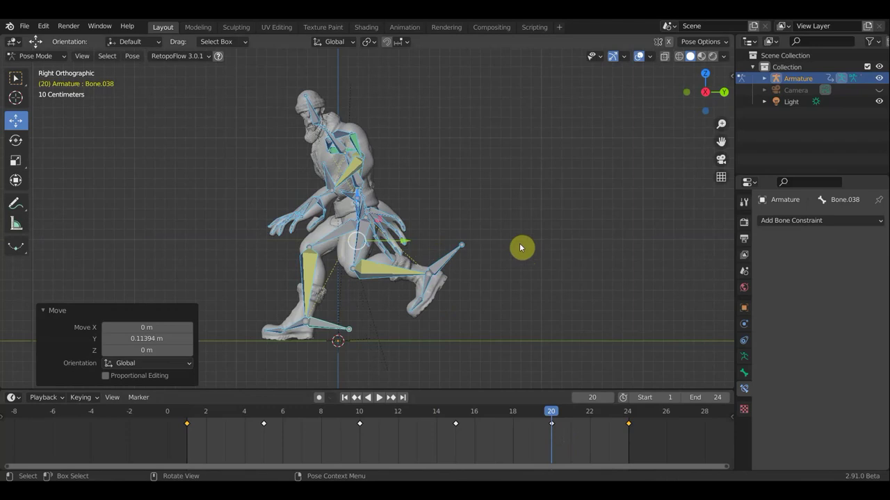
key("i")
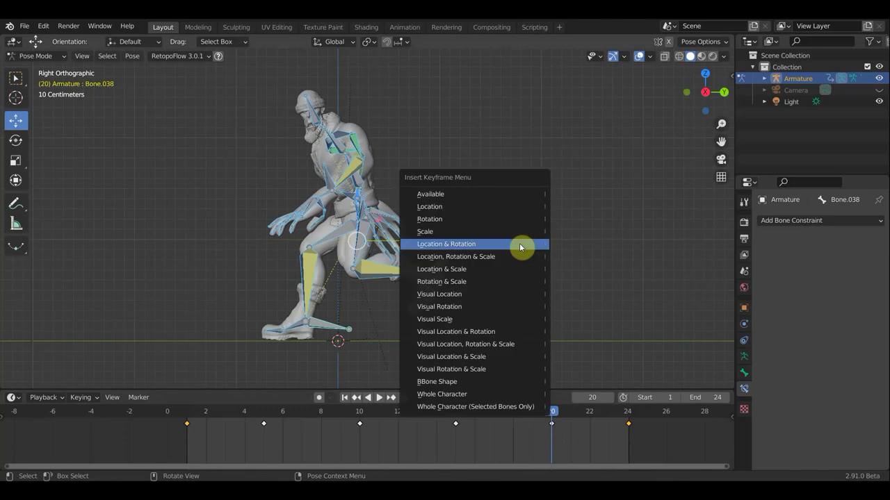
left_click(519, 243)
key("space")
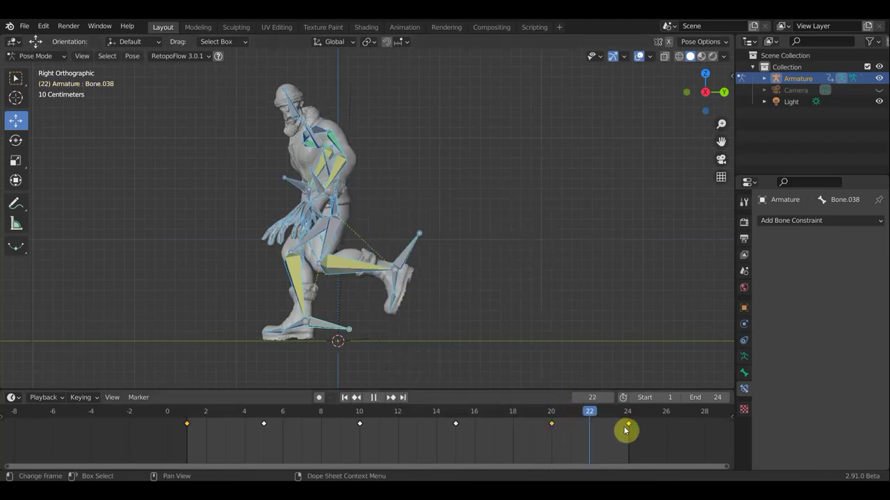
At frame 24, push the character further along Y and key Location & Rotation.
left_click_drag(625, 431, 631, 434)
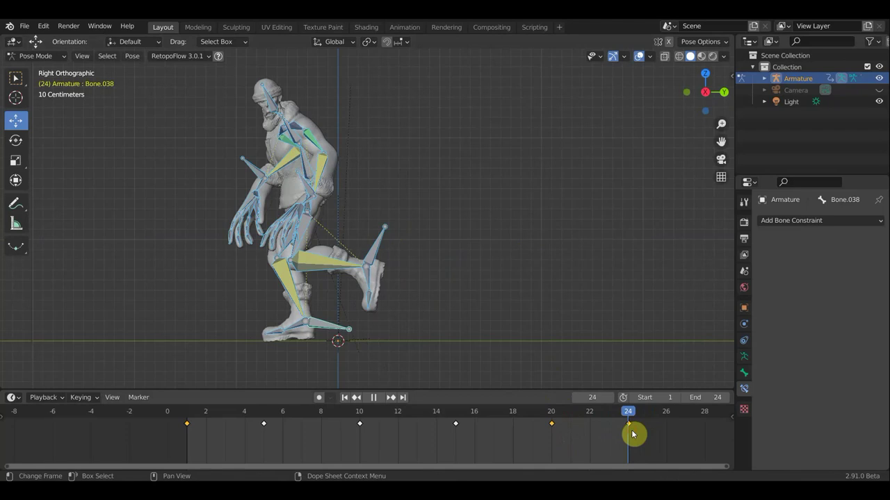
key("space")
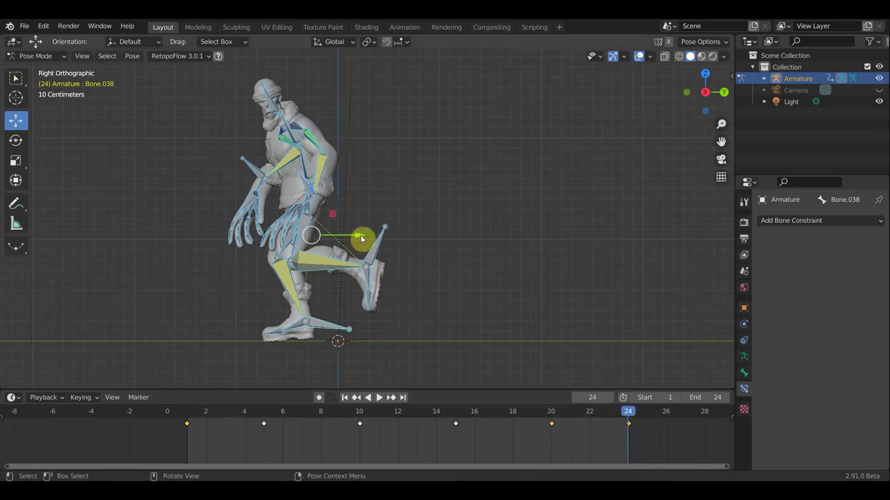
left_click_drag(361, 239, 409, 244)
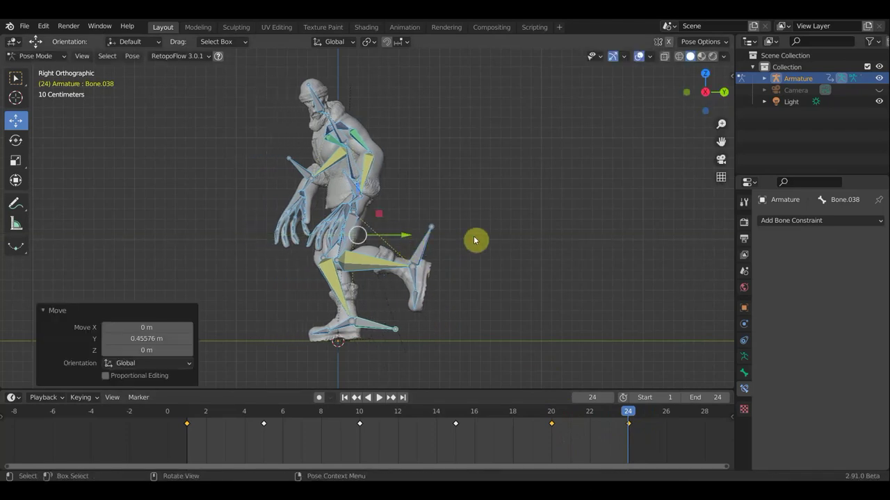
key("i")
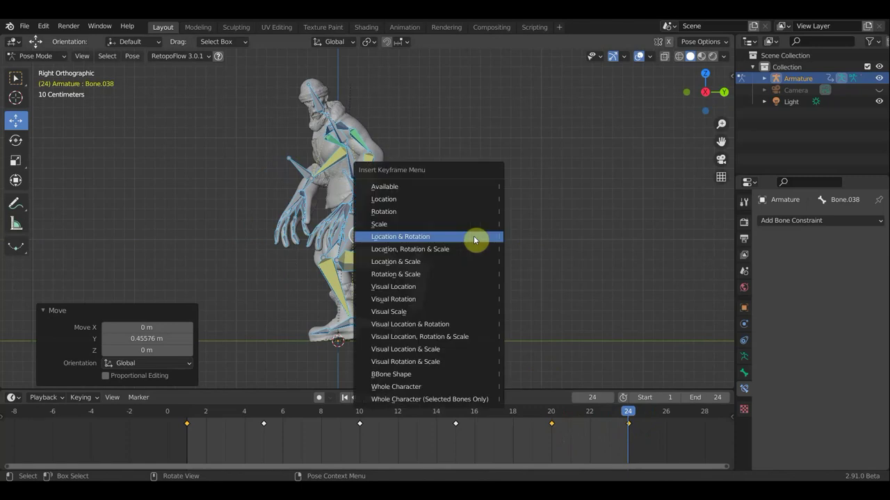
left_click(474, 240)
left_click(380, 397)
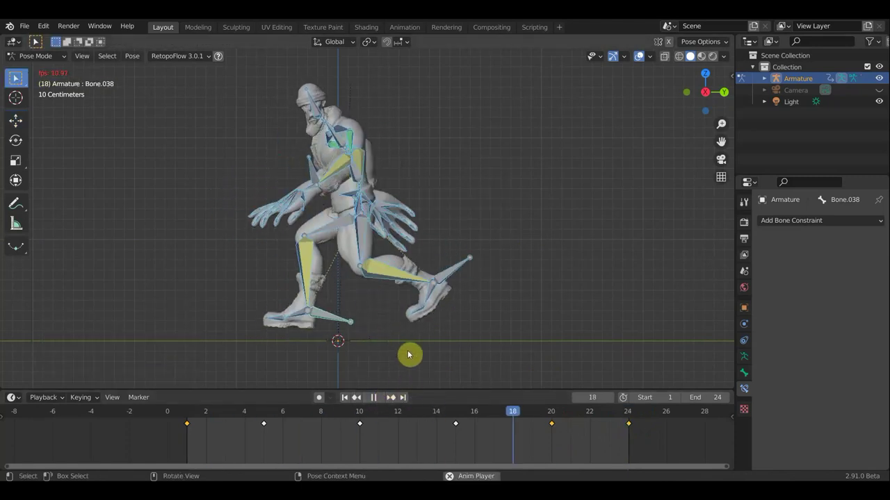
left_click(373, 398)
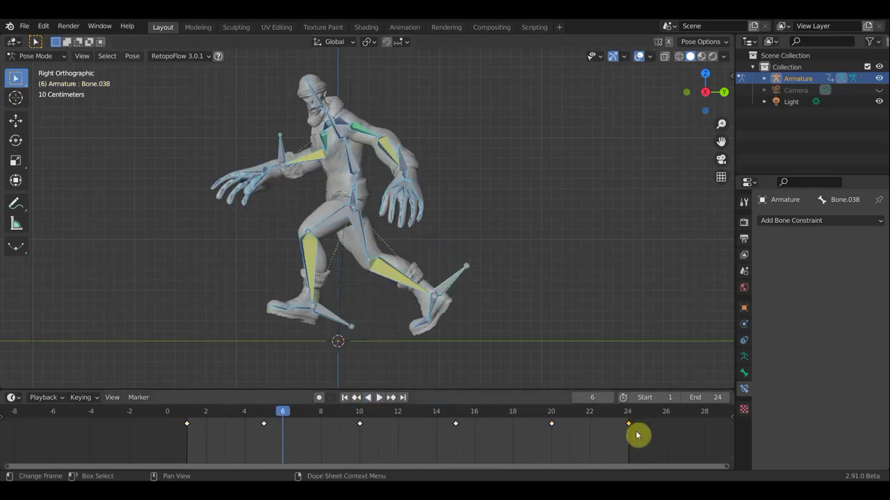
Move the final keyframe to frame 21 and end the animation at frame 21.
key("g")
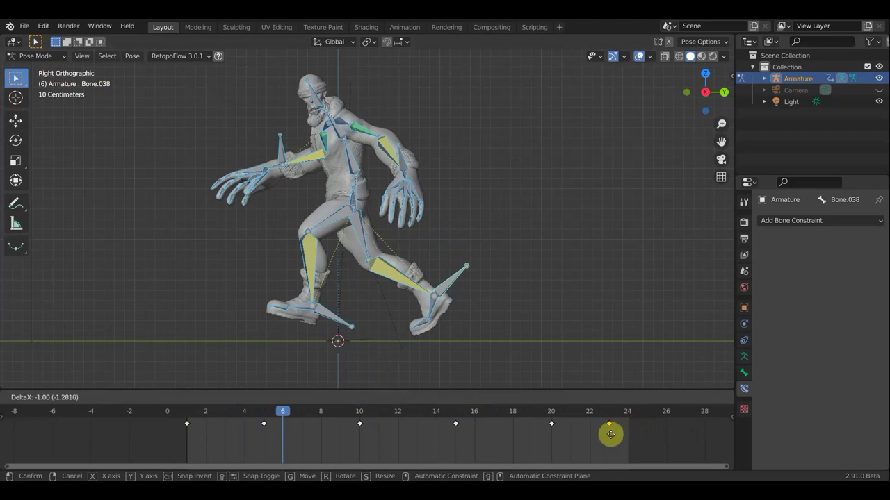
left_click(591, 439)
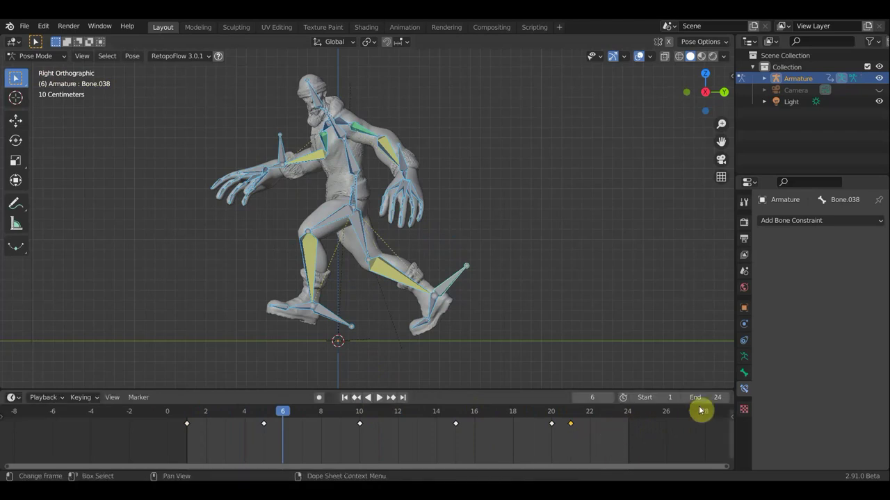
left_click(711, 397)
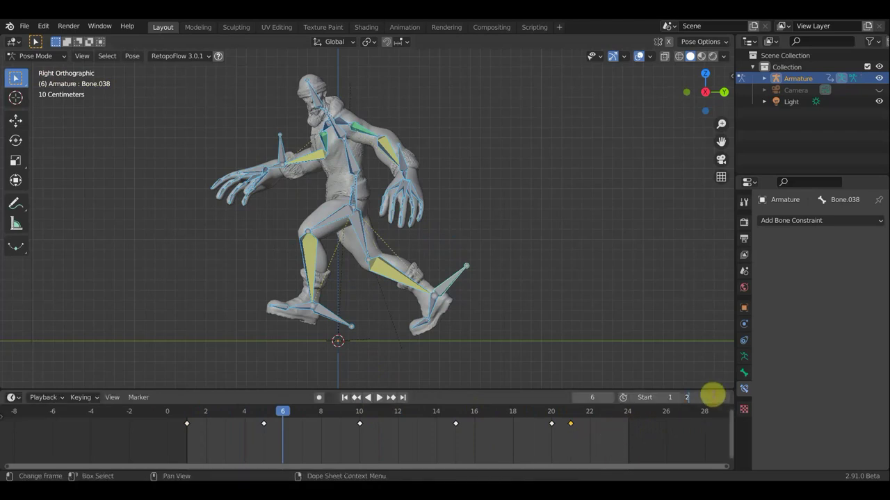
type("1")
key("Return")
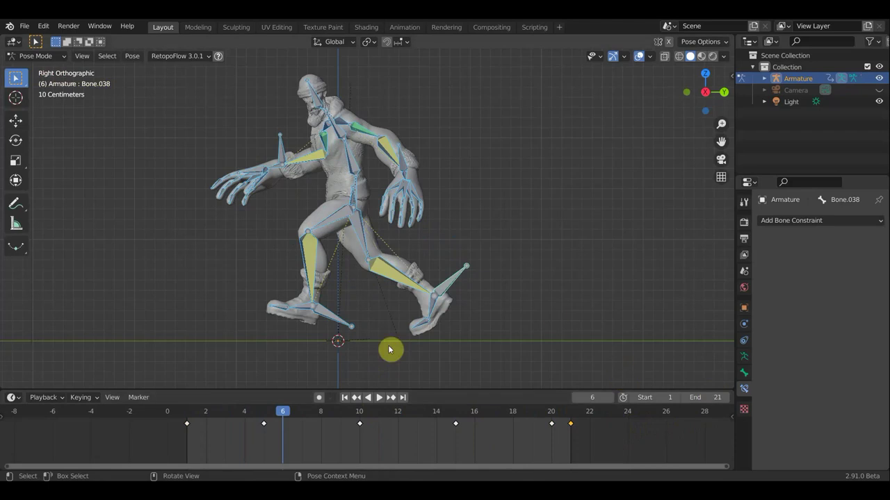
left_click(379, 397)
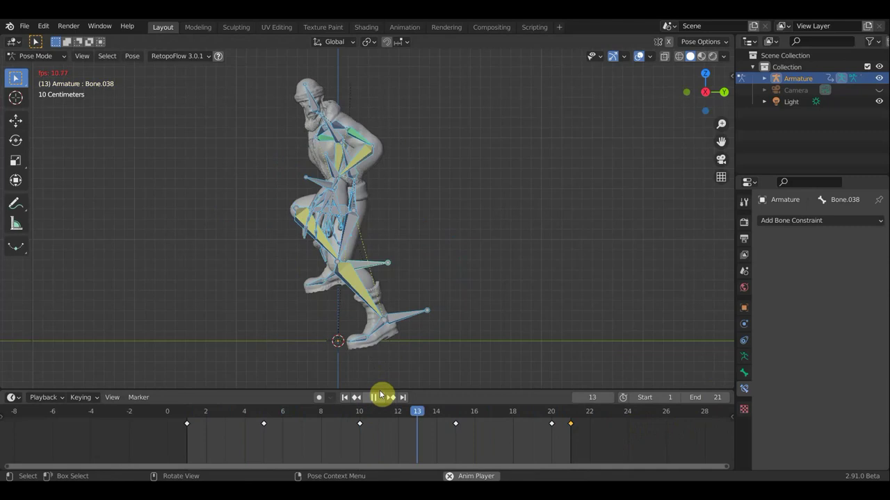
left_click(374, 398)
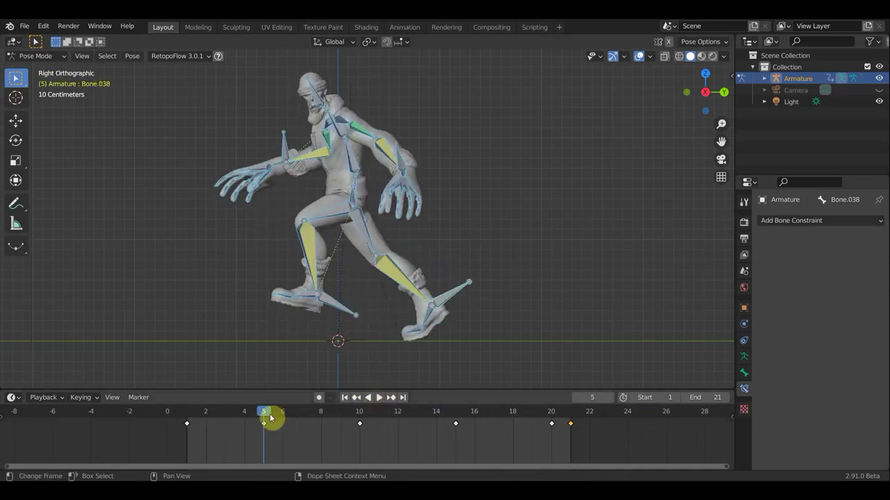
mouse_move(266, 413)
left_mouse_down()
mouse_move(586, 419)
mouse_move(194, 417)
mouse_move(588, 408)
mouse_move(550, 408)
mouse_move(565, 407)
left_mouse_up()
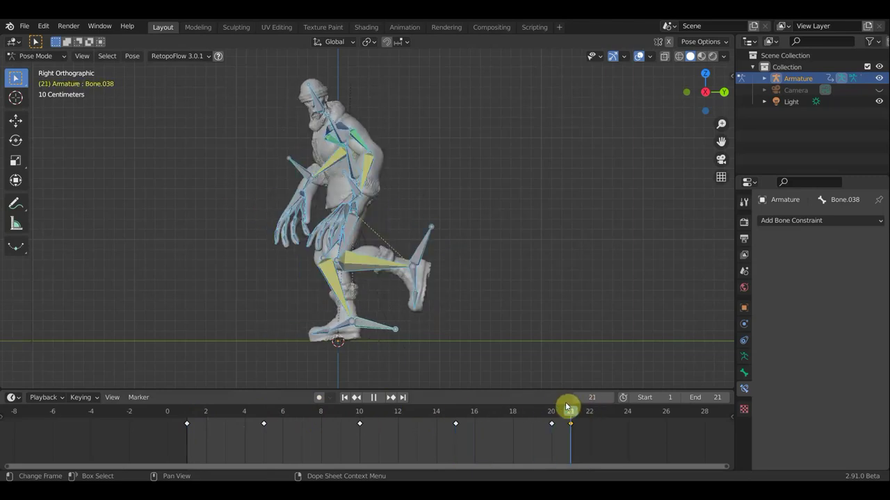
left_click_drag(566, 407, 321, 410)
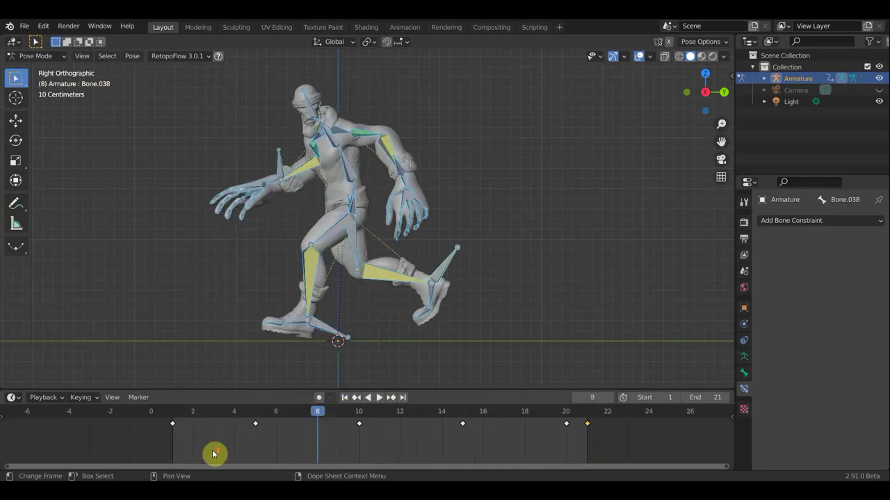
Fit frames 0–21 in the timeline and compare the poses at frames 1 to 4.
key("Home")
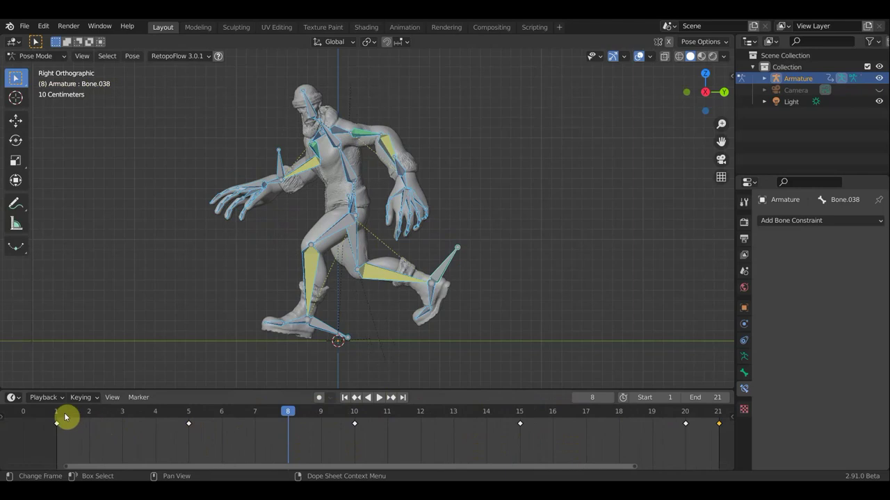
left_click(68, 417)
left_click(92, 417)
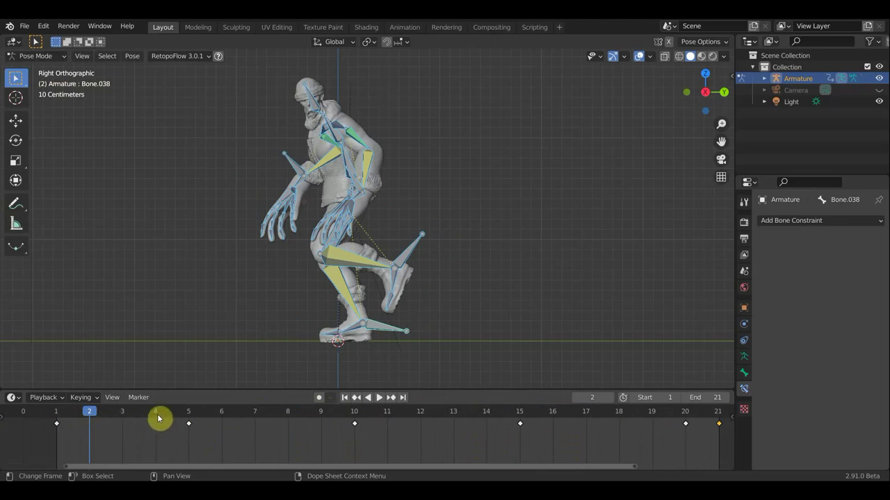
left_click(125, 417)
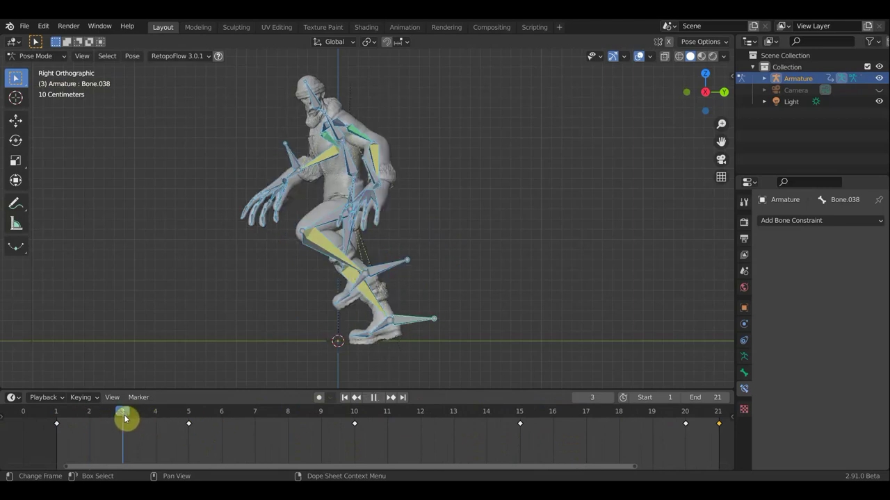
left_click(91, 416)
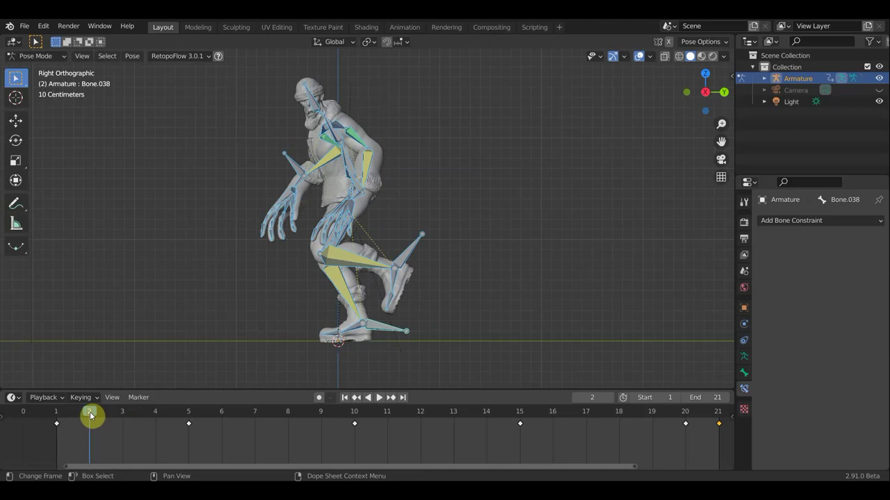
left_click(124, 417)
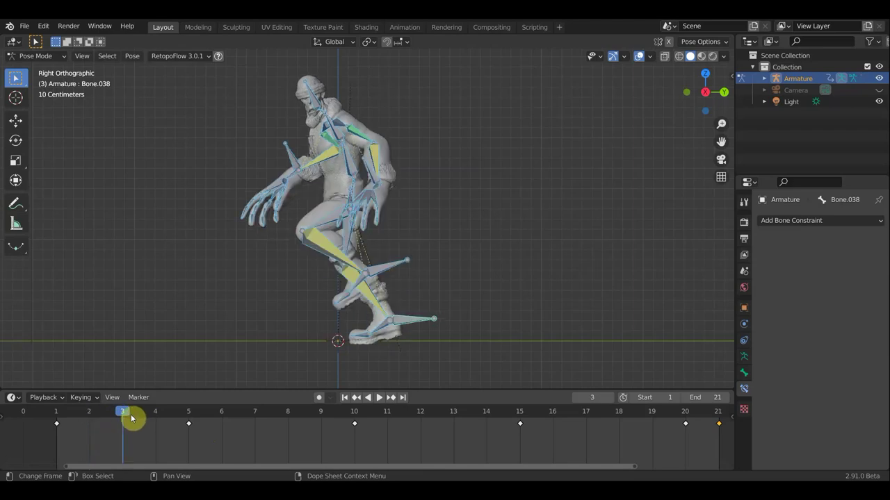
left_click_drag(149, 418, 158, 418)
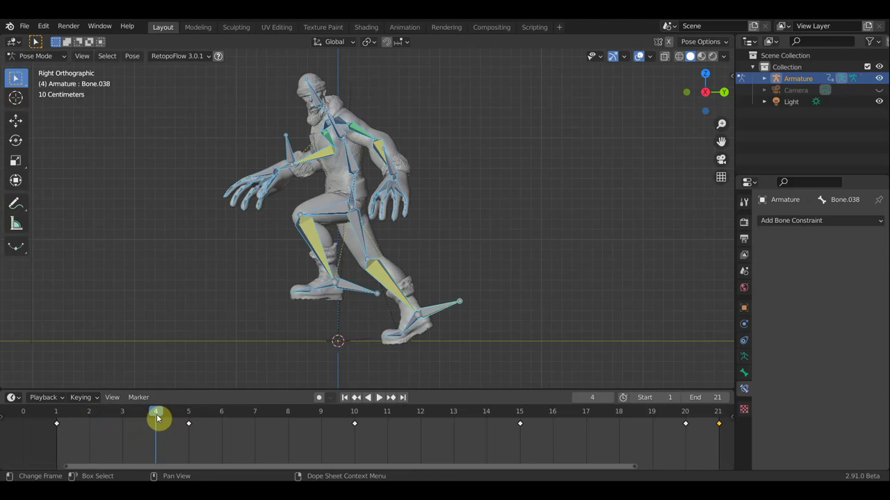
Key Location & Rotation at frame 4, then shift those keys back to frame 3.
key("i")
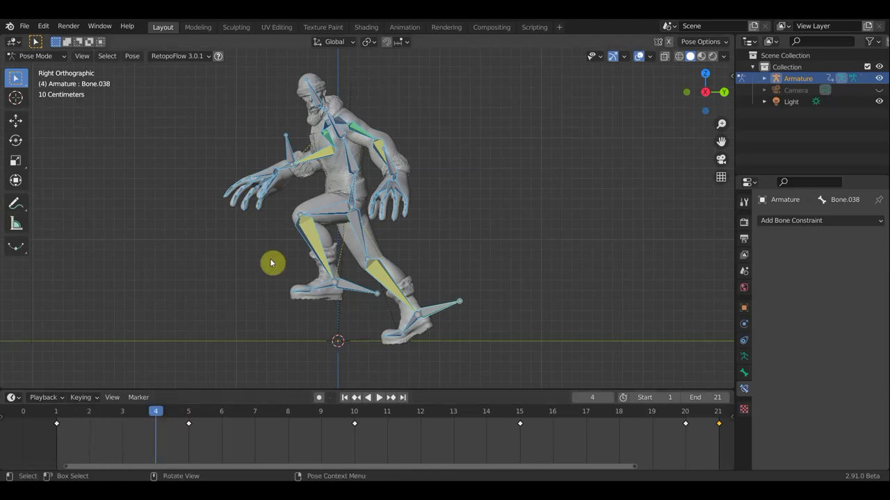
key("i")
left_click(271, 262)
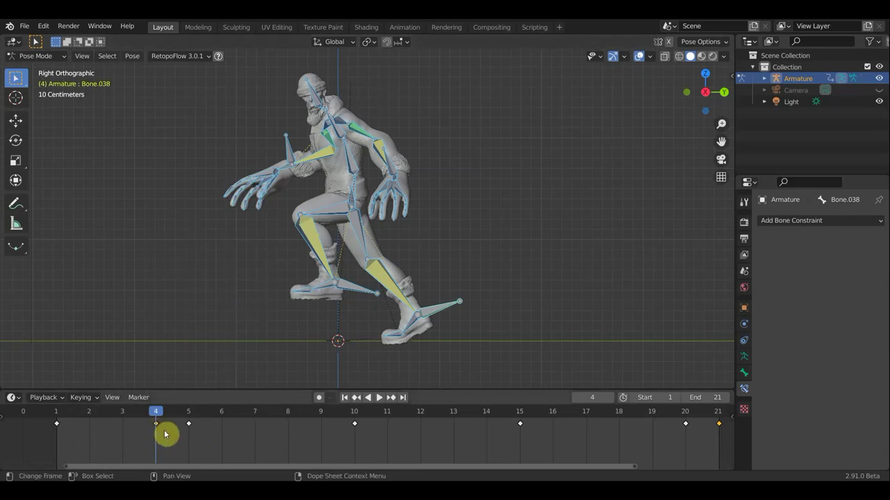
key("g")
left_click(127, 429)
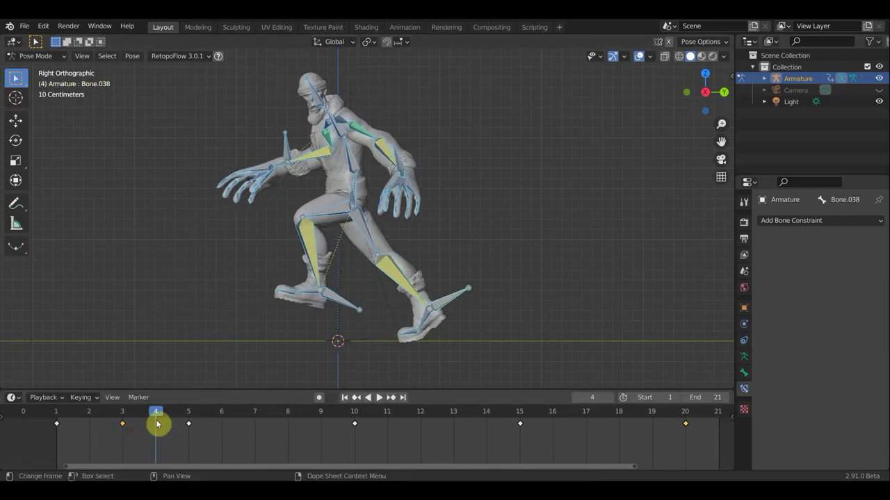
Replay from frame 1, then key Location & Rotation at frame 9, keeping it there.
left_click_drag(100, 415, 66, 413)
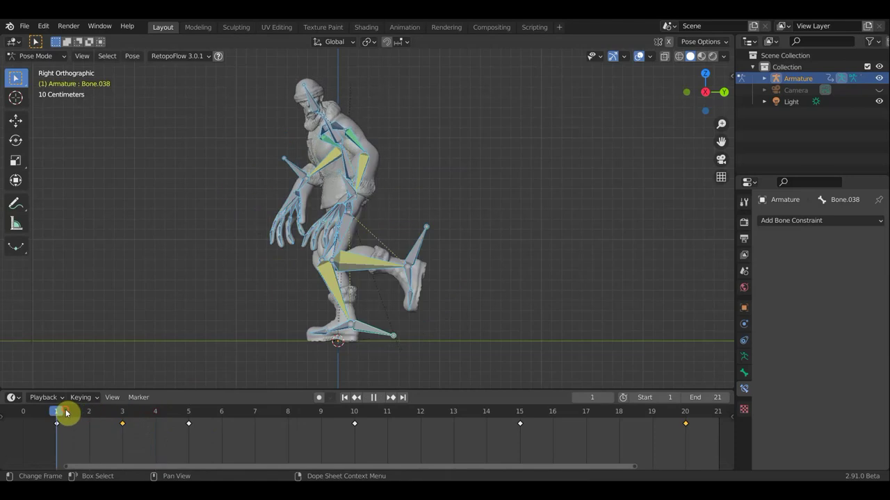
left_click(380, 398)
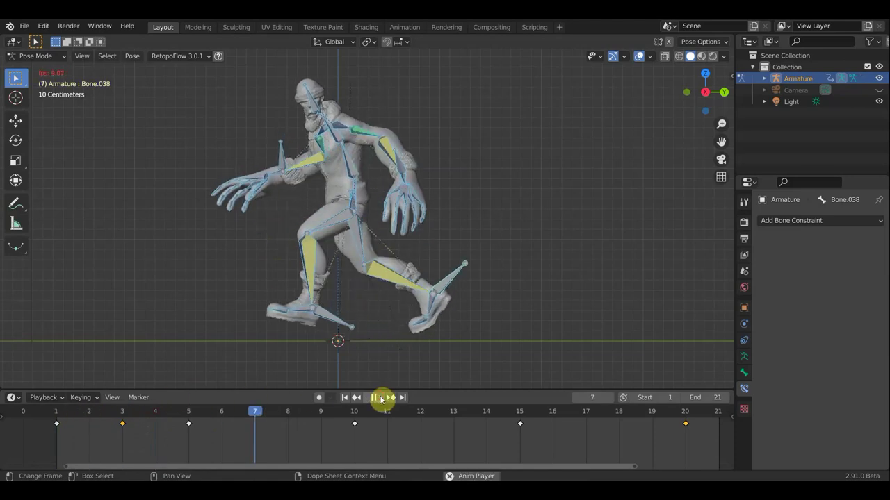
left_click(322, 420)
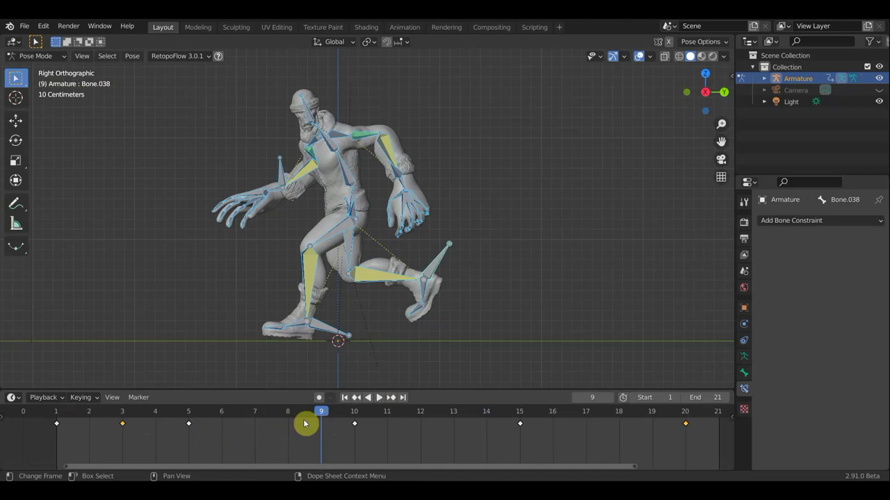
left_click(125, 424, "shift")
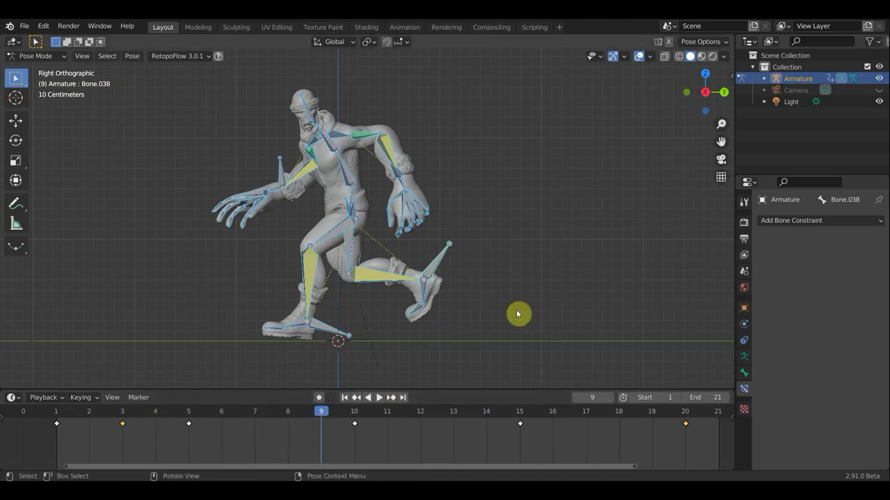
key("i")
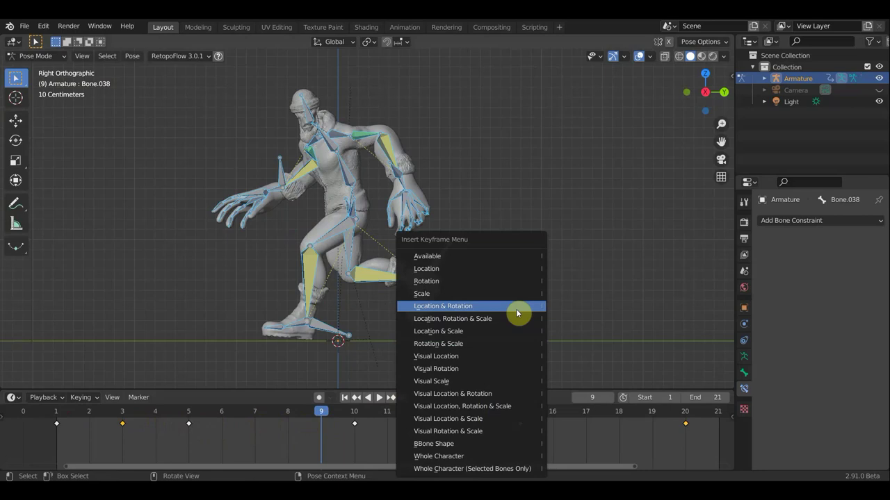
left_click(517, 311)
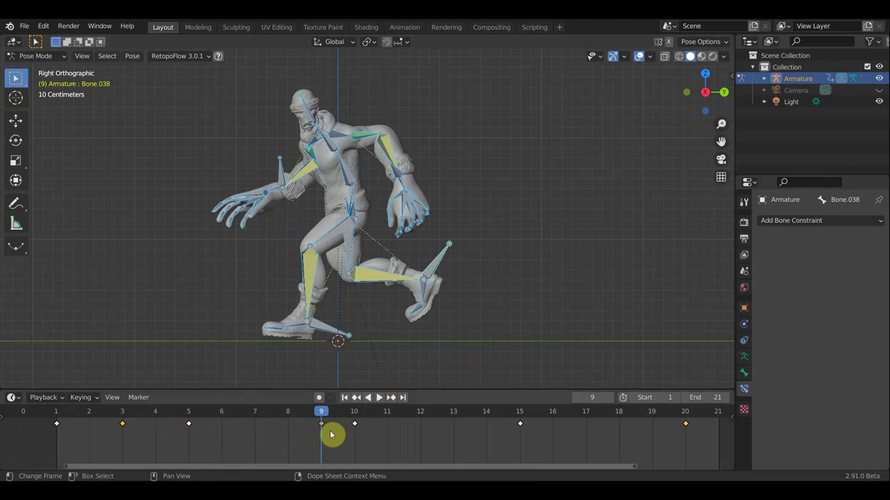
left_click_drag(330, 435, 277, 439)
key("Escape")
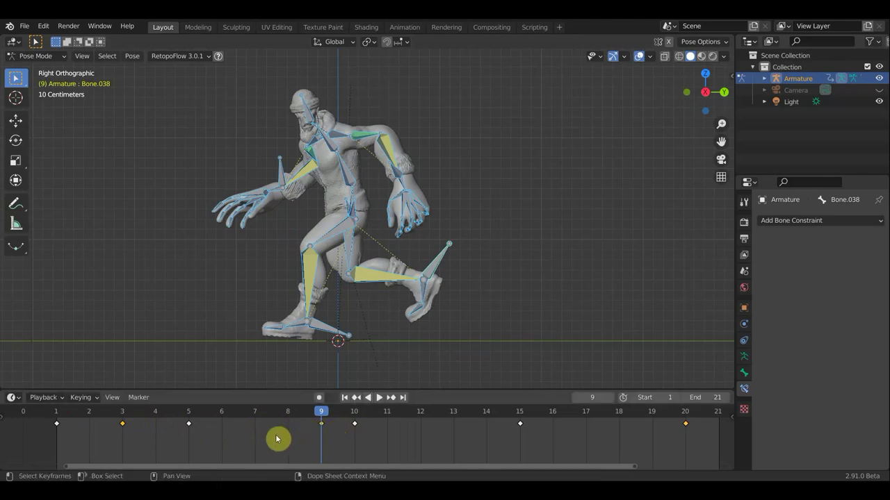
Zoom the Dope Sheet and drag the frame-9 keyframe back to frame 7.
scroll(335, 431, "down", 1)
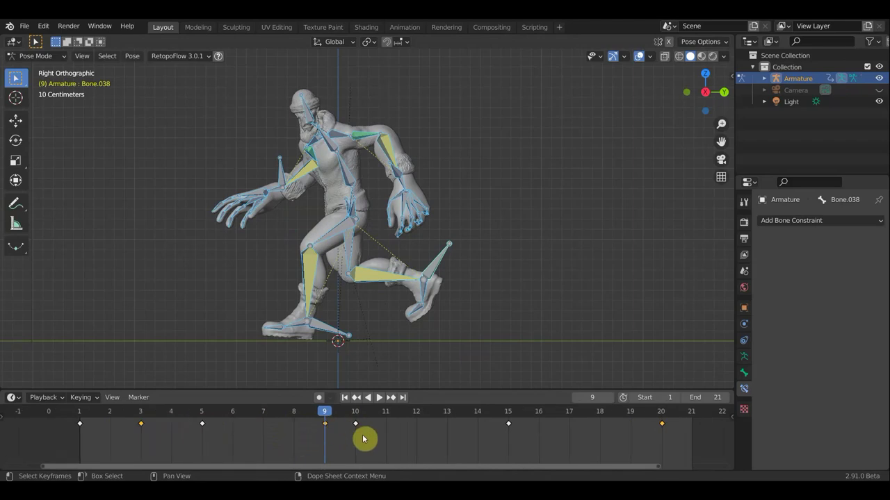
scroll(367, 439, "down", 2)
scroll(366, 439, "down", 2)
scroll(366, 439, "down", 2)
scroll(366, 439, "down", 2)
scroll(367, 439, "up", 1)
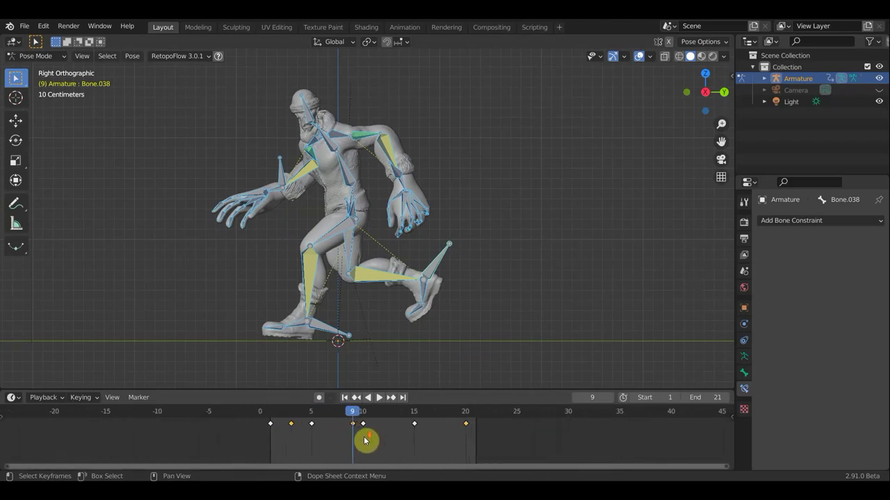
scroll(366, 440, "up", 1)
scroll(364, 441, "up", 1)
scroll(364, 441, "up", 1)
scroll(362, 440, "up", 1)
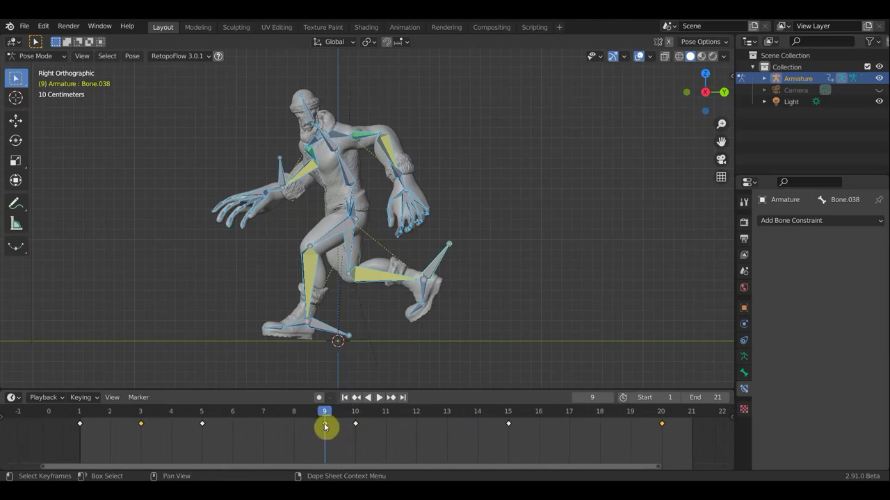
scroll(302, 434, "down", 6)
scroll(300, 436, "down", 2)
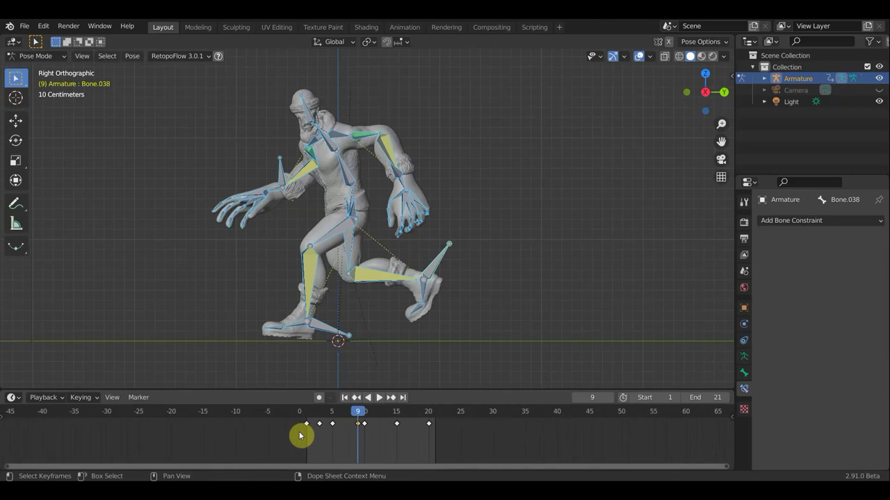
scroll(301, 436, "down", 4)
scroll(301, 436, "down", 3)
scroll(301, 436, "down", 3)
scroll(301, 436, "down", 2)
scroll(302, 436, "down", 3)
scroll(302, 435, "up", 4)
scroll(310, 430, "up", 4)
scroll(310, 430, "up", 8)
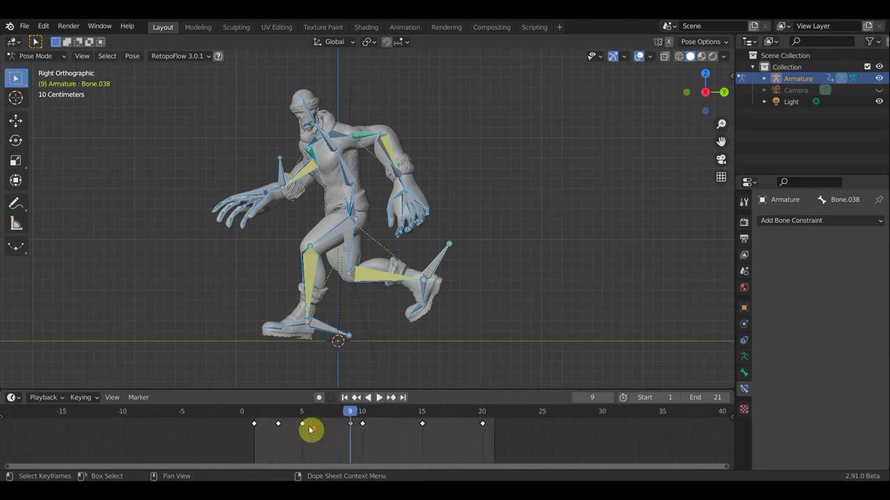
scroll(310, 430, "up", 6)
scroll(310, 430, "up", 1)
scroll(310, 430, "up", 1)
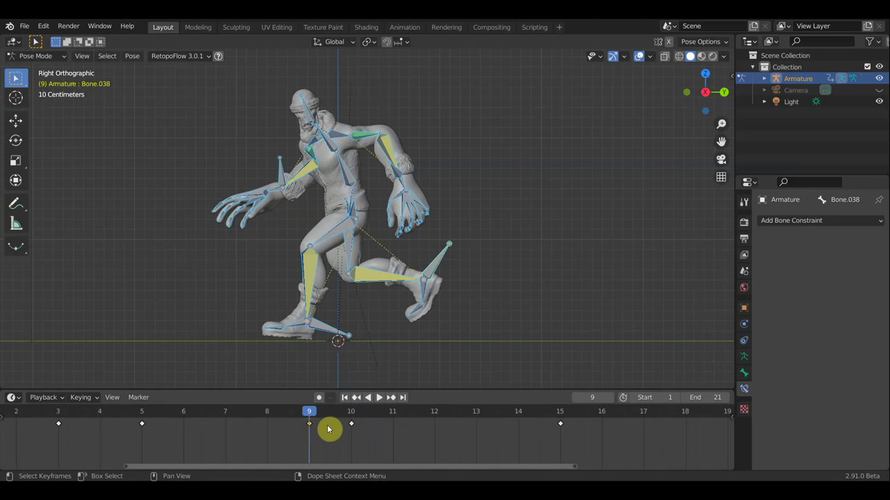
left_click_drag(310, 424, 240, 425)
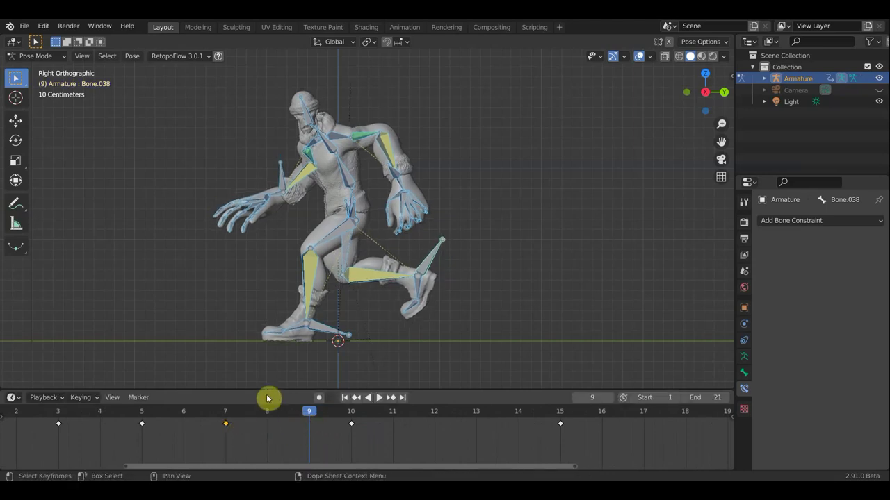
Turn off the bone and grid overlays and zoom in on the character.
scroll(268, 381, "down", 3)
scroll(287, 365, "down", 1)
scroll(302, 355, "up", 4)
scroll(313, 347, "down", 2)
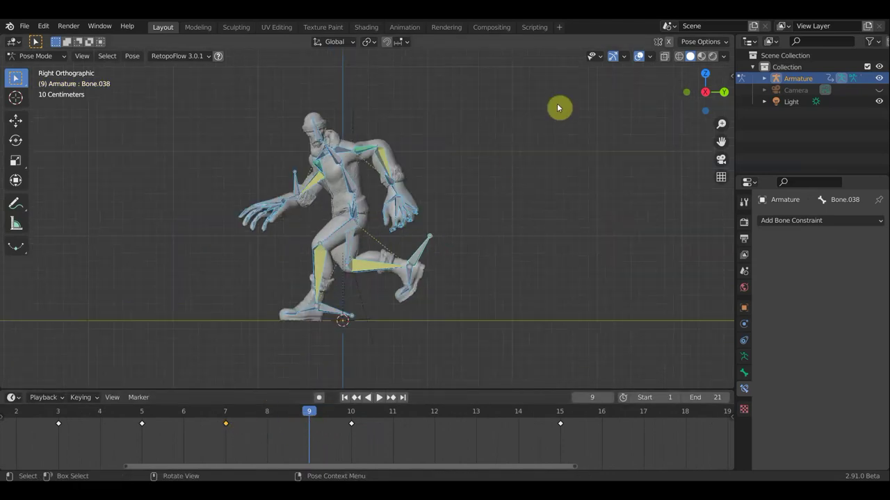
left_click(638, 57)
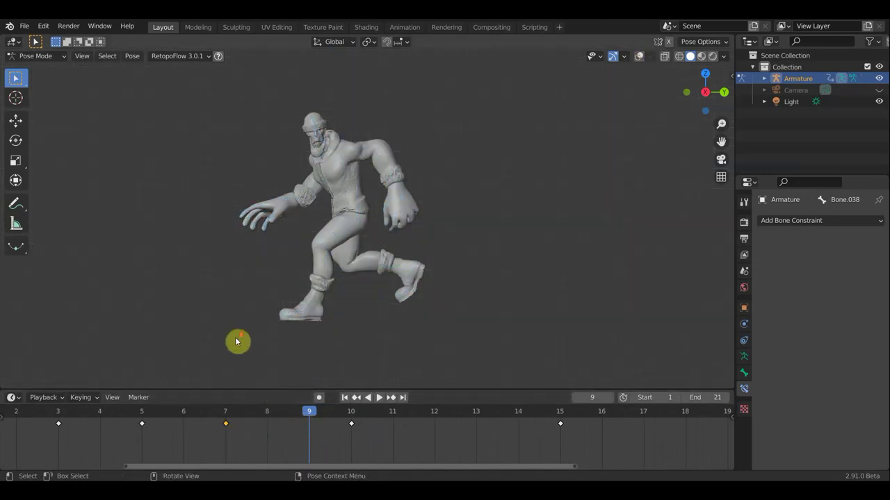
scroll(239, 341, "down", 3)
scroll(188, 420, "down", 2)
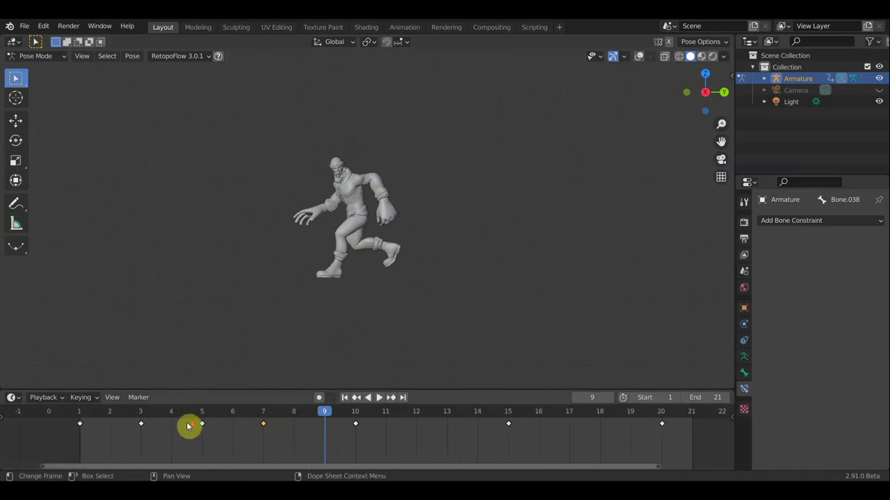
scroll(188, 424, "down", 2)
scroll(393, 275, "up", 3)
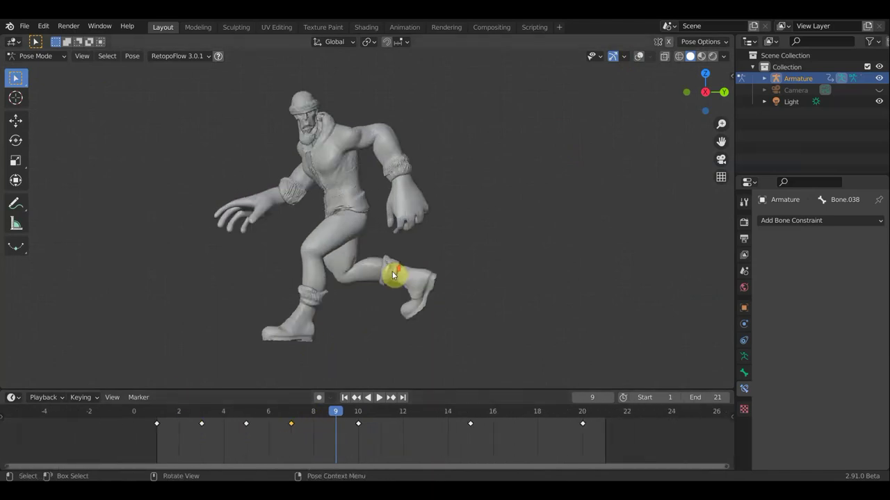
scroll(393, 276, "up", 2)
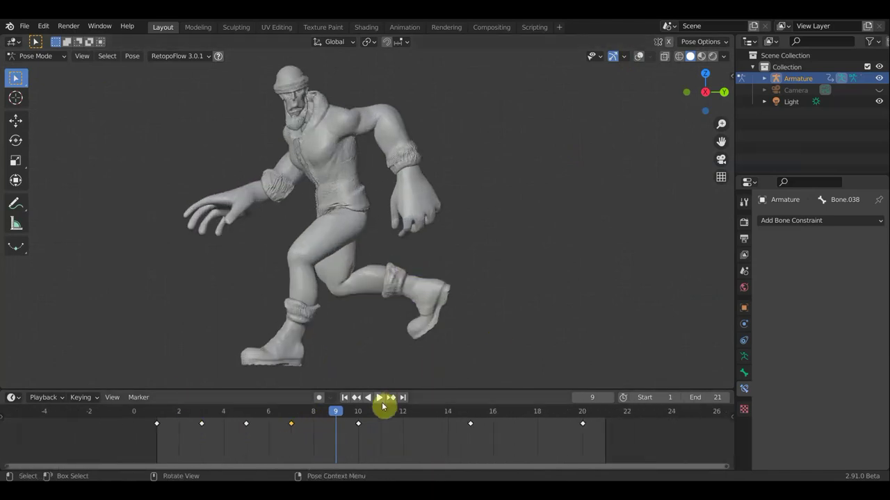
Play the walk cycle, stop at frame 12, and show the armature overlays again.
left_click(381, 399)
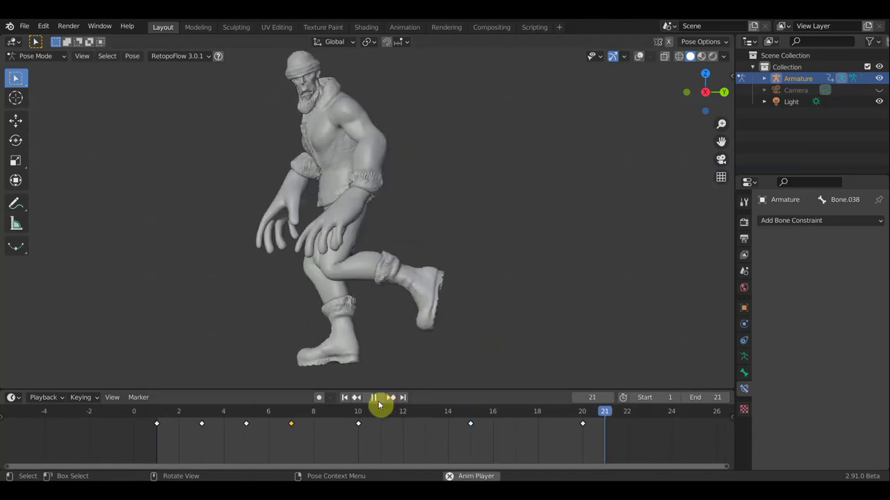
left_click(376, 399)
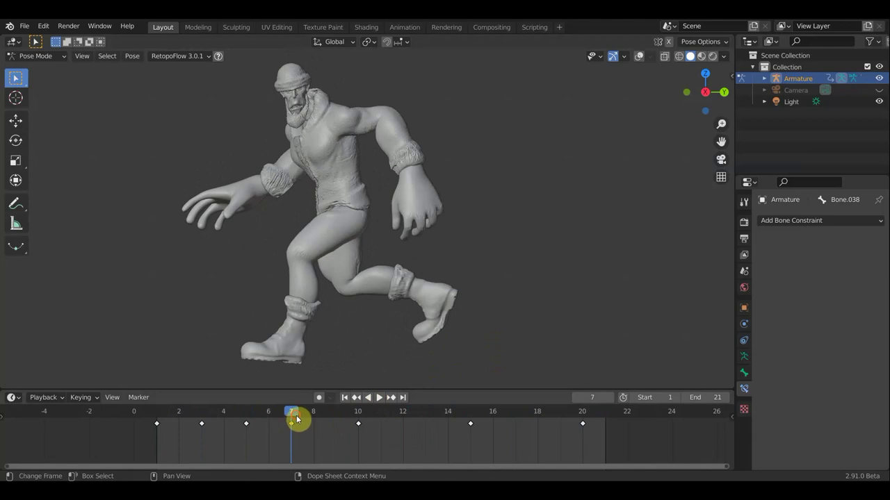
key("space")
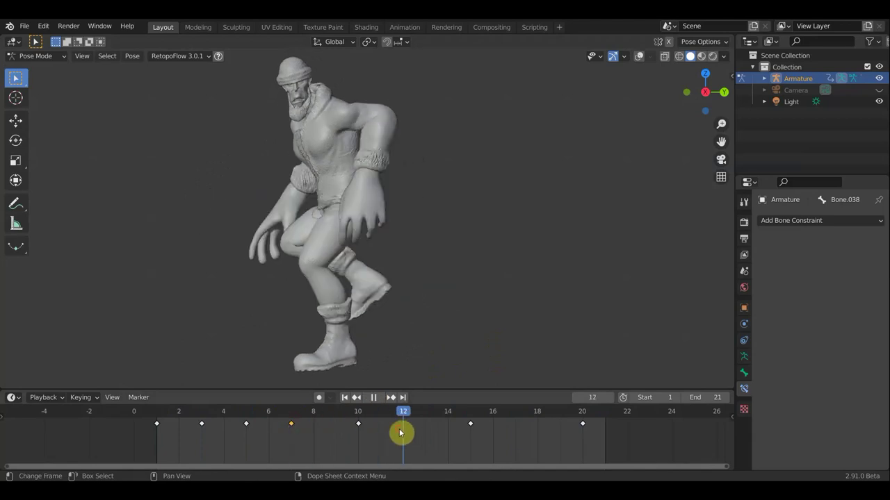
key("space")
scroll(378, 427, "up", 2)
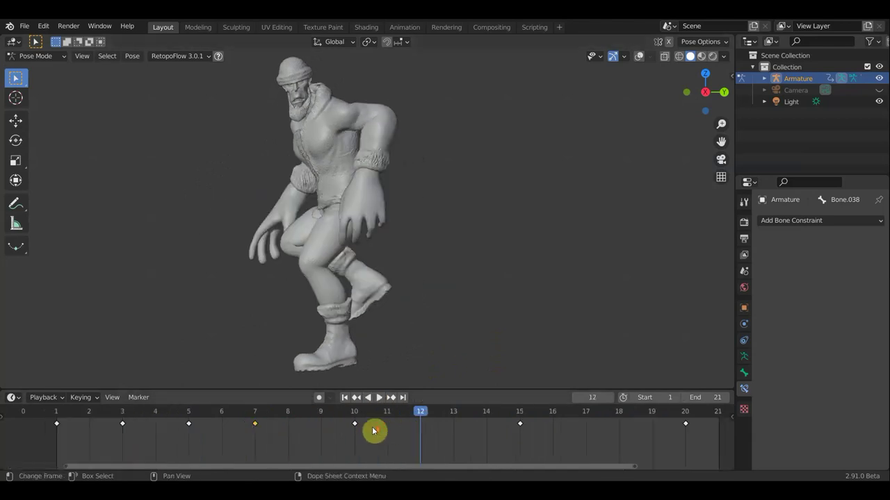
scroll(373, 427, "up", 2)
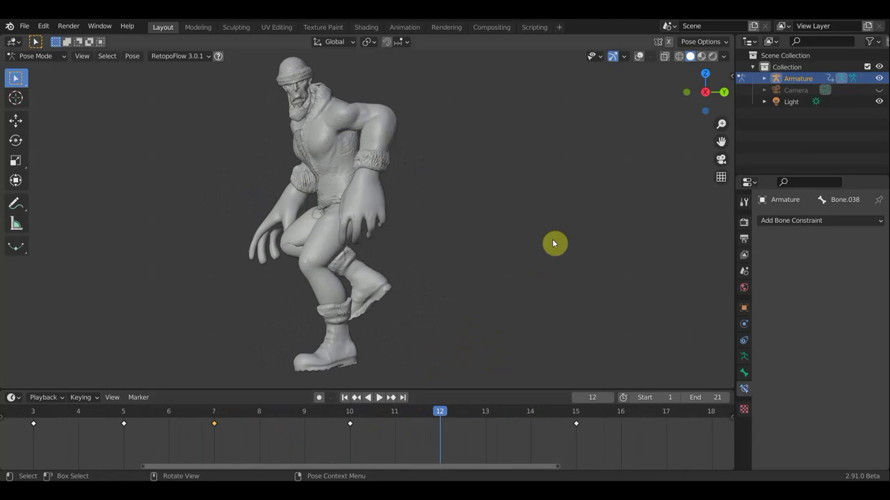
left_click(638, 56)
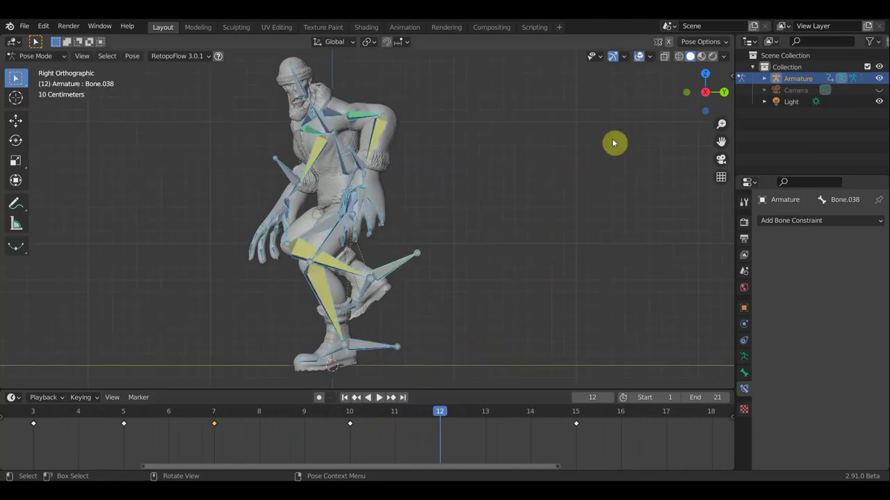
Key Location & Rotation for the pose at frames 12 and 11.
key("i")
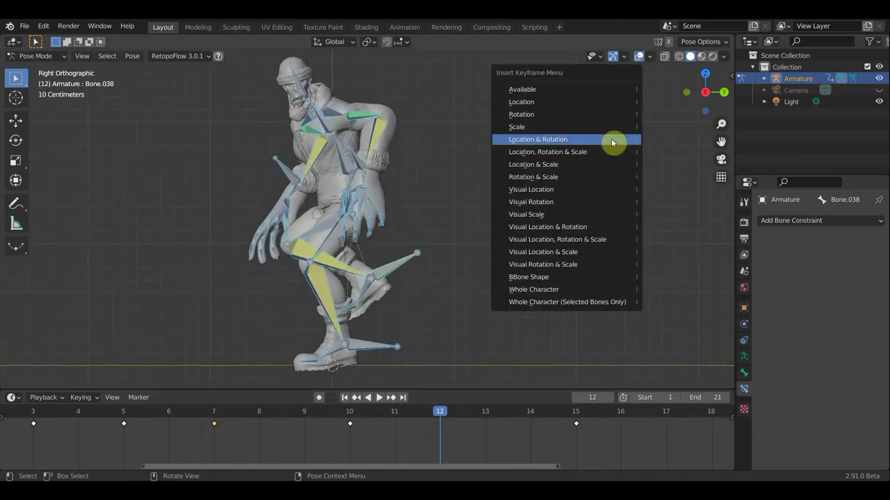
left_click(611, 139)
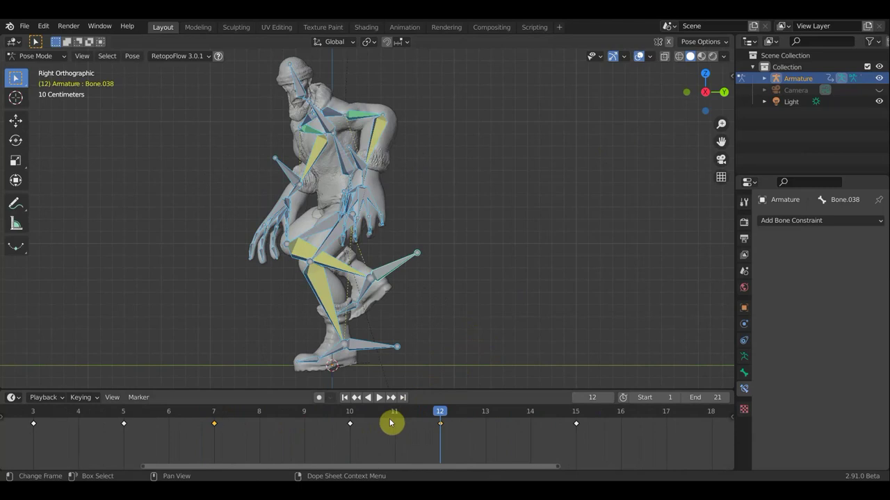
left_click(397, 418)
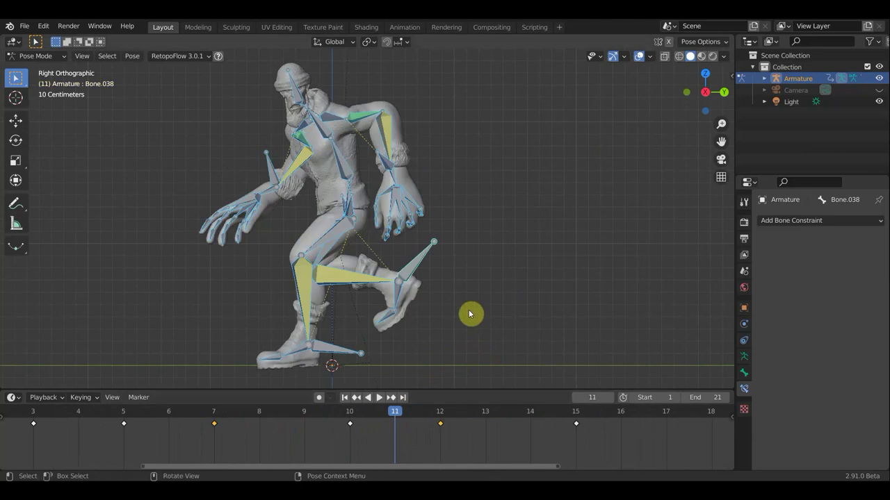
key("i")
left_click(469, 310)
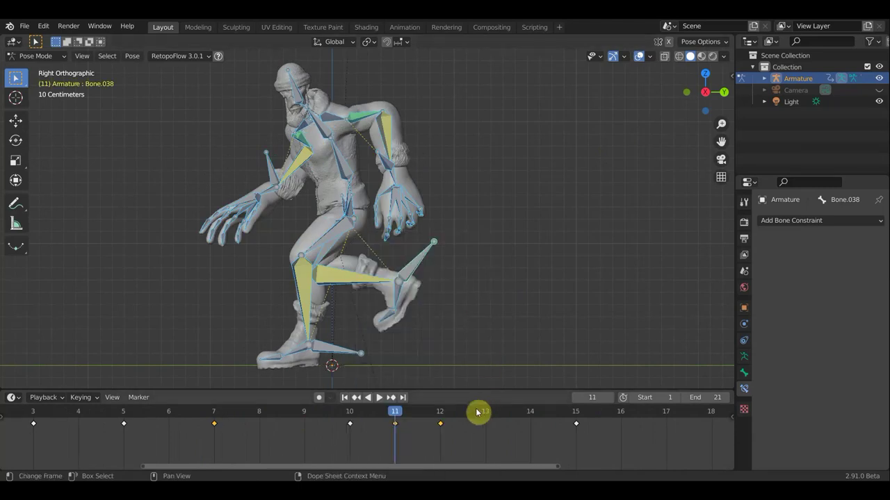
key("i")
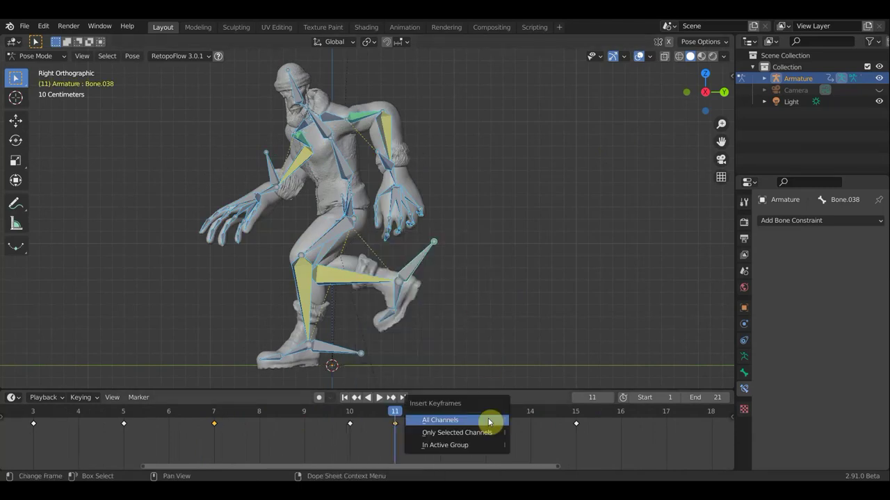
key("i")
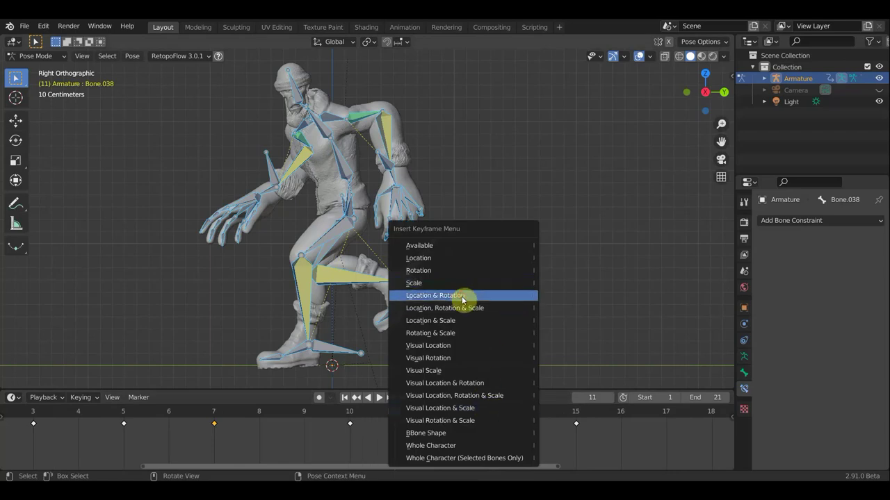
left_click(460, 296)
Key Location & Rotation for the pose at frames 13 and 14.
left_click(489, 418)
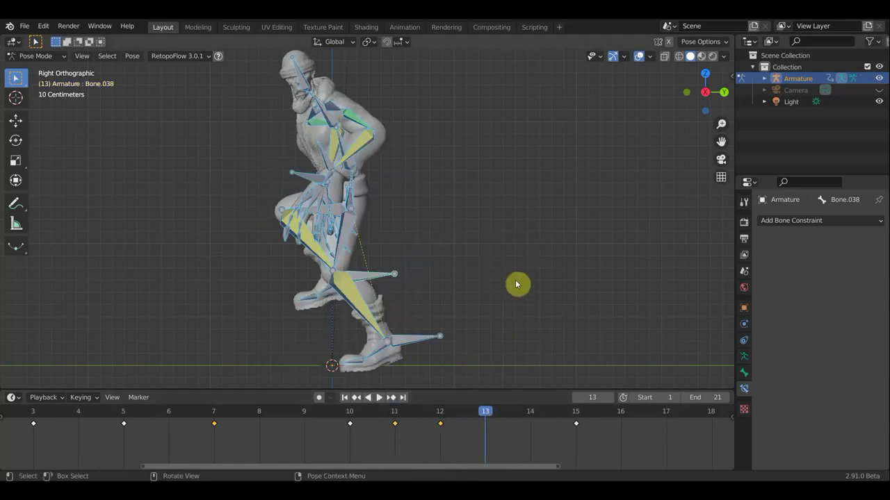
key("i")
left_click(496, 281)
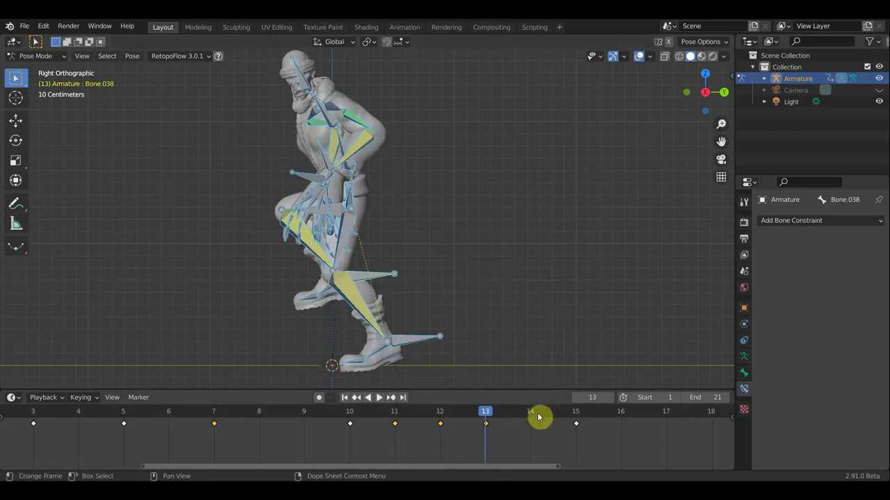
left_click(536, 417)
key("i")
left_click(536, 304)
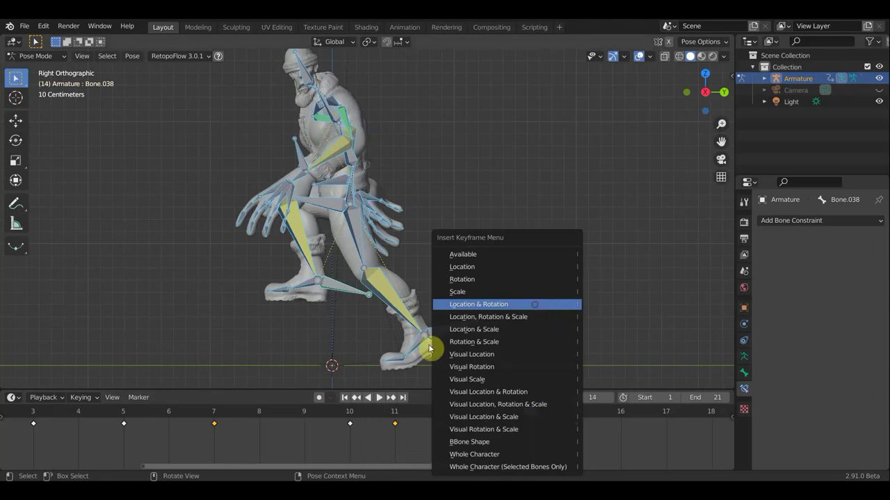
Scrub the walk from frame 1 to 21 and key Location & Rotation at frame 21.
left_click(307, 422)
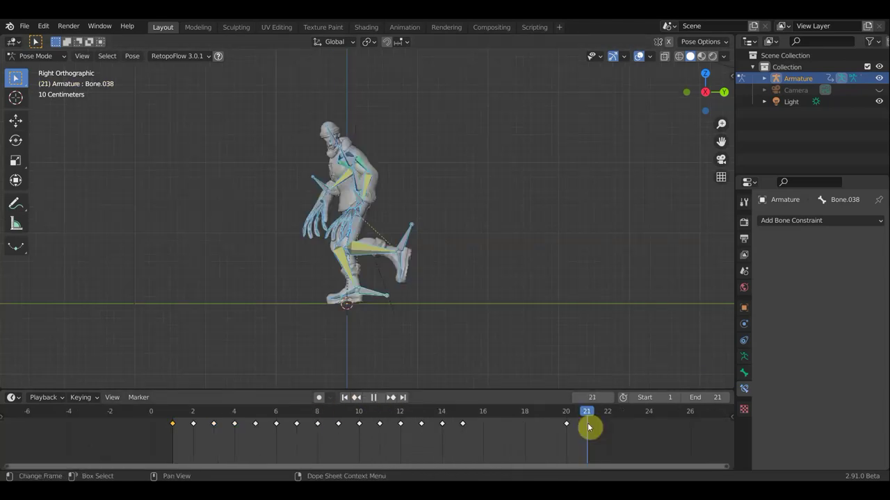
left_click(172, 422)
left_click_drag(172, 422, 587, 417)
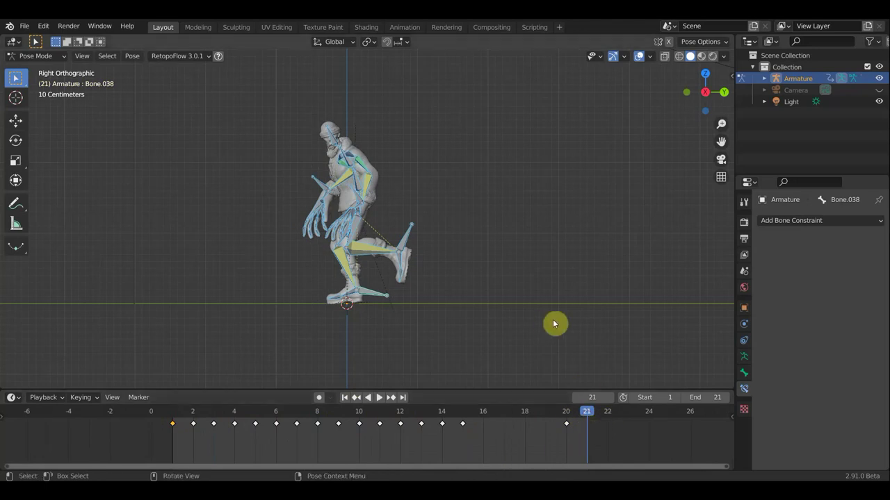
key("i")
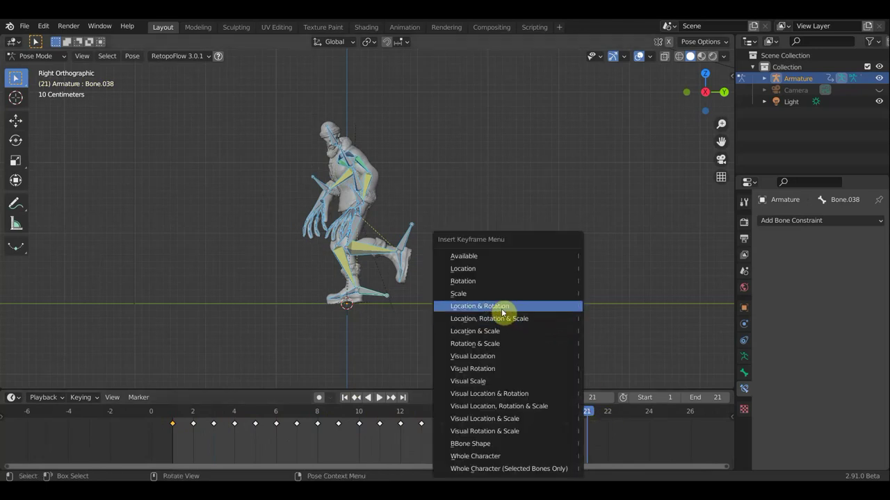
left_click(501, 311)
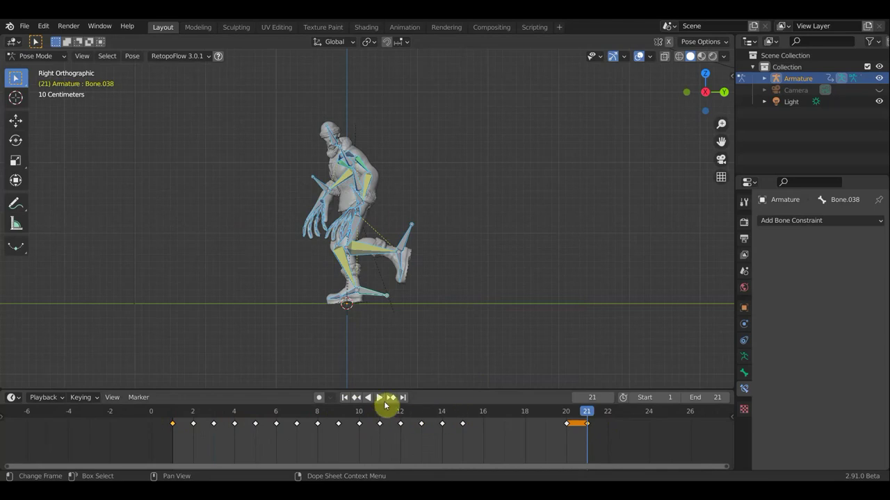
left_click(379, 398)
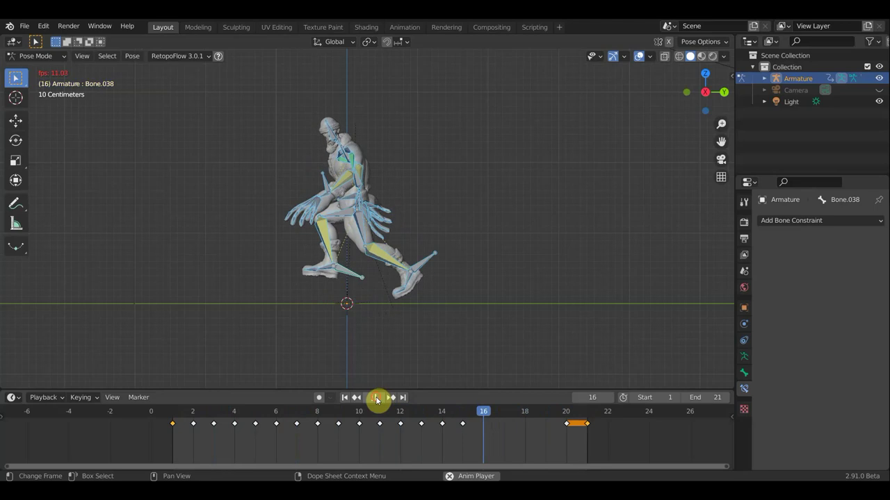
left_click(375, 398)
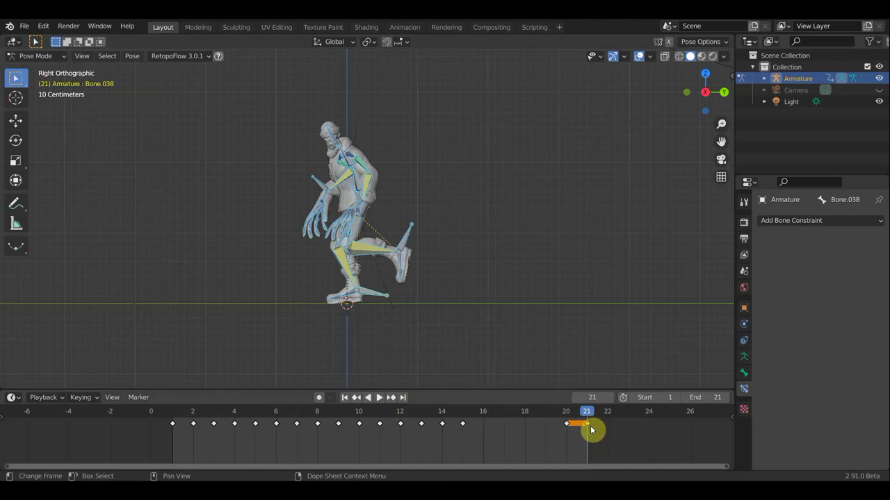
left_click(546, 415)
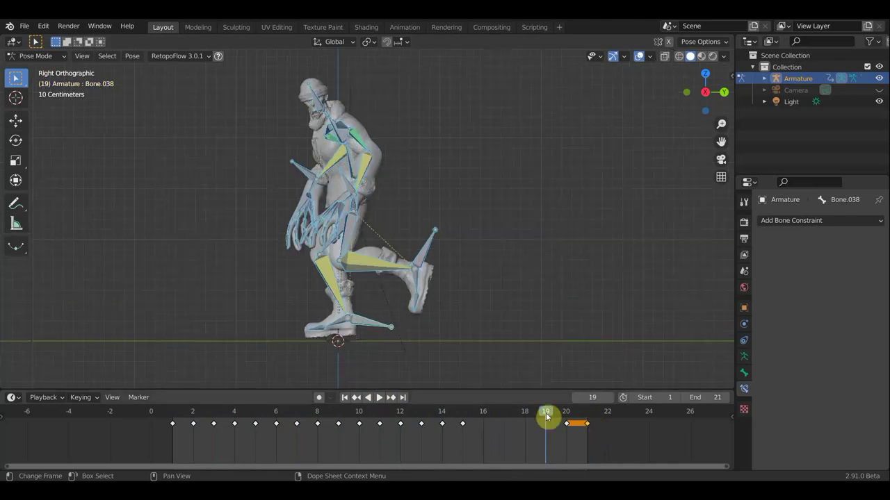
left_click_drag(524, 415, 490, 415)
left_click_drag(552, 415, 579, 417)
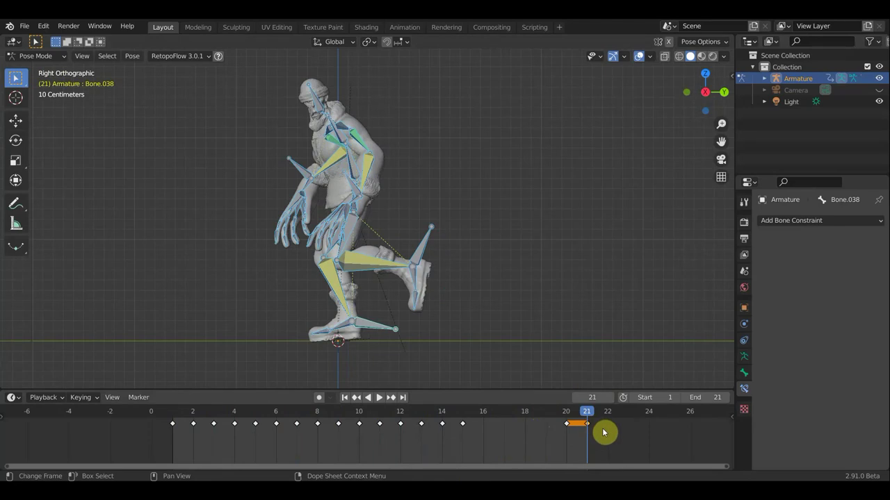
Delete the frame-21 keyframe, set the End frame to 20, and play the loop to check it.
key("x")
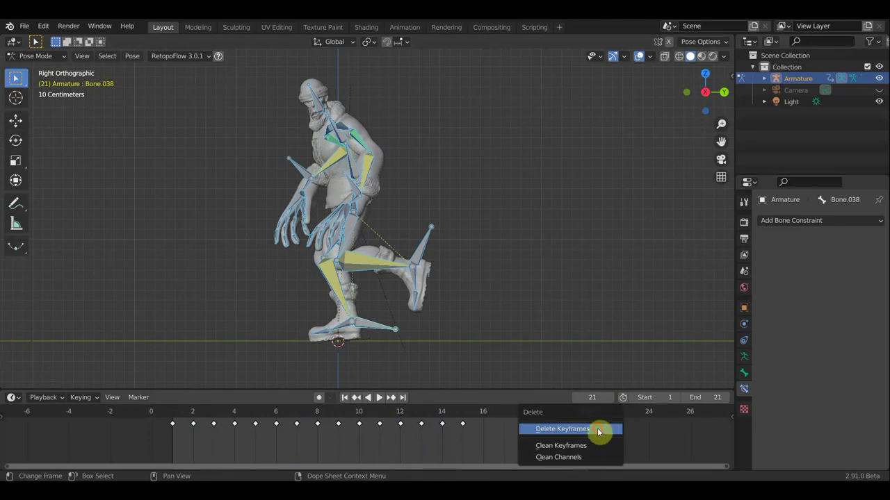
left_click(598, 429)
left_click(719, 397)
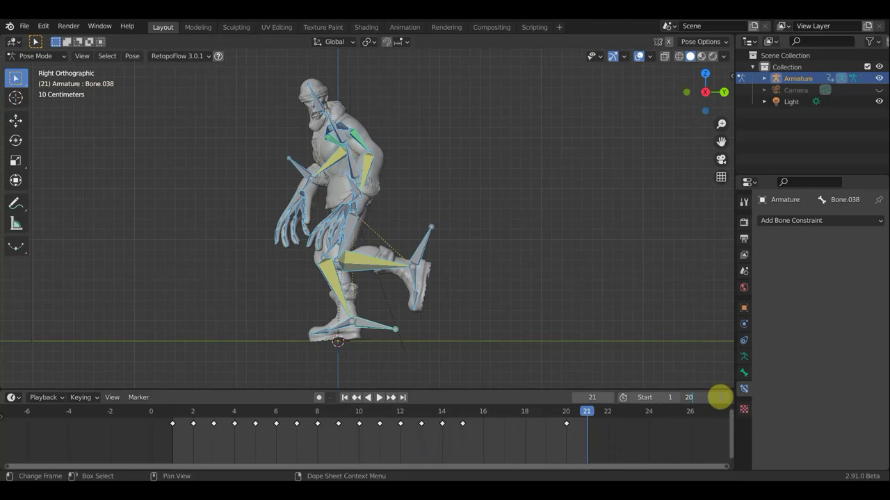
key("Return")
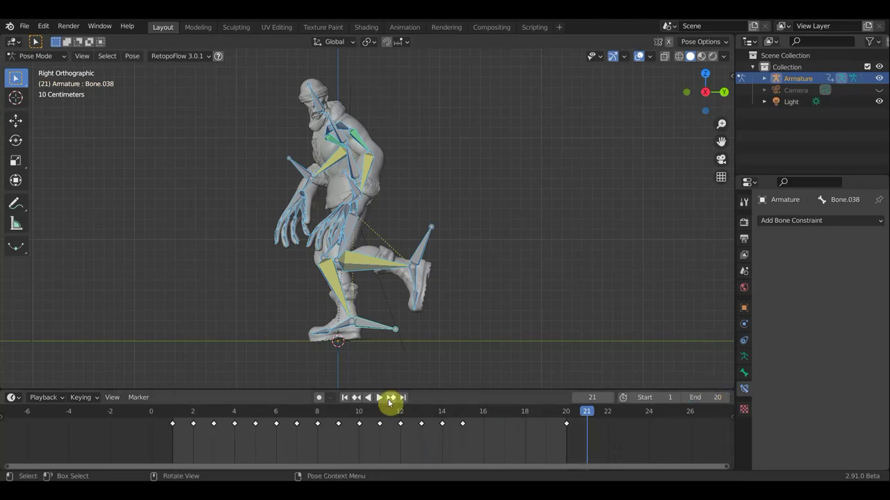
left_click(379, 397)
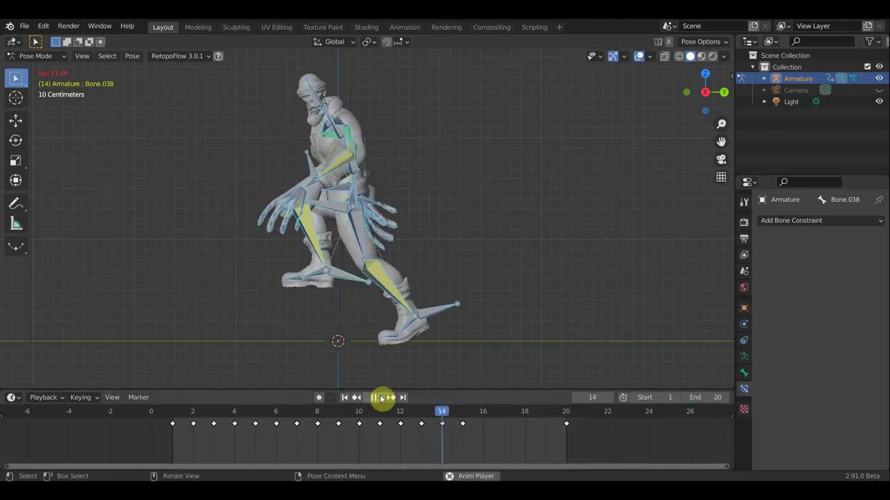
left_click(382, 397)
left_click(487, 420)
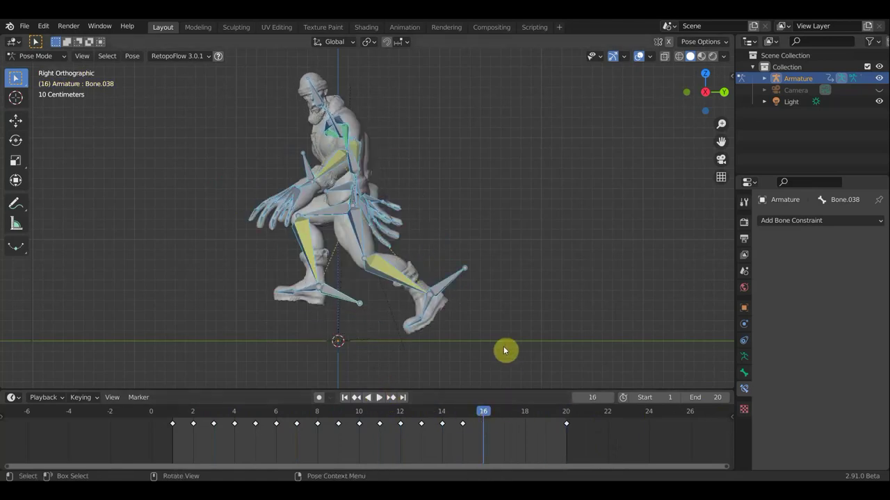
Key Location & Rotation for the pose at frames 16 and 17.
key("i")
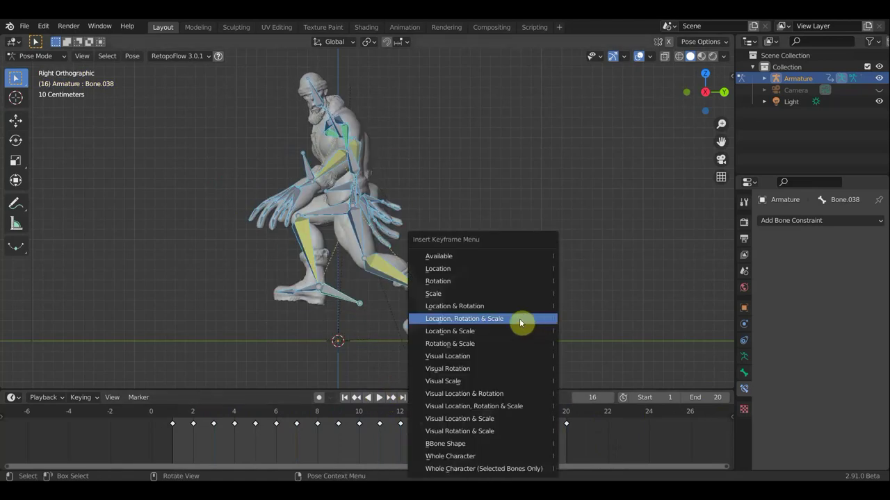
left_click(507, 344)
scroll(479, 421, "up", 2)
left_click(572, 419)
key("i")
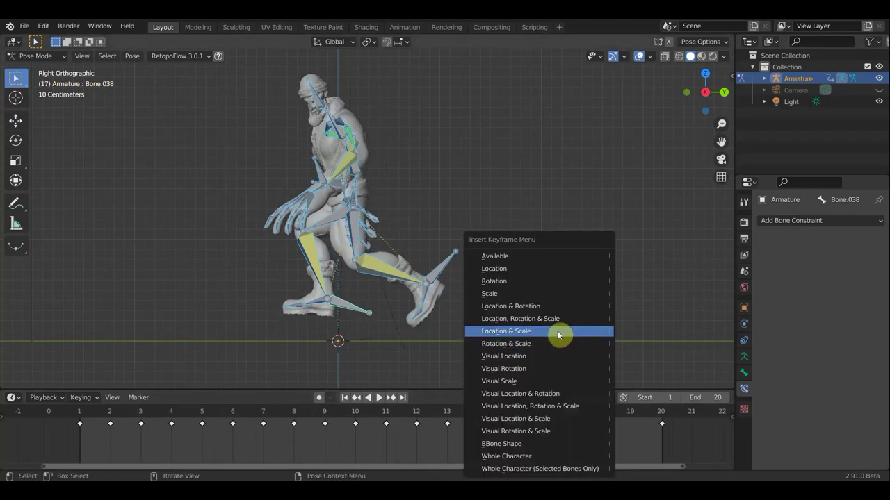
left_click(533, 308)
Key Location & Rotation for the pose at frames 18 and 19.
key("space")
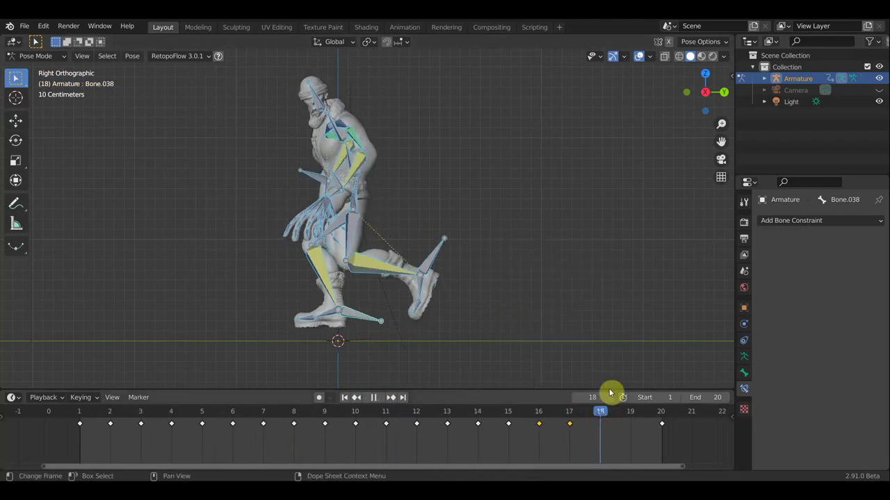
key("space")
key("i")
left_click(602, 412)
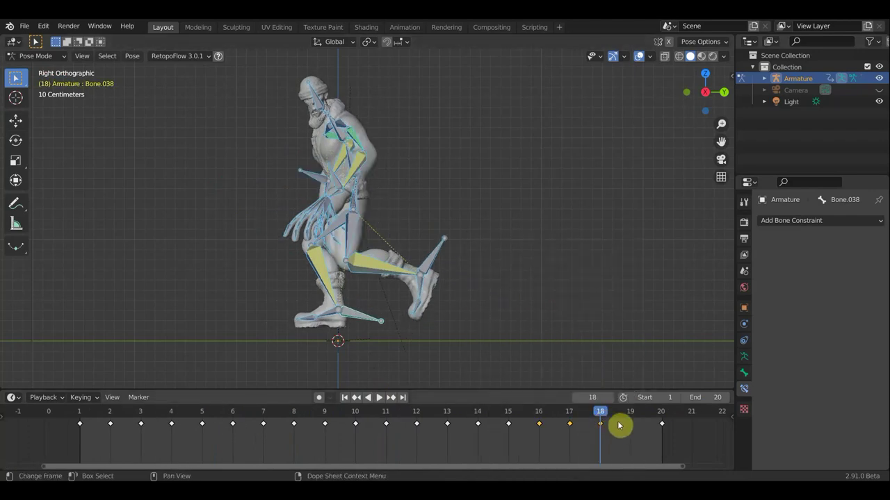
left_click(630, 422)
key("i")
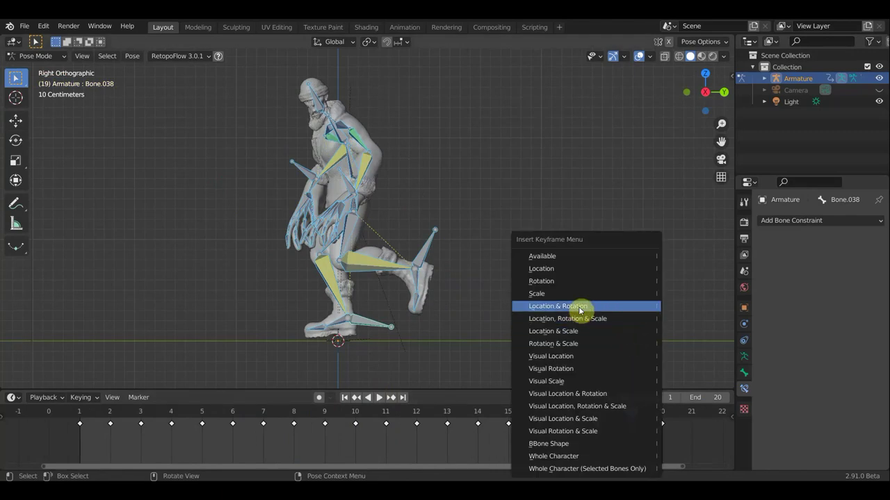
key("Return")
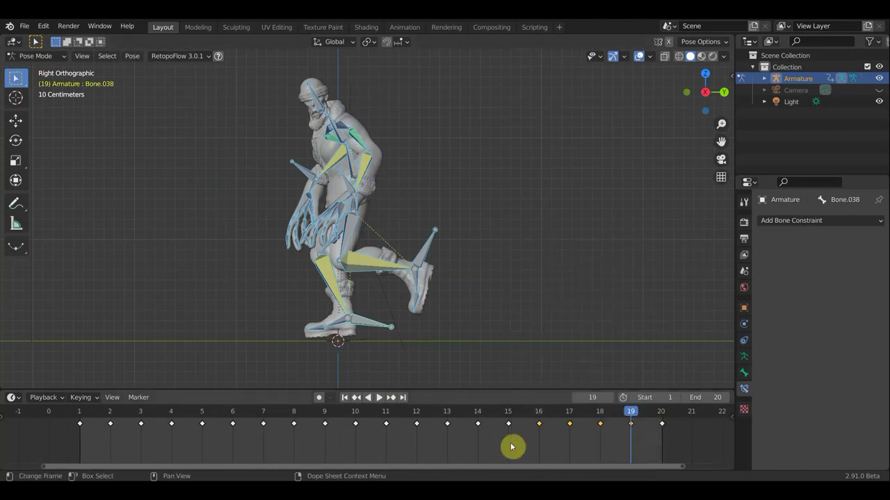
scroll(466, 437, "down", 2)
scroll(469, 435, "down", 1)
scroll(500, 343, "down", 1)
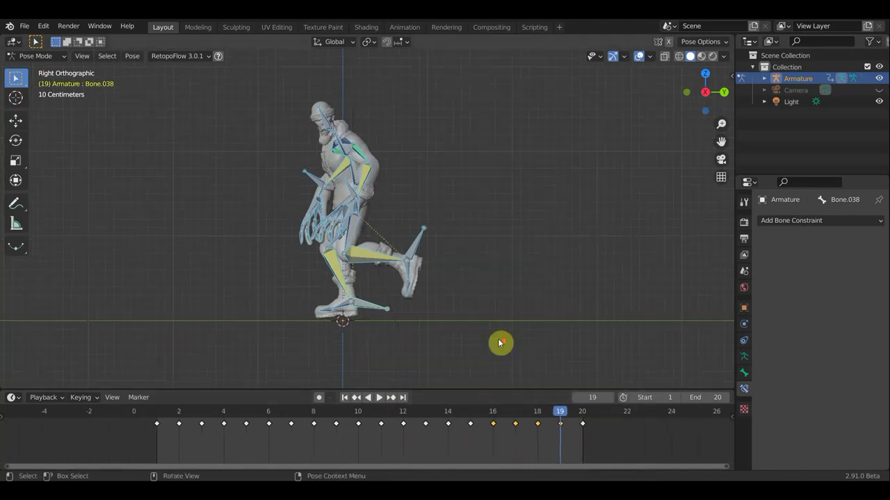
Hide the bone and grid overlays, play the walk cycle, and stop it on frame 16.
left_click(639, 59)
key("space")
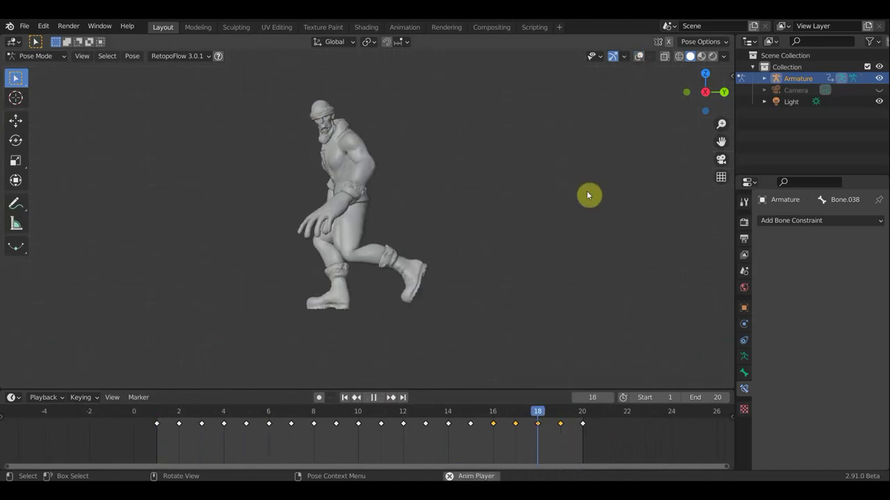
key("space")
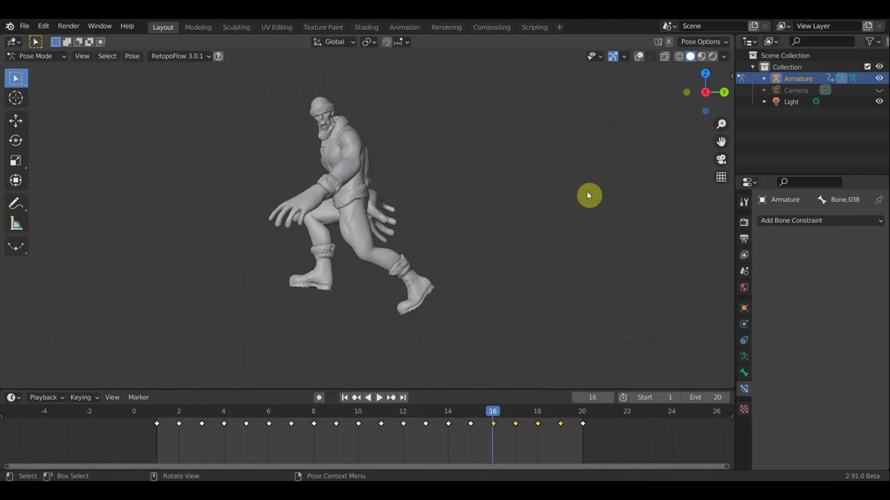
key("space")
Scrub the timeline to frame 17 and orbit into a right-side orthographic view.
mouse_move(513, 417)
left_mouse_down()
mouse_move(554, 428)
mouse_move(507, 427)
left_mouse_up()
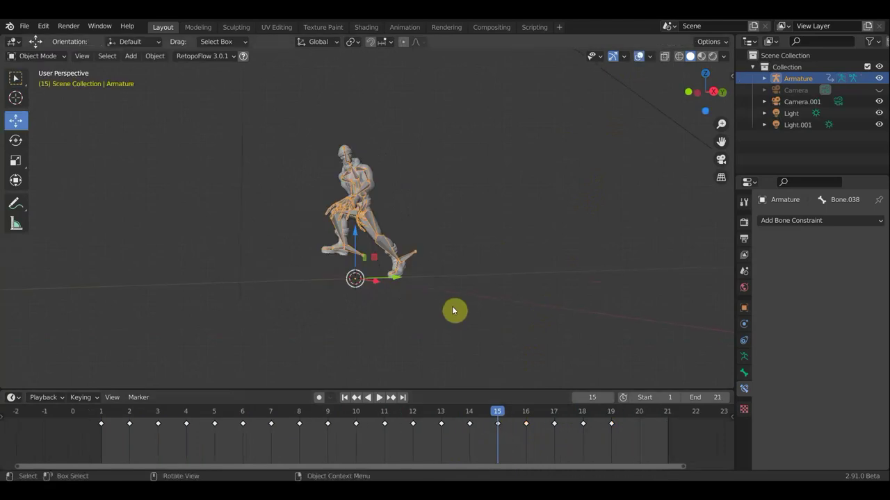
mouse_move(497, 418)
left_mouse_down()
mouse_move(473, 422)
mouse_move(560, 436)
mouse_move(552, 413)
left_mouse_up()
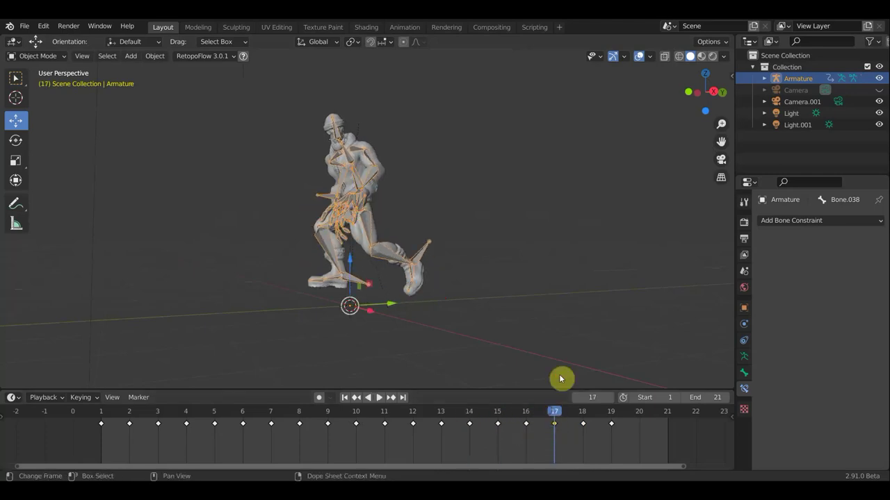
middle_click_drag(485, 314, 481, 315)
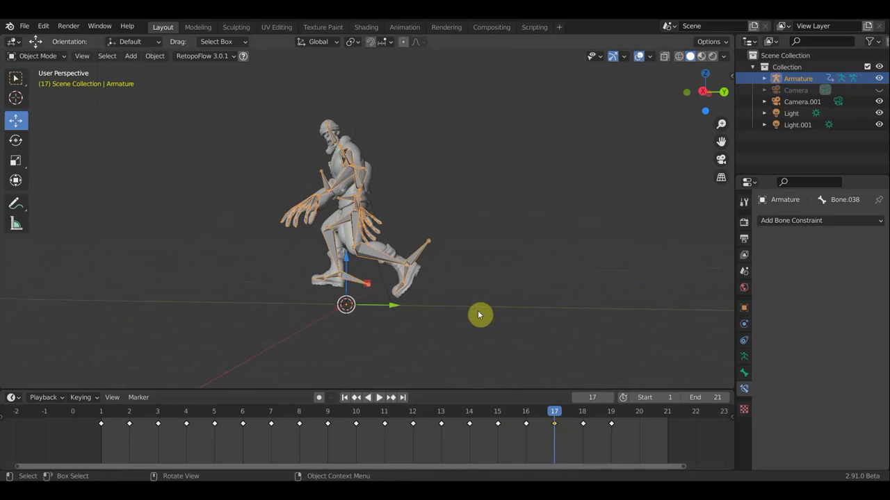
middle_click_drag(477, 314, 472, 314, "alt")
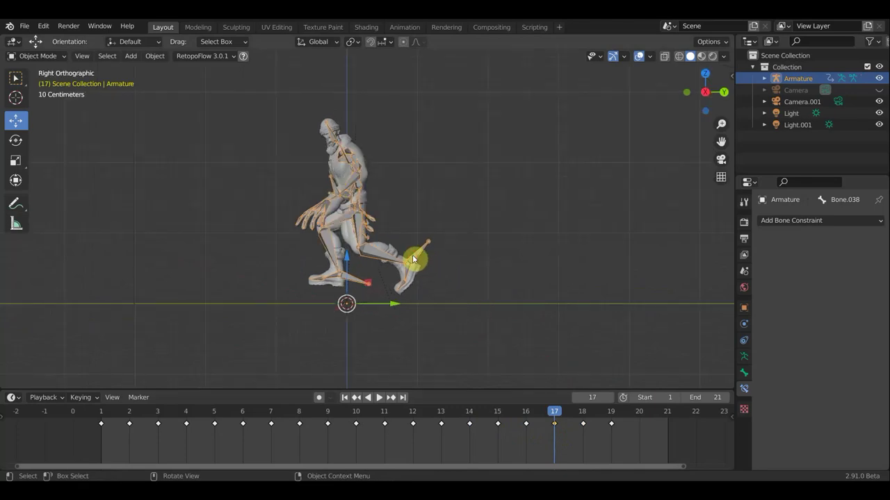
Test-move the armature, undo that move, and bring up the interaction mode list.
key("g")
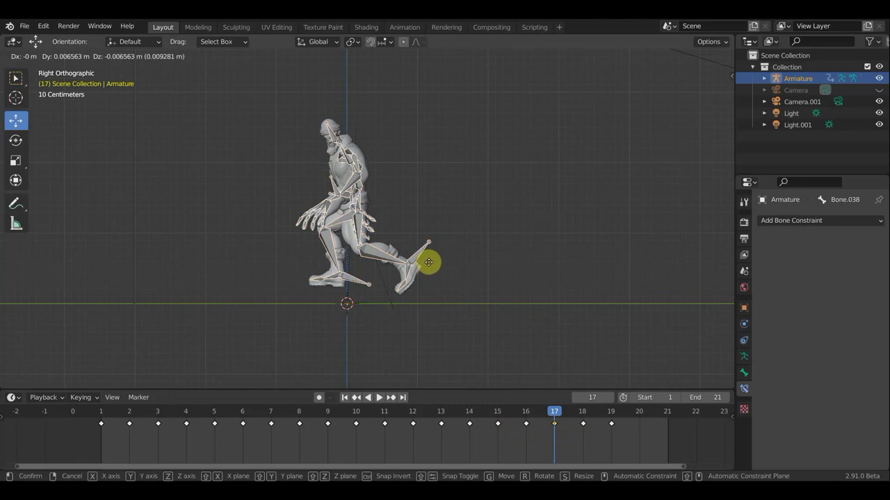
left_click(405, 247)
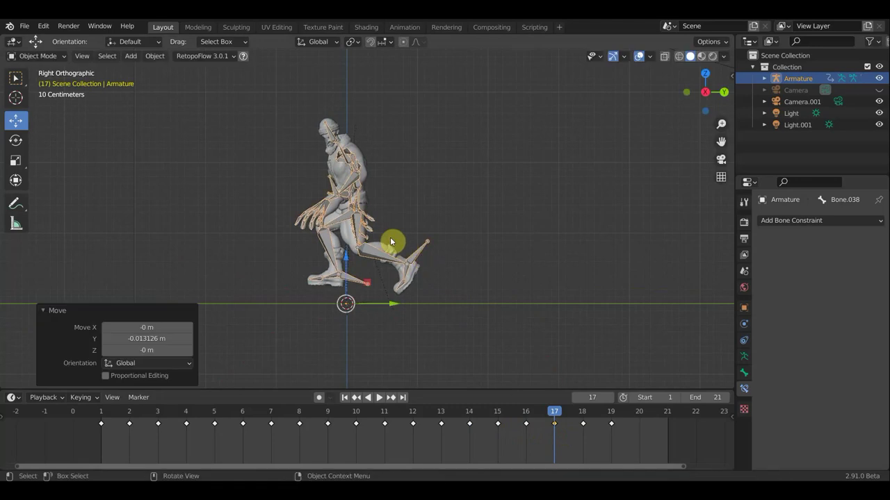
key("ctrl+z")
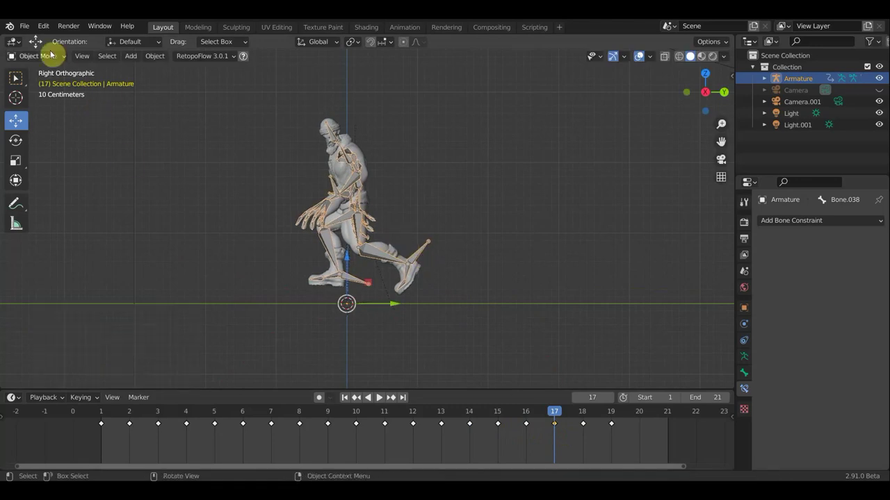
left_click(47, 57)
In Pose Mode, reposition the front and rear foot control bones at frame 17.
left_click(42, 94)
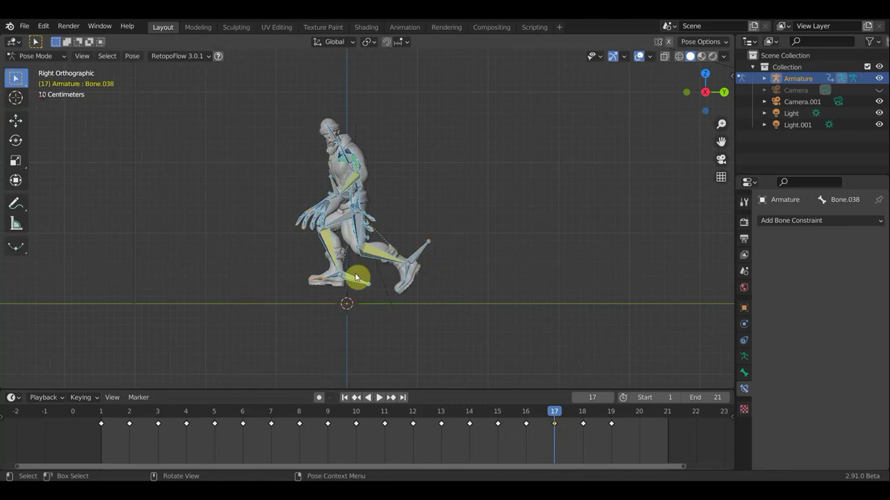
left_click(421, 257)
key("g")
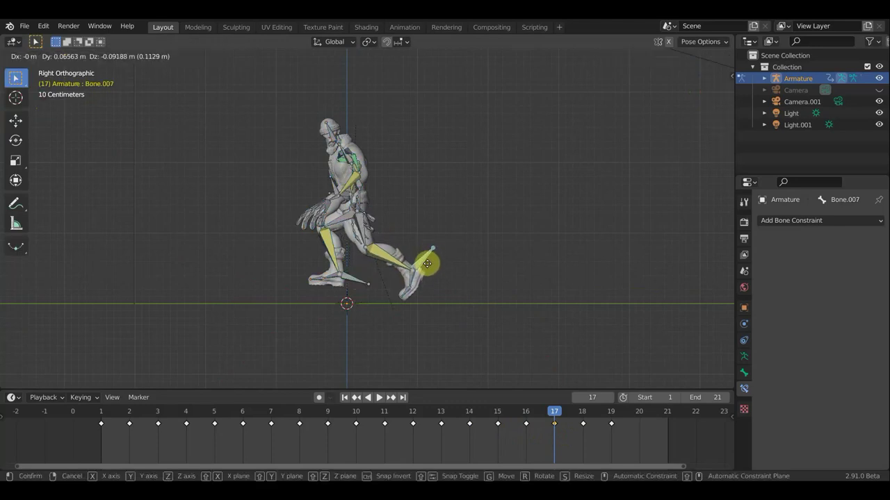
left_click(427, 264)
left_click(356, 282)
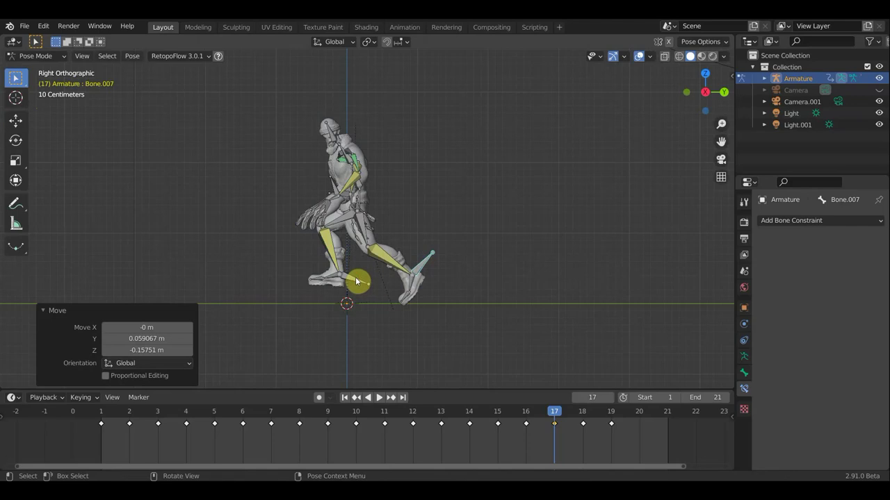
key("g")
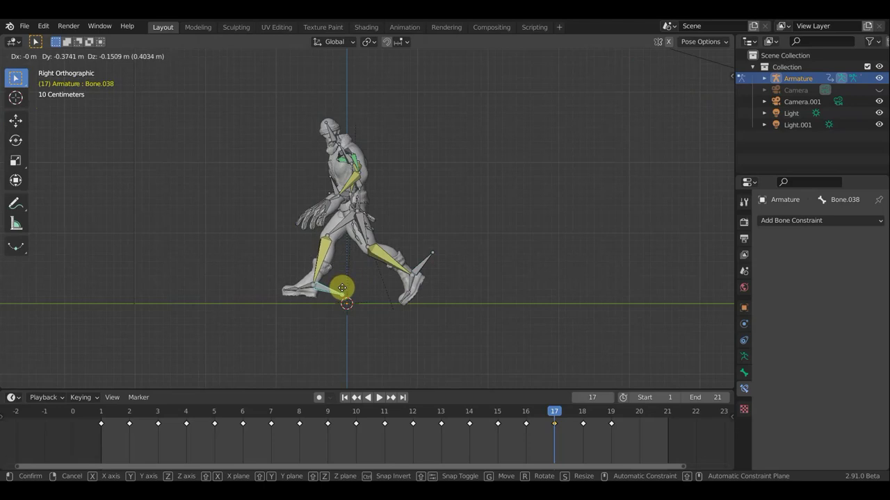
left_click(351, 278)
Orbit behind the character and shift the root hip bone, then return to the side view.
mouse_move(425, 192)
middle_mouse_down()
mouse_move(334, 213)
mouse_move(404, 210)
mouse_move(254, 212)
middle_mouse_up()
middle_click_drag(348, 199, 415, 198)
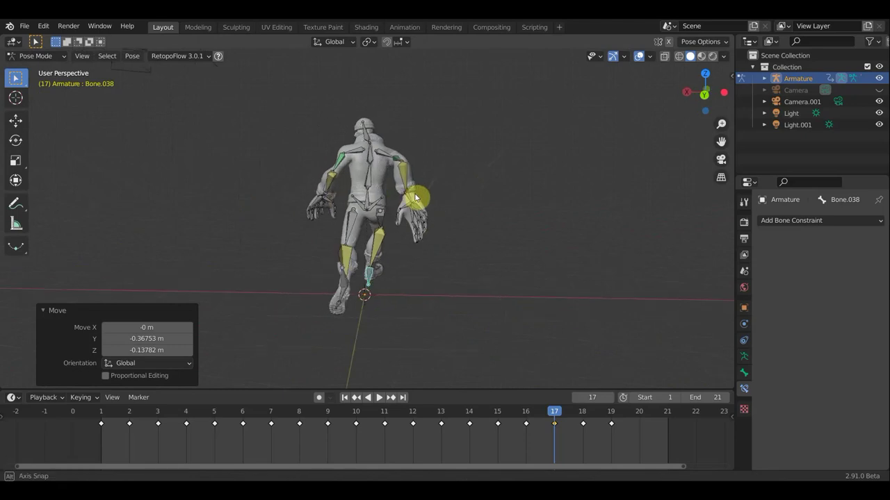
left_click(367, 201)
key("g")
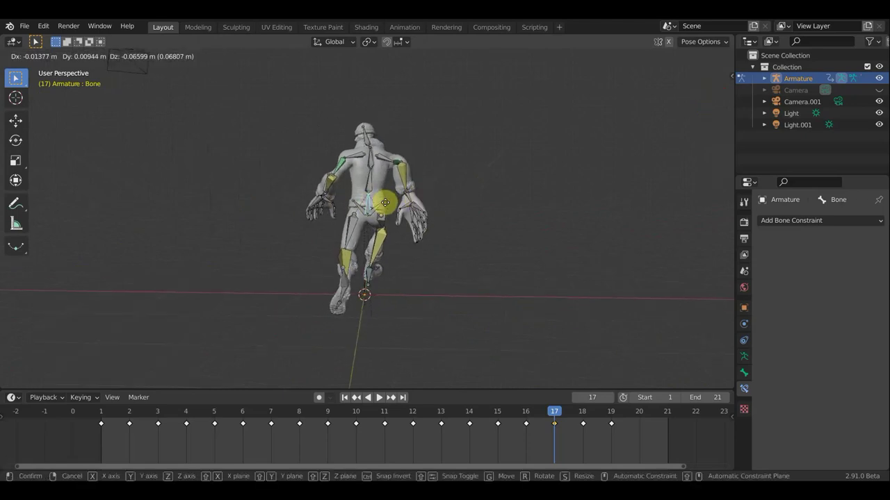
left_click(384, 200)
mouse_move(417, 208)
middle_mouse_down()
mouse_move(515, 217)
mouse_move(562, 207)
middle_mouse_up()
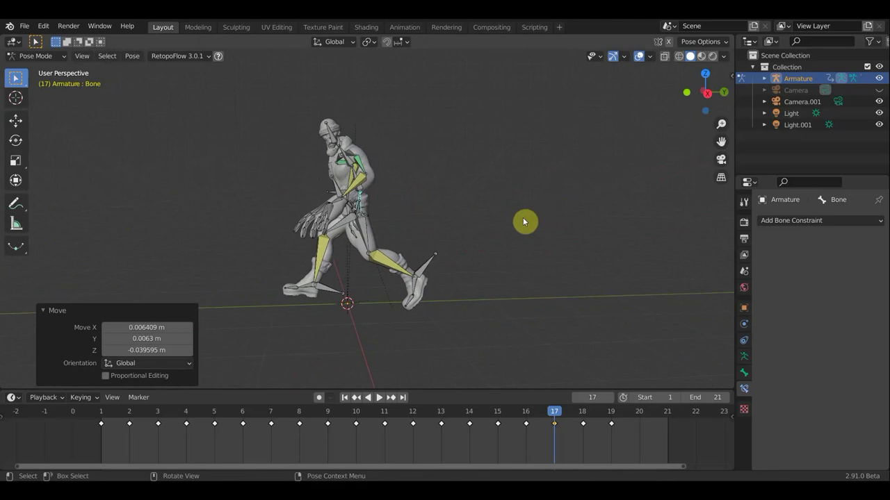
Key Location & Rotation for all armature bones at frame 17.
key("a")
key("i")
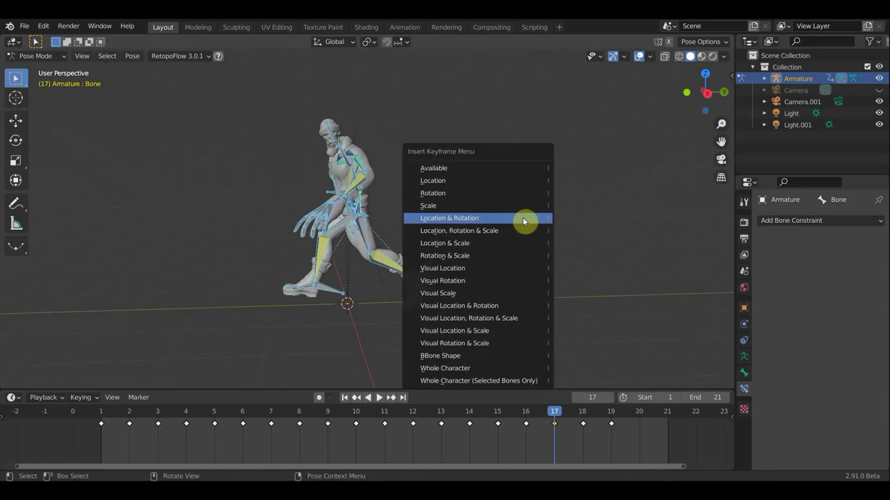
left_click(523, 217)
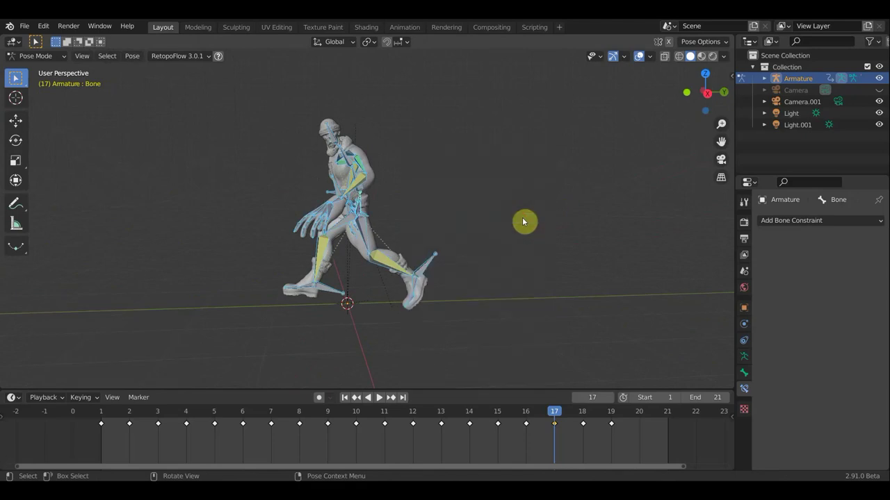
Select rear foot bone Bone.038 at frame 16 and compare the pose against frames 5 and 6.
left_click(527, 416)
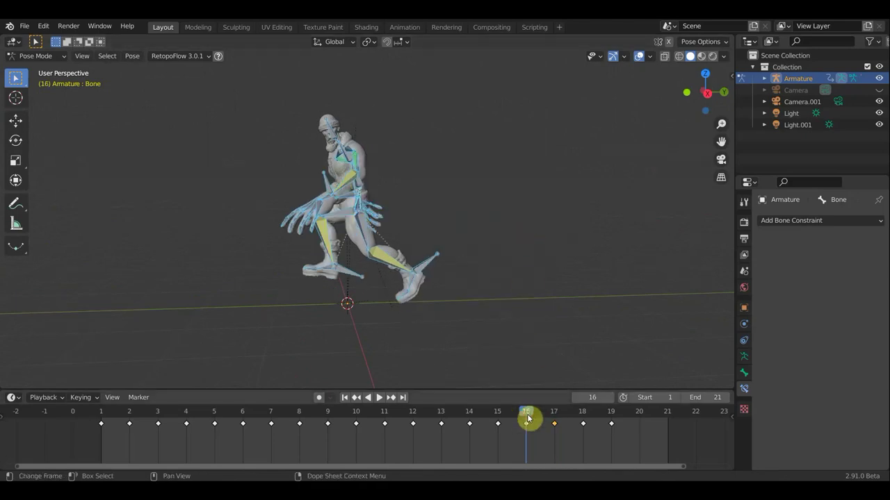
left_click(349, 271)
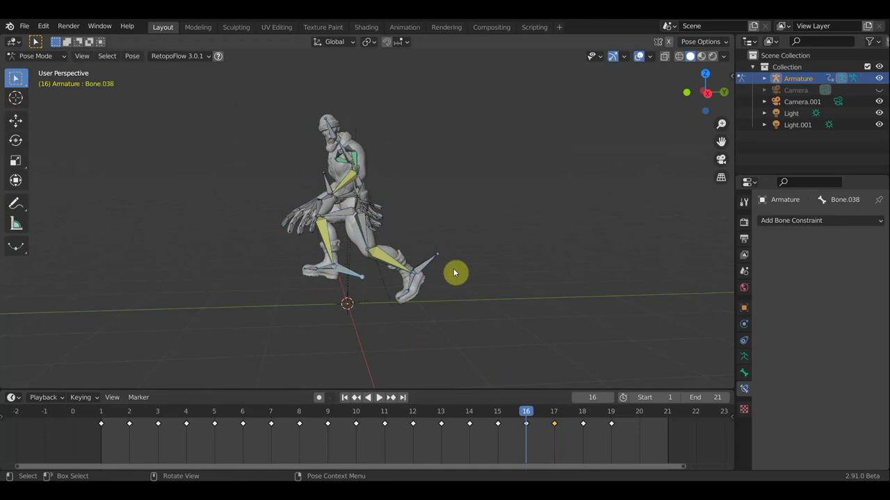
left_click(216, 417)
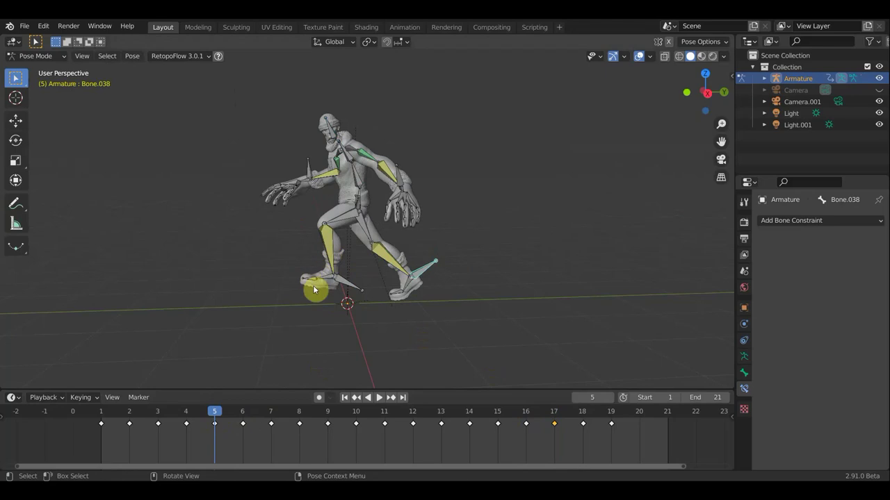
left_click(243, 416)
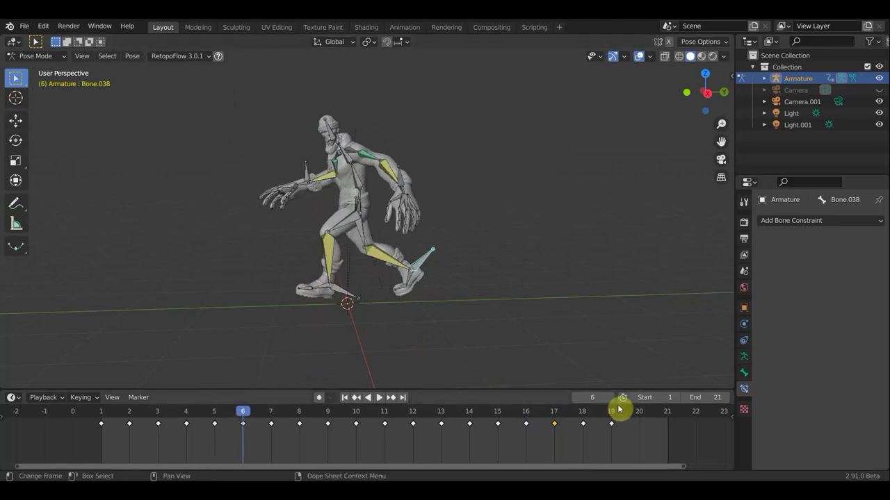
left_click(527, 417)
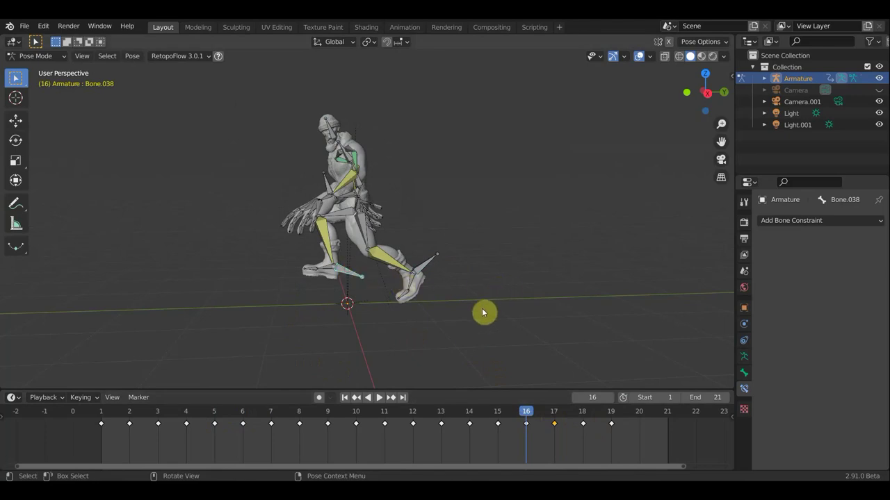
In Right Orthographic view, move Bone.038 (-0.24283 m down, -0.19689 m Y) and Bone.007.
key("KP_3")
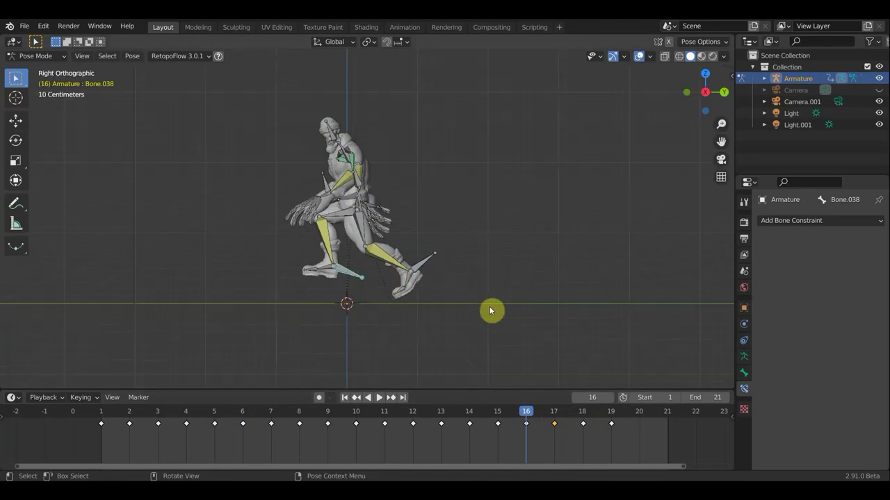
key("g")
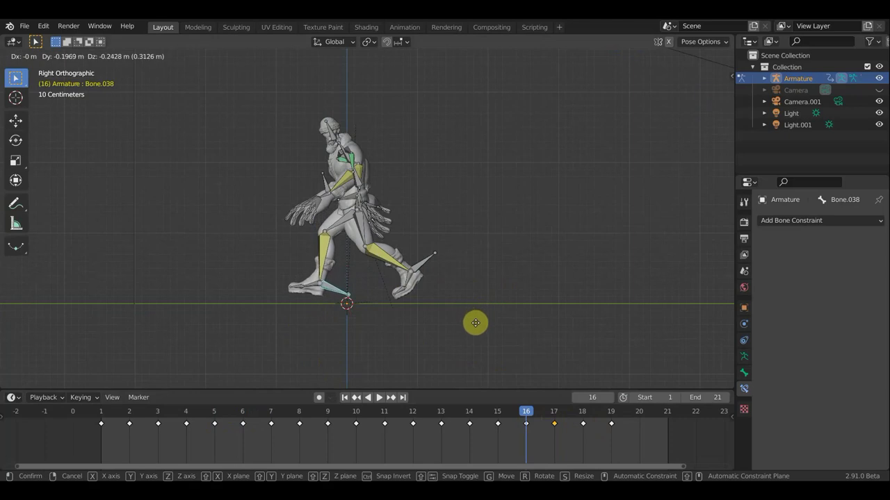
left_click(477, 327)
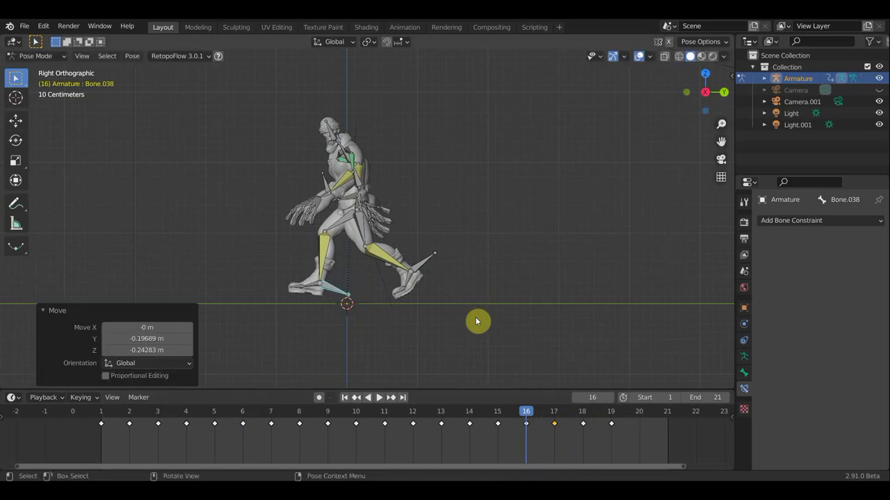
left_click(422, 270)
key("g")
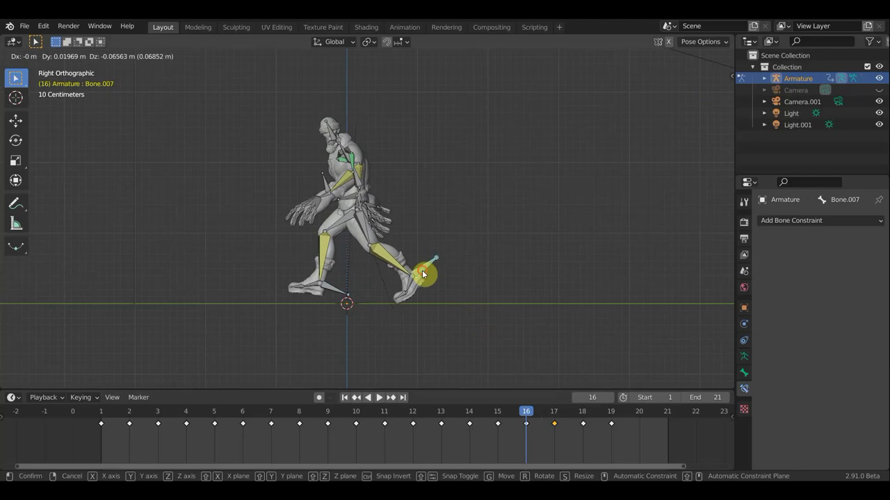
left_click(424, 273)
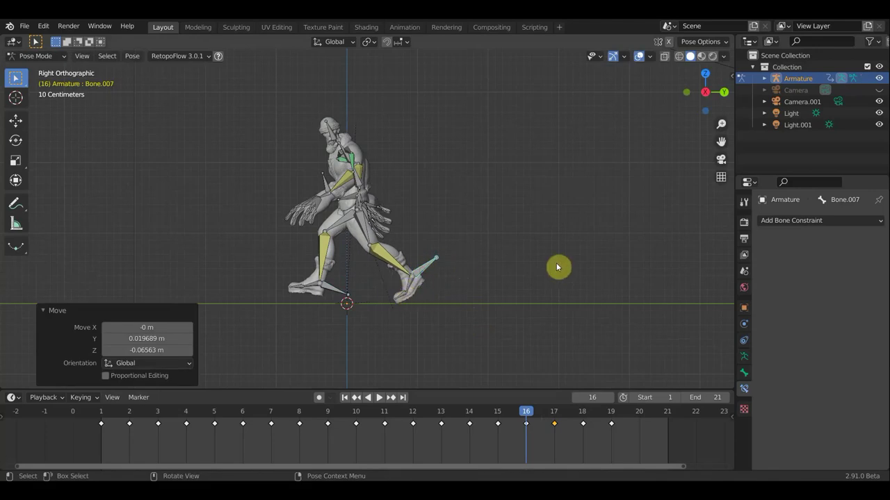
Key Location & Rotation for all bones at frame 16.
key("a")
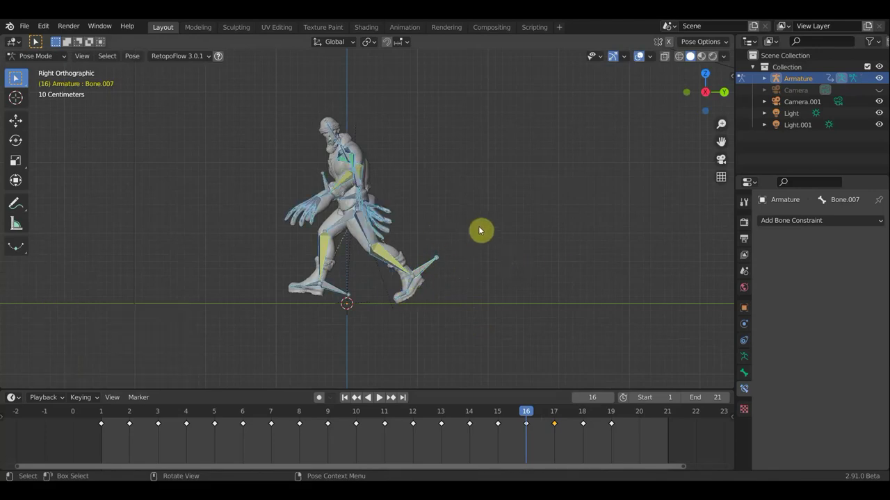
key("i")
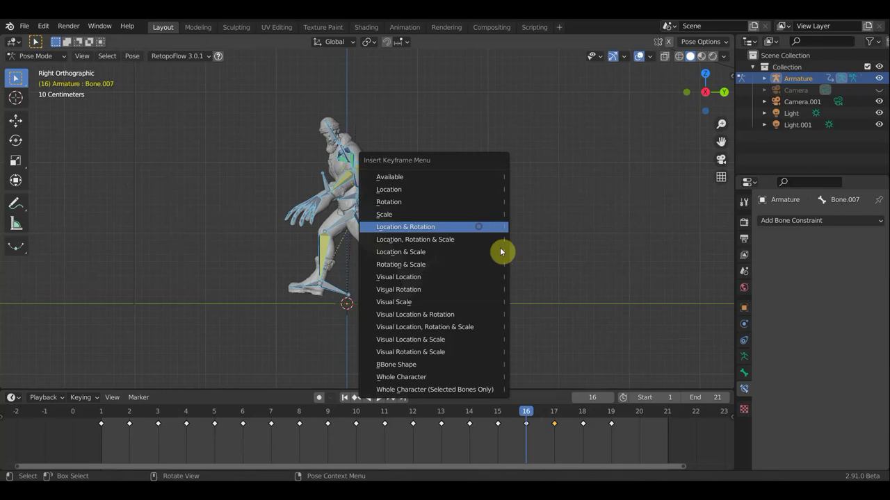
left_click(503, 251)
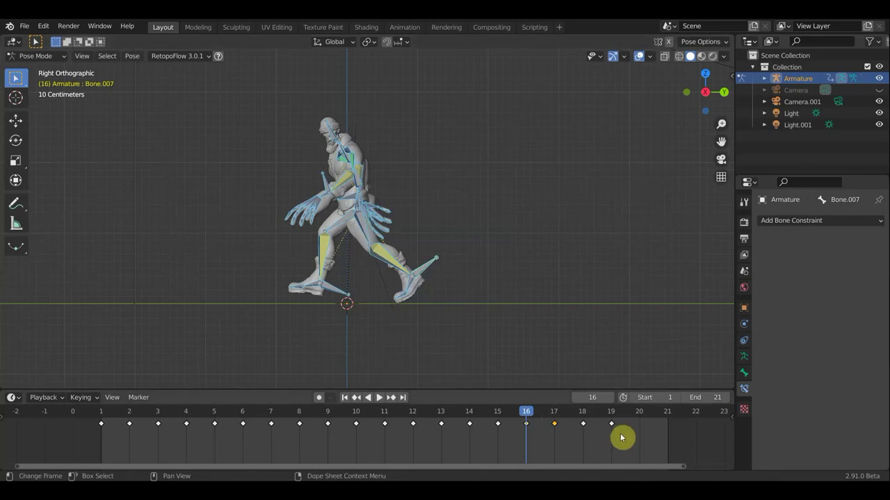
Play the walk cycle and check the poses at frames 10, 19 and 18.
key("space")
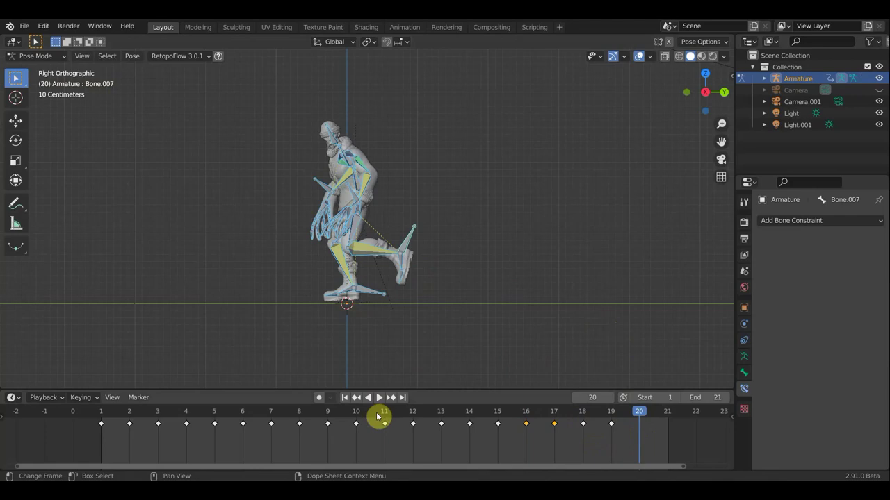
left_click_drag(377, 416, 356, 418)
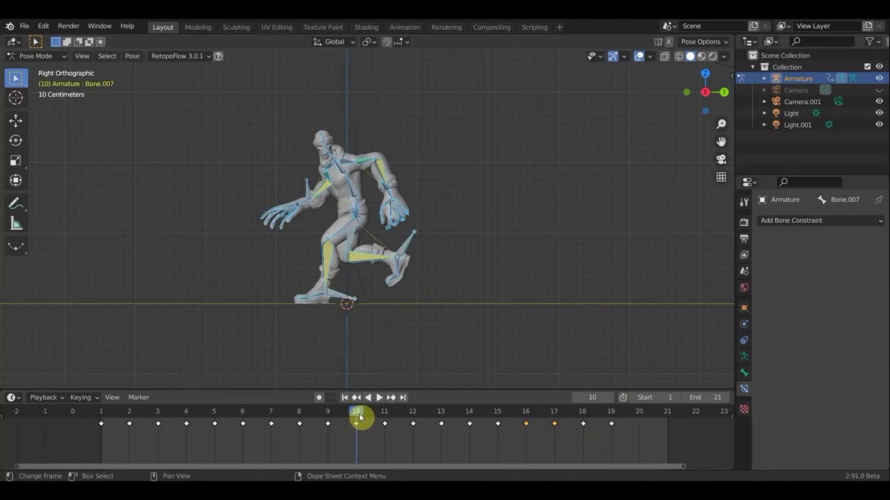
left_click(612, 416)
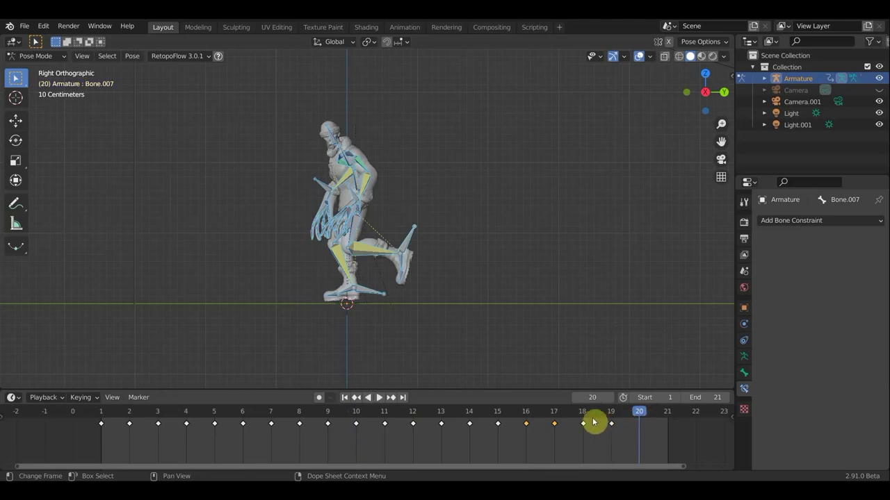
left_click(583, 415)
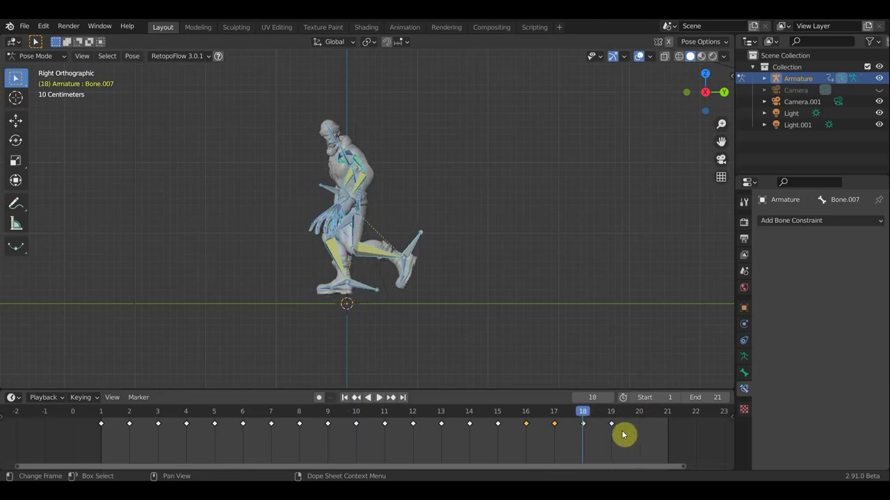
Box-select the keyframes between frames 18 and 20 and delete them.
left_click_drag(638, 442, 577, 422)
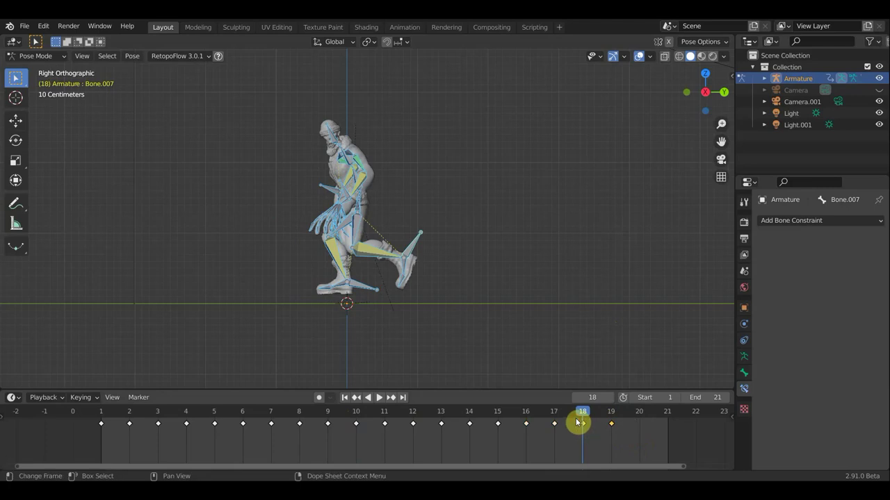
key("x")
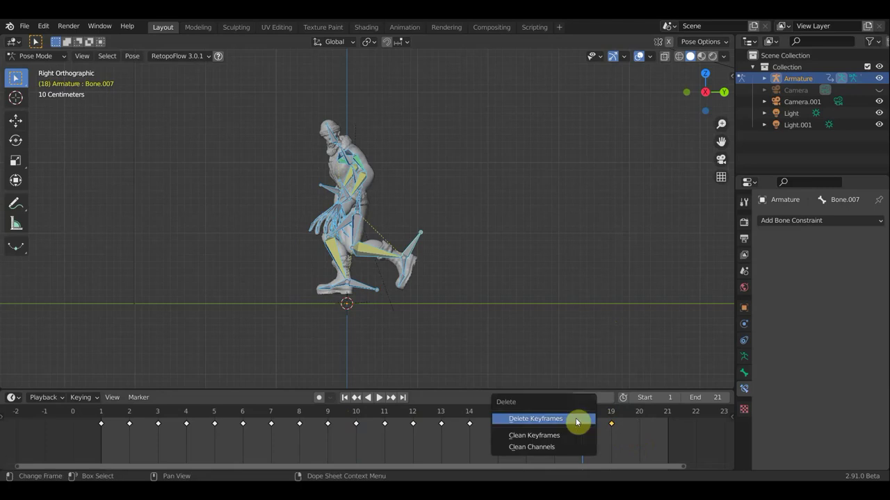
left_click(576, 419)
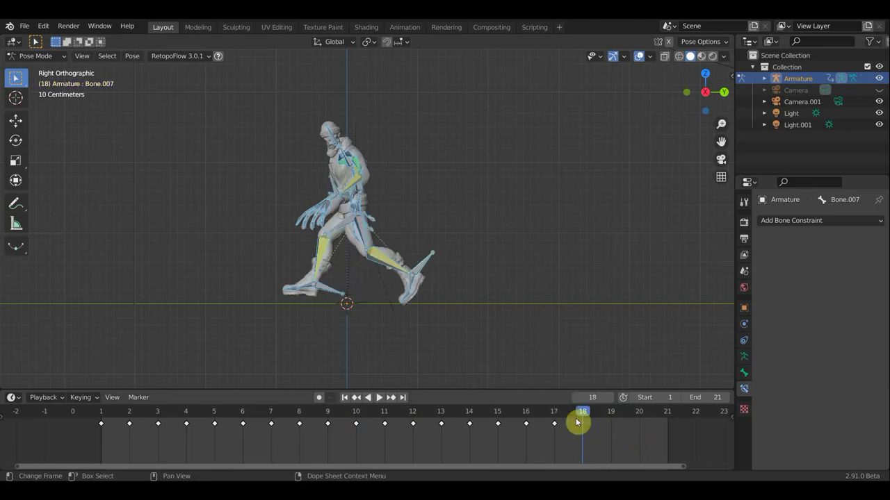
Duplicate the frame 1 keyframe and place the copy at frame 21.
left_click(101, 424)
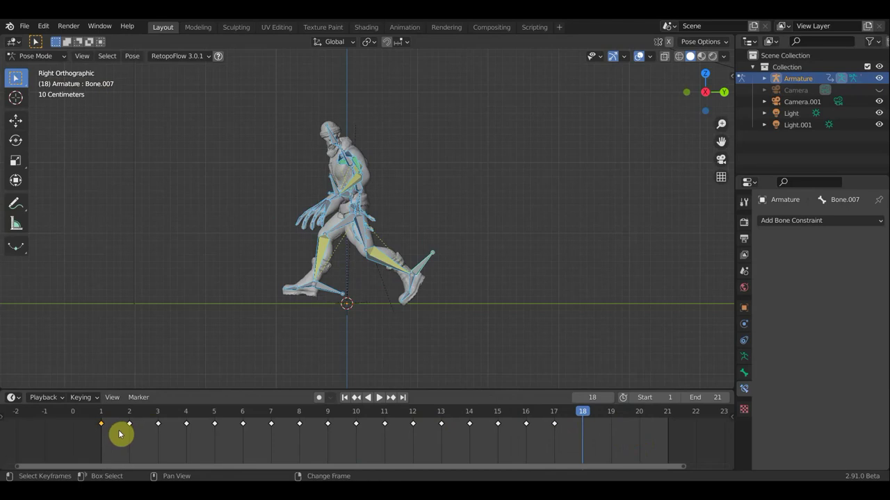
key("shift+d")
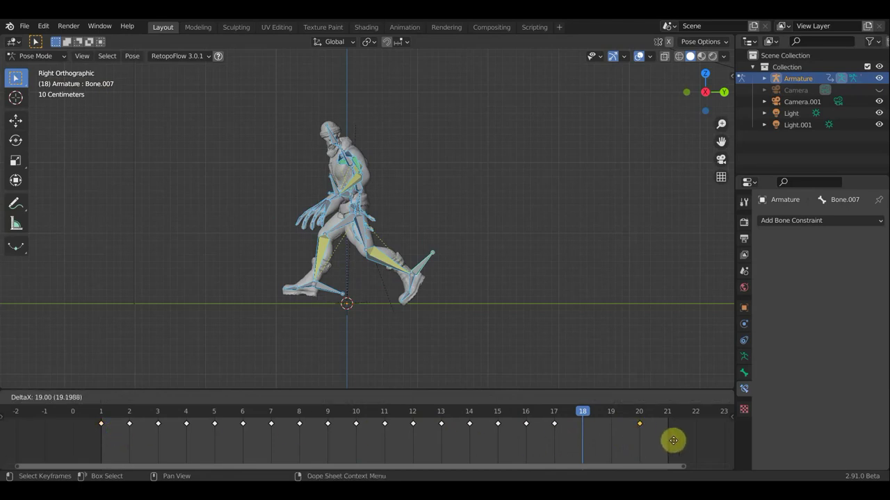
left_click(673, 440)
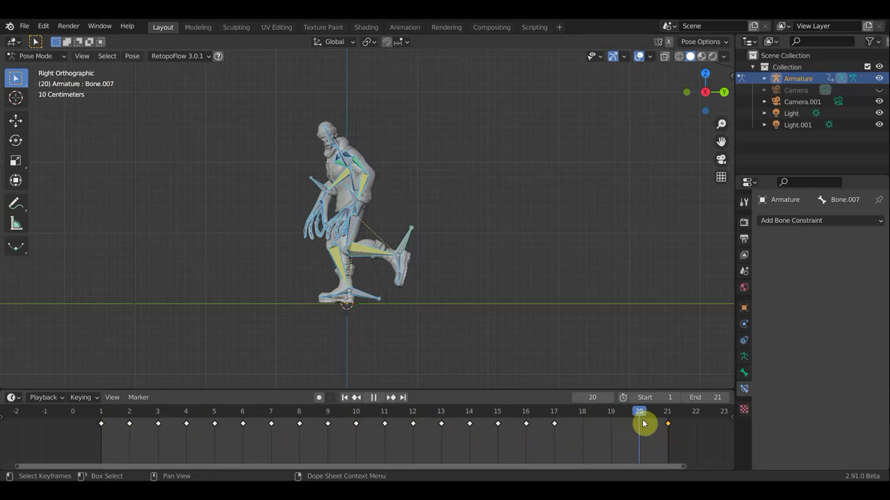
key("Escape")
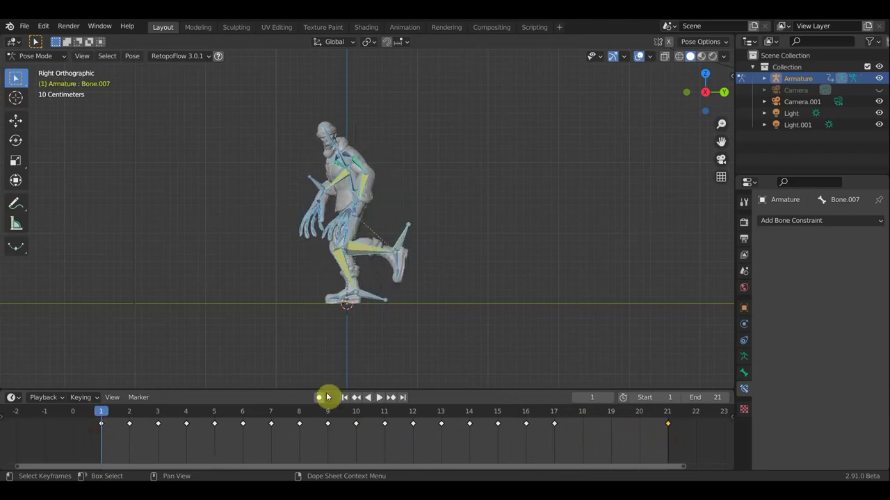
left_click(379, 398)
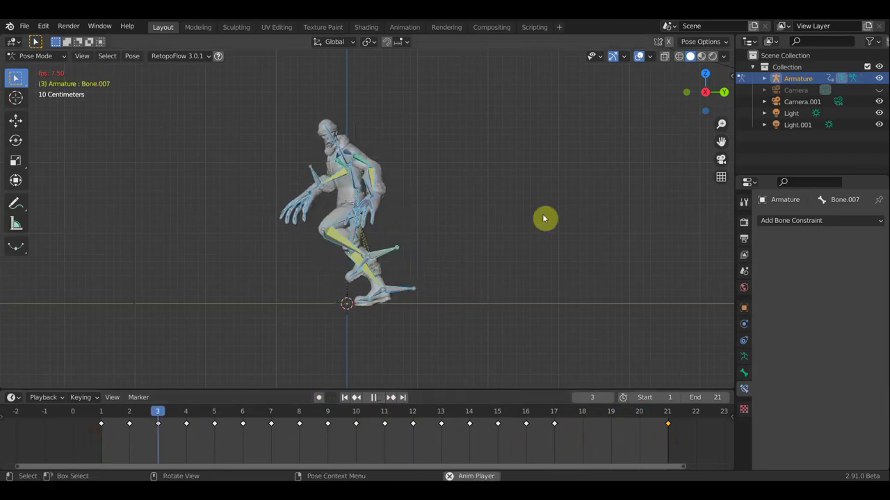
left_click(639, 56)
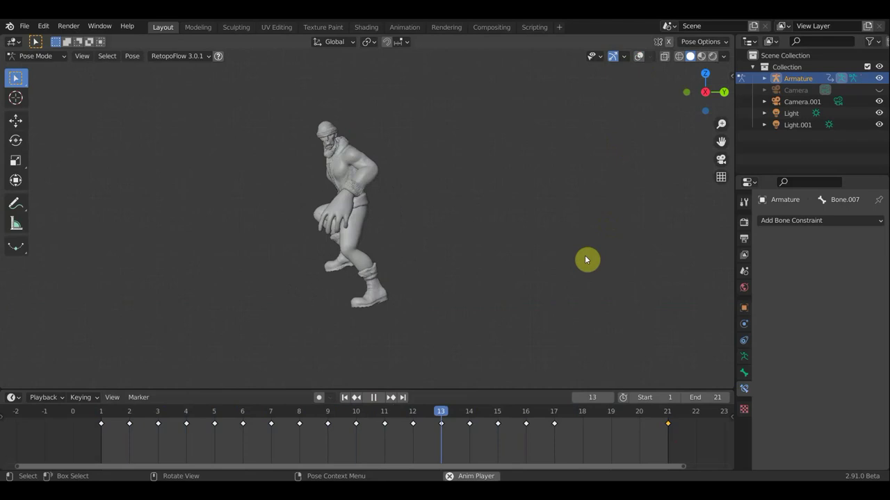
left_click(373, 397)
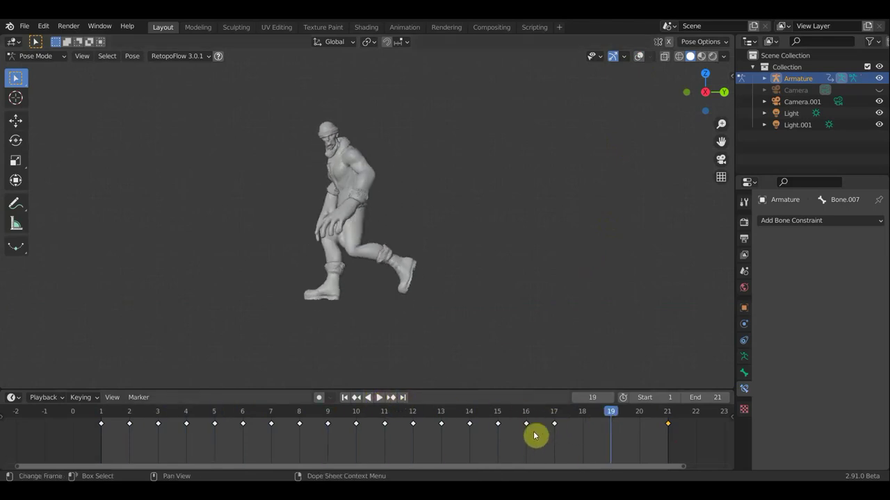
left_click(497, 420)
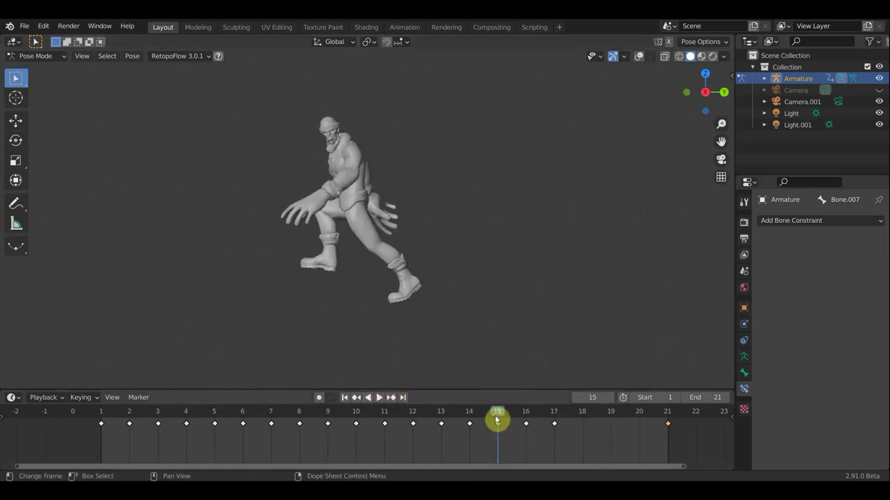
left_click(215, 414)
key("space")
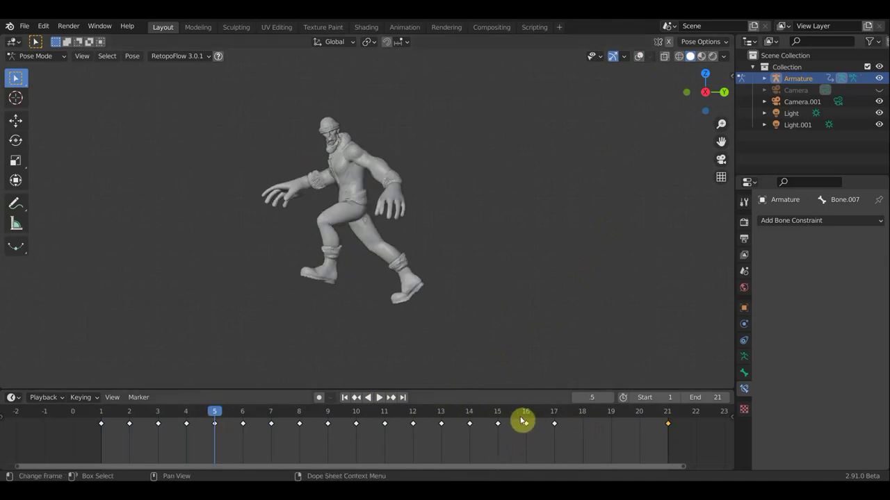
left_click(496, 416)
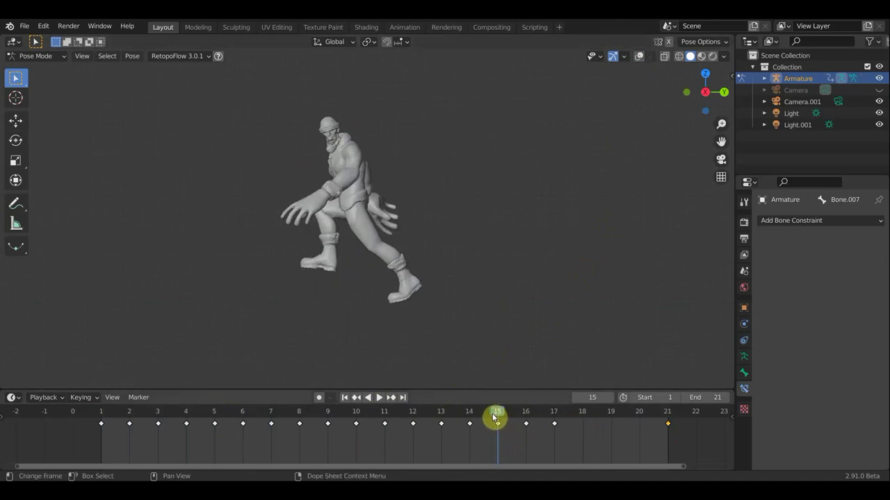
left_click(214, 418)
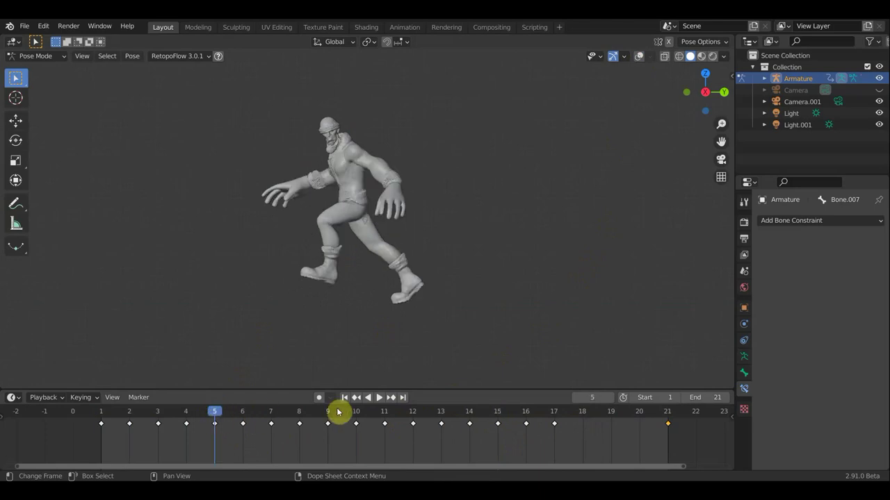
left_click(498, 418)
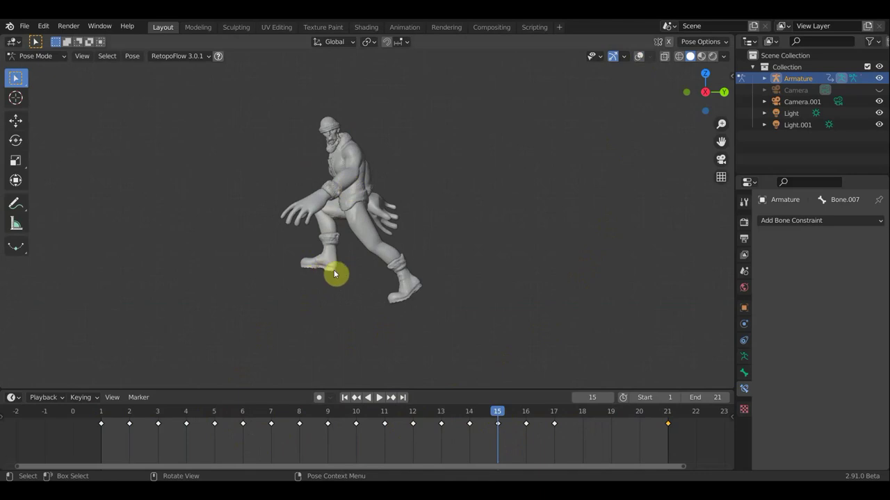
left_click(213, 415)
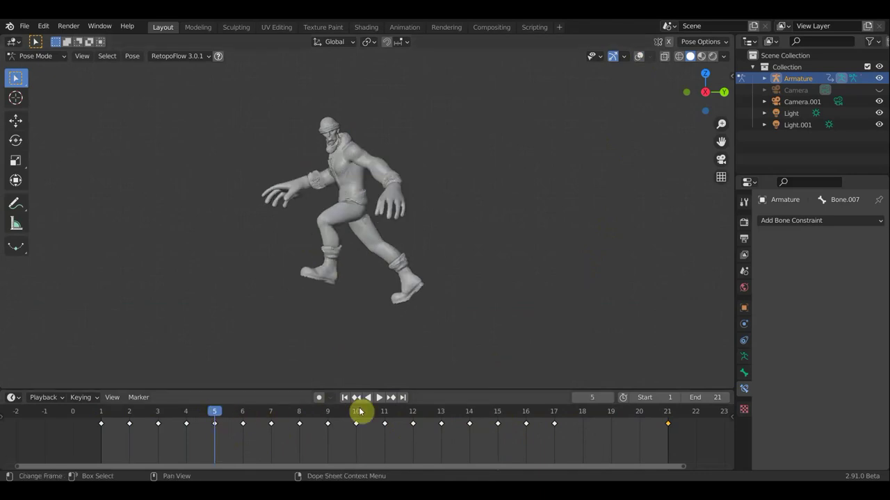
left_click(498, 417)
left_click(634, 58)
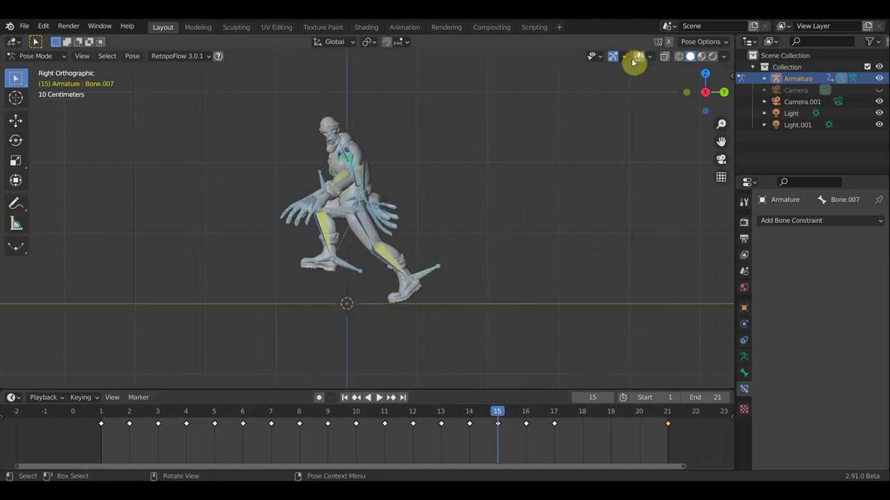
Lower leg bone Bone.038 by -0.19033 m and raise Bone.015 by 0.1247 m in Z.
left_click(423, 253)
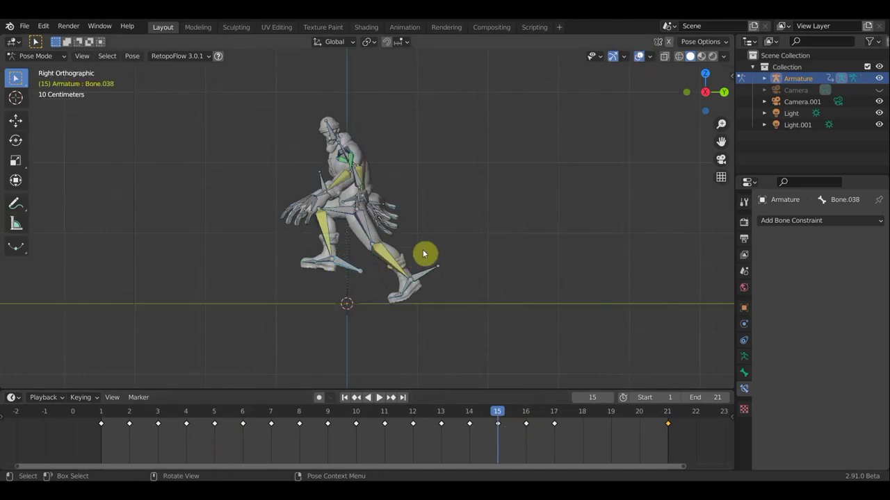
key("g")
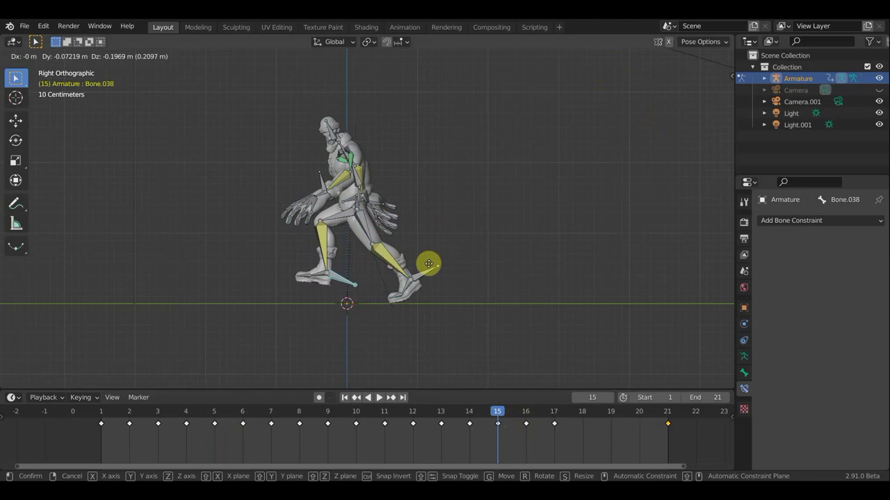
left_click(428, 263)
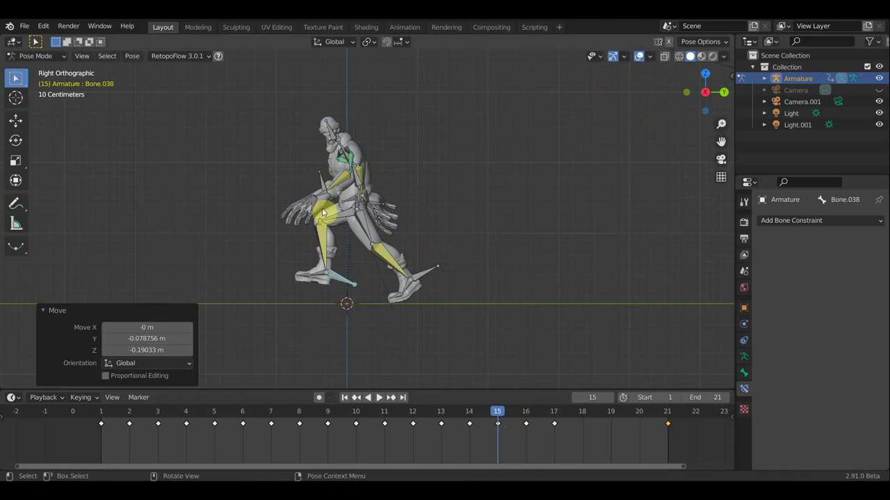
left_click(402, 213)
key("g")
left_click(428, 220)
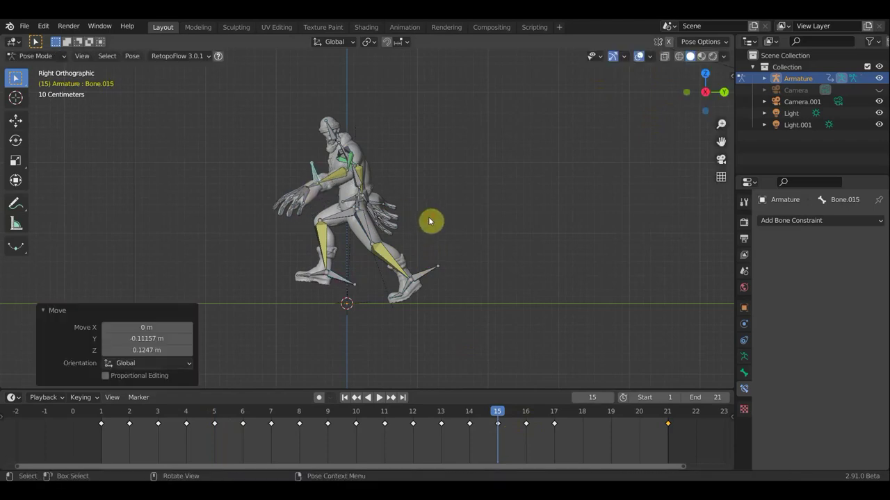
Key Location & Rotation for all bones at frame 15 and scrub through the new pose.
key("a")
key("i")
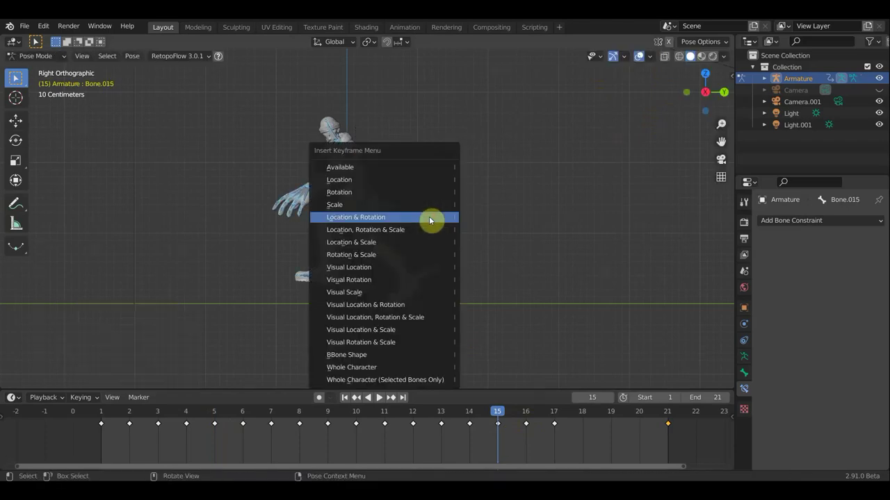
left_click(429, 217)
left_click_drag(511, 417, 631, 431)
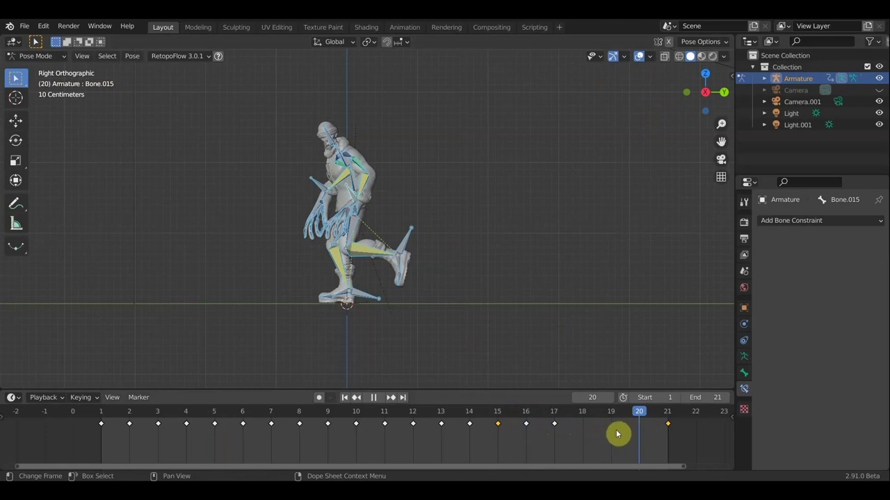
Review the poses at frames 19, 18, 10 and 20 in the timeline.
left_click(615, 433)
left_click(596, 433)
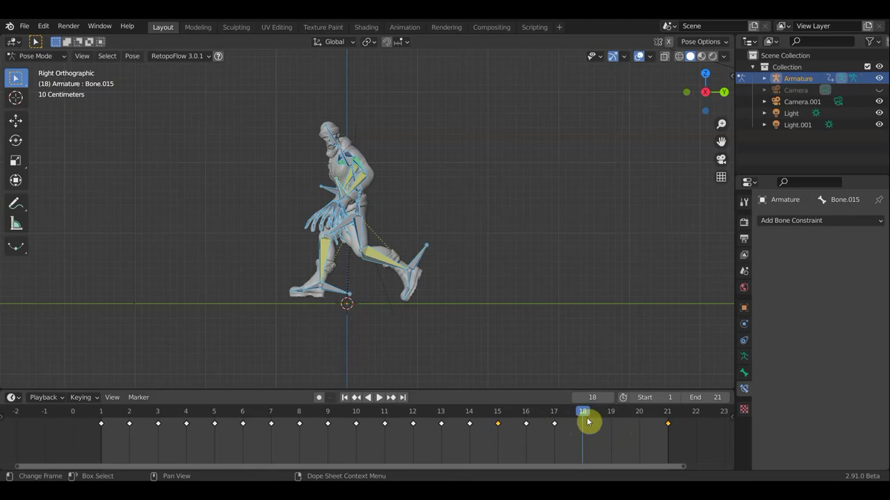
left_click(355, 419)
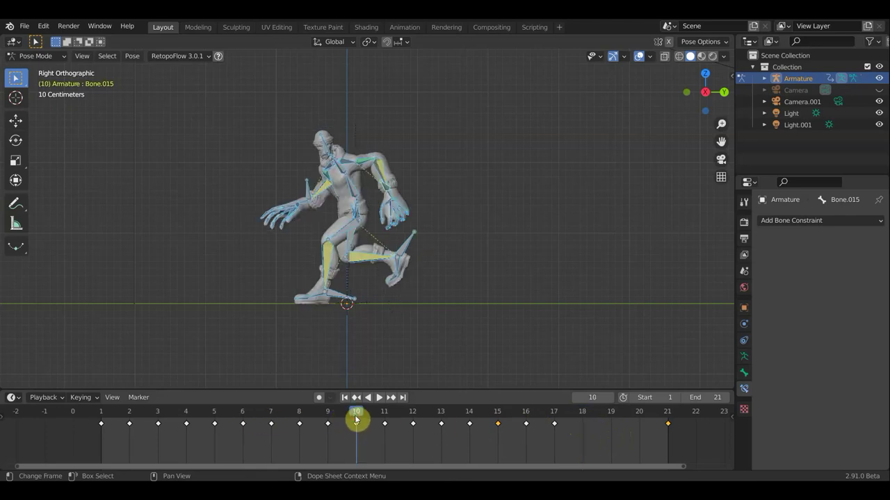
left_click(637, 418)
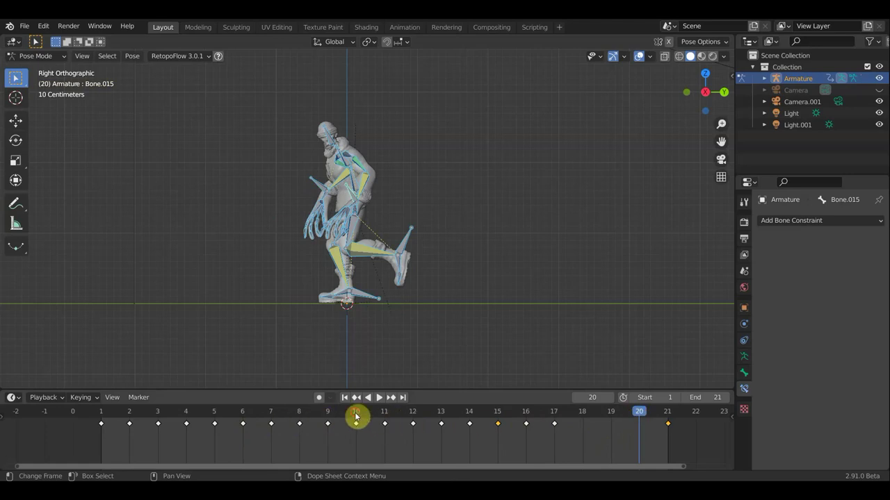
left_click(356, 417)
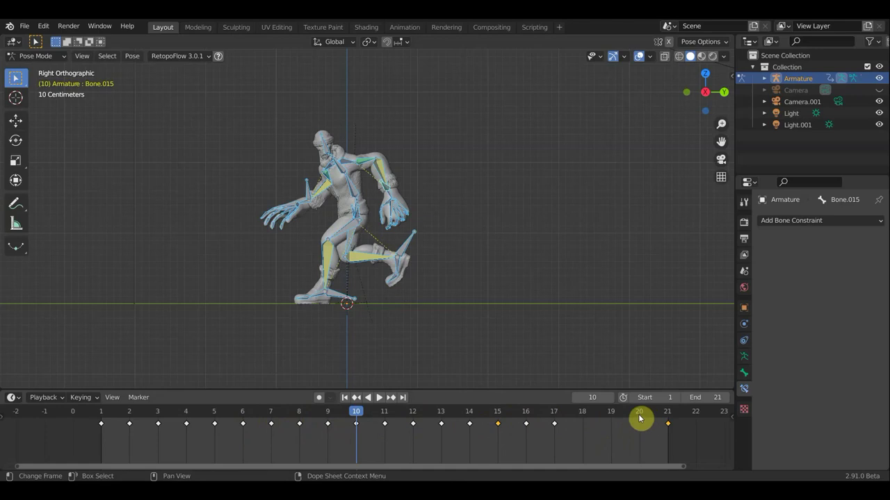
Deselect all keys, then slide the pose keyframe later so it sits on frame 20.
left_click(401, 441)
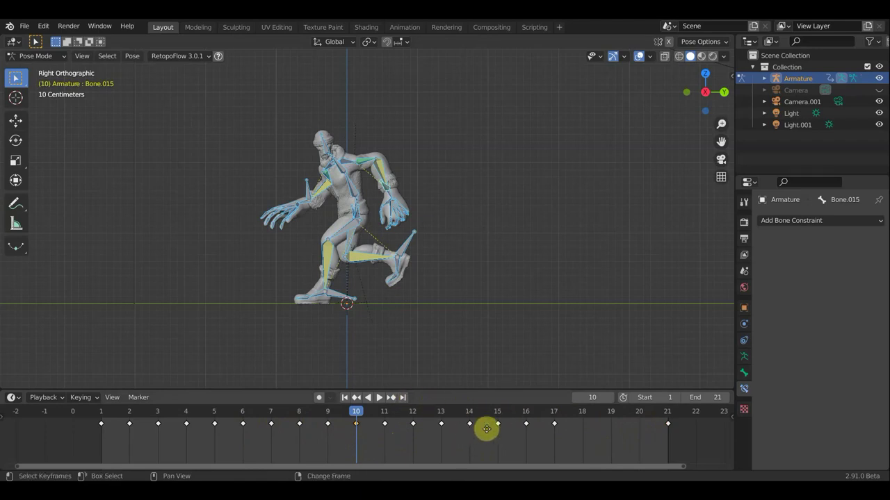
left_click_drag(470, 429, 644, 427)
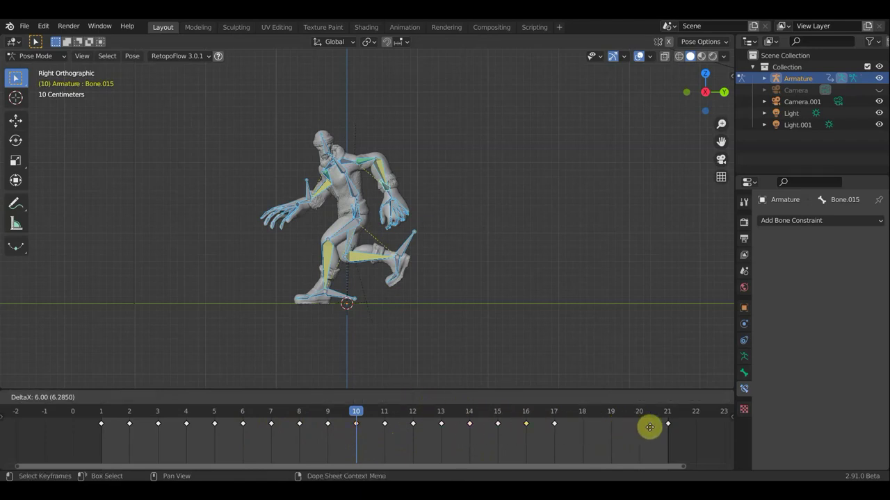
mouse_move(650, 428)
left_mouse_down()
mouse_move(685, 430)
mouse_move(9, 435)
left_mouse_up()
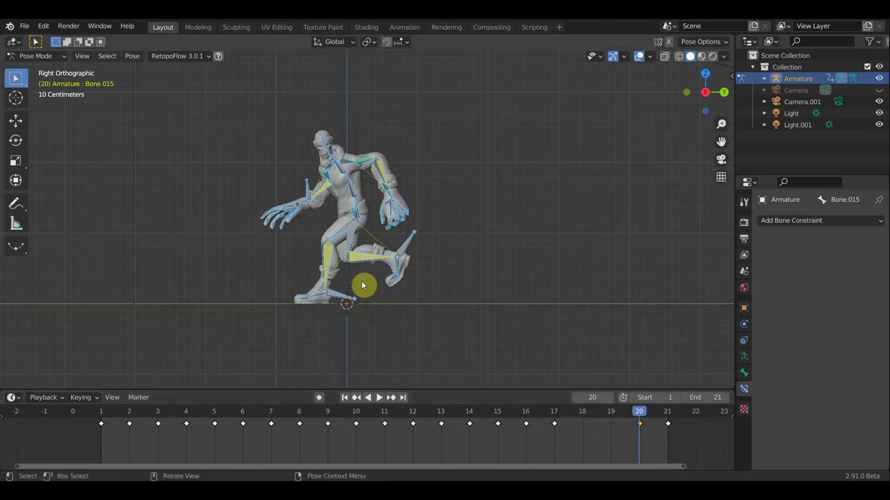
Move and rotate toe bone Bone.038, and rotate lower leg Bone.040 by 24.8°.
left_click(336, 298)
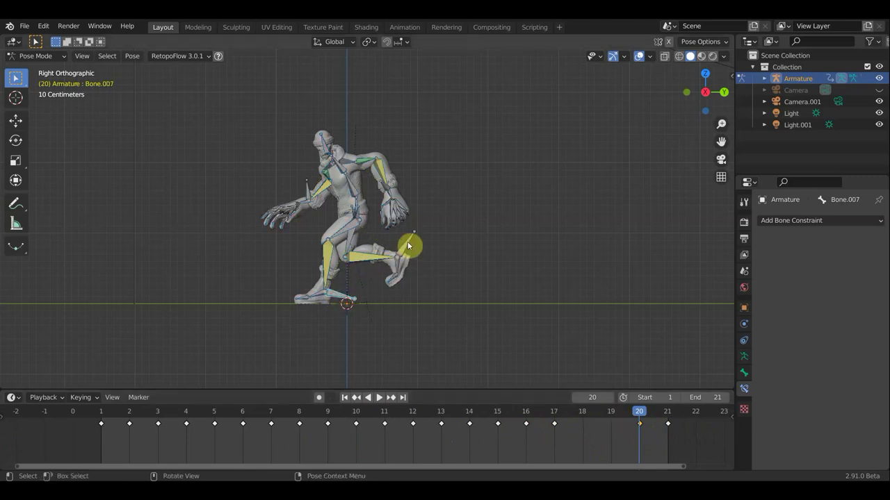
left_click(409, 246)
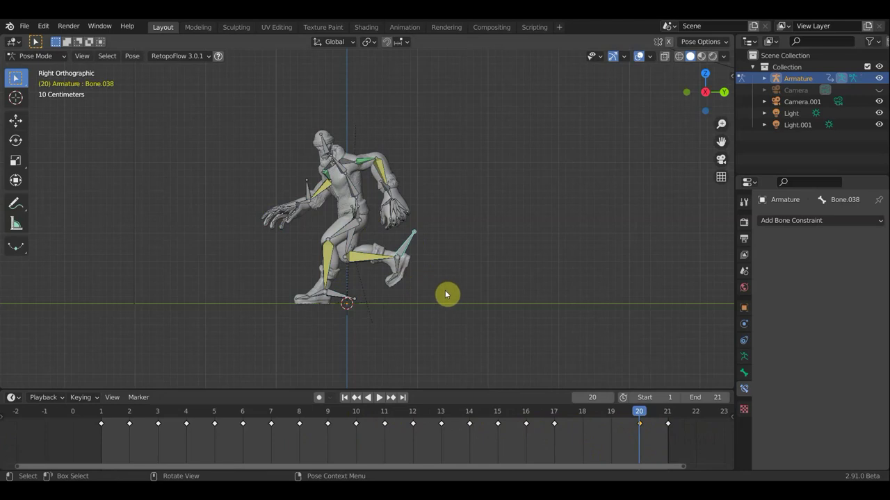
key("g")
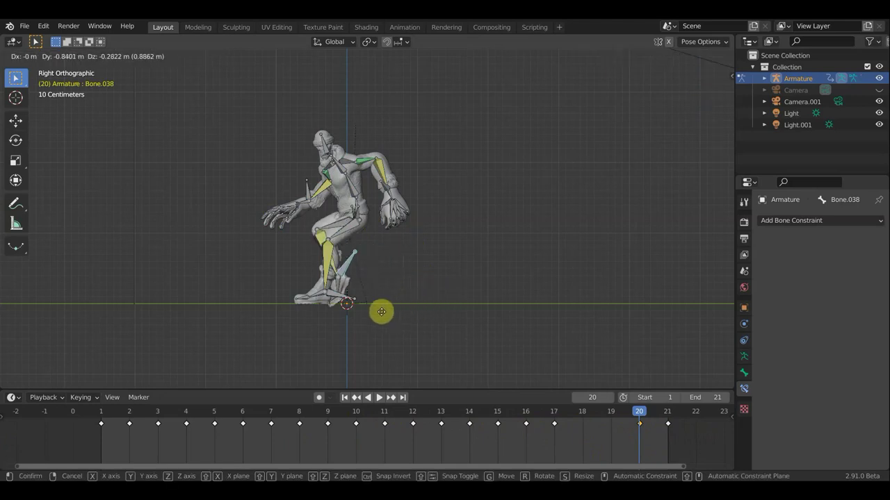
left_click(381, 313)
key("r")
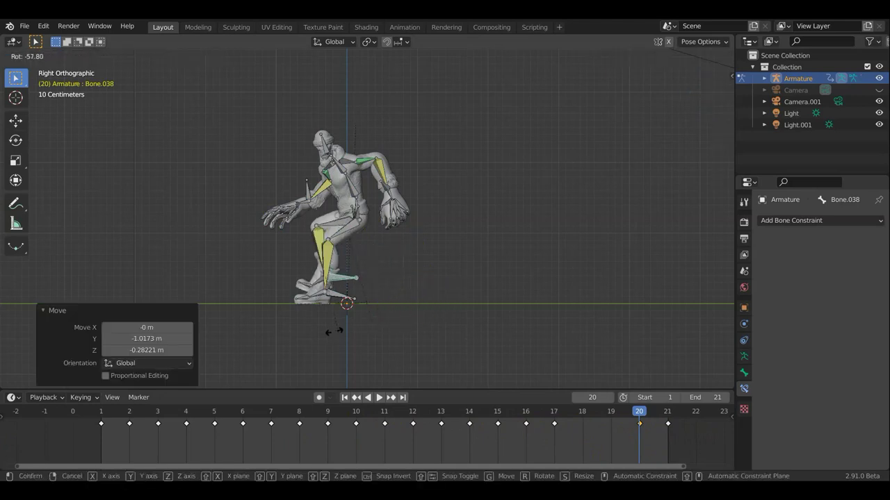
left_click(334, 330)
left_click(310, 282)
key("r")
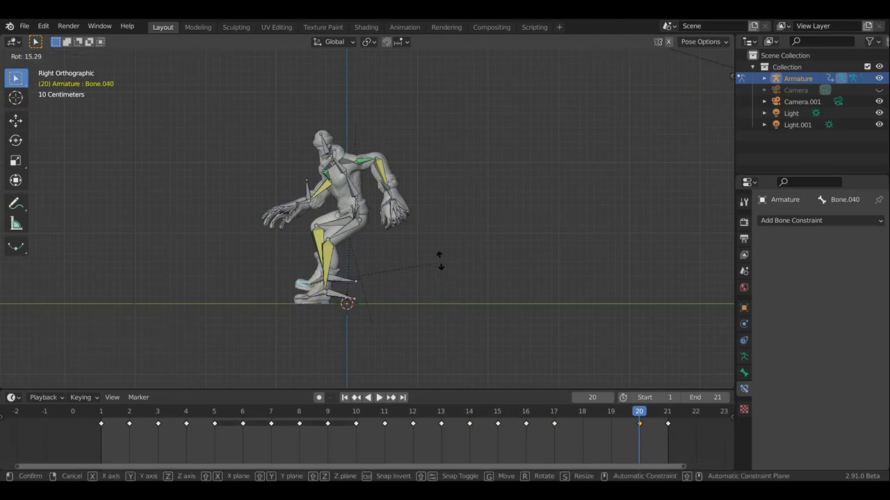
left_click(429, 247)
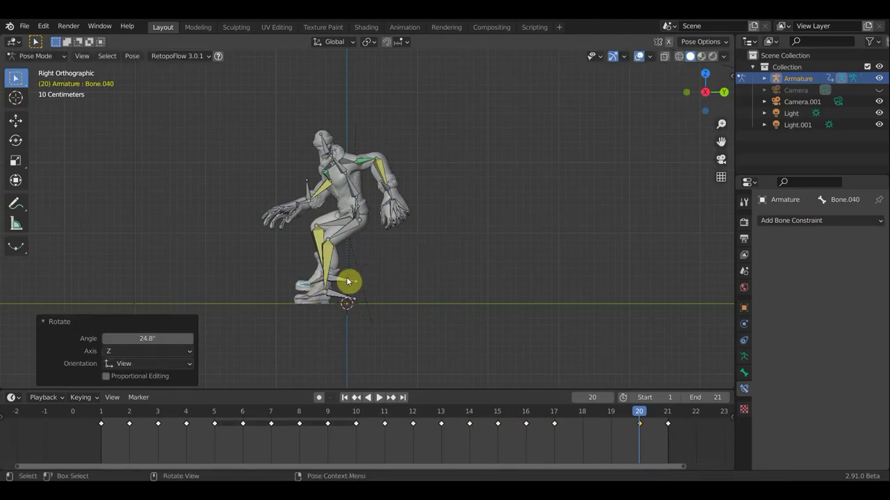
Lower toe bone Bone.038, then raise foot bone Bone.007 and turn it 56.4°.
left_click(348, 282)
key("g")
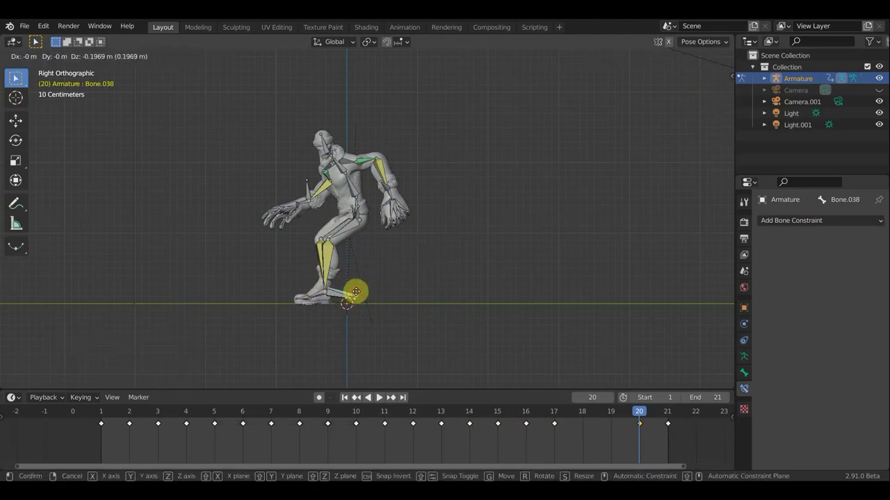
left_click(356, 292)
left_click(336, 297)
key("g")
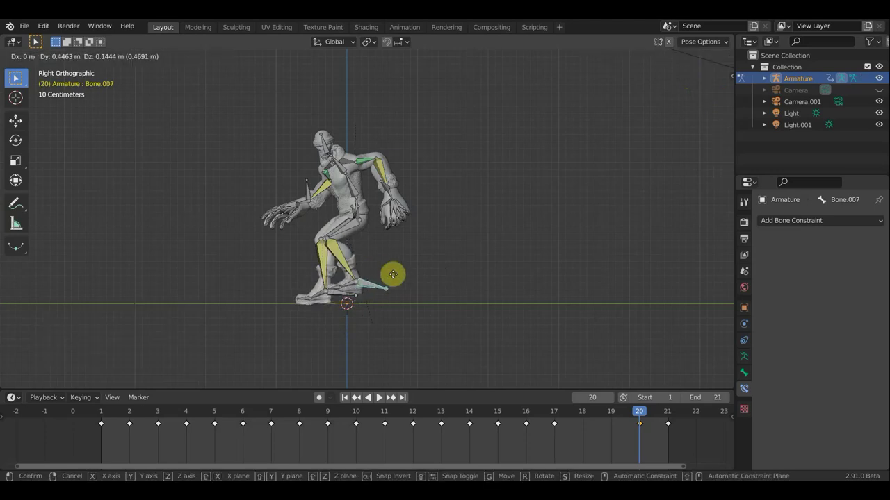
left_click(413, 271)
key("r")
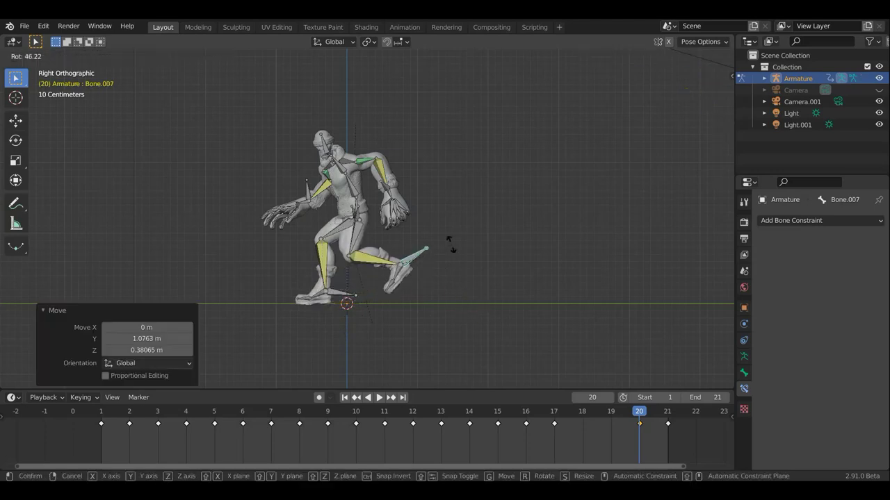
left_click(440, 244)
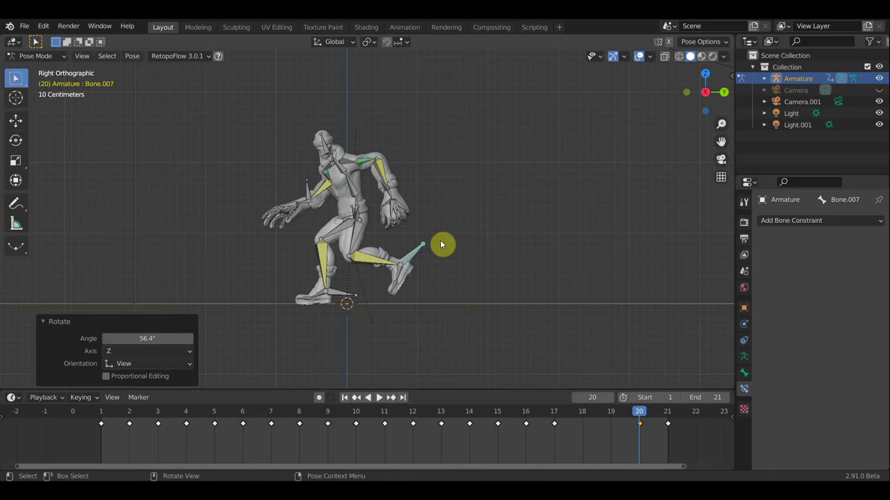
Move arm bone Bone.015 and rotate it by -48.8°.
left_click(393, 192)
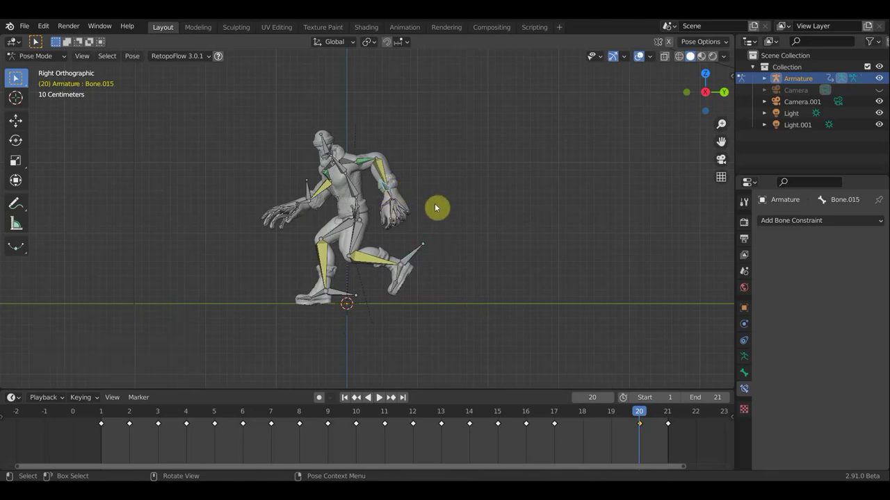
key("g")
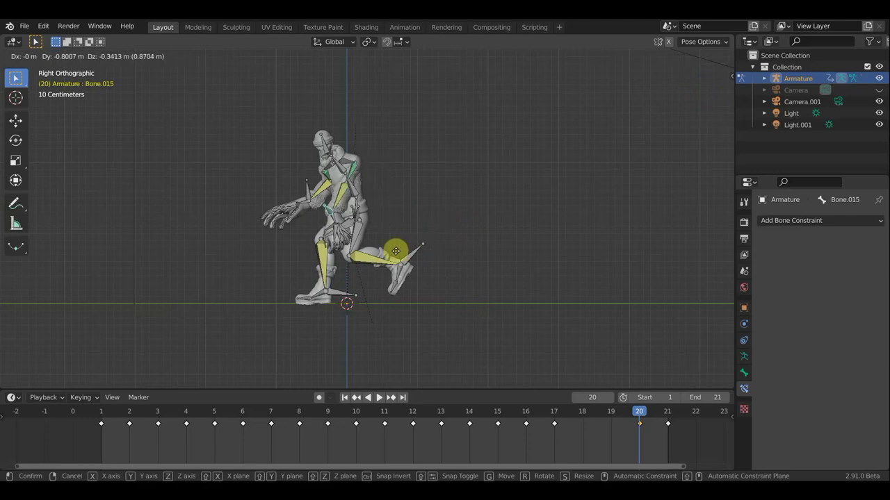
left_click(408, 257)
key("r")
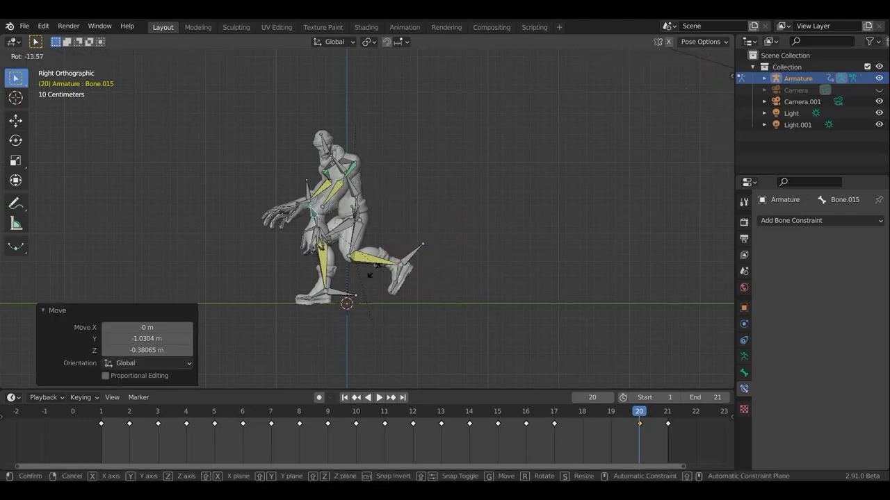
left_click(326, 254)
Refine Bone.015 with rotations of 87.8° and -38.1° plus a small move.
middle_click_drag(334, 236, 412, 151)
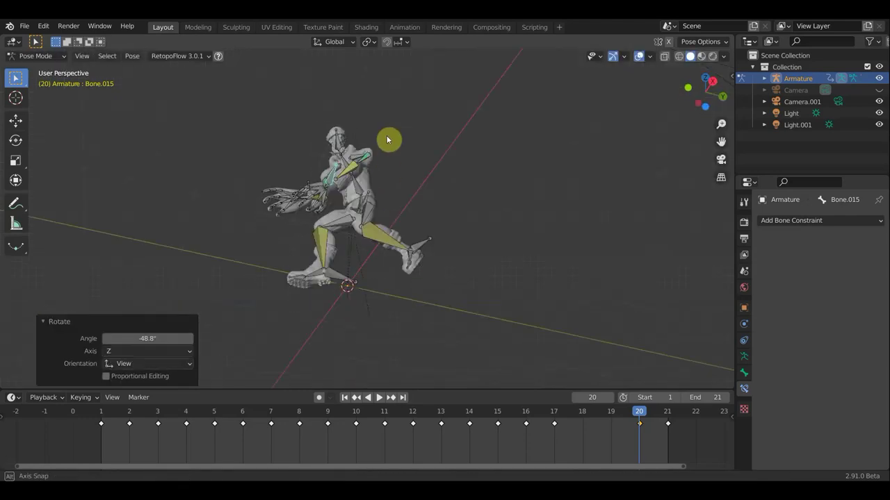
key("r")
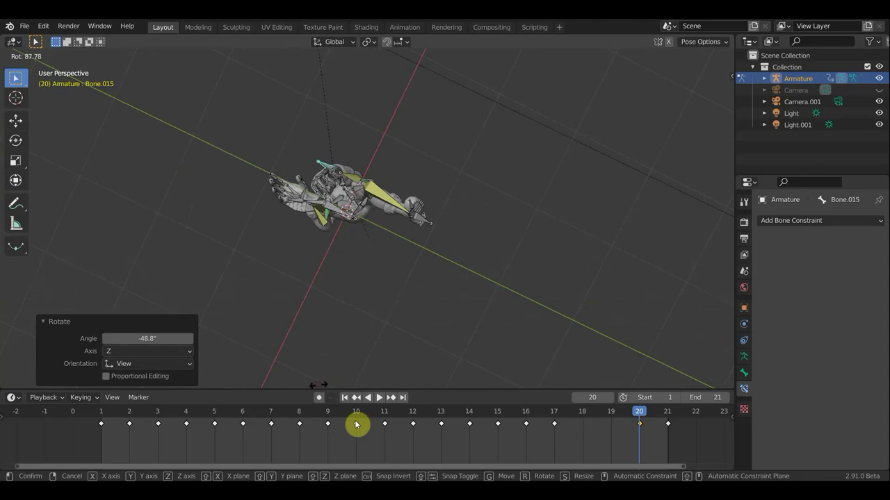
left_click(356, 425)
scroll(356, 424, "up", 1)
mouse_move(423, 289)
middle_mouse_down()
mouse_move(421, 372)
mouse_move(403, 367)
middle_mouse_up()
key("r")
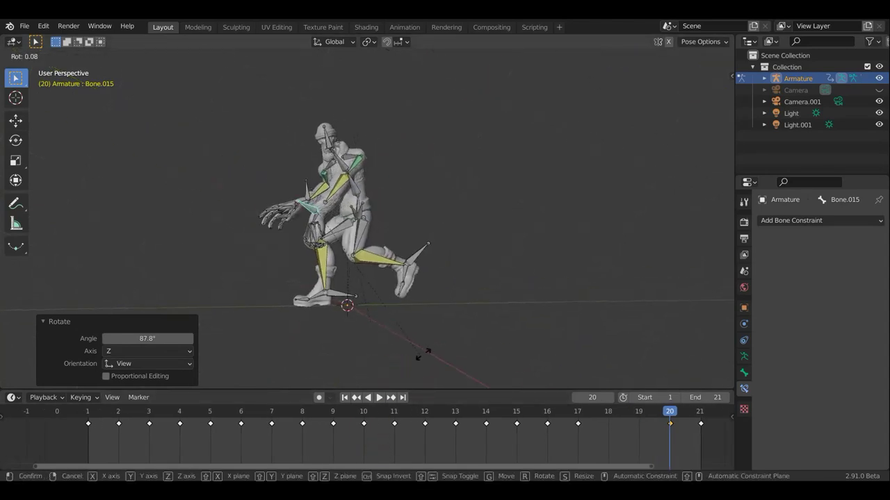
left_click(321, 317)
key("g")
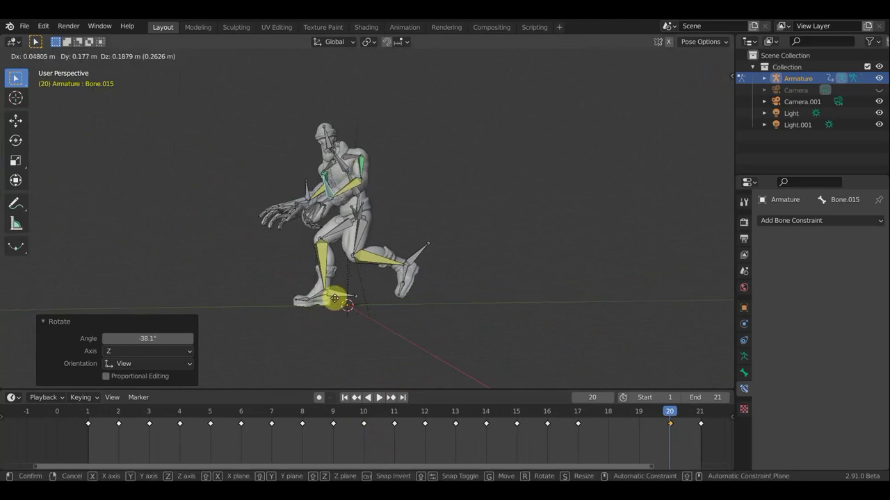
left_click(334, 301)
Pull the other arm bone Bone.046 toward the body and rotate it 125° and -18.6°.
middle_click_drag(336, 236, 514, 260)
left_click(429, 185)
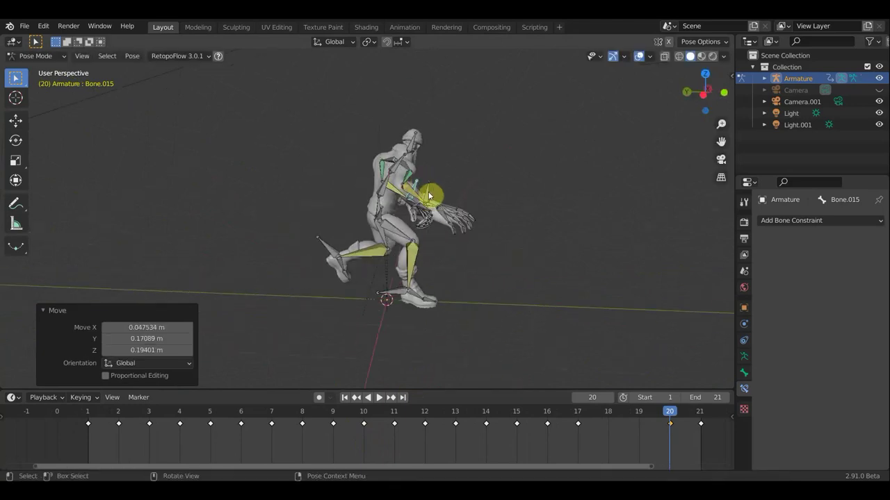
middle_click_drag(518, 216, 520, 218)
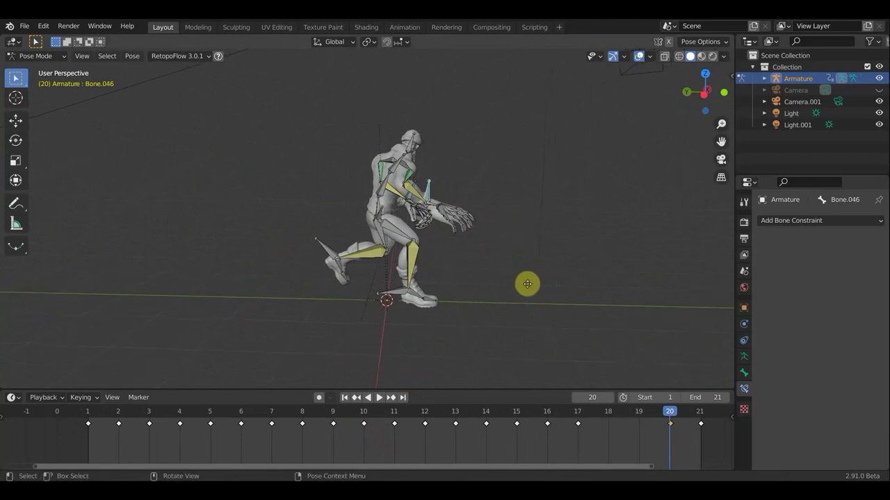
key("g")
left_click(482, 294)
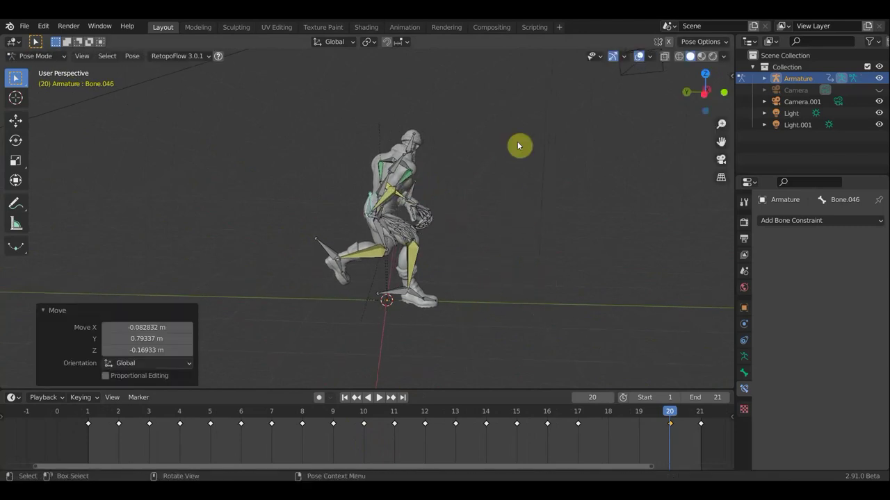
mouse_move(504, 265)
middle_mouse_down()
mouse_move(490, 84)
mouse_move(477, 169)
mouse_move(474, 121)
middle_mouse_up()
key("r")
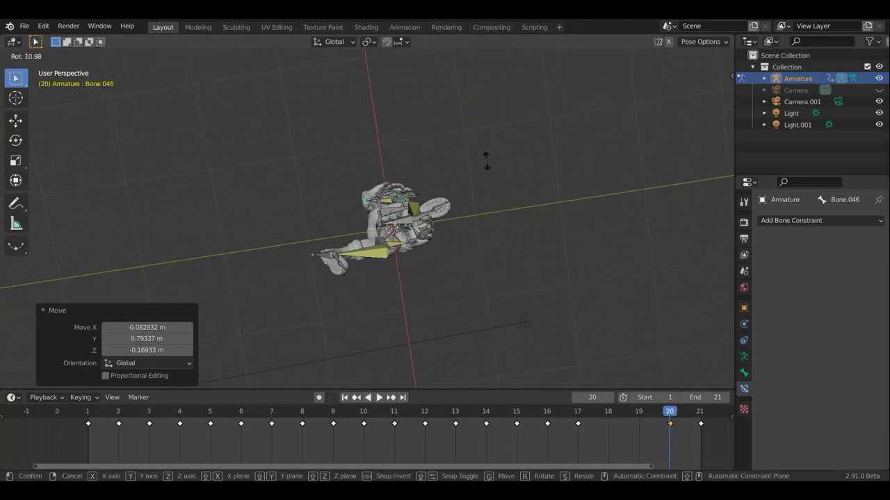
left_click(337, 113)
mouse_move(338, 112)
middle_mouse_down()
mouse_move(397, 234)
mouse_move(377, 308)
mouse_move(290, 269)
mouse_move(389, 302)
mouse_move(477, 294)
mouse_move(465, 348)
middle_mouse_up()
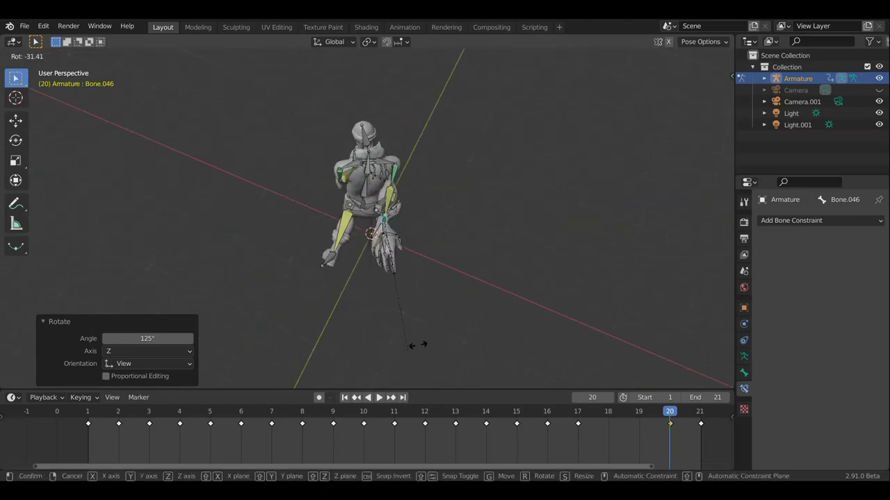
left_click(432, 261)
Rotate Bone.046 by -69.4° and 53°, then nudge its position to finish the arm pose.
middle_click_drag(432, 261, 435, 79)
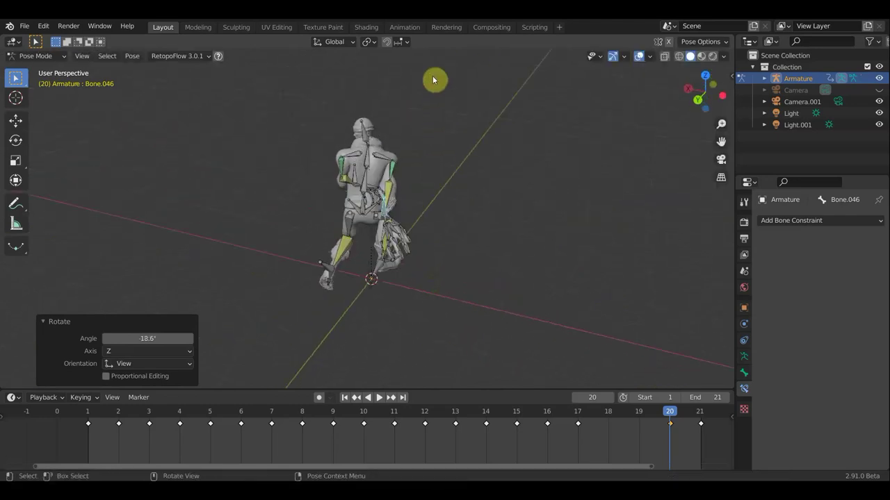
mouse_move(505, 260)
middle_mouse_down()
mouse_move(461, 171)
mouse_move(497, 120)
middle_mouse_up()
mouse_move(465, 147)
middle_mouse_down()
mouse_move(408, 135)
mouse_move(445, 162)
middle_mouse_up()
key("r")
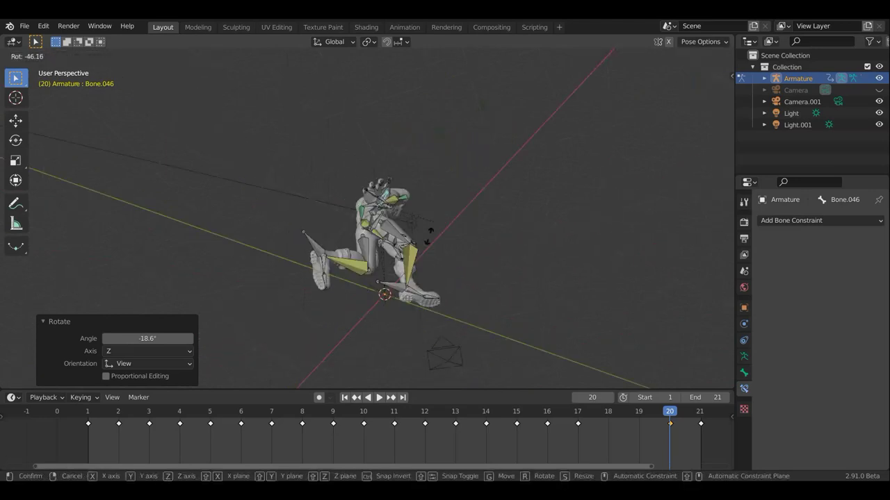
left_click(420, 243)
mouse_move(422, 238)
middle_mouse_down()
mouse_move(301, 287)
mouse_move(235, 278)
mouse_move(258, 287)
mouse_move(421, 255)
middle_mouse_up()
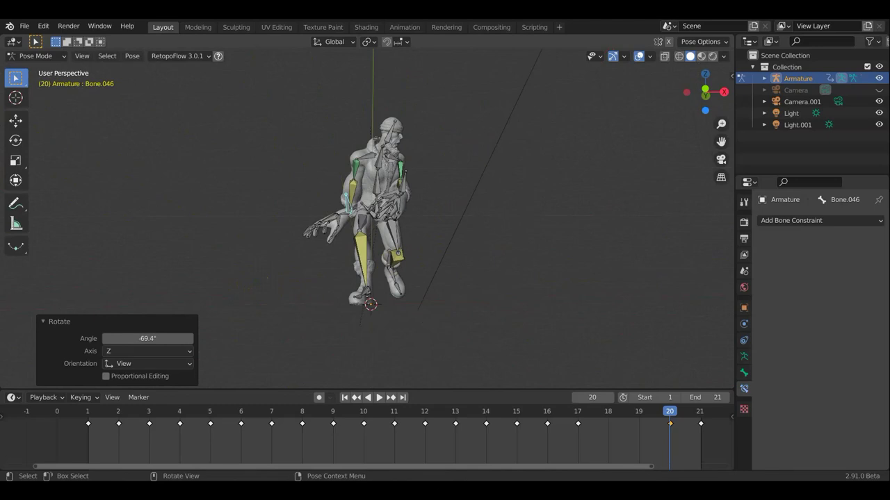
key("r")
left_click(431, 163)
key("g")
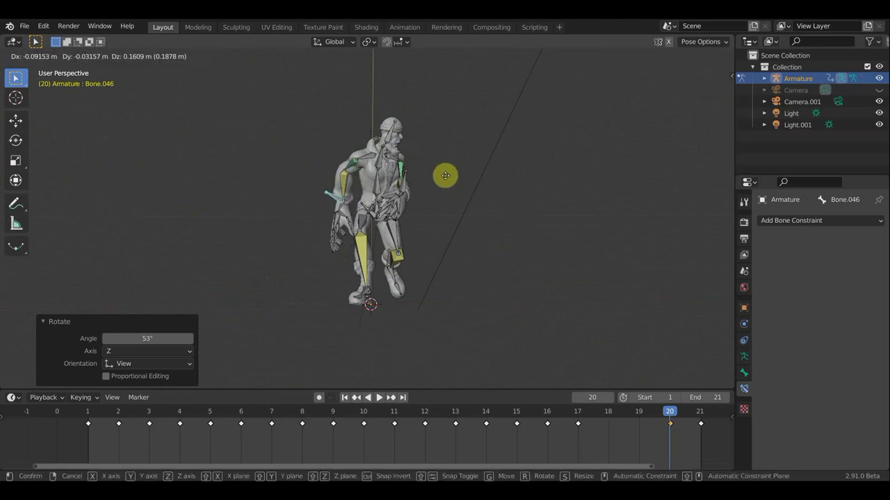
left_click(447, 178)
mouse_move(526, 213)
middle_mouse_down()
mouse_move(624, 224)
mouse_move(342, 226)
middle_mouse_up()
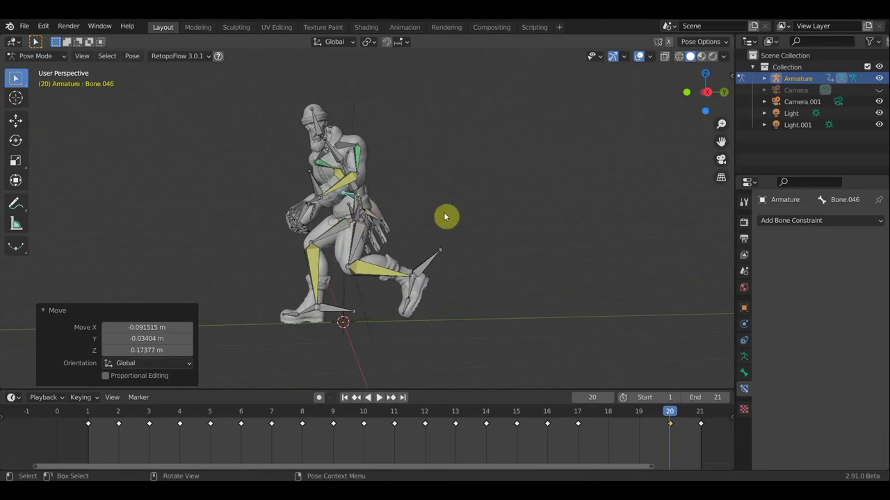
Key Location & Rotation for all bones at frame 20.
key("a")
key("i")
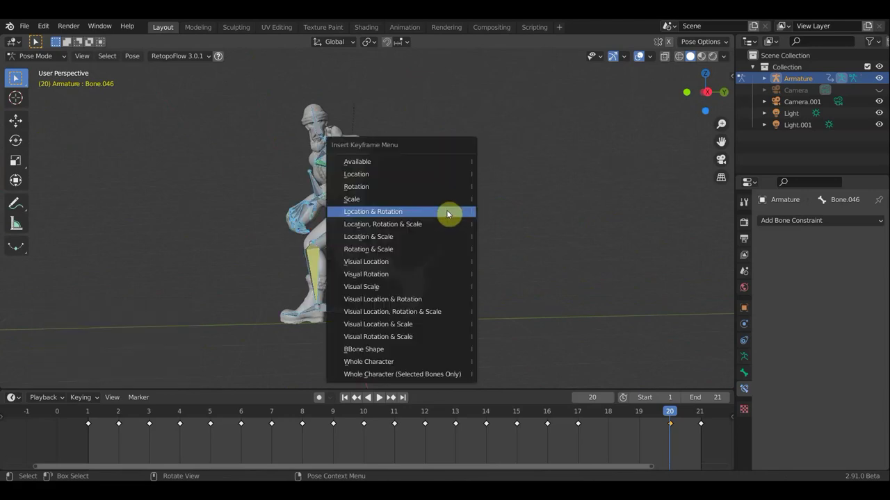
left_click(448, 213)
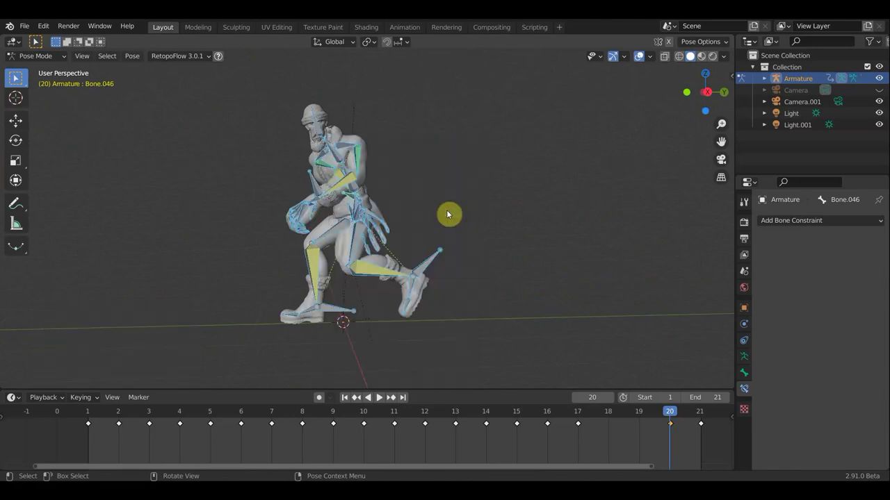
Check frames 18 and 19 in Right Orthographic view and scrub through the closing frames.
left_click(609, 420)
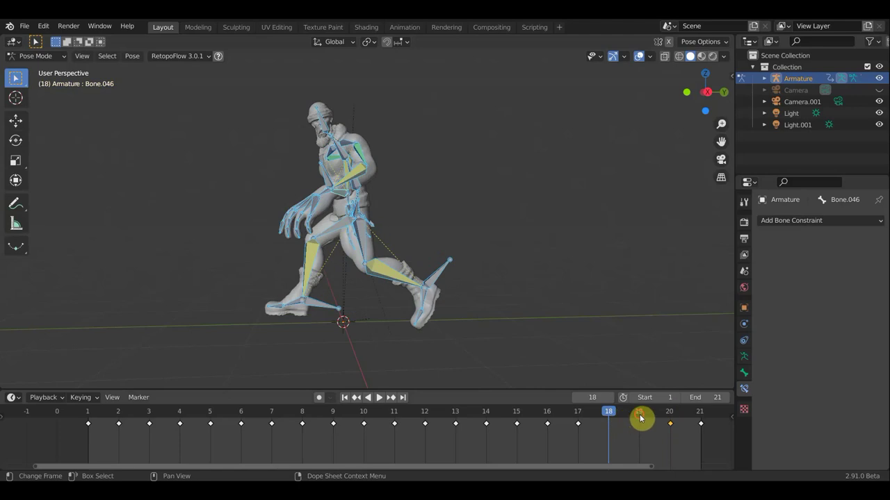
left_click(640, 418)
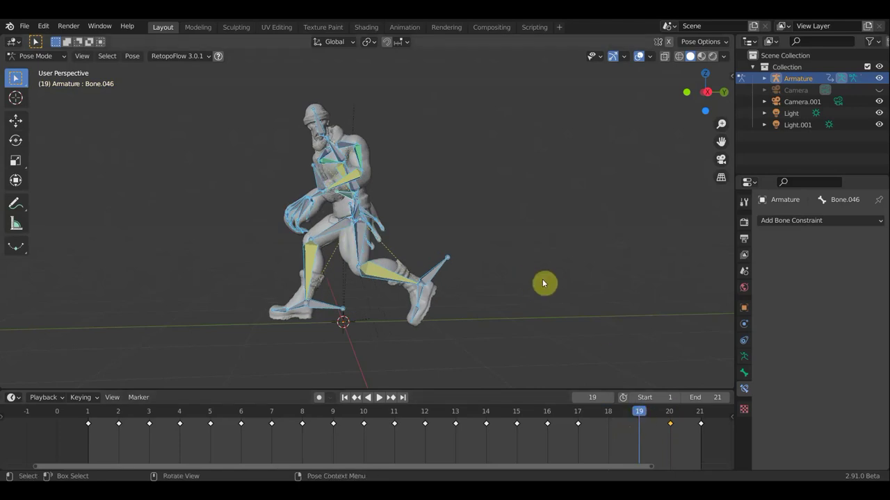
key("KP_3")
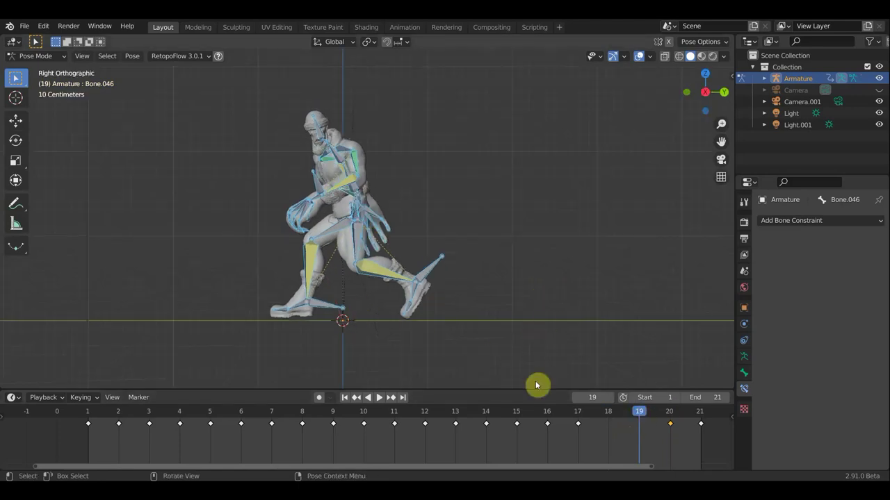
mouse_move(652, 417)
left_mouse_down()
mouse_move(704, 433)
mouse_move(501, 423)
mouse_move(601, 446)
mouse_move(528, 438)
mouse_move(576, 453)
left_mouse_up()
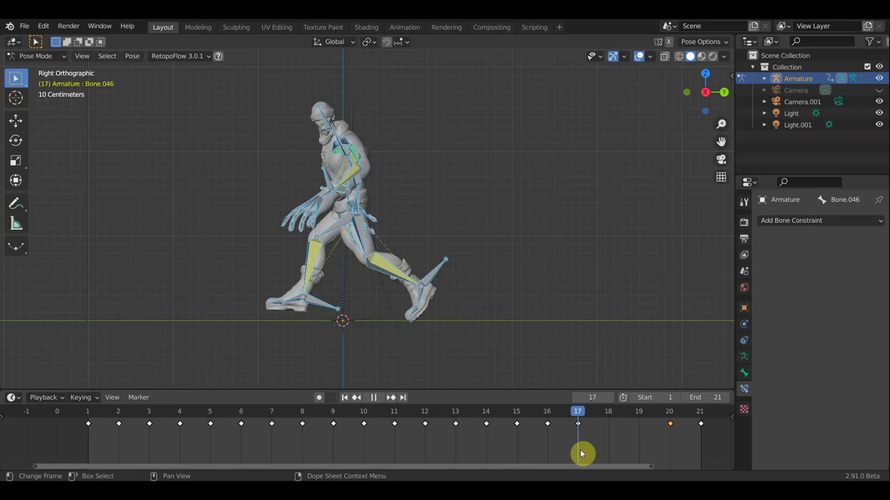
Play the walk cycle from frame 18 with the bone and grid overlays hidden.
left_click_drag(596, 456, 601, 457)
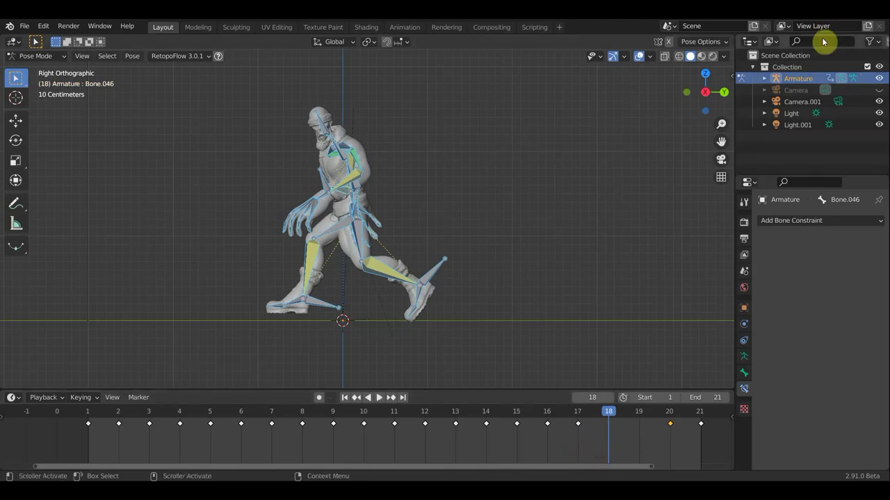
left_click(379, 397)
left_click(639, 56)
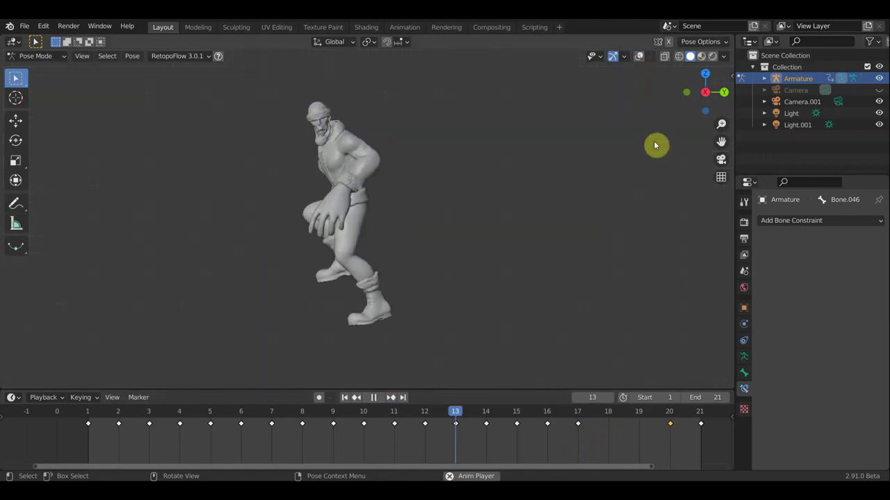
Pause and resume playback, scrub to frame 15, and box-select the keys at frames 16 and 17.
left_click(373, 398)
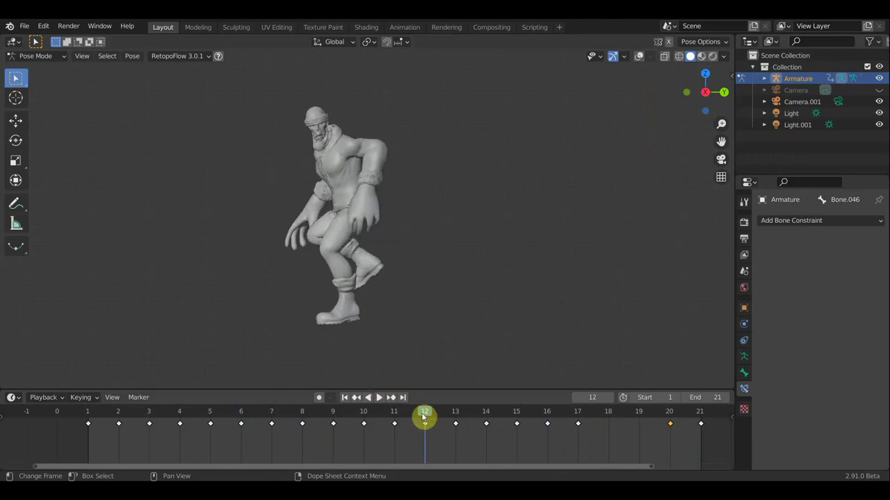
key("space")
left_click_drag(505, 424, 517, 429)
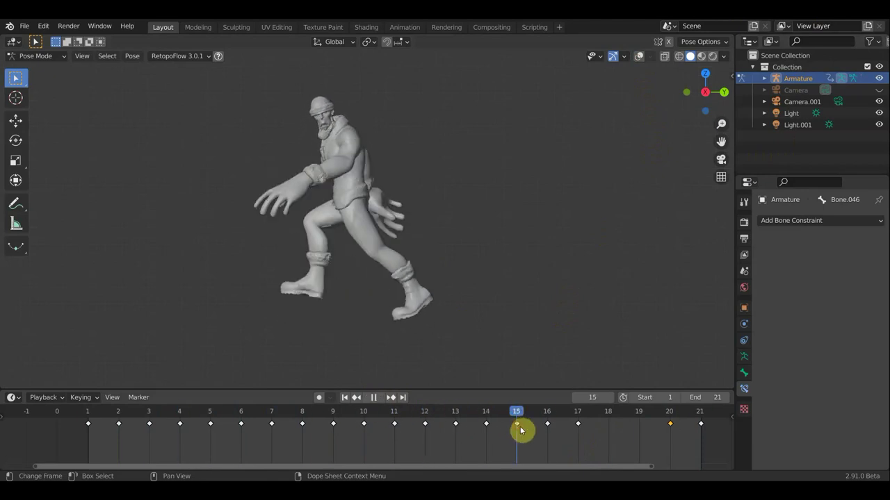
left_click_drag(601, 436, 551, 422)
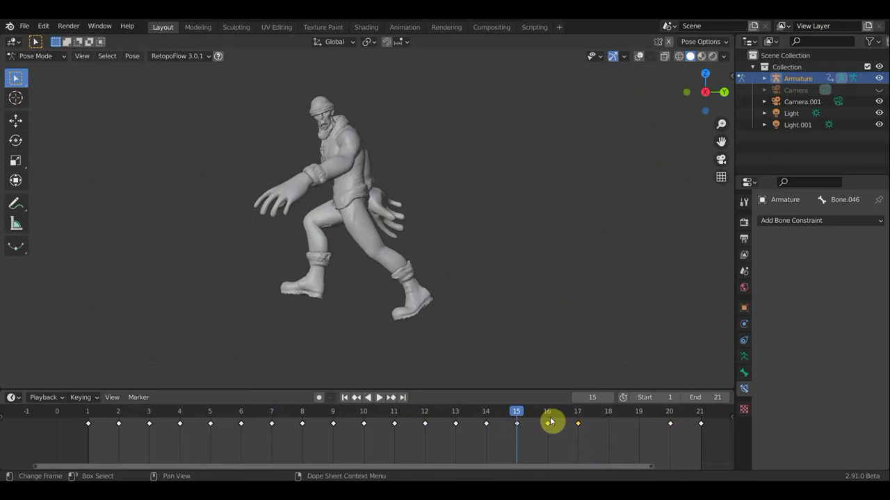
Shift the selected keys two frames later and play the walk to check timing.
key("g")
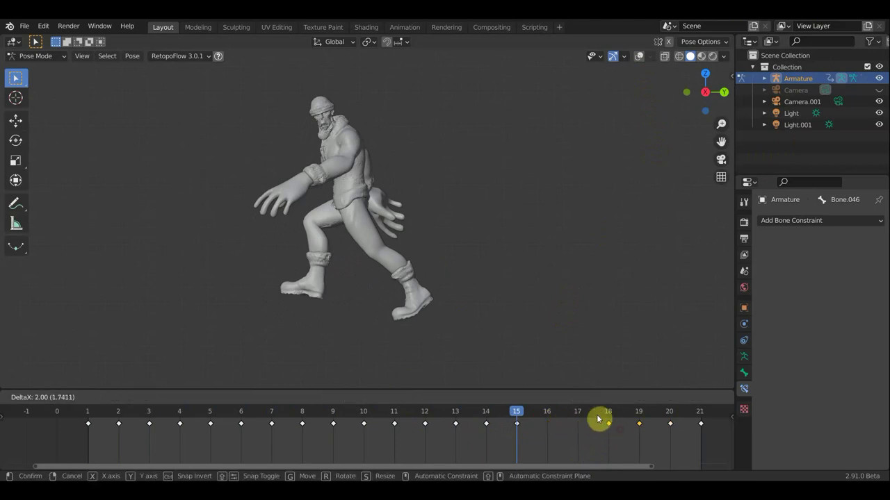
left_click(597, 419)
key("space")
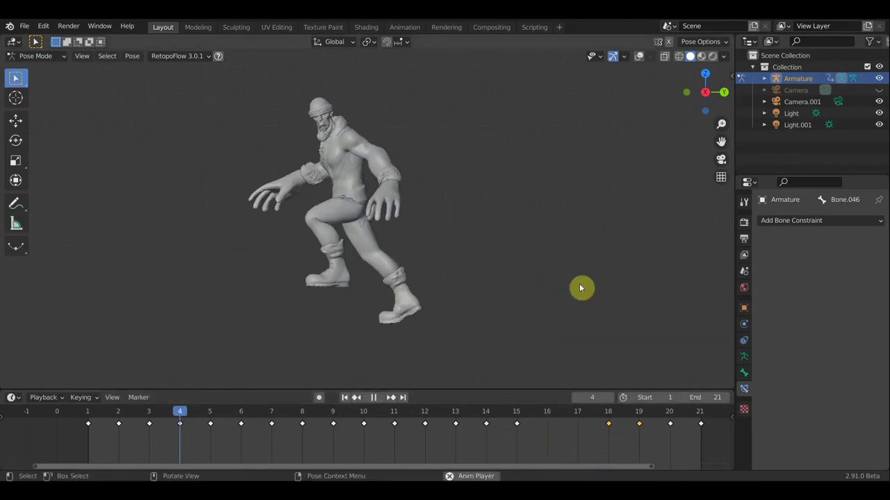
key("space")
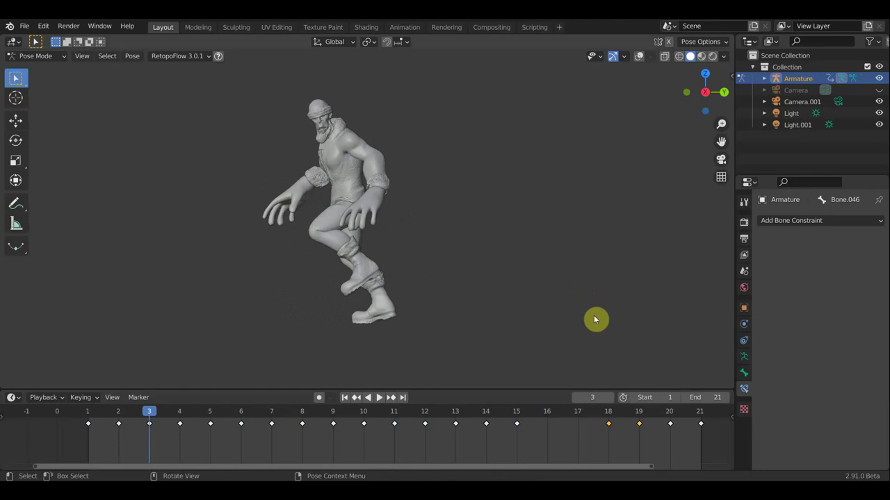
Delete the keyframes at frames 18 and 19, then play the trimmed cycle.
left_click_drag(647, 443, 592, 412)
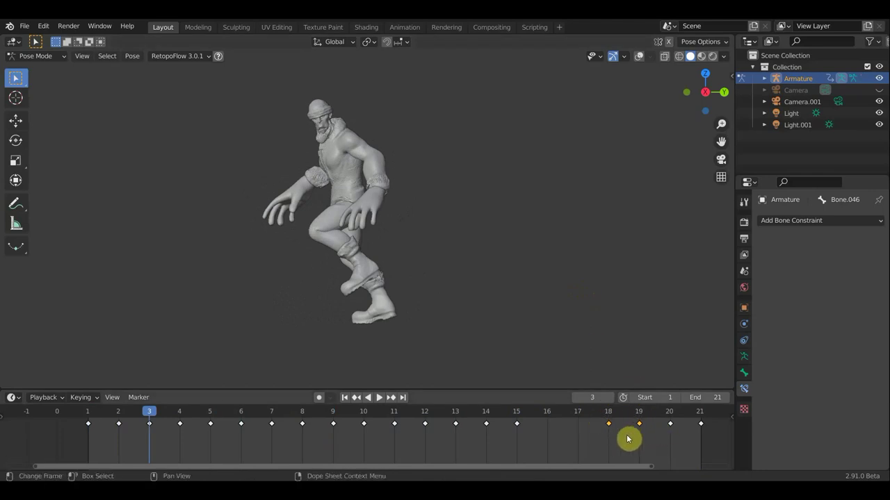
key("x")
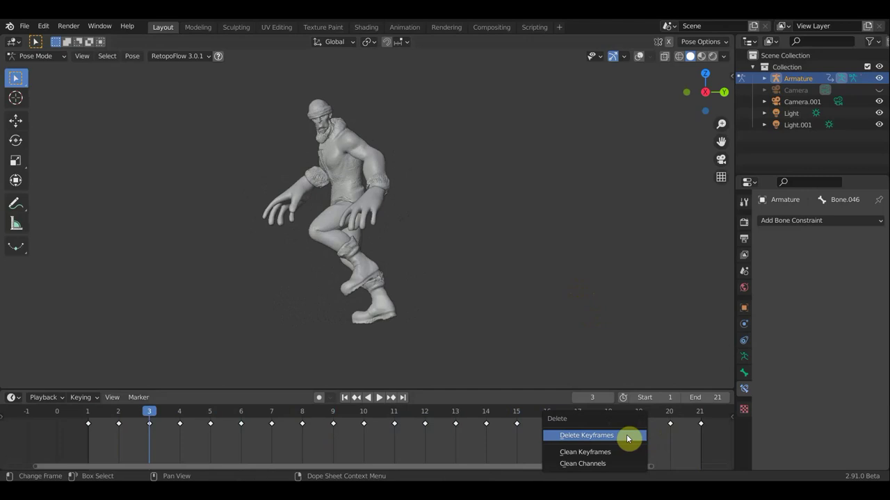
left_click(627, 436)
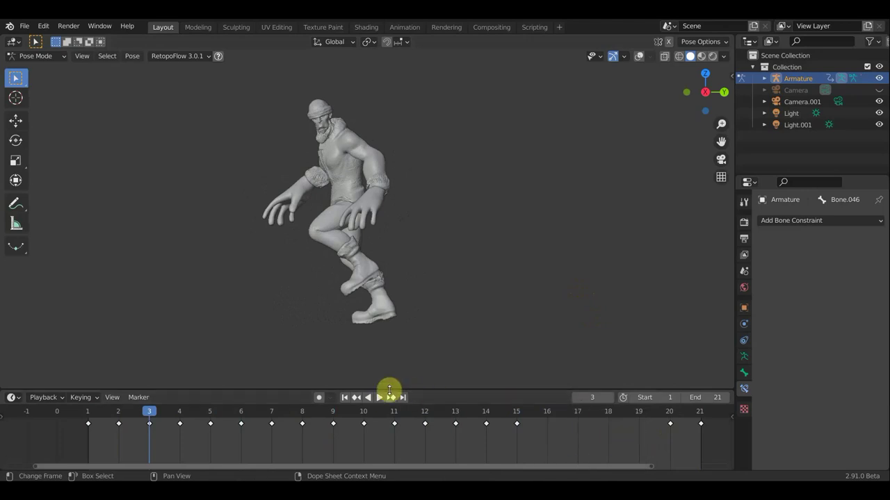
left_click(381, 398)
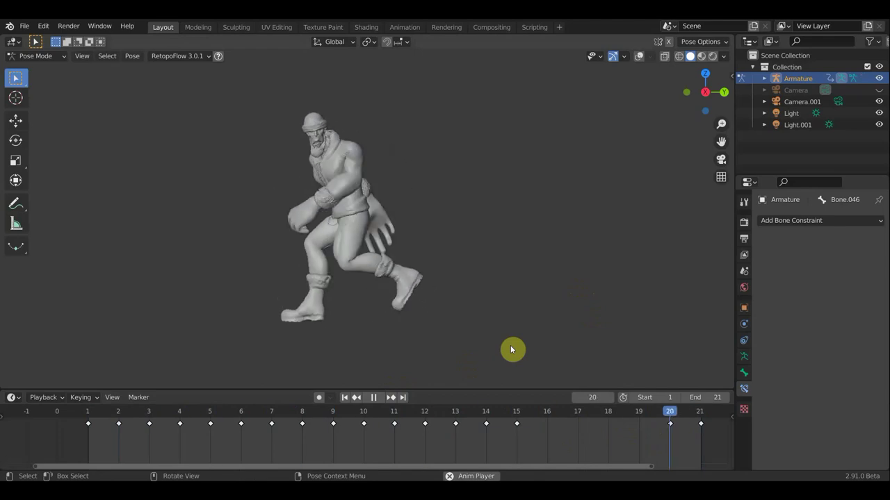
Stop playback and step through frame 17 to land on frame 16.
left_click(373, 397)
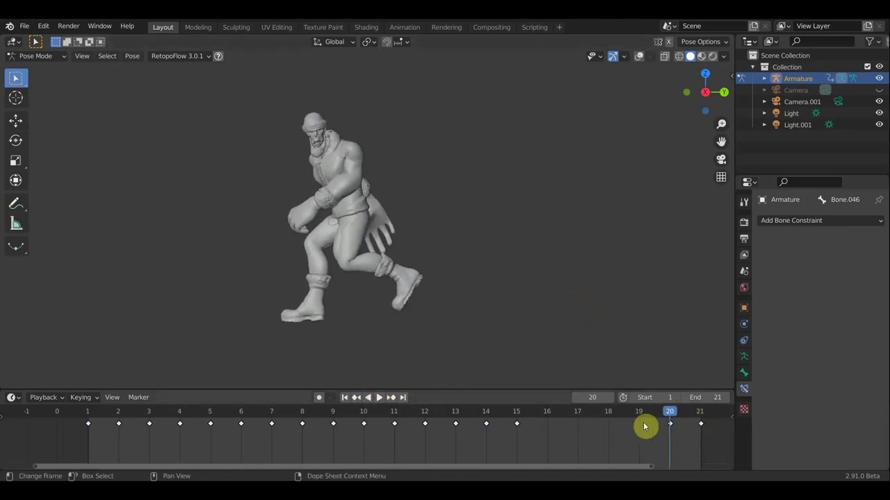
left_click(576, 415)
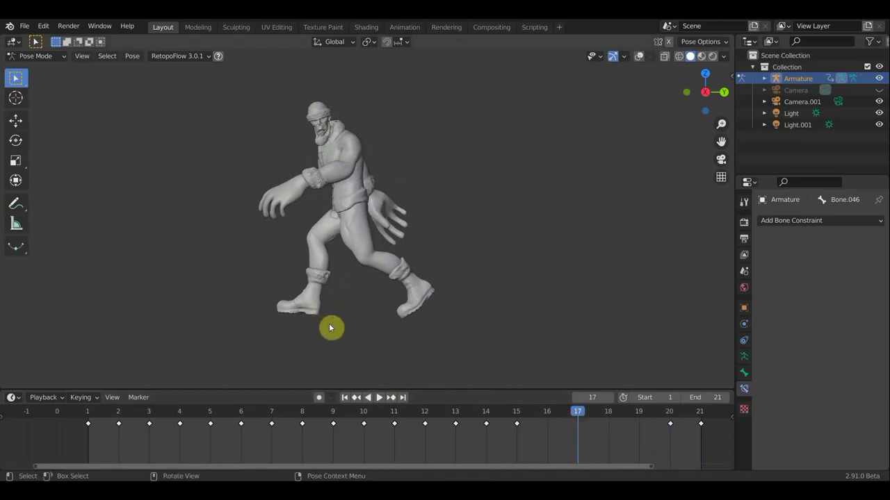
left_click(547, 415)
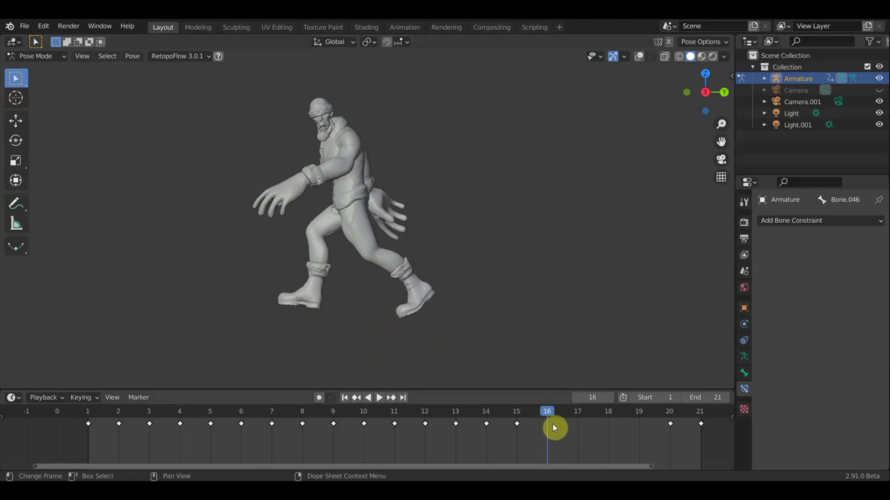
Turn viewport overlays back on and key Location & Rotation at frames 16 and 17.
left_click(639, 58)
key("i")
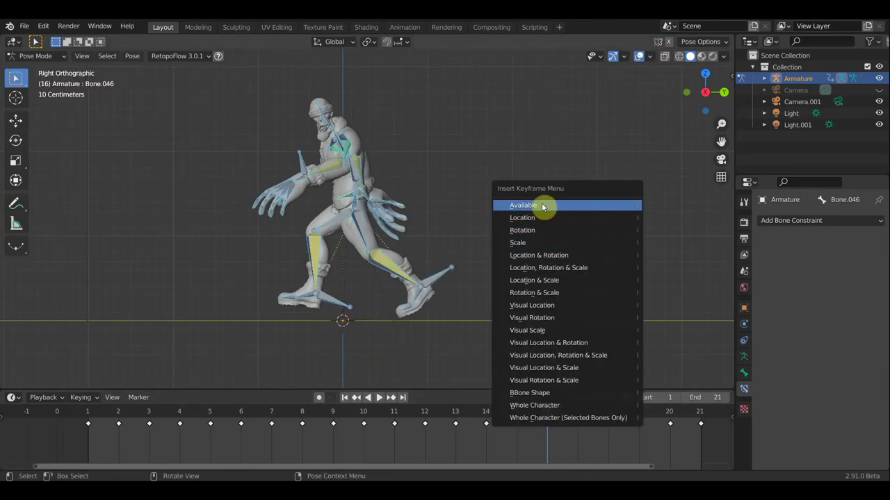
left_click(537, 258)
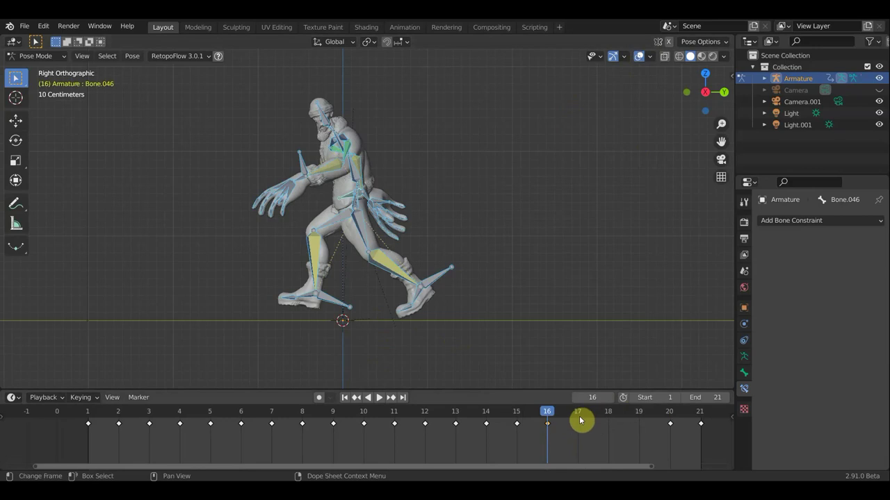
left_click(576, 417)
key("i")
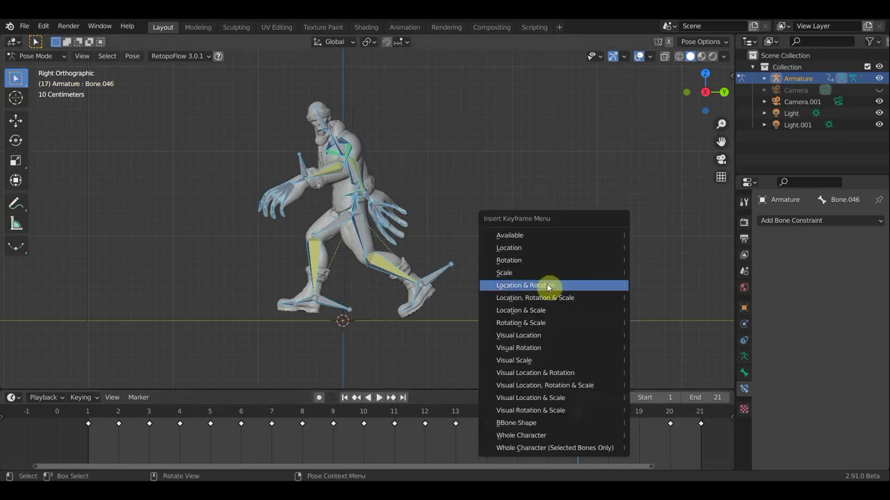
left_click(549, 286)
Key Location & Rotation at frames 18 and 19, then play the walk cycle.
left_click(613, 419)
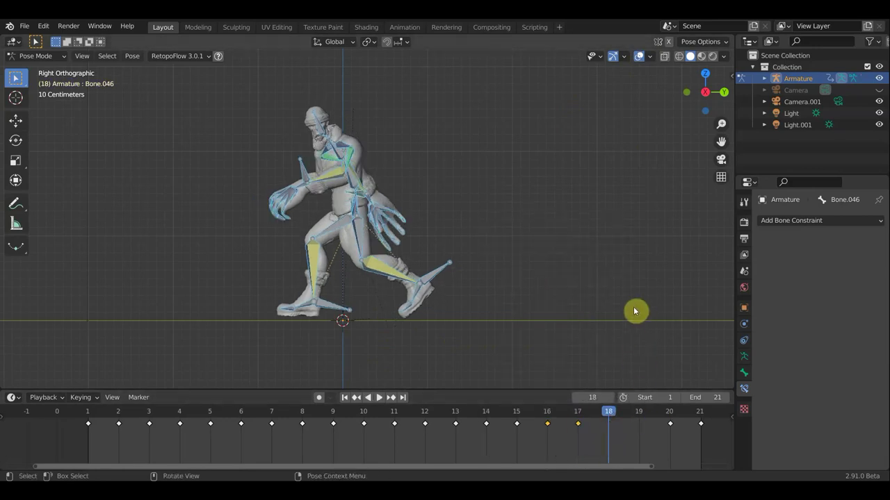
key("i")
left_click(653, 355)
key("Right")
key("shift+alt+z")
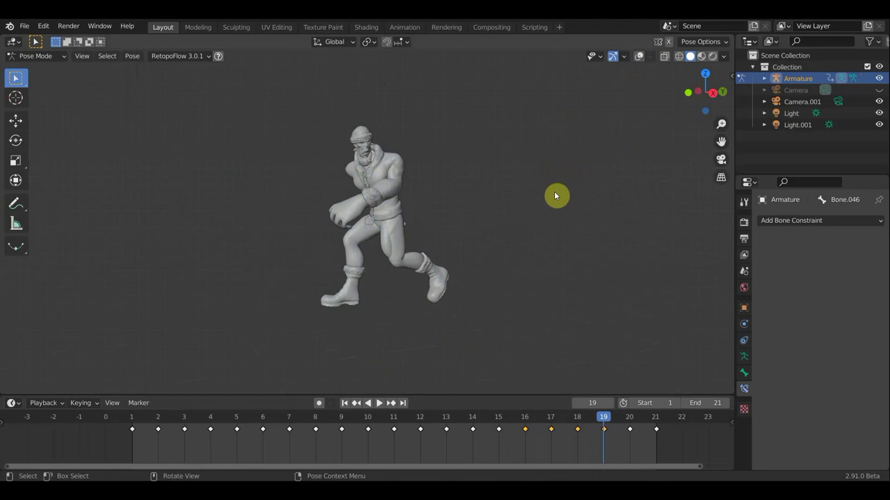
middle_click_drag(574, 169, 486, 228)
key("space")
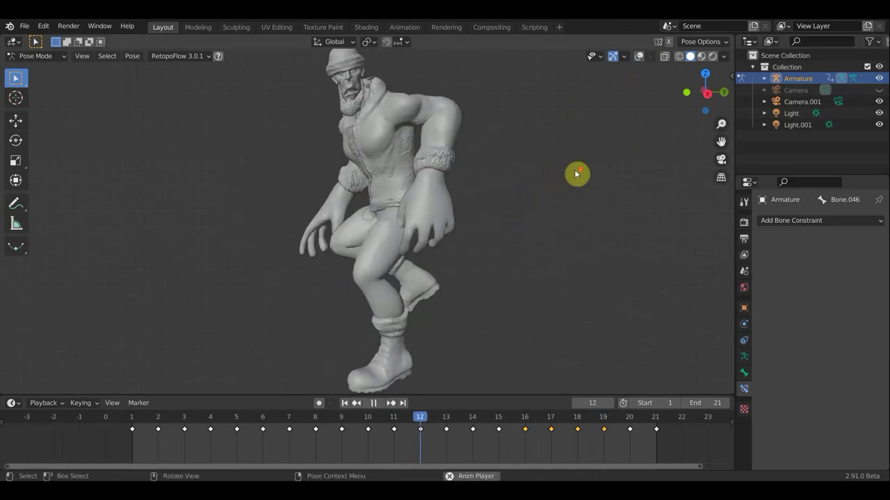
Switch the viewport to Material Preview, then to Rendered shading, stopping playback.
left_click(702, 56)
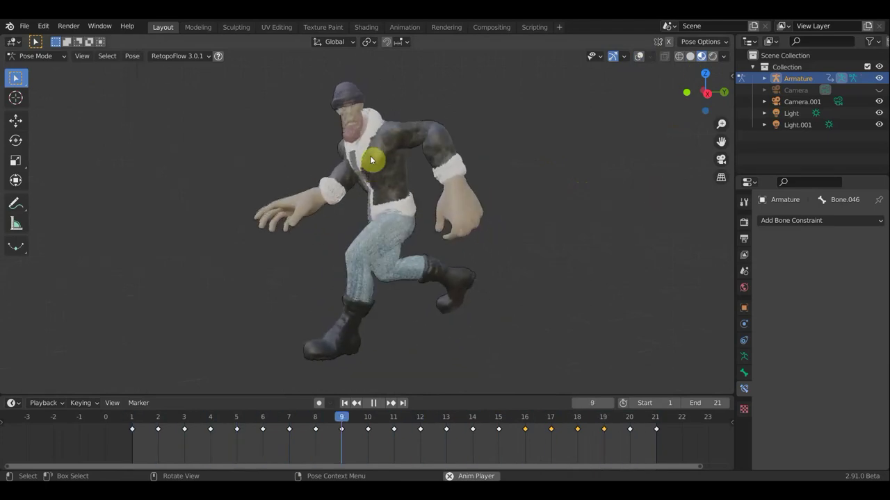
key("space")
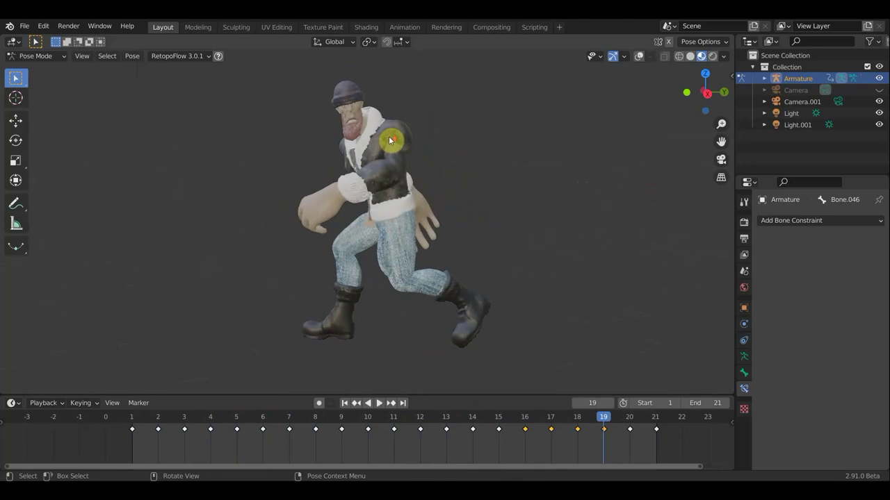
scroll(390, 141, "up", 1)
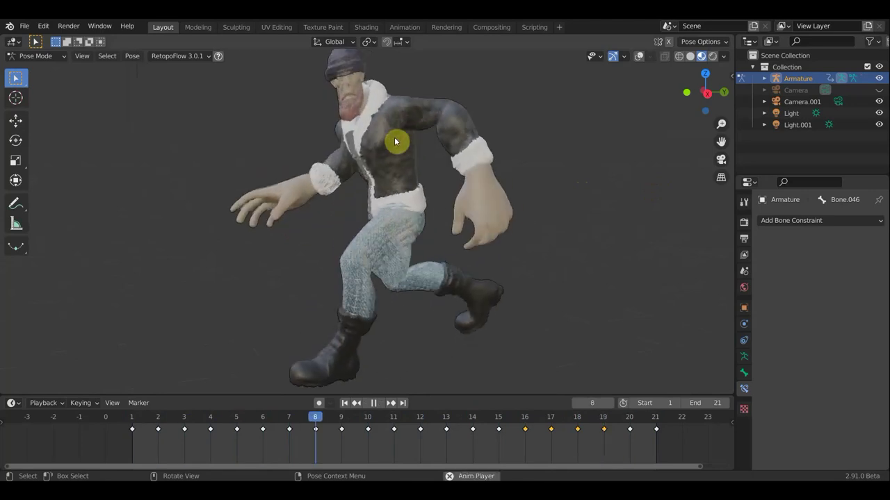
scroll(429, 163, "down", 2)
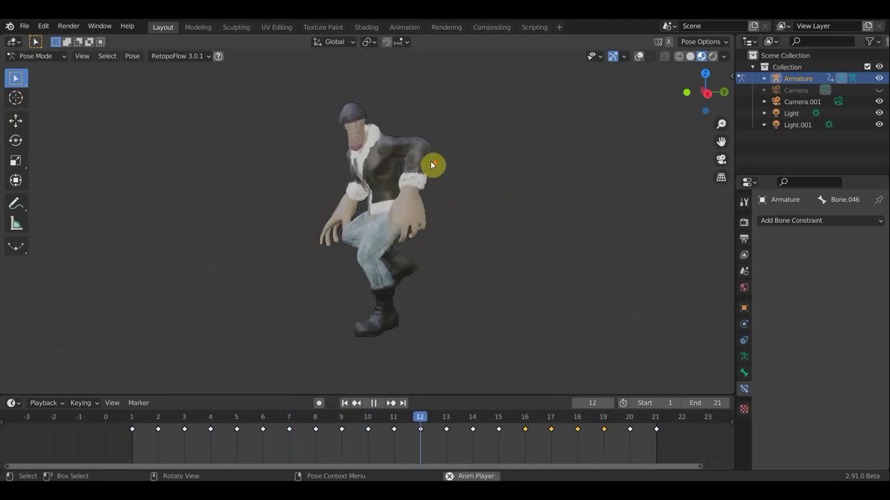
left_click(713, 56)
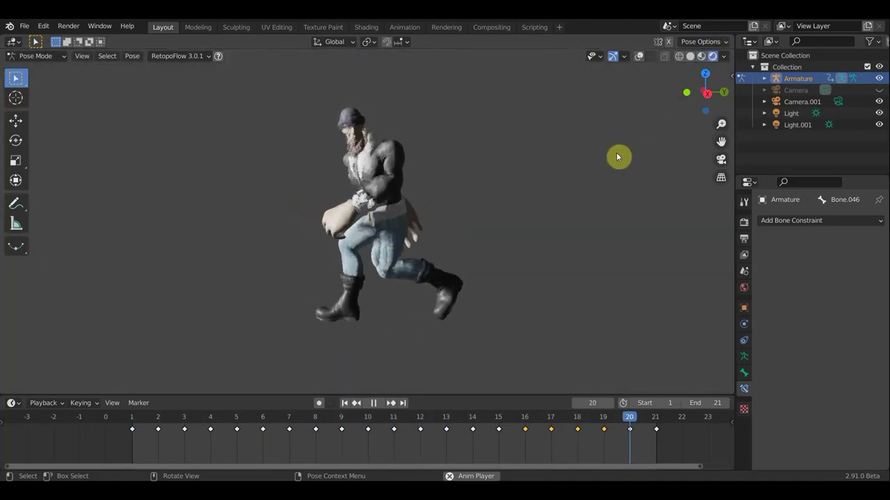
key("Escape")
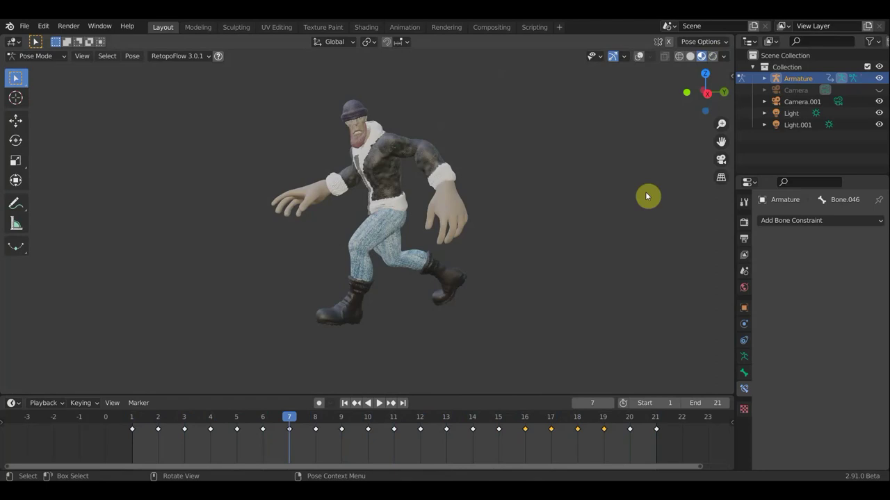